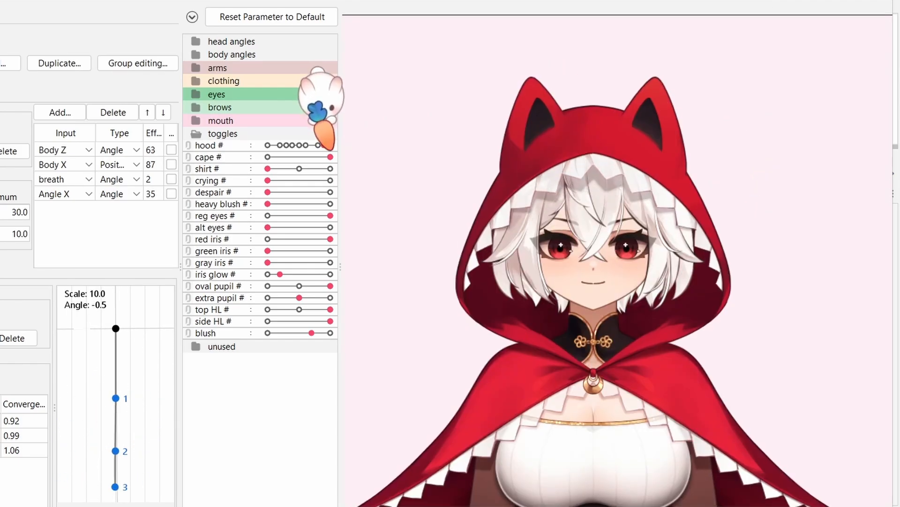
Preview the model's hood and shirt toggles in the physics view.
{"action": "left_click_drag", "start_coordinate": [330, 146], "coordinate": [308, 155]}
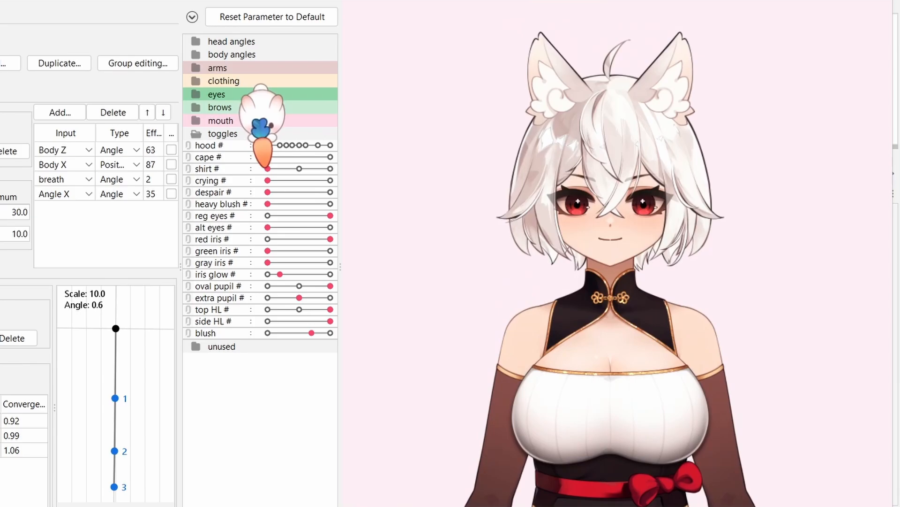
{"action": "left_click_drag", "start_coordinate": [264, 168], "coordinate": [317, 170]}
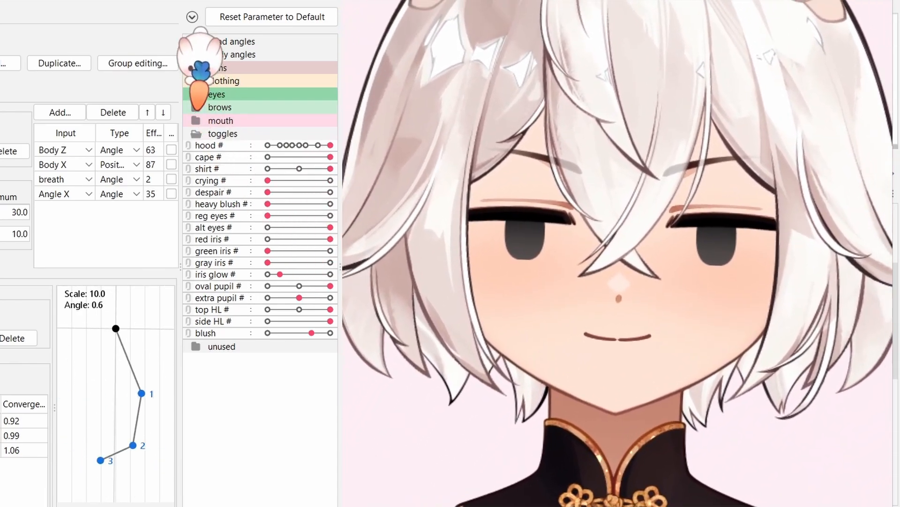
{"action": "left_click", "coordinate": [201, 107]}
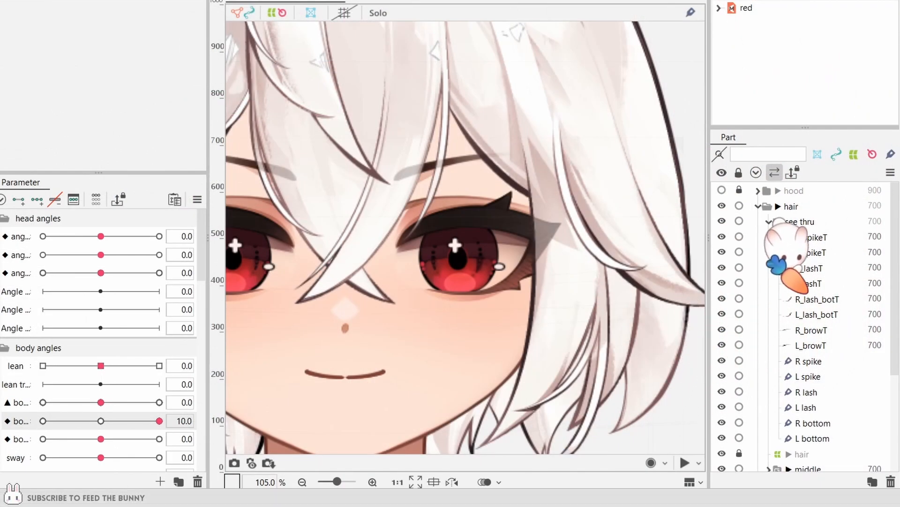
Inspect the properties of the see-through lash and brow parts and test the left eye's opening parameter.
{"action": "left_click", "coordinate": [815, 237]}
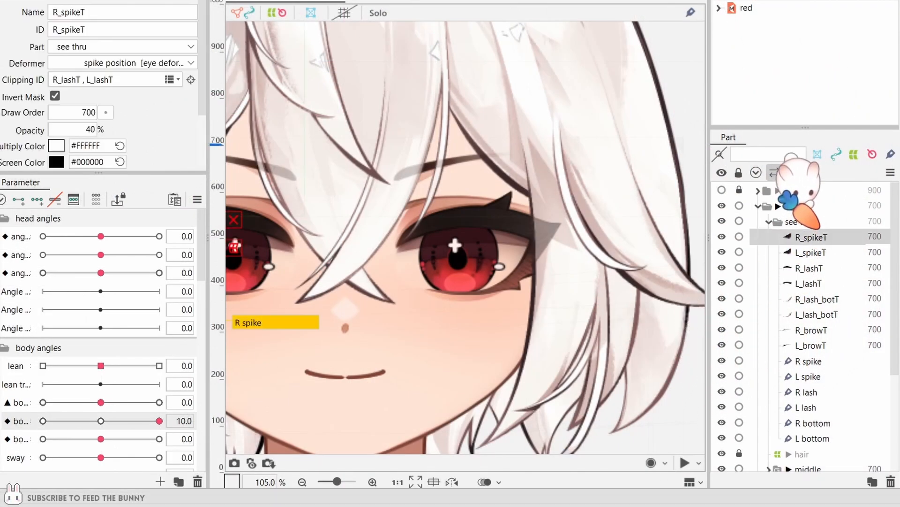
{"action": "left_click", "coordinate": [803, 299]}
{"action": "left_click", "coordinate": [798, 313]}
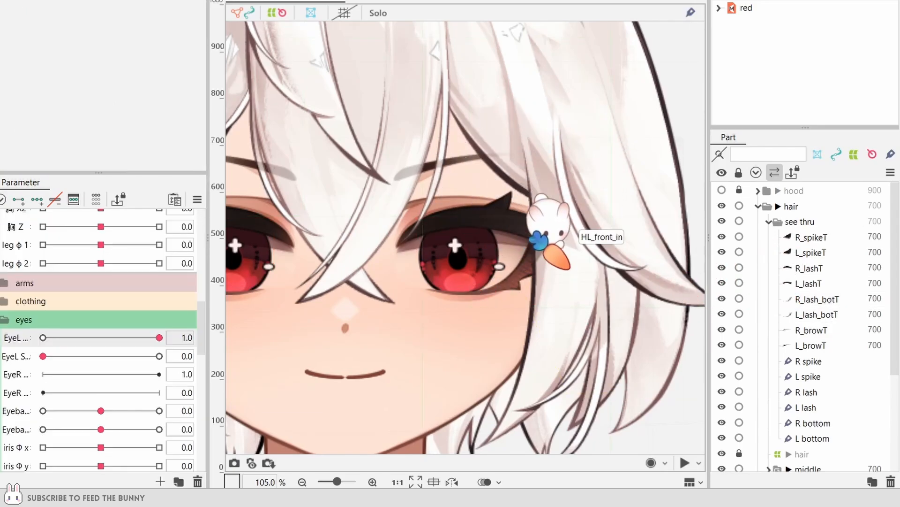
{"action": "left_click_drag", "start_coordinate": [158, 338], "coordinate": [136, 337]}
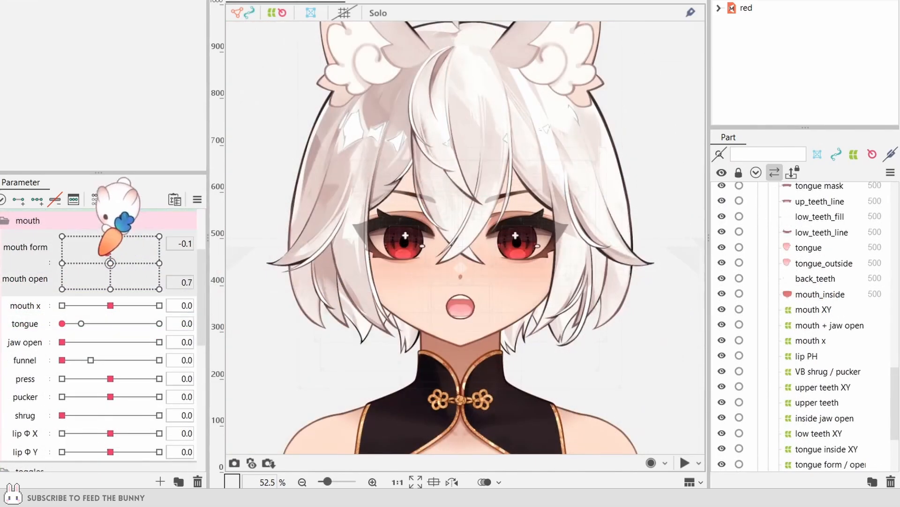
Preview the mouth with the tongue at 1.0 and different mouth form and mouth open values.
{"action": "left_click_drag", "start_coordinate": [62, 323], "coordinate": [84, 324]}
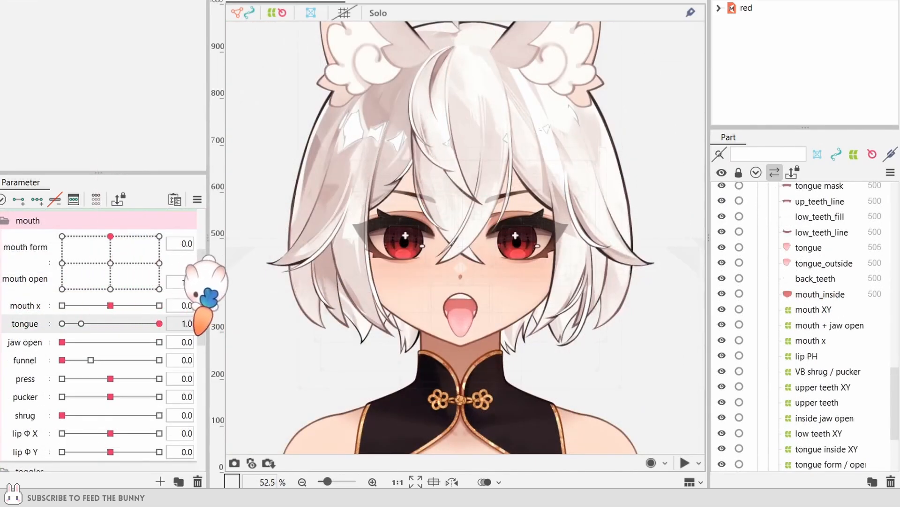
{"action": "left_click_drag", "start_coordinate": [111, 236], "coordinate": [159, 266]}
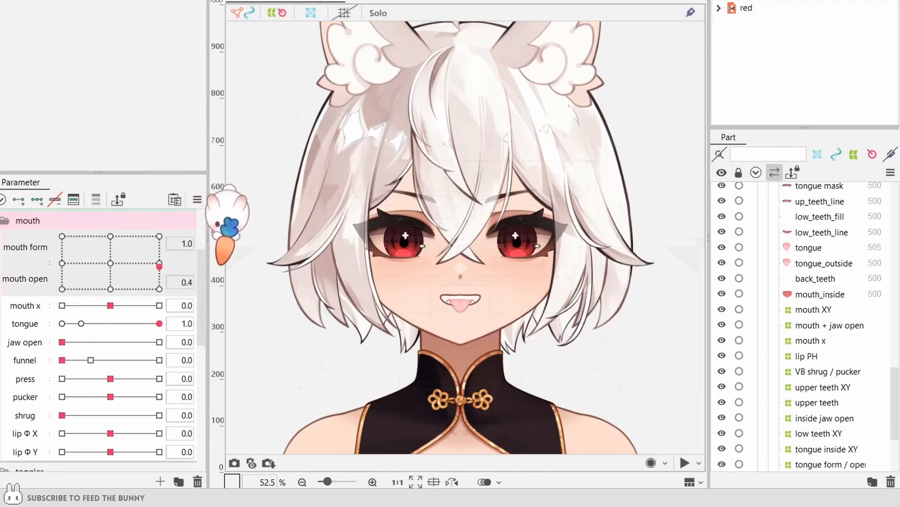
{"action": "left_click_drag", "start_coordinate": [221, 263], "coordinate": [130, 304]}
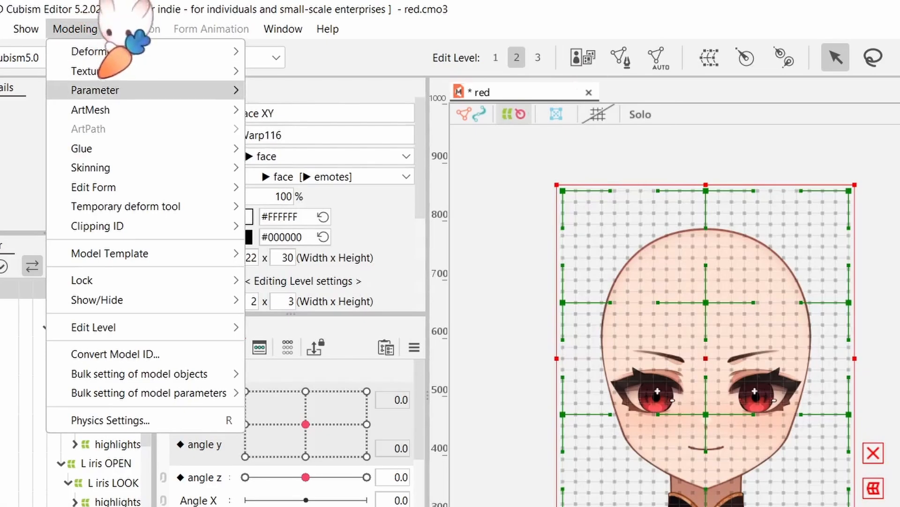
Start Apply 3D Rotation Expression and add the face XY deformer as its object.
{"action": "mouse_move", "coordinate": [95, 90]}
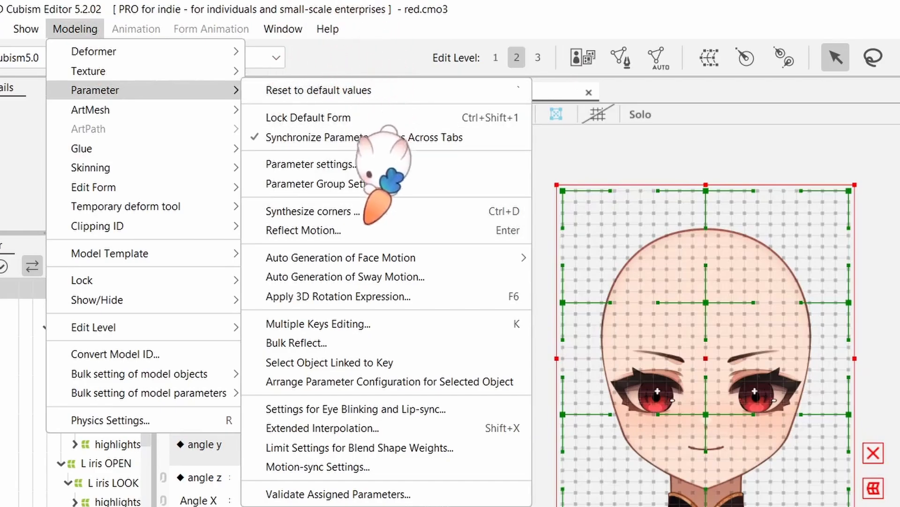
{"action": "left_click", "coordinate": [361, 294]}
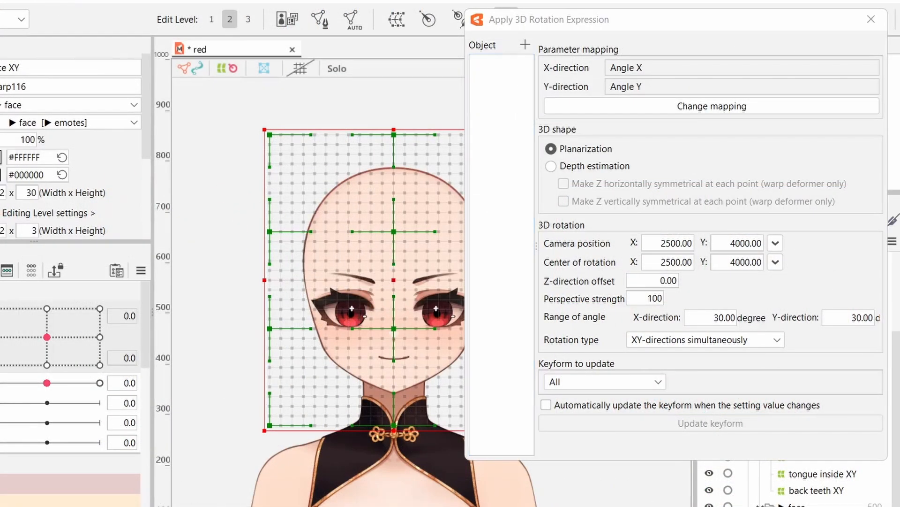
{"action": "left_click", "coordinate": [524, 44]}
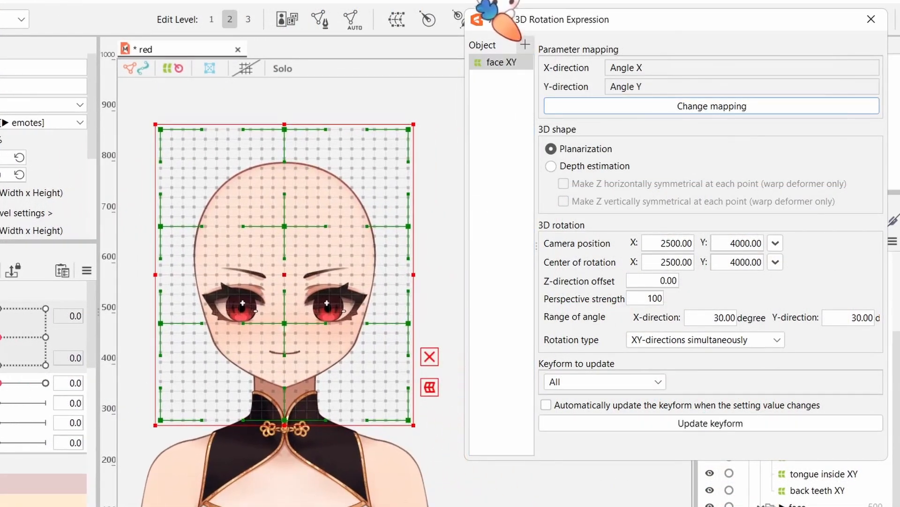
Map the rotation's X-direction to ◆ angle x and its Y-direction to ◆ angle y.
{"action": "left_click", "coordinate": [624, 106]}
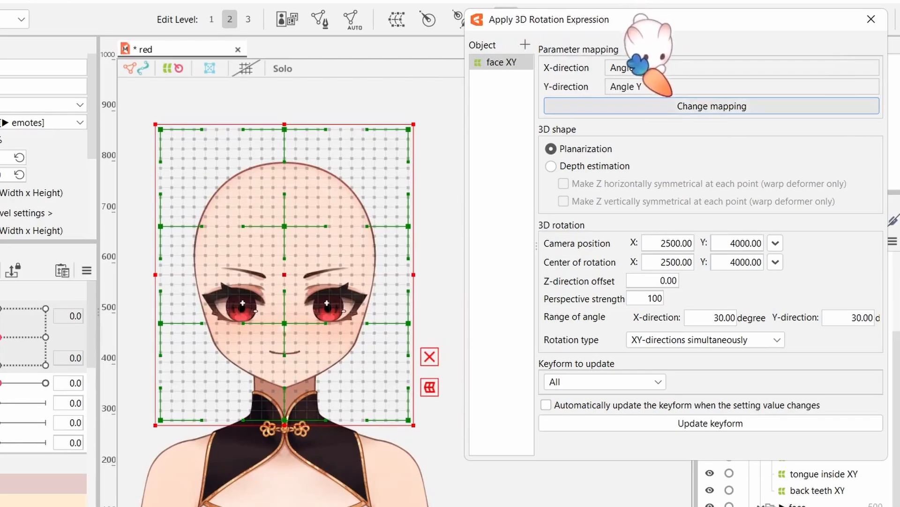
{"action": "left_click", "coordinate": [675, 91]}
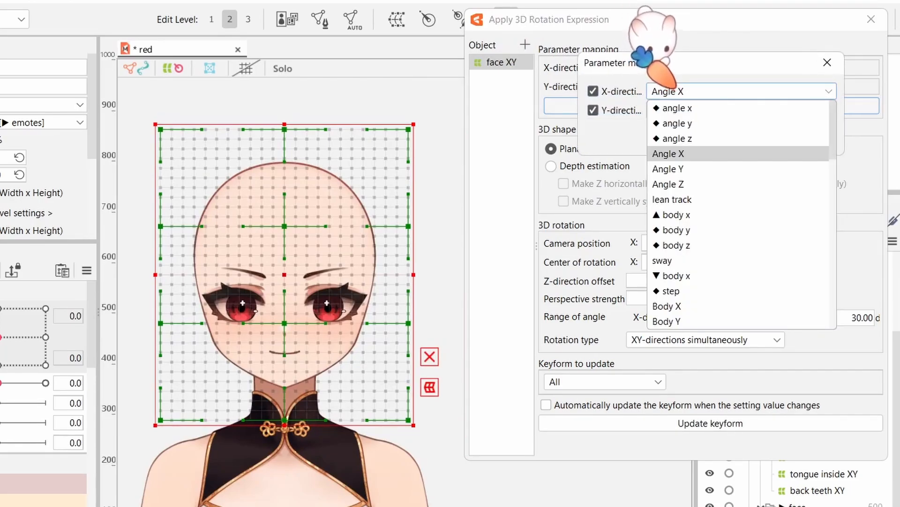
{"action": "left_click", "coordinate": [677, 108]}
{"action": "left_click", "coordinate": [675, 110]}
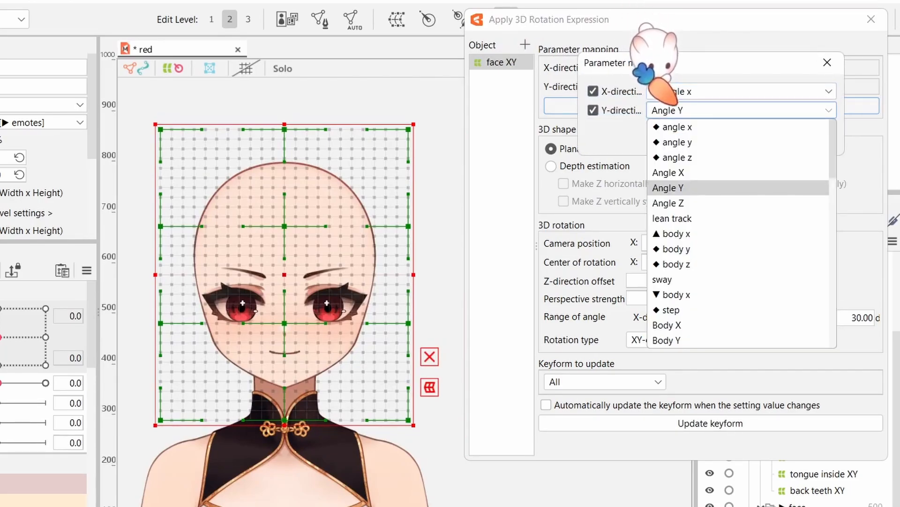
{"action": "left_click", "coordinate": [675, 141]}
{"action": "left_click", "coordinate": [678, 140]}
Set camera Y 1310, rotation centre Y 1492, Z offset 100, perspective strength 0, angle ranges 45 and 20 degrees, rotation type From Y-direction to -X-direction.
{"action": "left_click", "coordinate": [742, 237]}
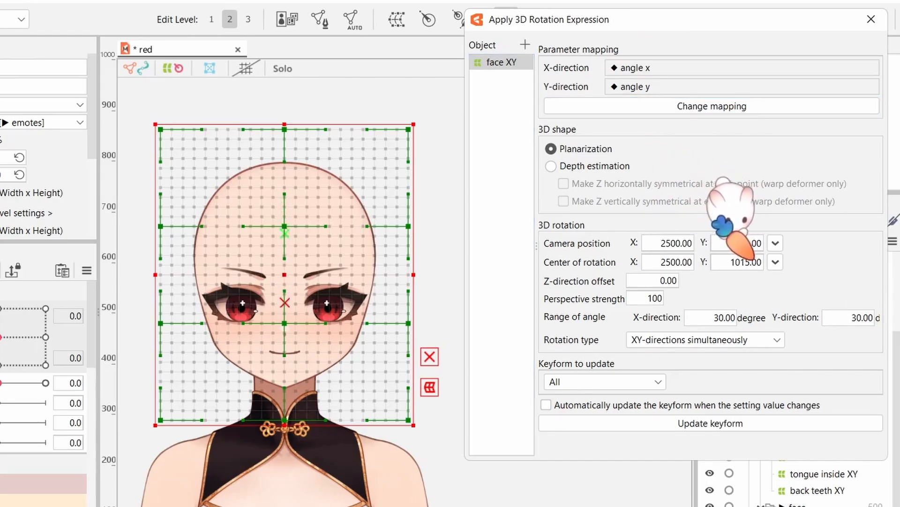
{"action": "left_click_drag", "start_coordinate": [752, 259], "coordinate": [724, 261]}
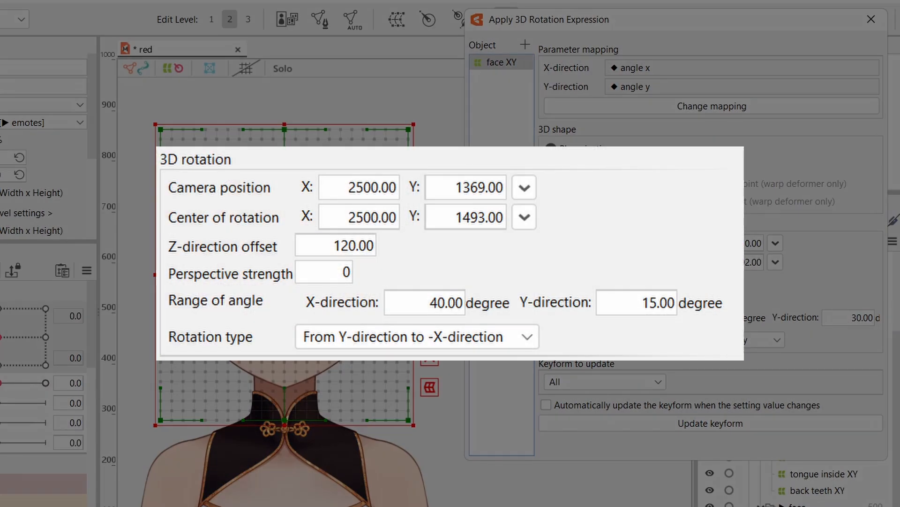
{"action": "left_click", "coordinate": [869, 312]}
{"action": "type", "text": "20"}
{"action": "key", "text": "Return"}
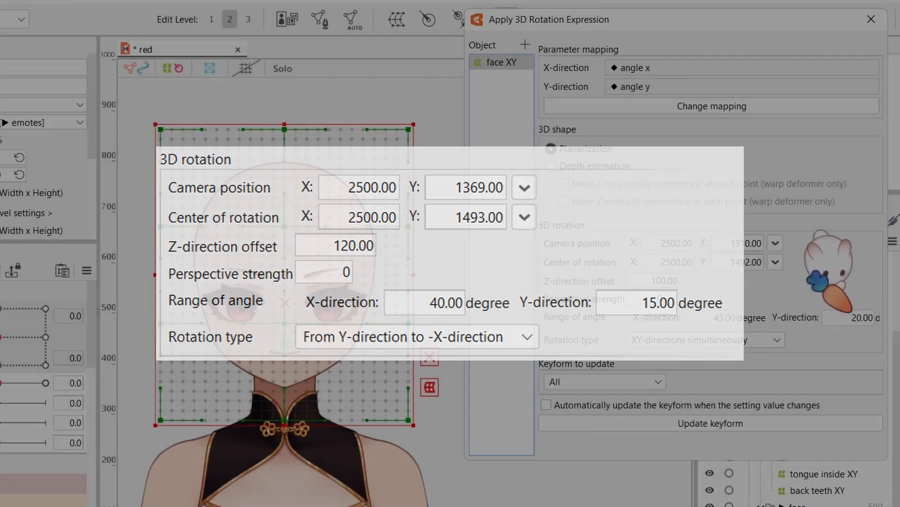
{"action": "left_click", "coordinate": [760, 335]}
{"action": "left_click", "coordinate": [739, 371]}
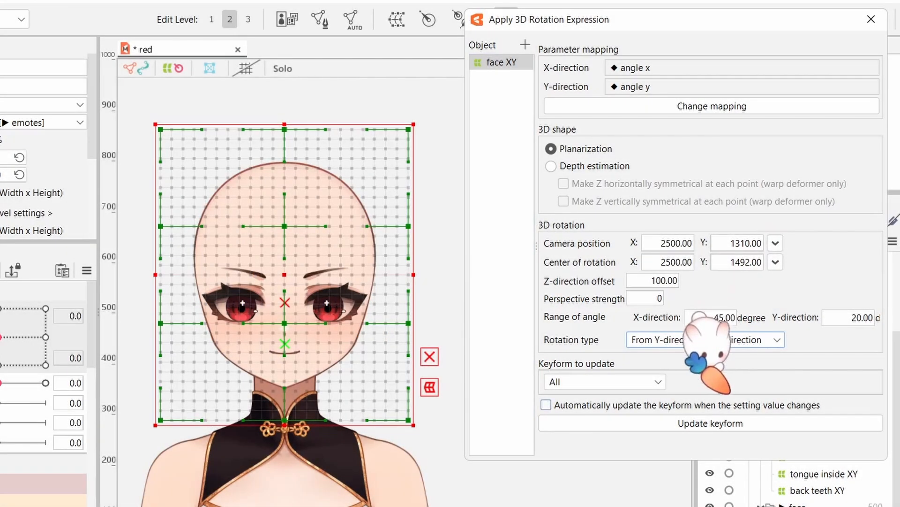
Update the keyforms of face XY and preview the head turned with angle x and angle y.
{"action": "left_click", "coordinate": [684, 423]}
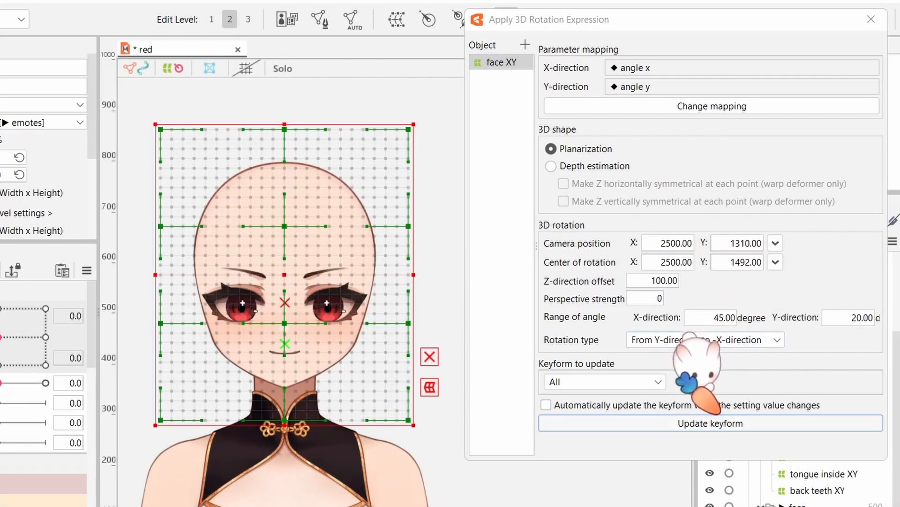
{"action": "left_click", "coordinate": [330, 321]}
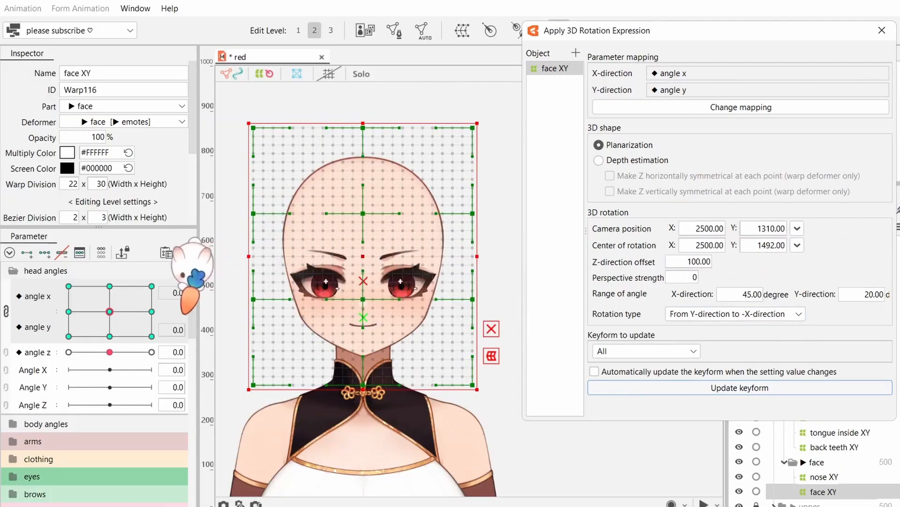
{"action": "left_click_drag", "start_coordinate": [110, 312], "coordinate": [113, 282]}
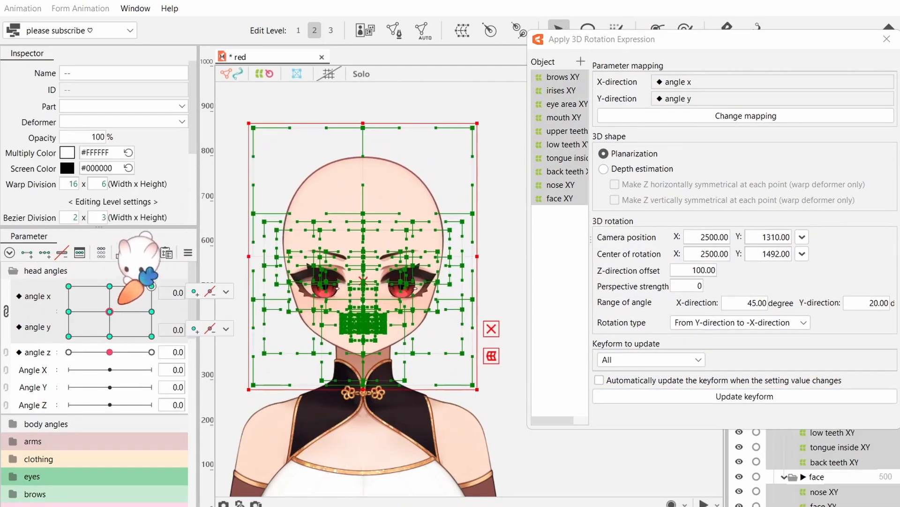
Update all listed XY deformers using depth estimation with horizontally symmetrical Z, and preview the head at angle x 30 and angle y 30.
{"action": "left_click", "coordinate": [613, 166]}
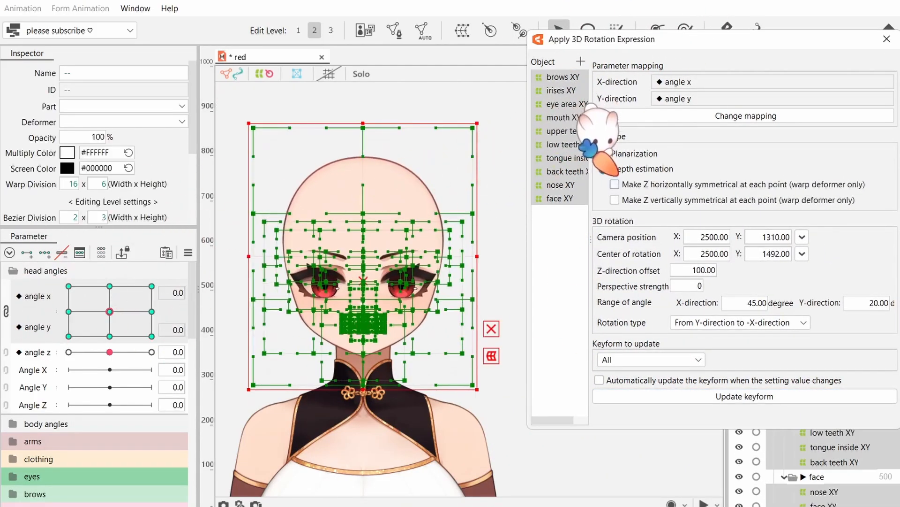
{"action": "left_click", "coordinate": [151, 311]}
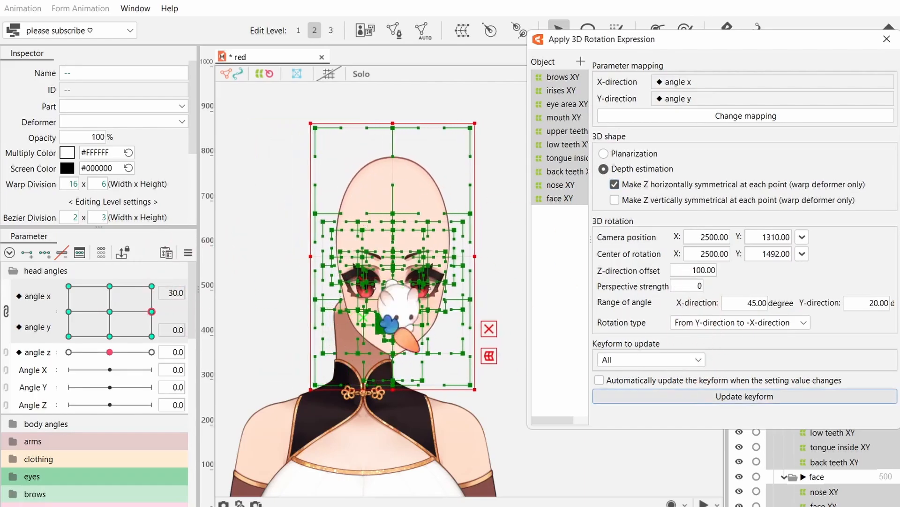
{"action": "left_click", "coordinate": [151, 286]}
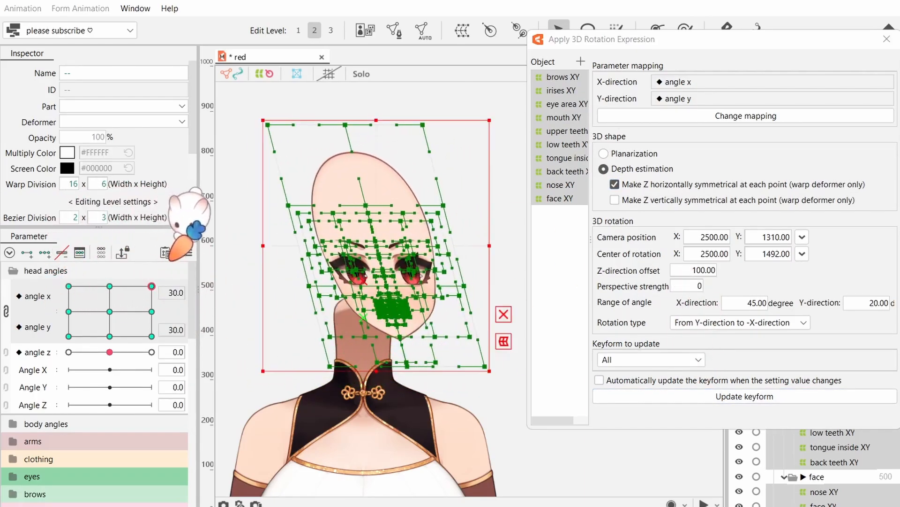
{"action": "left_click_drag", "start_coordinate": [170, 261], "coordinate": [182, 304]}
Select only the face XY deformer at angle x 30 and set its Bezier division to 2 x 3 for reshaping.
{"action": "left_click", "coordinate": [255, 214]}
{"action": "left_click", "coordinate": [559, 199]}
{"action": "left_click_drag", "start_coordinate": [529, 428], "coordinate": [788, 0]}
{"action": "left_click_drag", "start_coordinate": [760, 154], "coordinate": [759, 182]}
{"action": "scroll", "coordinate": [774, 131], "scroll_direction": "down", "scroll_amount": 7}
{"action": "scroll", "coordinate": [776, 113], "scroll_direction": "up", "scroll_amount": 4}
{"action": "left_click", "coordinate": [777, 66]}
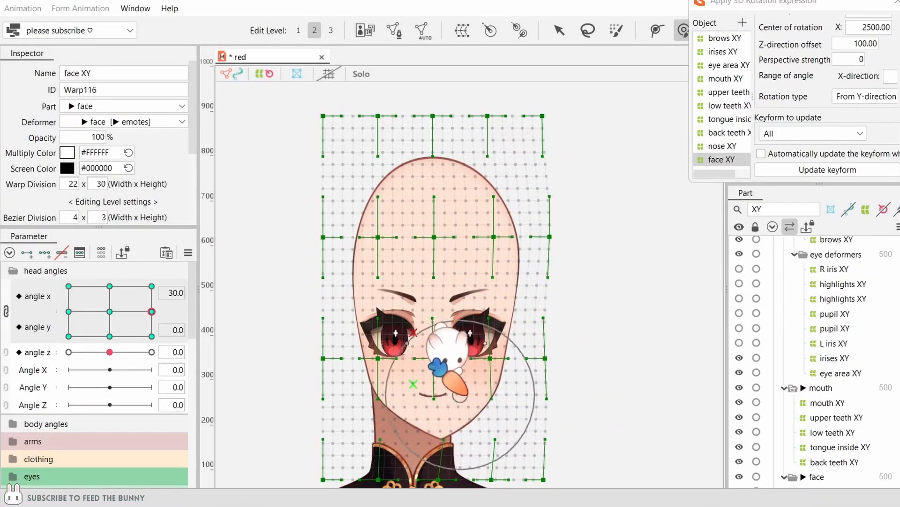
{"action": "left_click", "coordinate": [559, 30]}
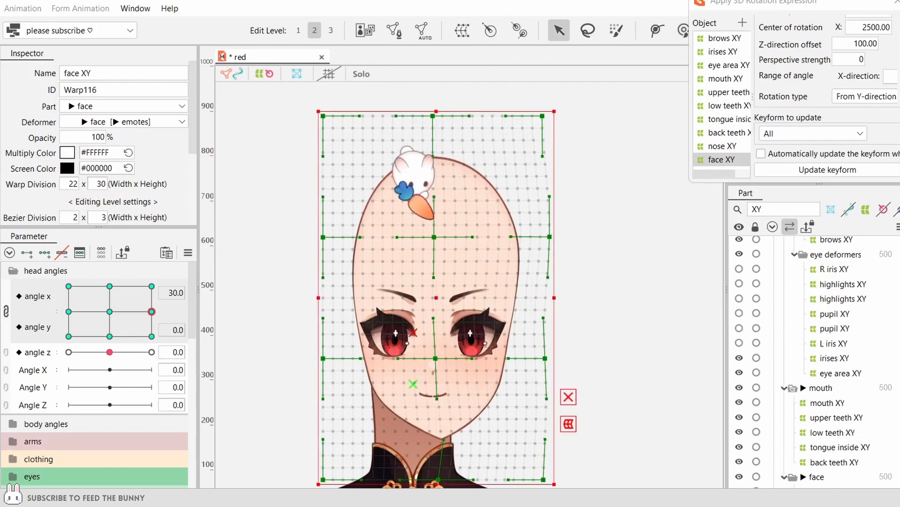
Reshape the face XY warp at angle x 30 by shifting its middle control points toward the turn and bulging its side edges outward.
{"action": "left_click_drag", "start_coordinate": [434, 237], "coordinate": [450, 237]}
{"action": "left_click", "coordinate": [569, 396]}
{"action": "left_click_drag", "start_coordinate": [446, 357], "coordinate": [455, 358]}
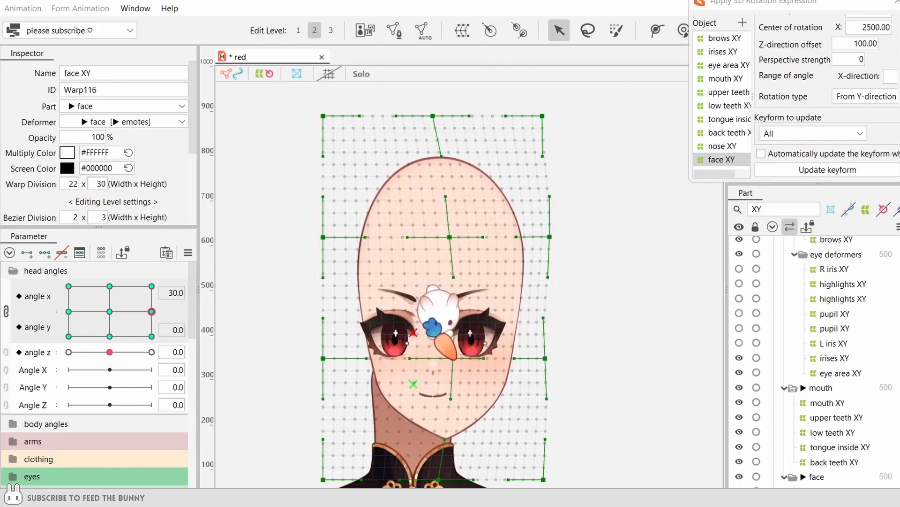
{"action": "left_click_drag", "start_coordinate": [322, 358], "coordinate": [309, 358]}
{"action": "left_click_drag", "start_coordinate": [323, 237], "coordinate": [305, 237]}
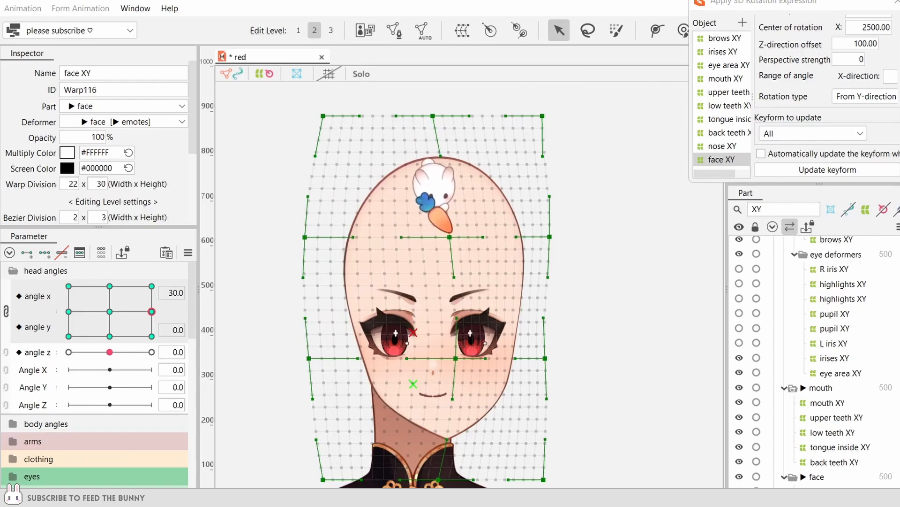
{"action": "left_click_drag", "start_coordinate": [550, 237], "coordinate": [552, 237]}
Set the face XY deformer's Bezier division to 4 x 4 with Bezier type Smooth1.
{"action": "key", "text": "Return"}
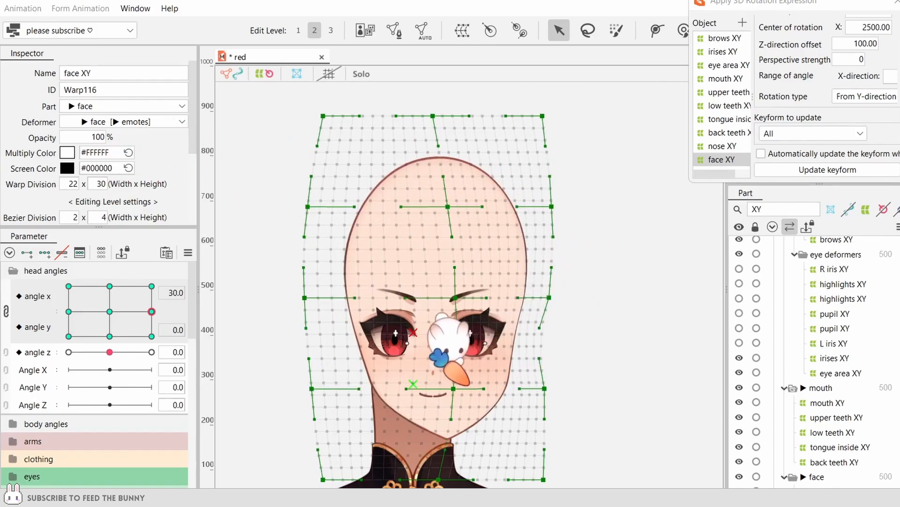
{"action": "scroll", "coordinate": [188, 180], "scroll_direction": "down", "scroll_amount": 2}
{"action": "left_click", "coordinate": [136, 179]}
{"action": "left_click", "coordinate": [112, 192]}
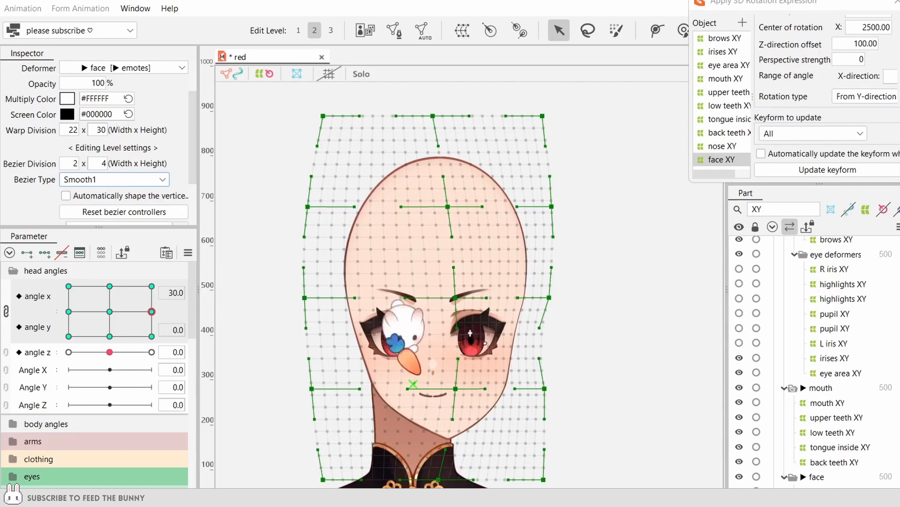
{"action": "left_click", "coordinate": [70, 163]}
{"action": "type", "text": "4"}
{"action": "key", "text": "Return"}
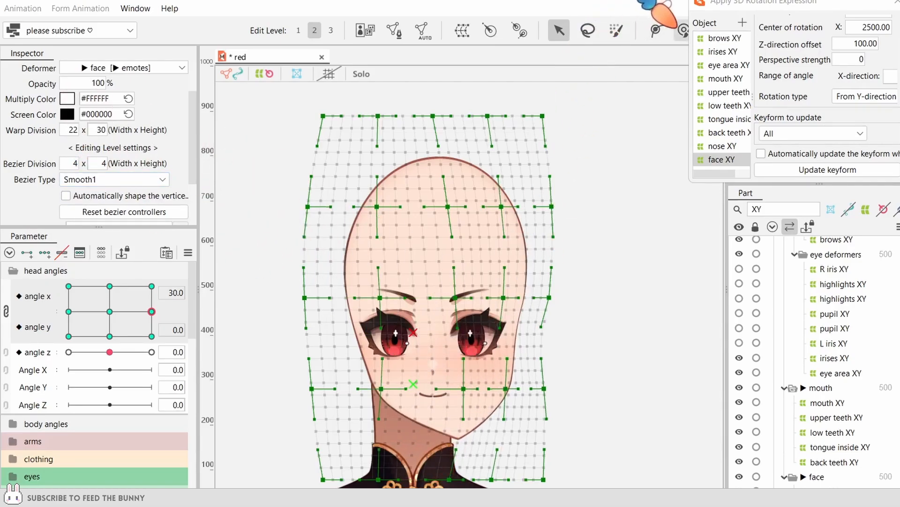
Refine the face XY outline around the cheek and temple at angle x 30, update the keyform and preview the turn.
{"action": "left_click", "coordinate": [683, 30]}
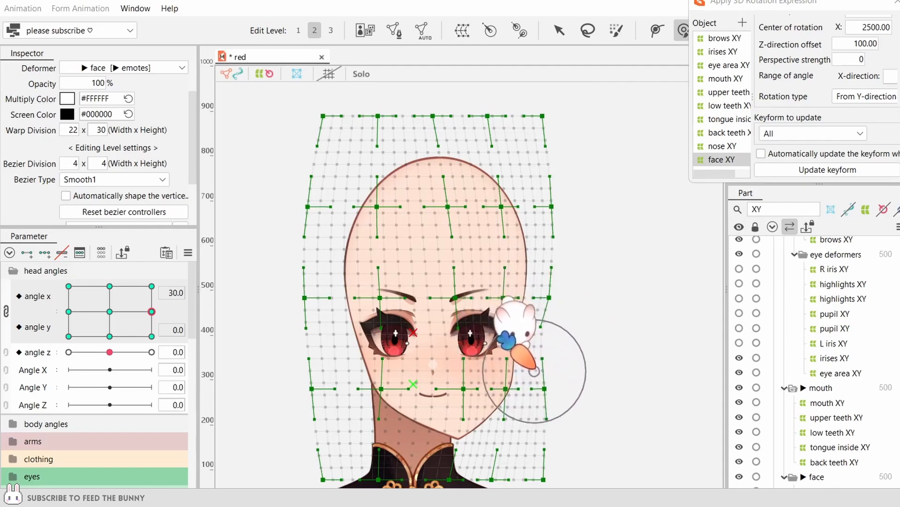
{"action": "mouse_move", "coordinate": [520, 341]}
{"action": "left_mouse_down"}
{"action": "mouse_move", "coordinate": [536, 264]}
{"action": "mouse_move", "coordinate": [560, 236]}
{"action": "mouse_move", "coordinate": [518, 184]}
{"action": "mouse_move", "coordinate": [469, 158]}
{"action": "mouse_move", "coordinate": [395, 158]}
{"action": "mouse_move", "coordinate": [388, 173]}
{"action": "mouse_move", "coordinate": [300, 216]}
{"action": "left_mouse_up"}
{"action": "right_click", "coordinate": [299, 216]}
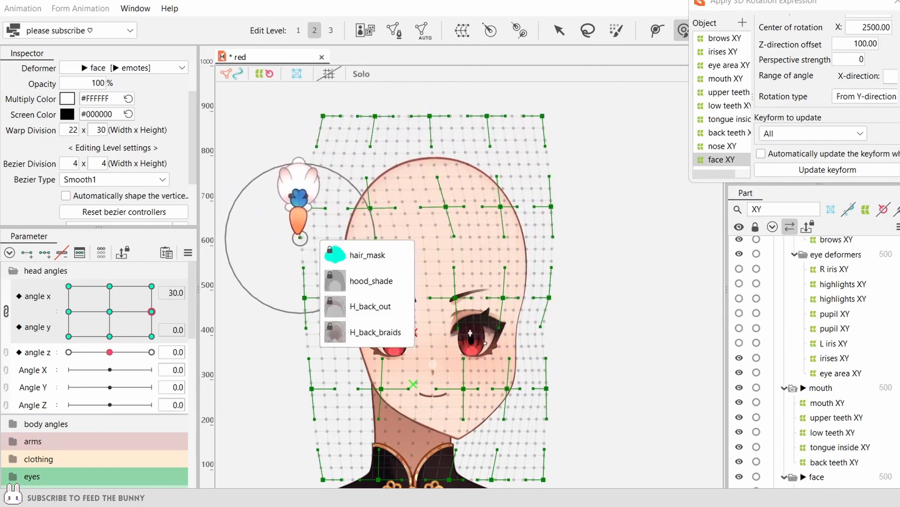
{"action": "left_click", "coordinate": [303, 243]}
{"action": "left_click_drag", "start_coordinate": [297, 313], "coordinate": [325, 308]}
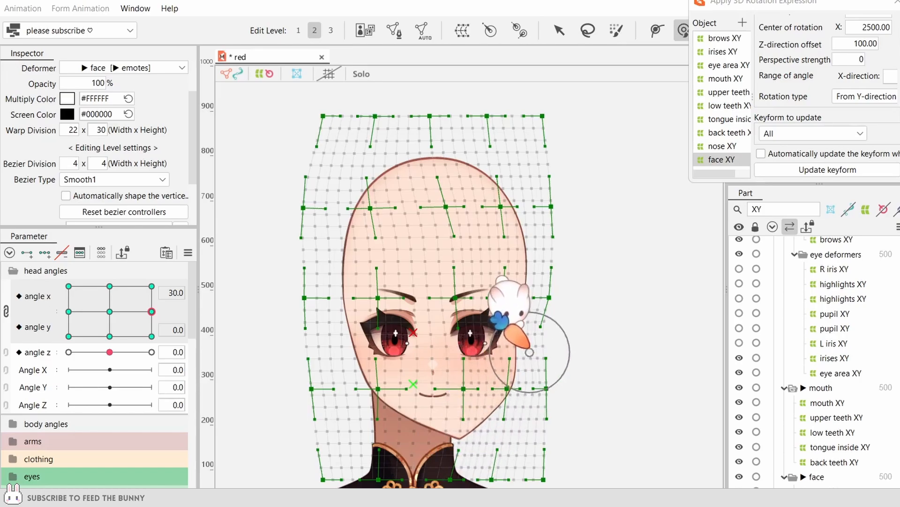
{"action": "left_click", "coordinate": [828, 169]}
{"action": "left_click_drag", "start_coordinate": [152, 311], "coordinate": [99, 317]}
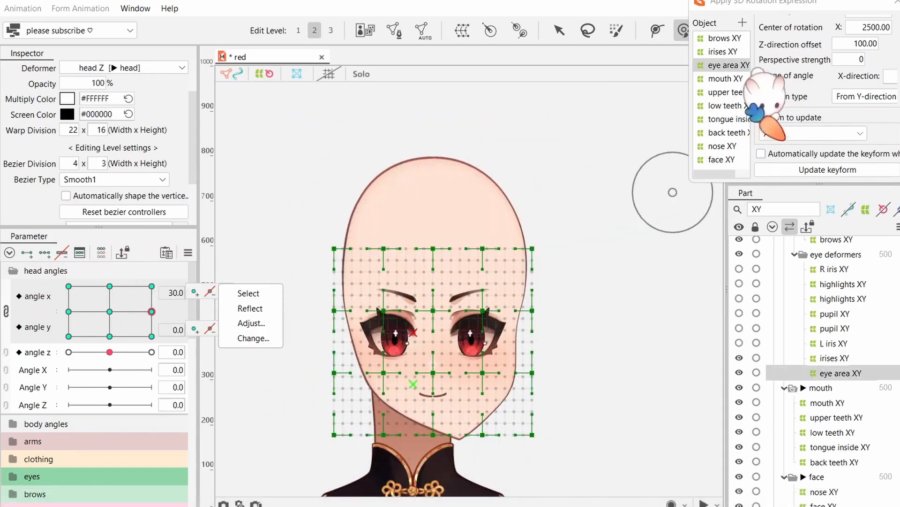
Make the eye area XY deformer's Z horizontally symmetrical, and select every listed deformer from brows XY through nose XY.
{"action": "scroll", "coordinate": [783, 113], "scroll_direction": "up", "scroll_amount": 3}
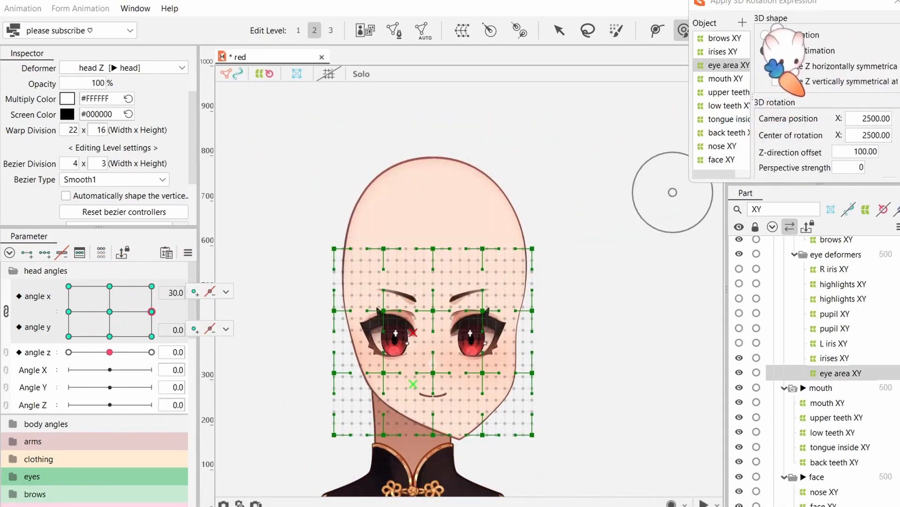
{"action": "left_click", "coordinate": [776, 66]}
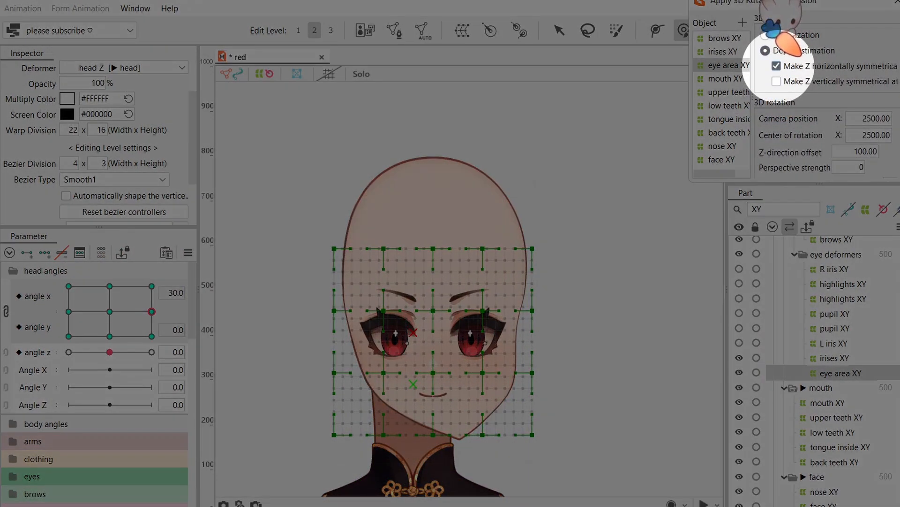
{"action": "scroll", "coordinate": [801, 66], "scroll_direction": "down", "scroll_amount": 5}
{"action": "left_click", "coordinate": [725, 38]}
{"action": "left_click", "coordinate": [722, 146], "text": "shift"}
{"action": "left_click", "coordinate": [559, 30]}
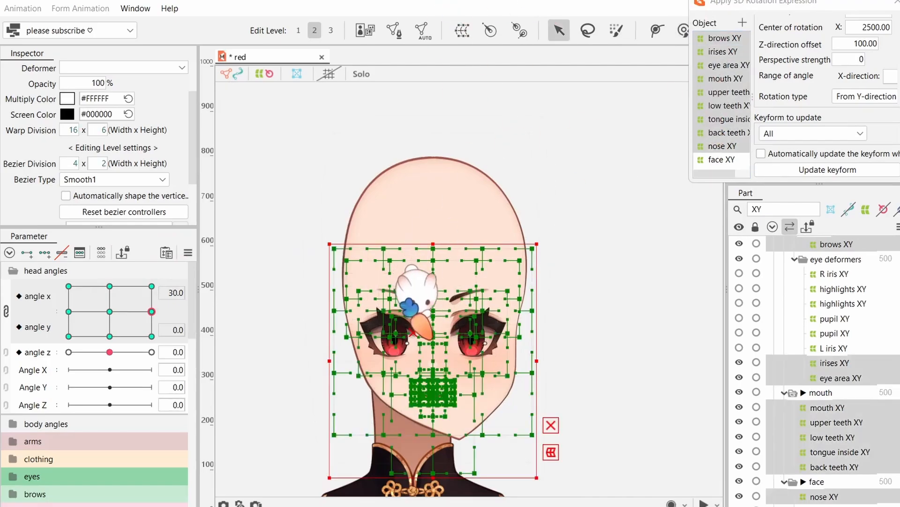
Switch the brows XY through nose XY deformers to depth estimation, update their keyforms and preview them at angle x 30.
{"action": "left_click", "coordinate": [713, 52]}
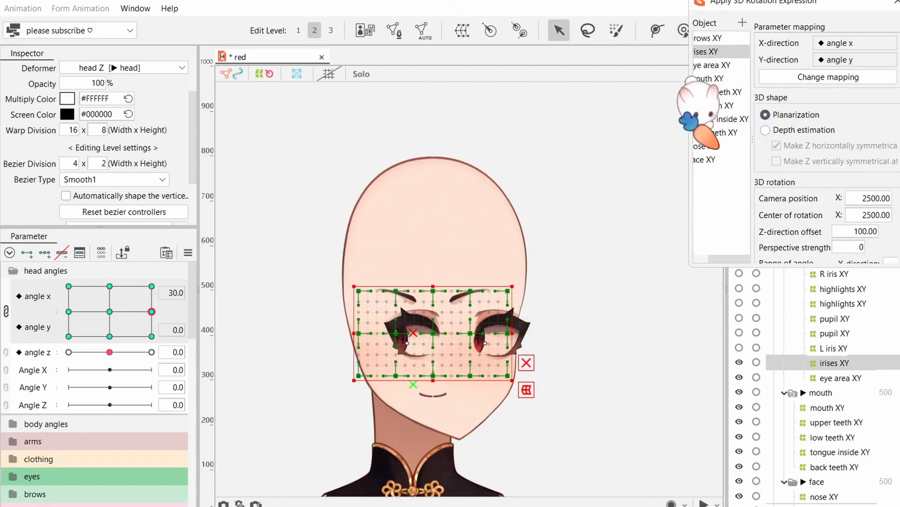
{"action": "left_click", "coordinate": [709, 39]}
{"action": "left_click", "coordinate": [718, 146], "text": "shift"}
{"action": "left_click", "coordinate": [774, 129]}
{"action": "scroll", "coordinate": [778, 141], "scroll_direction": "down", "scroll_amount": 5}
{"action": "left_click", "coordinate": [794, 254]}
{"action": "mouse_move", "coordinate": [152, 311]}
{"action": "left_mouse_down"}
{"action": "mouse_move", "coordinate": [152, 291]}
{"action": "mouse_move", "coordinate": [185, 273]}
{"action": "mouse_move", "coordinate": [152, 311]}
{"action": "left_mouse_up"}
{"action": "key", "text": "Escape"}
Select the irises XY and eye area XY deformers and adjust their warps at angle x 30 on editing level 3.
{"action": "left_click", "coordinate": [723, 52]}
{"action": "left_click", "coordinate": [723, 65], "text": "shift"}
{"action": "scroll", "coordinate": [492, 384], "scroll_direction": "up", "scroll_amount": 2}
{"action": "left_click", "coordinate": [330, 30]}
{"action": "left_click", "coordinate": [684, 30]}
{"action": "scroll", "coordinate": [460, 267], "scroll_direction": "down", "scroll_amount": 2}
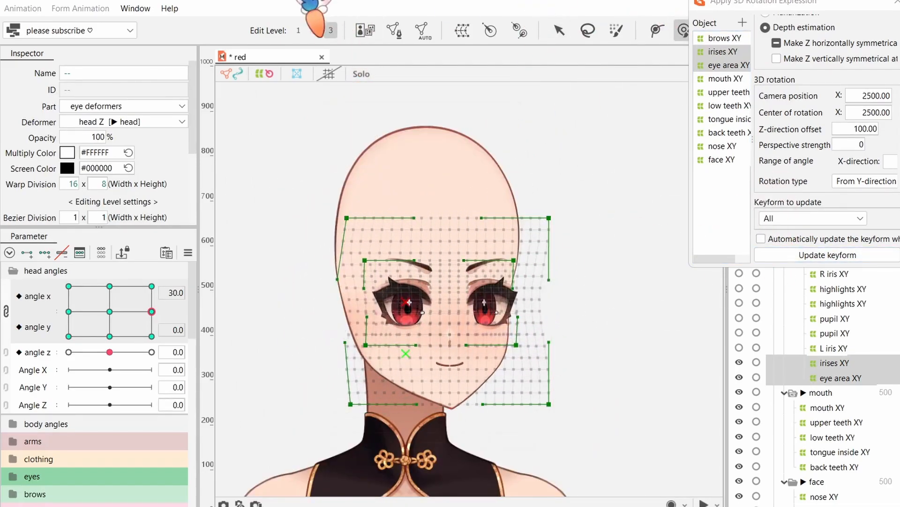
On editing level 2, brush-select the upper vertices of irises XY and eye area XY, update the keyforms and preview the downward turn.
{"action": "left_click", "coordinate": [316, 31]}
{"action": "left_click", "coordinate": [560, 31]}
{"action": "left_click", "coordinate": [617, 31]}
{"action": "left_click_drag", "start_coordinate": [530, 201], "coordinate": [366, 201]}
{"action": "left_click", "coordinate": [560, 31]}
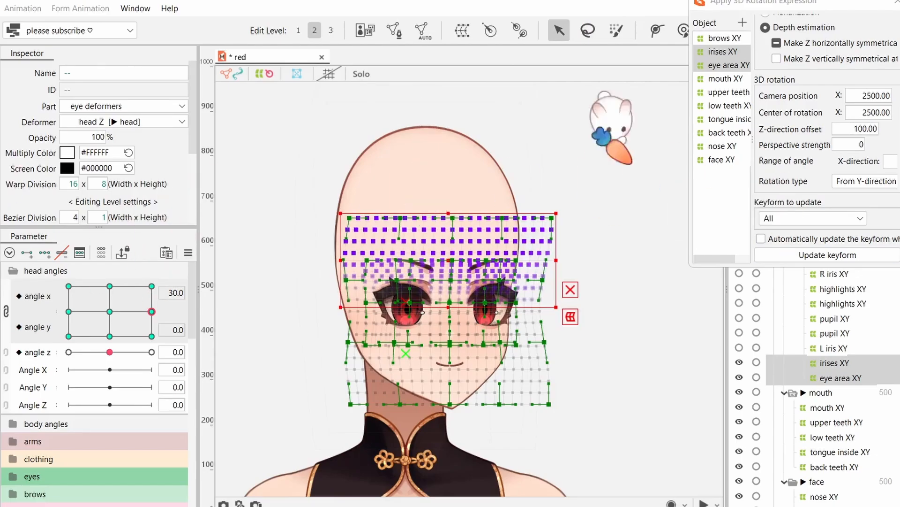
{"action": "left_click", "coordinate": [827, 254]}
{"action": "left_click", "coordinate": [585, 299]}
{"action": "left_click_drag", "start_coordinate": [152, 312], "coordinate": [187, 336]}
Reshape the face XY jaw and chin at angle x 30, angle y -30, update the keyform and preview the head angles.
{"action": "left_click", "coordinate": [721, 159]}
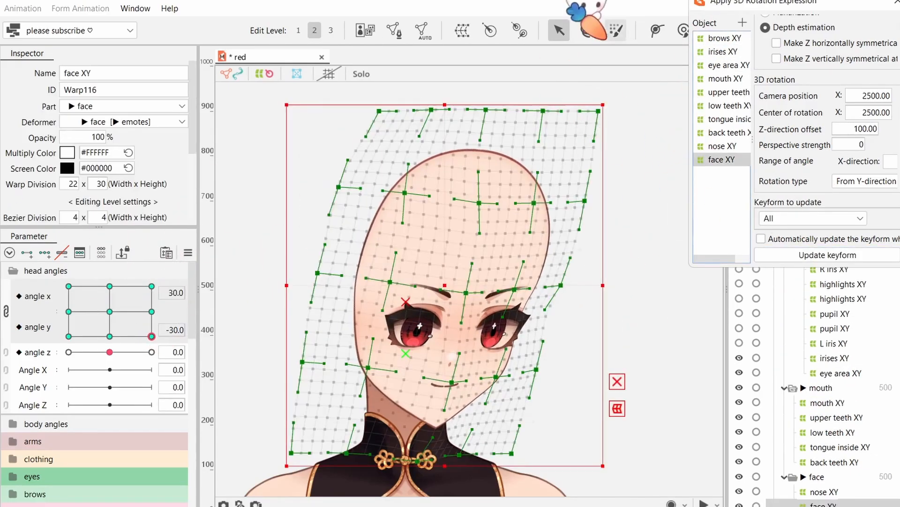
{"action": "left_click", "coordinate": [684, 31]}
{"action": "left_click_drag", "start_coordinate": [443, 427], "coordinate": [436, 424]}
{"action": "left_click_drag", "start_coordinate": [548, 399], "coordinate": [553, 402]}
{"action": "right_click", "coordinate": [552, 402]}
{"action": "left_click", "coordinate": [809, 253]}
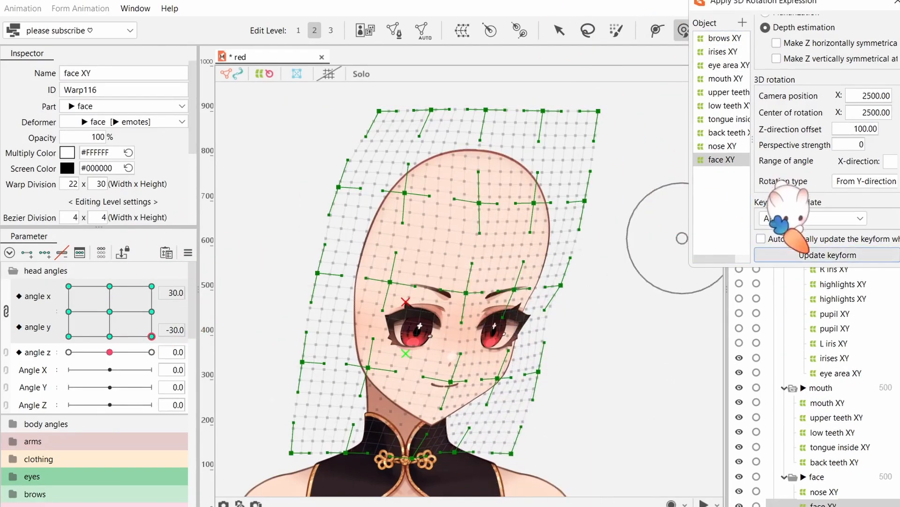
{"action": "left_click_drag", "start_coordinate": [151, 336], "coordinate": [187, 316]}
{"action": "scroll", "coordinate": [141, 375], "scroll_direction": "down", "scroll_amount": 10}
{"action": "double_click", "coordinate": [69, 485]}
{"action": "left_click", "coordinate": [425, 243]}
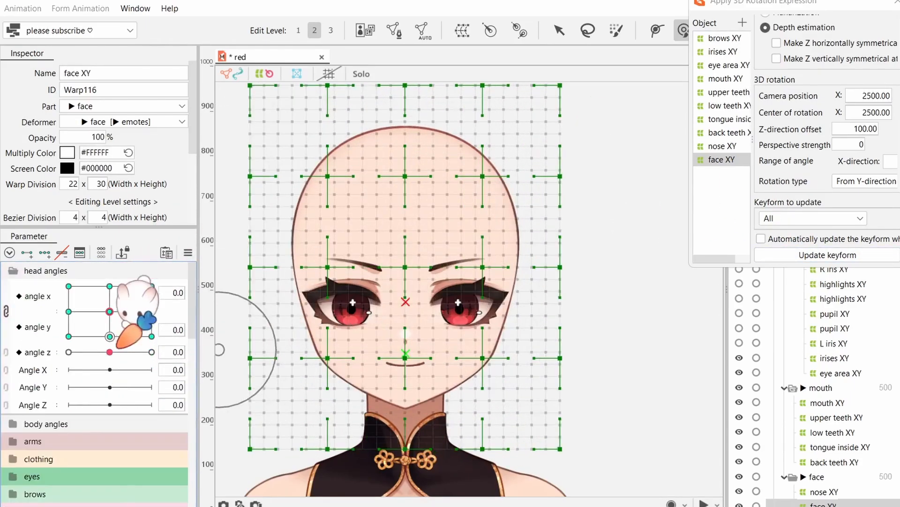
Refine the face XY jaw edge at angle x 30, angle y 30, and the temple edge at angle x 30, angle y 0.
{"action": "left_click_drag", "start_coordinate": [109, 311], "coordinate": [162, 277]}
{"action": "left_click", "coordinate": [227, 329]}
{"action": "left_click_drag", "start_coordinate": [510, 413], "coordinate": [521, 406]}
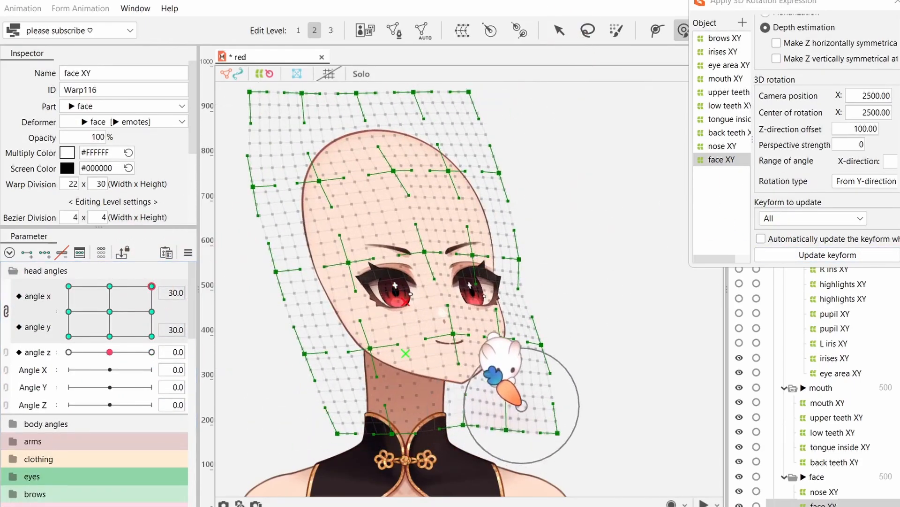
{"action": "left_click", "coordinate": [151, 312]}
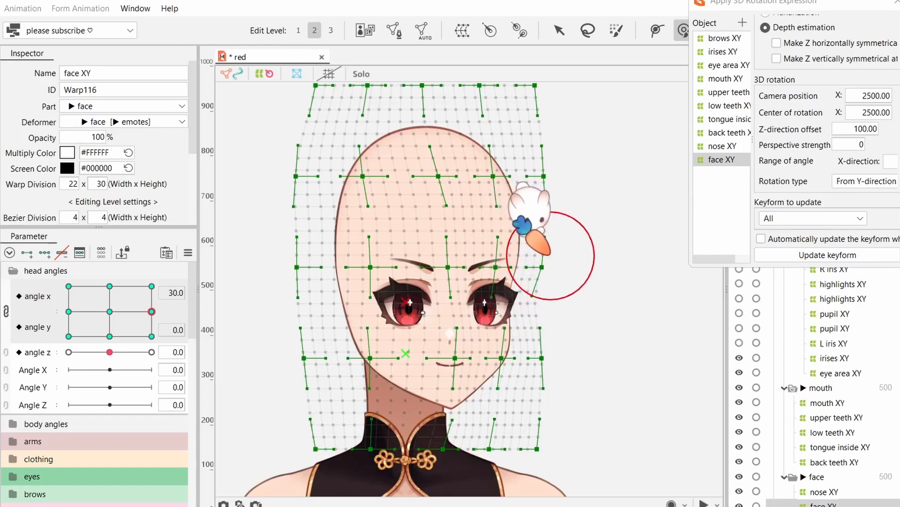
{"action": "left_click_drag", "start_coordinate": [581, 243], "coordinate": [586, 241]}
{"action": "key", "text": "ctrl+3"}
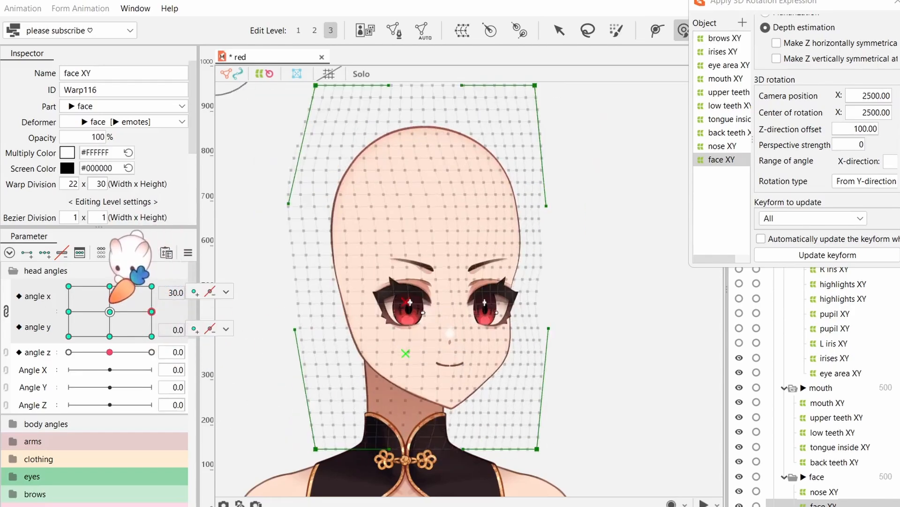
Reshape the nose XY warp at angle x 30 with Bezier type Retain Control structure, shifting its middle toward the turn, and preview it.
{"action": "left_click", "coordinate": [722, 145]}
{"action": "left_click", "coordinate": [314, 30]}
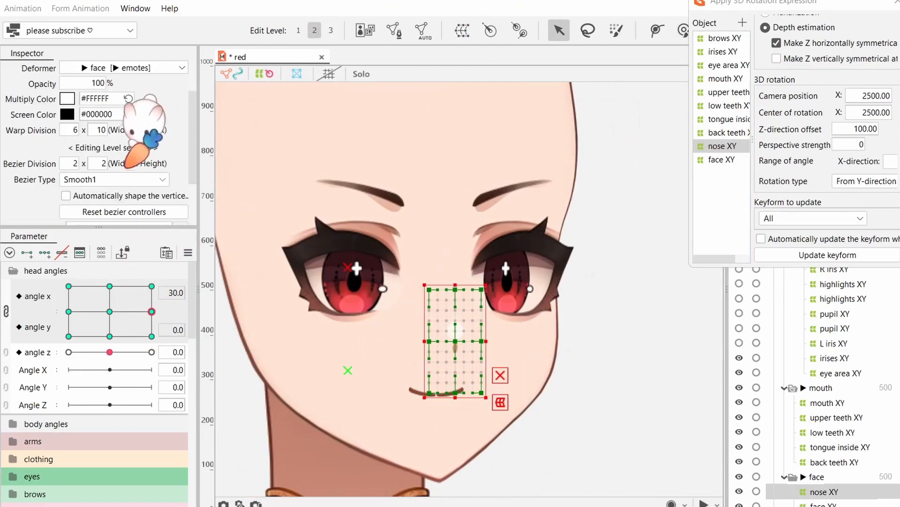
{"action": "scroll", "coordinate": [464, 319], "scroll_direction": "up", "scroll_amount": 2}
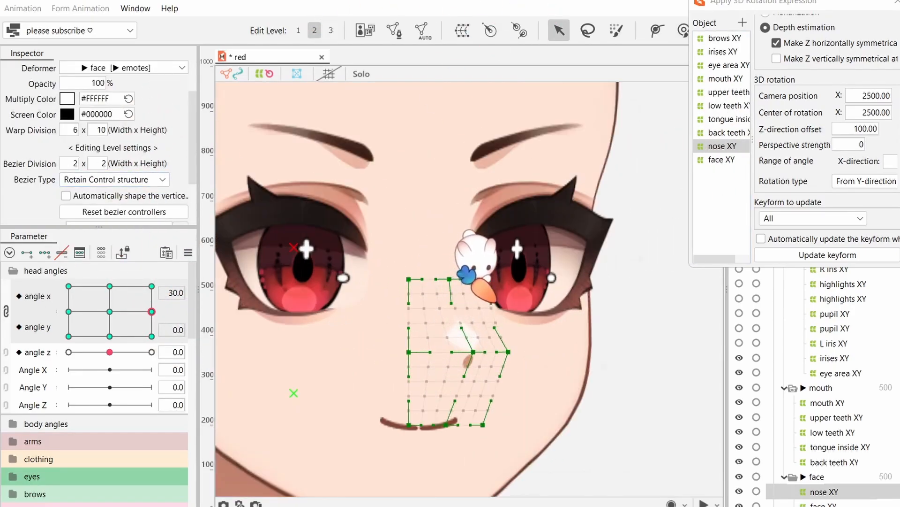
{"action": "scroll", "coordinate": [440, 337], "scroll_direction": "down", "scroll_amount": 2}
{"action": "left_click_drag", "start_coordinate": [152, 311], "coordinate": [203, 262]}
{"action": "left_click", "coordinate": [469, 324]}
{"action": "left_click_drag", "start_coordinate": [151, 286], "coordinate": [183, 261]}
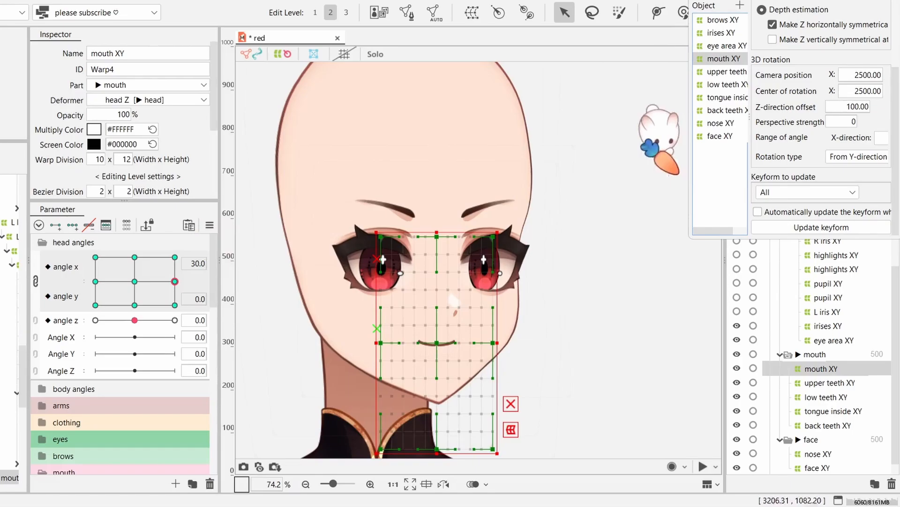
Select the upper vertices of the mouth XY warp at angle x 30 and skew them toward the turn with temporary deform.
{"action": "scroll", "coordinate": [518, 203], "scroll_direction": "down", "scroll_amount": 2}
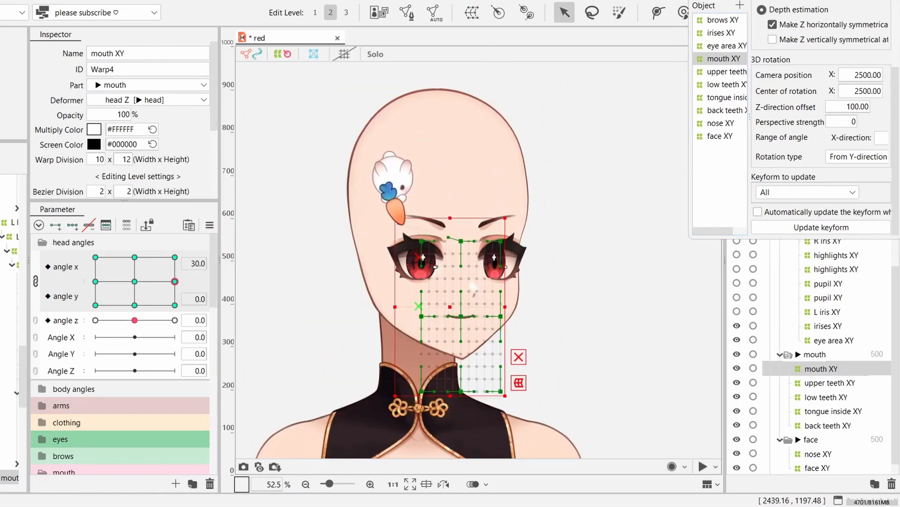
{"action": "scroll", "coordinate": [518, 301], "scroll_direction": "up", "scroll_amount": 2}
{"action": "key", "text": "b"}
{"action": "left_click_drag", "start_coordinate": [422, 119], "coordinate": [547, 127]}
{"action": "key", "text": "ctrl+t"}
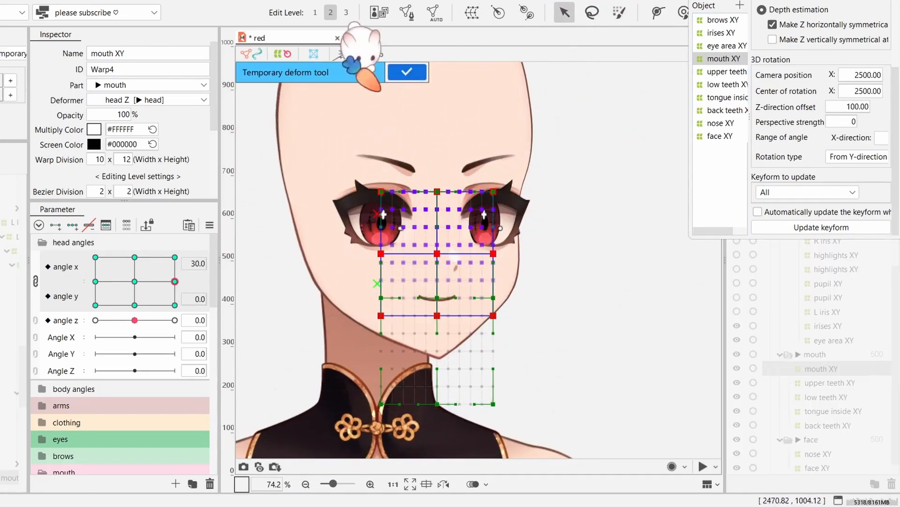
{"action": "left_click_drag", "start_coordinate": [437, 191], "coordinate": [456, 191]}
{"action": "key", "text": "Return"}
Open the mouth, set the mouth XY Bezier division to 2 x 3 and refine its warp at angle x 30.
{"action": "mouse_move", "coordinate": [174, 281]}
{"action": "left_mouse_down"}
{"action": "mouse_move", "coordinate": [163, 289]}
{"action": "mouse_move", "coordinate": [175, 282]}
{"action": "left_mouse_up"}
{"action": "scroll", "coordinate": [175, 282], "scroll_direction": "down", "scroll_amount": 2}
{"action": "left_click_drag", "start_coordinate": [135, 431], "coordinate": [175, 383]}
{"action": "scroll", "coordinate": [175, 329], "scroll_direction": "up", "scroll_amount": 2}
{"action": "left_click_drag", "start_coordinate": [155, 281], "coordinate": [175, 281]}
{"action": "left_click", "coordinate": [683, 12]}
{"action": "left_click_drag", "start_coordinate": [478, 256], "coordinate": [479, 256]}
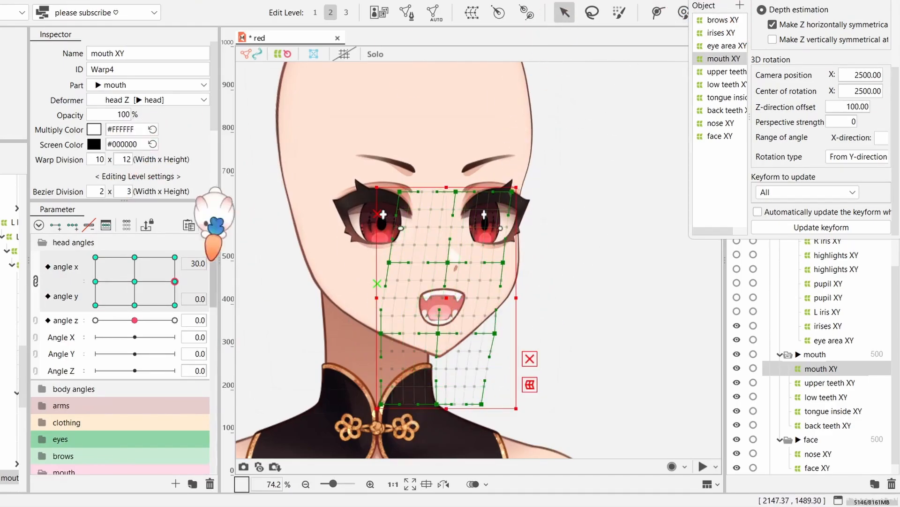
{"action": "scroll", "coordinate": [214, 206], "scroll_direction": "down", "scroll_amount": 3}
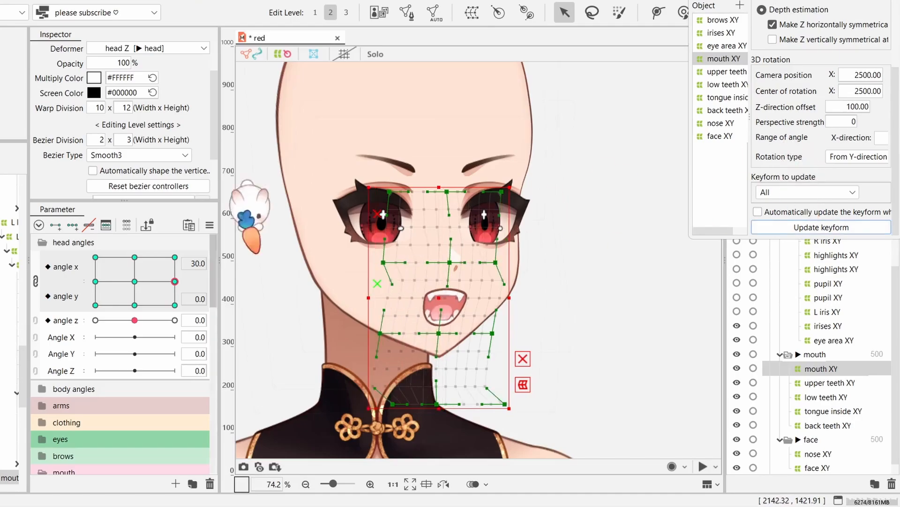
Skew the upper part of the tongue inside XY warp away from the turn at angle x 30 and update its keyform.
{"action": "left_click", "coordinate": [801, 383]}
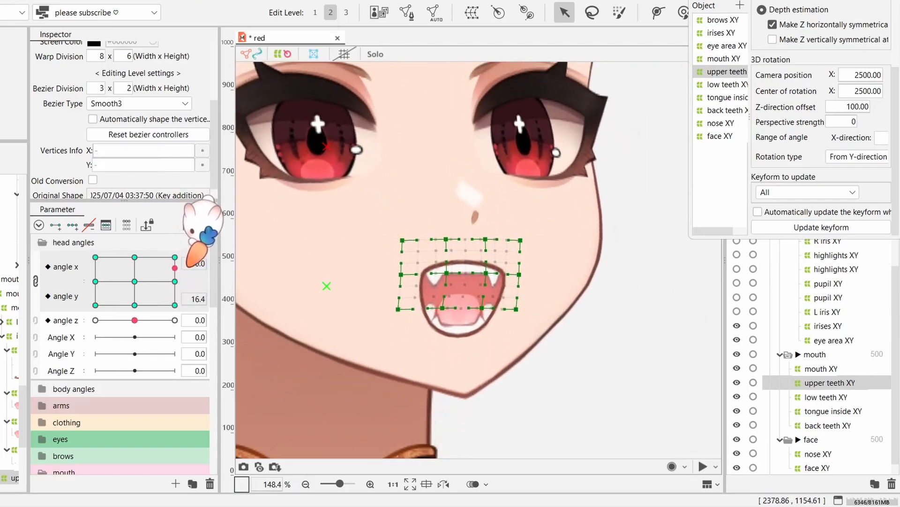
{"action": "left_click", "coordinate": [821, 411]}
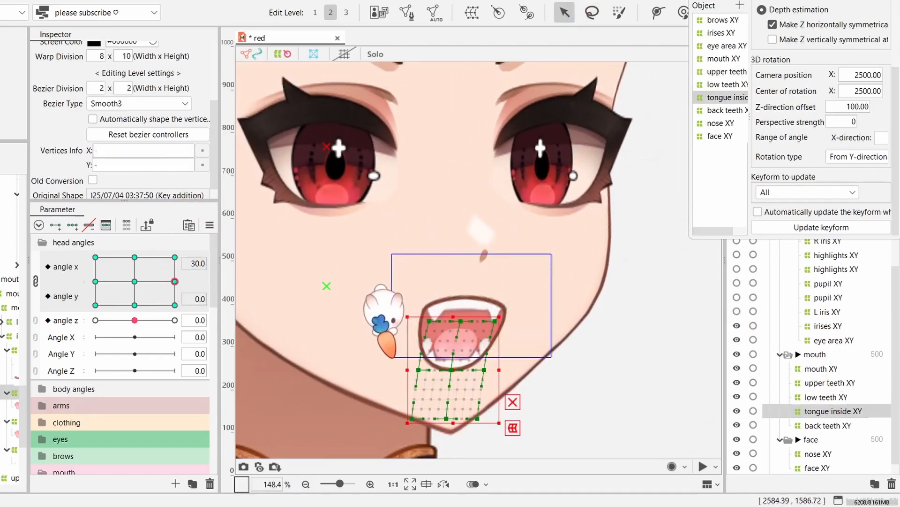
{"action": "left_click_drag", "start_coordinate": [365, 371], "coordinate": [366, 370]}
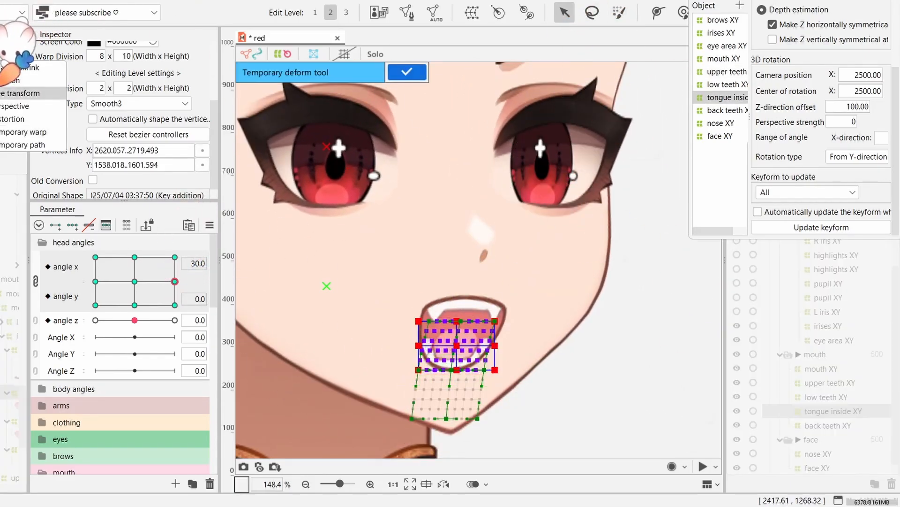
{"action": "left_click", "coordinate": [407, 73]}
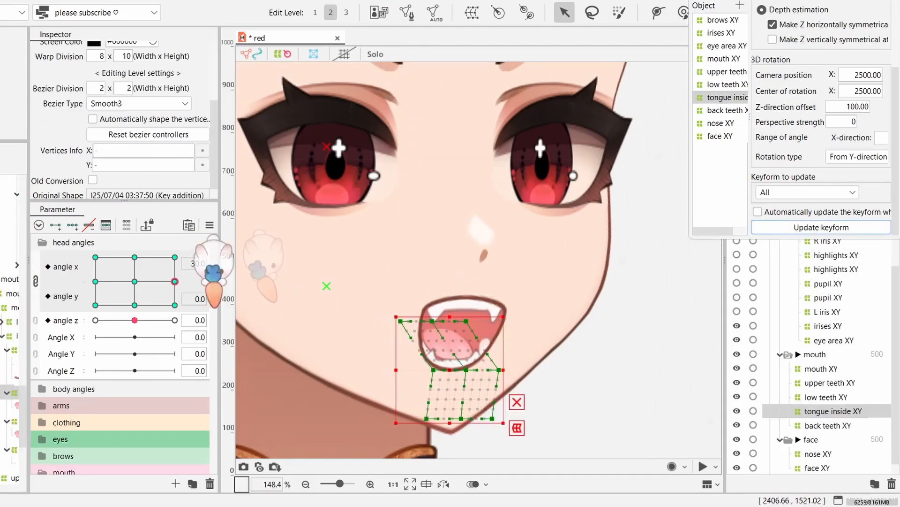
{"action": "left_click_drag", "start_coordinate": [214, 305], "coordinate": [181, 281]}
Skew the upper rows of the back teeth XY warp away from the turn at angle x 30 and preview the movement.
{"action": "left_click", "coordinate": [828, 425]}
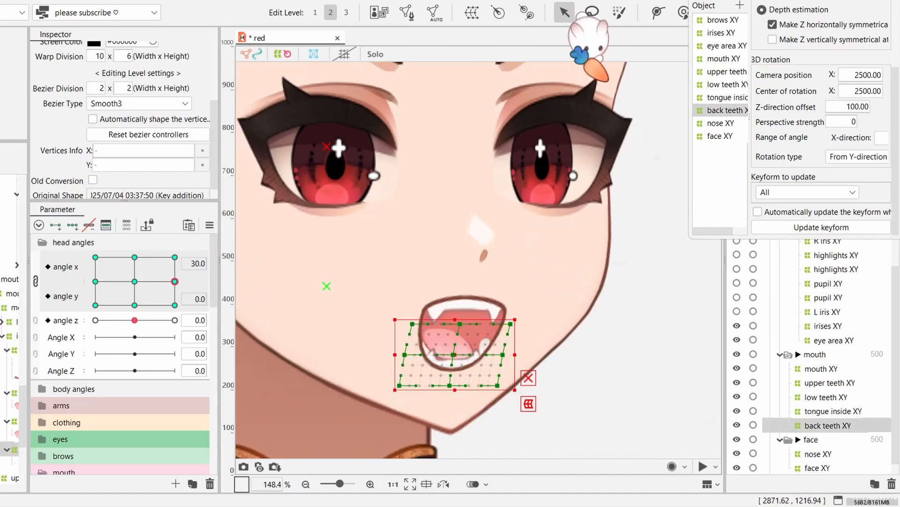
{"action": "left_click_drag", "start_coordinate": [358, 373], "coordinate": [358, 373]}
{"action": "key", "text": "ctrl+t"}
{"action": "left_click", "coordinate": [1, 53]}
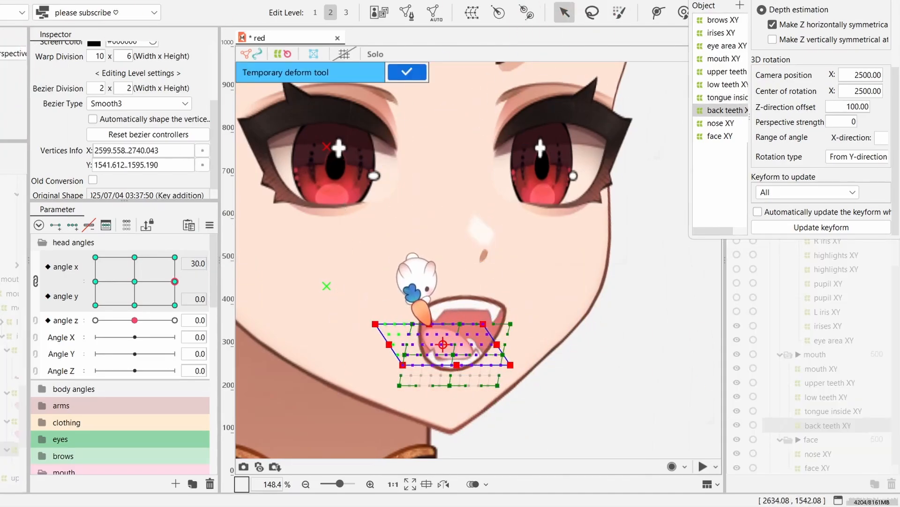
{"action": "left_click", "coordinate": [407, 73]}
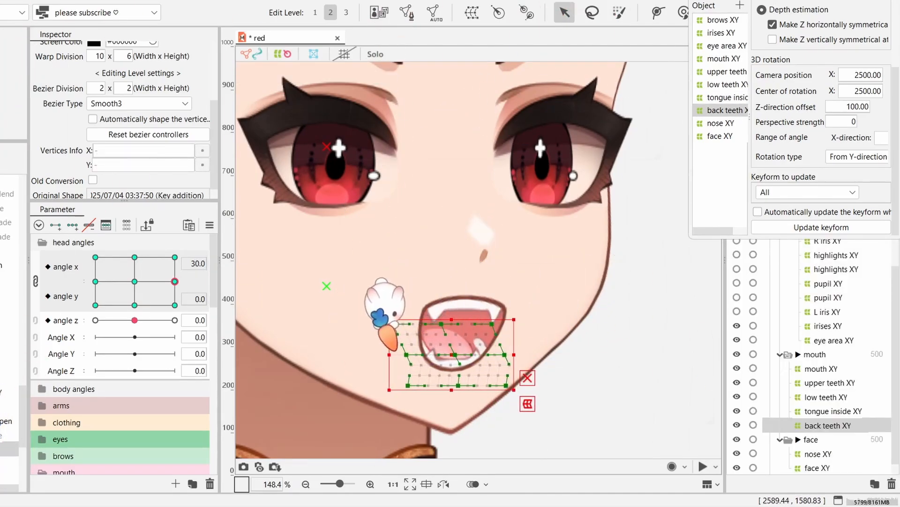
{"action": "left_click_drag", "start_coordinate": [175, 282], "coordinate": [135, 281]}
Update the tongue inside XY keyform, and preview the teeth and tongue deformers at angle x 30.
{"action": "left_click", "coordinate": [833, 411]}
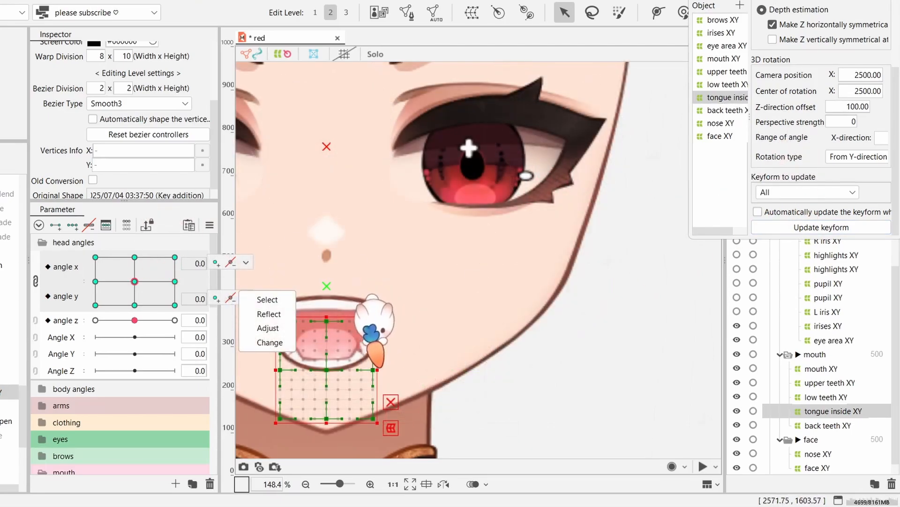
{"action": "left_click", "coordinate": [821, 228]}
{"action": "left_click", "coordinate": [530, 261]}
{"action": "left_click", "coordinate": [175, 281]}
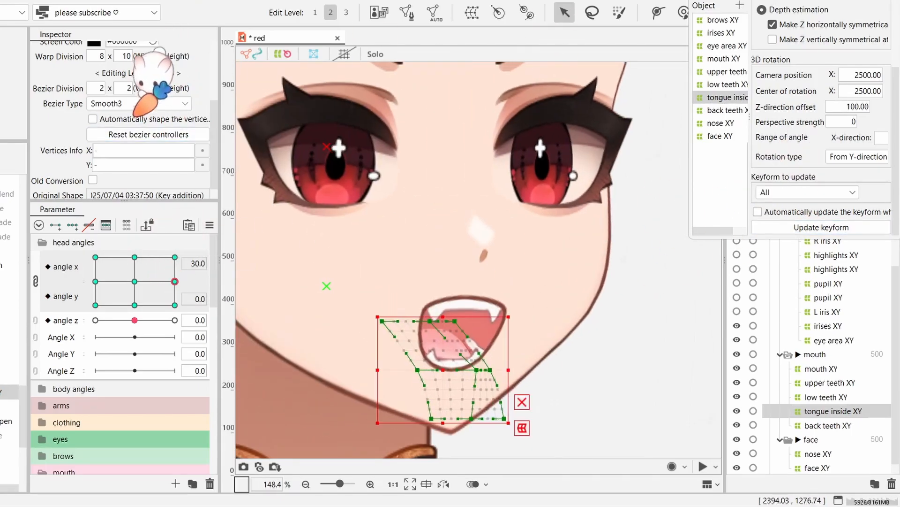
{"action": "left_click", "coordinate": [830, 383]}
{"action": "left_click", "coordinate": [828, 426], "text": "shift"}
{"action": "left_click", "coordinate": [249, 275]}
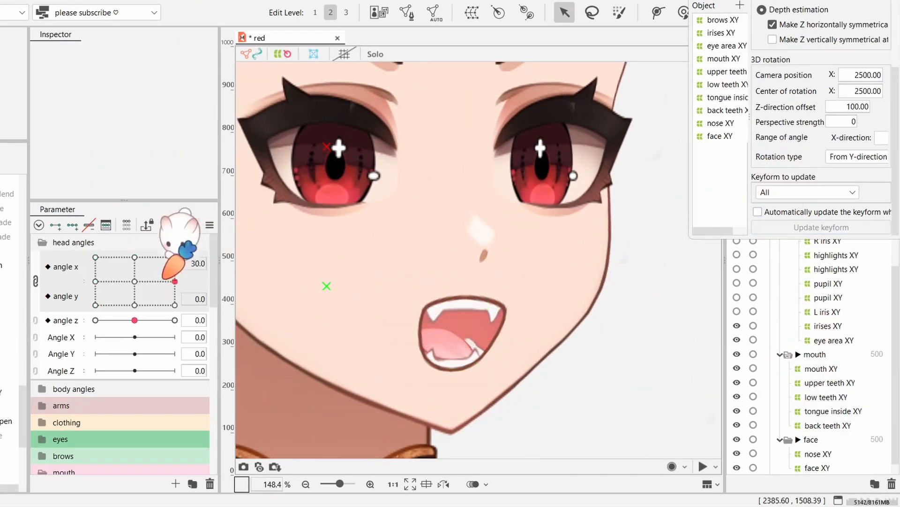
{"action": "mouse_move", "coordinate": [175, 282]}
{"action": "left_mouse_down"}
{"action": "mouse_move", "coordinate": [175, 296]}
{"action": "mouse_move", "coordinate": [175, 282]}
{"action": "left_mouse_up"}
Select the low teeth XY deformer and nudge its warp with the deform brush at angle x 30.
{"action": "left_click", "coordinate": [826, 397]}
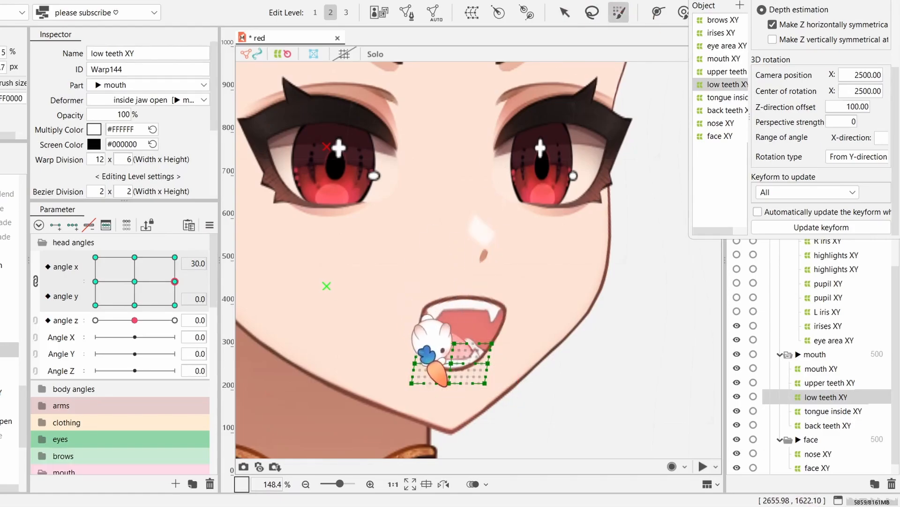
{"action": "left_click_drag", "start_coordinate": [459, 358], "coordinate": [460, 357]}
{"action": "scroll", "coordinate": [461, 357], "scroll_direction": "up", "scroll_amount": 2}
{"action": "left_click_drag", "start_coordinate": [460, 356], "coordinate": [444, 281]}
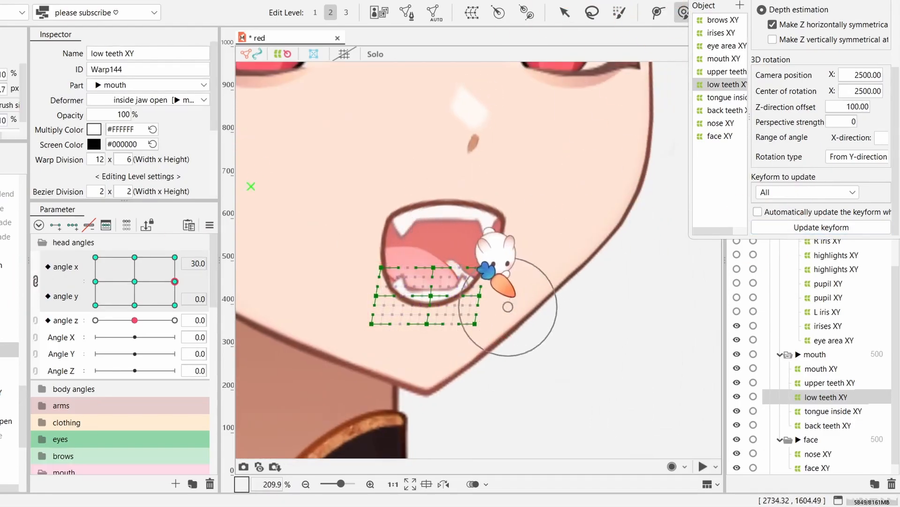
Preview the tongue inside XY and back teeth XY deformers at angle x 30 and angle y -30.
{"action": "left_click", "coordinate": [828, 425]}
{"action": "left_click", "coordinate": [834, 411], "text": "shift"}
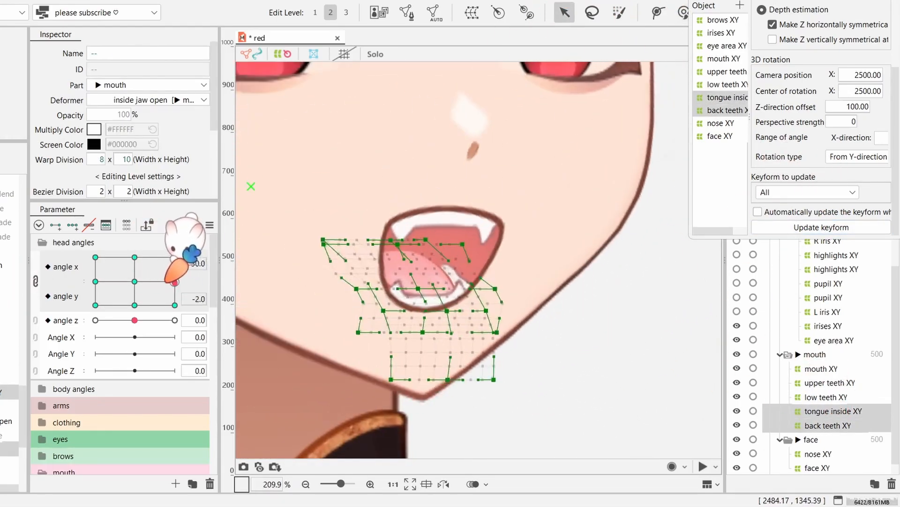
{"action": "left_click_drag", "start_coordinate": [175, 282], "coordinate": [175, 305]}
{"action": "left_click", "coordinate": [425, 359]}
{"action": "scroll", "coordinate": [426, 359], "scroll_direction": "down", "scroll_amount": 4}
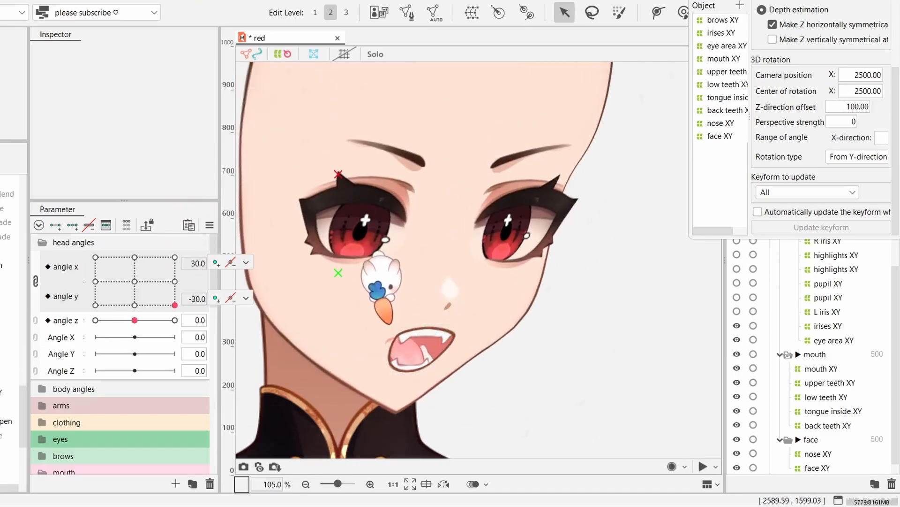
Preview the closed and half-open mouth shapes while turning the head to angle x 30 and downward.
{"action": "left_click", "coordinate": [830, 383]}
{"action": "scroll", "coordinate": [141, 329], "scroll_direction": "down", "scroll_amount": 2}
{"action": "left_click_drag", "start_coordinate": [134, 384], "coordinate": [230, 445]}
{"action": "left_click", "coordinate": [384, 324]}
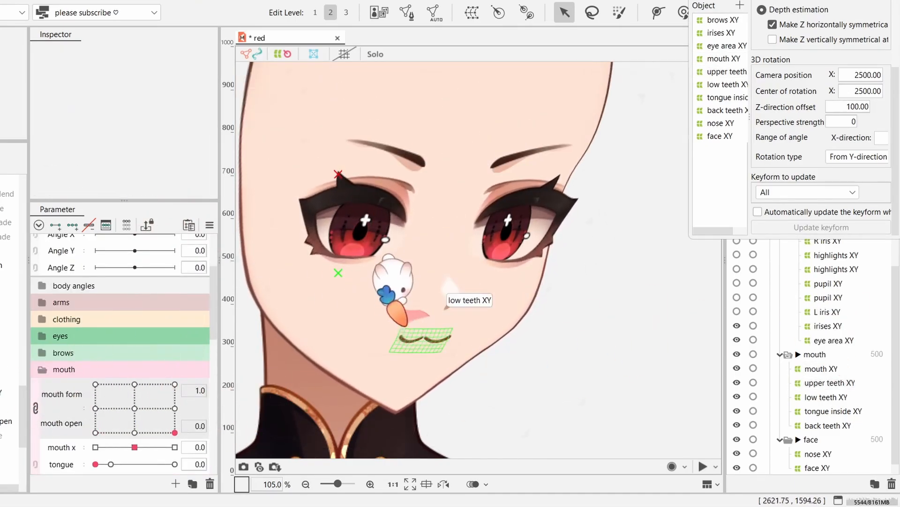
{"action": "left_click_drag", "start_coordinate": [175, 430], "coordinate": [134, 407]}
{"action": "scroll", "coordinate": [133, 404], "scroll_direction": "up", "scroll_amount": 2}
{"action": "left_click", "coordinate": [135, 281]}
{"action": "scroll", "coordinate": [122, 300], "scroll_direction": "down", "scroll_amount": 3}
{"action": "mouse_move", "coordinate": [135, 356]}
{"action": "left_mouse_down"}
{"action": "mouse_move", "coordinate": [96, 348]}
{"action": "mouse_move", "coordinate": [135, 356]}
{"action": "left_mouse_up"}
{"action": "scroll", "coordinate": [135, 351], "scroll_direction": "up", "scroll_amount": 3}
{"action": "left_click_drag", "start_coordinate": [135, 282], "coordinate": [179, 298]}
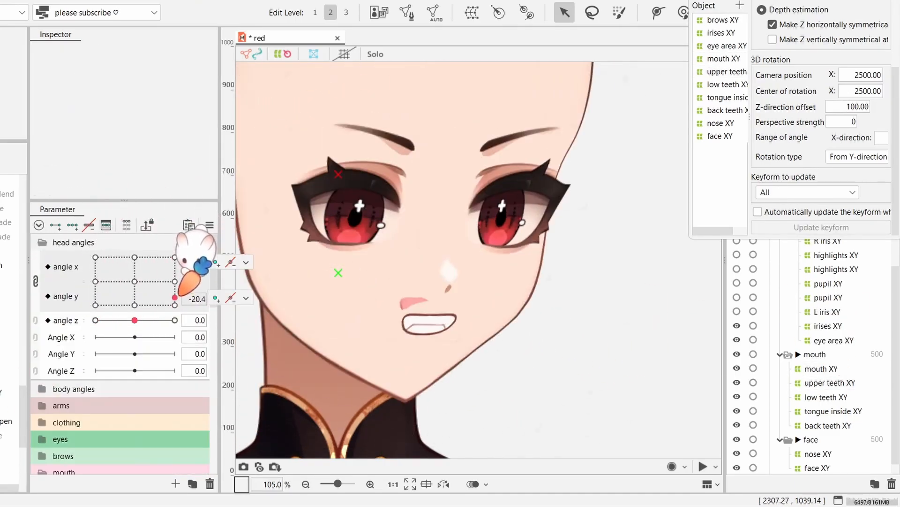
Reopen the mouth with mouth form 1.0, check it from below and return to angle y 0.
{"action": "scroll", "coordinate": [159, 324], "scroll_direction": "down", "scroll_amount": 3}
{"action": "left_click_drag", "start_coordinate": [134, 357], "coordinate": [175, 333]}
{"action": "left_click", "coordinate": [412, 345]}
{"action": "left_click", "coordinate": [682, 426]}
{"action": "scroll", "coordinate": [619, 332], "scroll_direction": "down", "scroll_amount": 2}
{"action": "left_click_drag", "start_coordinate": [619, 328], "coordinate": [570, 333]}
{"action": "scroll", "coordinate": [175, 298], "scroll_direction": "up", "scroll_amount": 3}
{"action": "mouse_move", "coordinate": [175, 298]}
{"action": "left_mouse_down"}
{"action": "mouse_move", "coordinate": [168, 269]}
{"action": "mouse_move", "coordinate": [175, 281]}
{"action": "left_mouse_up"}
Select brows XY and shift the middle row of its warp towards the turn at angle x 30.
{"action": "left_click", "coordinate": [723, 20]}
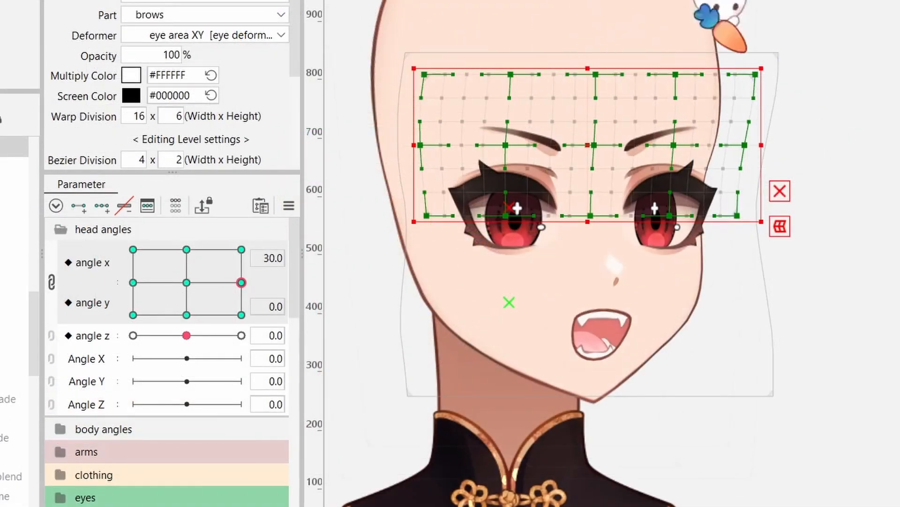
{"action": "key", "text": "b"}
{"action": "mouse_move", "coordinate": [704, 145]}
{"action": "left_mouse_down"}
{"action": "mouse_move", "coordinate": [362, 141]}
{"action": "mouse_move", "coordinate": [418, 143]}
{"action": "left_mouse_up"}
{"action": "mouse_move", "coordinate": [241, 283]}
{"action": "left_mouse_down"}
{"action": "mouse_move", "coordinate": [294, 287]}
{"action": "mouse_move", "coordinate": [277, 283]}
{"action": "left_mouse_up"}
{"action": "key", "text": "Escape"}
{"action": "key", "text": "v"}
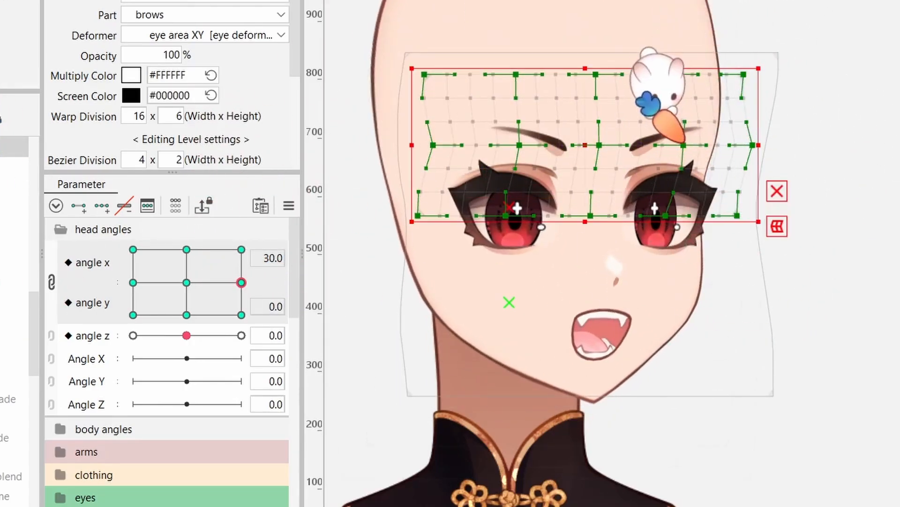
Pull the outer ends of the brows XY warp's middle row back from the turn at angle x 30.
{"action": "key", "text": "b"}
{"action": "left_click_drag", "start_coordinate": [769, 161], "coordinate": [709, 215]}
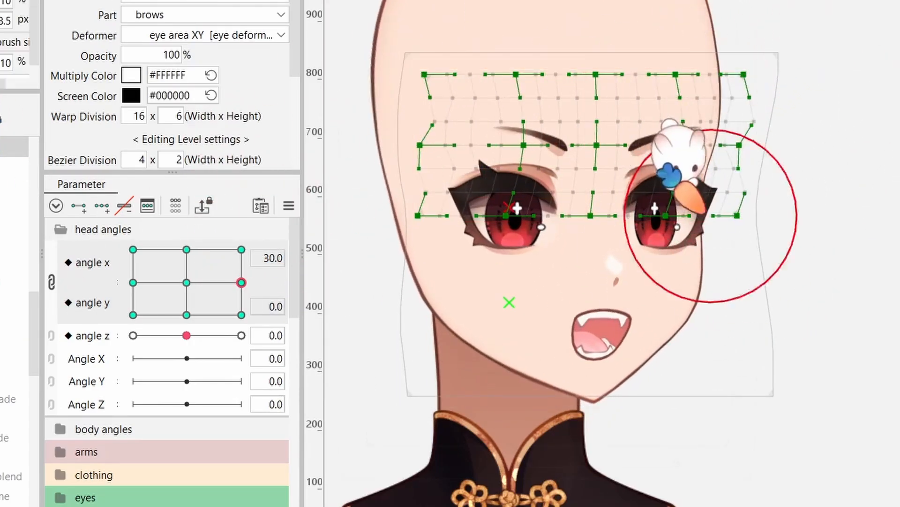
{"action": "left_click_drag", "start_coordinate": [464, 145], "coordinate": [374, 149]}
{"action": "key", "text": "v"}
{"action": "scroll", "coordinate": [817, 71], "scroll_direction": "down", "scroll_amount": 3}
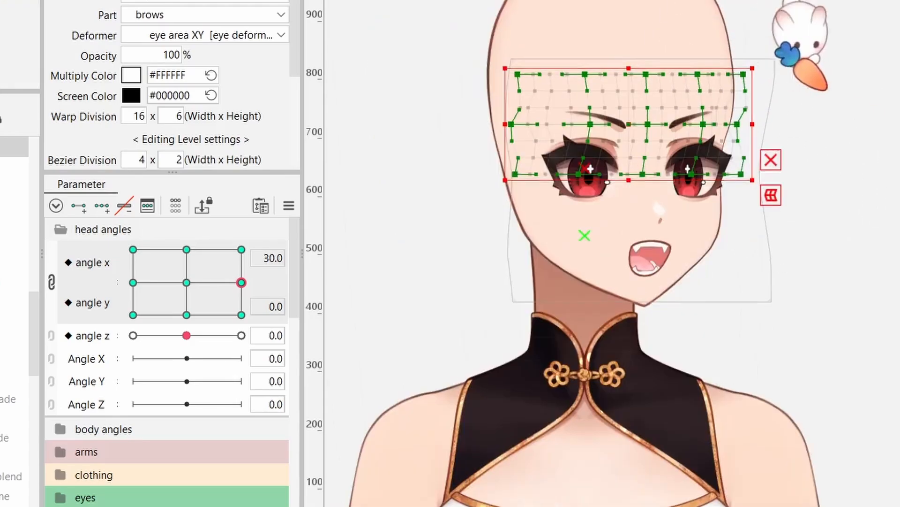
Check the brows XY warp at angle x 30 and angle y -30.
{"action": "left_click_drag", "start_coordinate": [817, 71], "coordinate": [781, 103]}
{"action": "left_click_drag", "start_coordinate": [284, 284], "coordinate": [303, 319]}
{"action": "key", "text": "b"}
{"action": "key", "text": "v"}
{"action": "key", "text": "b"}
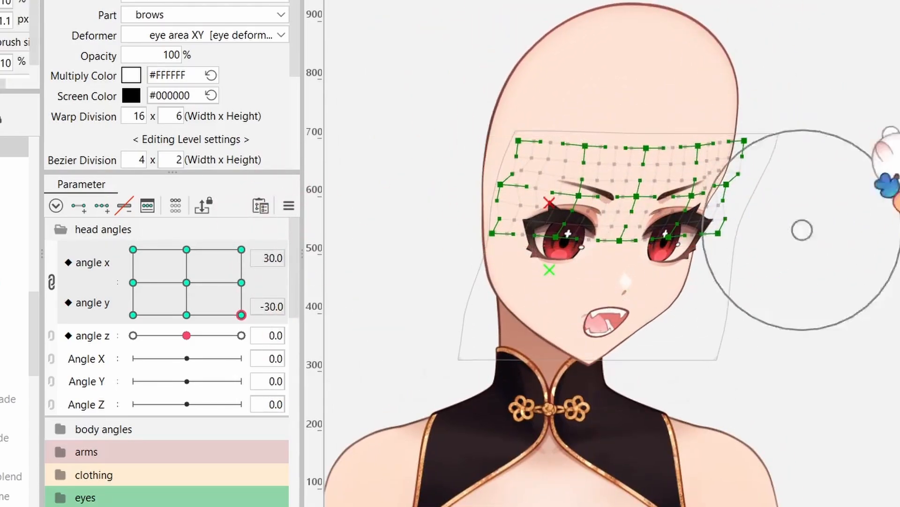
Close the mouth and nudge the mouth XY warp at angle x 30 and angle y 30.
{"action": "mouse_move", "coordinate": [241, 315]}
{"action": "left_mouse_down"}
{"action": "mouse_move", "coordinate": [241, 249]}
{"action": "mouse_move", "coordinate": [242, 282]}
{"action": "left_mouse_up"}
{"action": "scroll", "coordinate": [206, 300], "scroll_direction": "down", "scroll_amount": 5}
{"action": "left_click", "coordinate": [187, 385]}
{"action": "left_click_drag", "start_coordinate": [187, 385], "coordinate": [187, 418]}
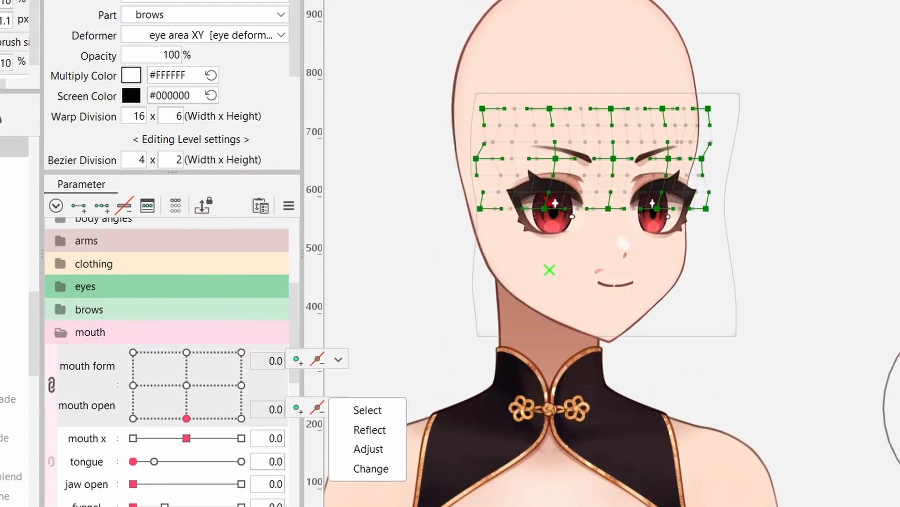
{"action": "left_click", "coordinate": [619, 284]}
{"action": "scroll", "coordinate": [235, 328], "scroll_direction": "up", "scroll_amount": 5}
{"action": "left_click_drag", "start_coordinate": [242, 282], "coordinate": [242, 249]}
{"action": "left_click_drag", "start_coordinate": [629, 255], "coordinate": [614, 253]}
{"action": "scroll", "coordinate": [657, 272], "scroll_direction": "up", "scroll_amount": 2}
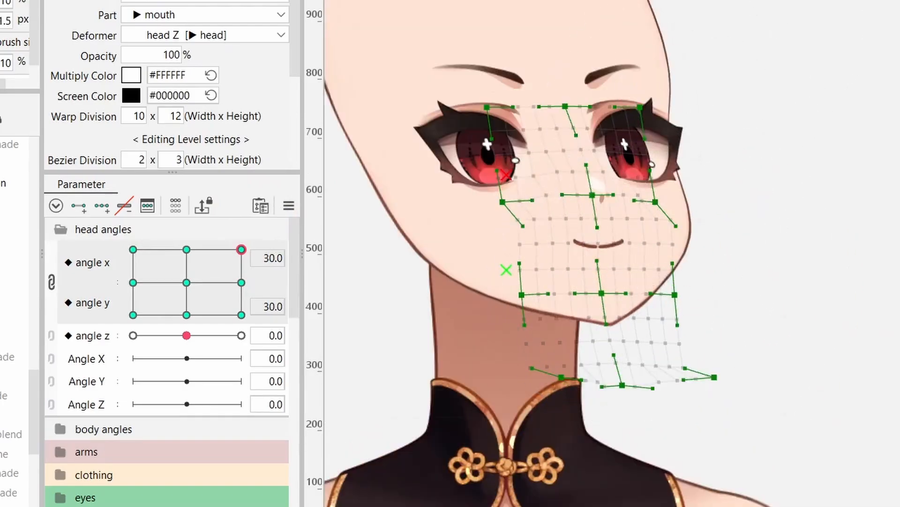
{"action": "key", "text": "v"}
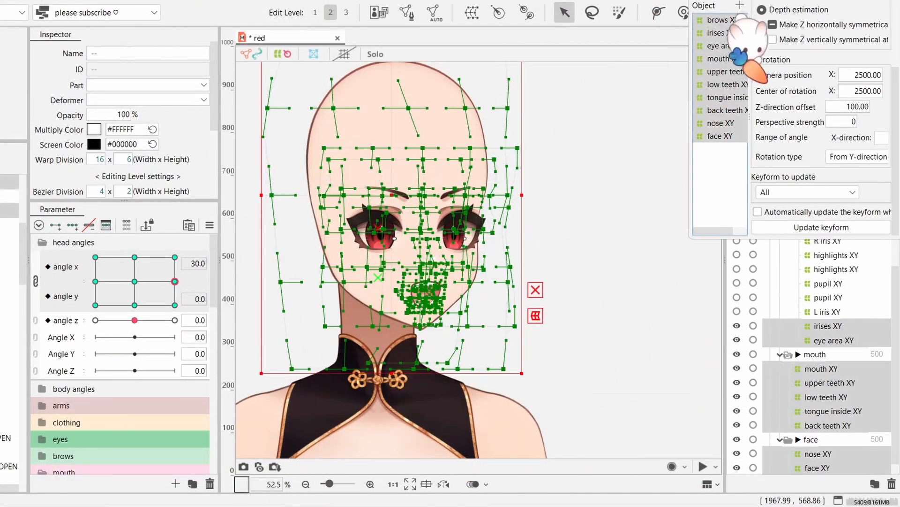
Preview the head turn of all XY deformers and add mouth XY to the nose XY selection.
{"action": "left_click_drag", "start_coordinate": [175, 281], "coordinate": [136, 281]}
{"action": "left_click", "coordinate": [239, 235]}
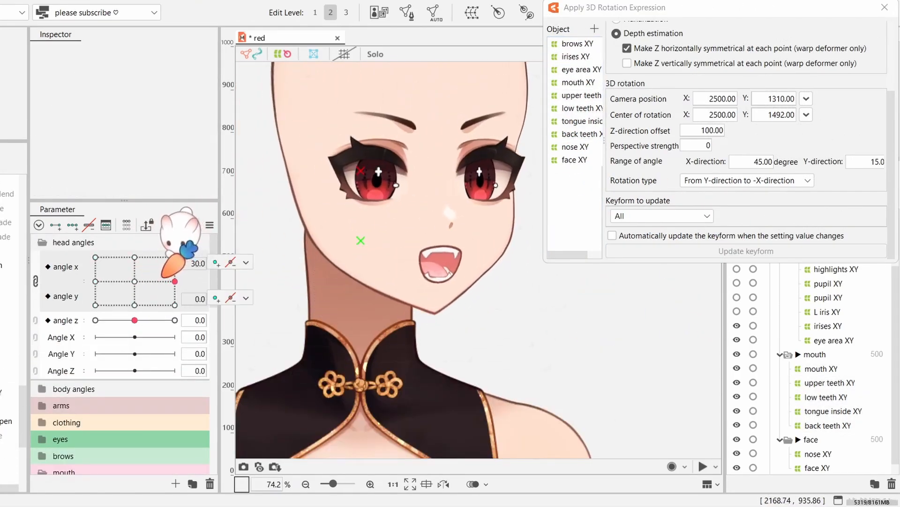
{"action": "left_click_drag", "start_coordinate": [179, 269], "coordinate": [188, 285]}
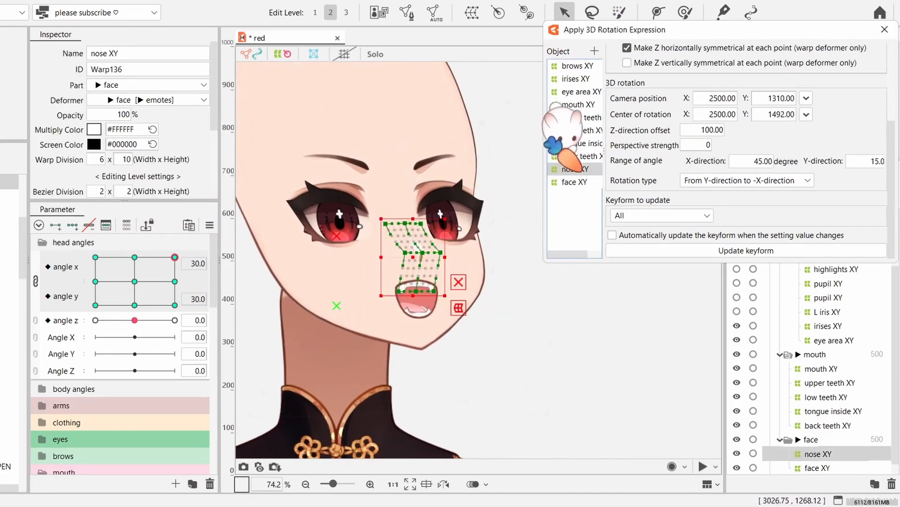
{"action": "left_click", "coordinate": [563, 105], "text": "shift"}
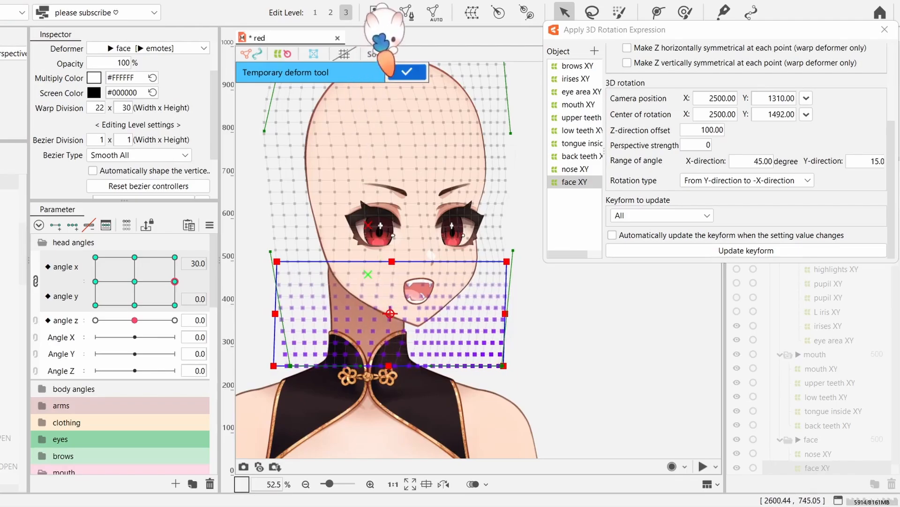
Apply the temporary deformation to the lower rows of face XY at angle x 30 and check the angle y extremes.
{"action": "left_click", "coordinate": [396, 73]}
{"action": "left_click_drag", "start_coordinate": [174, 282], "coordinate": [174, 275]}
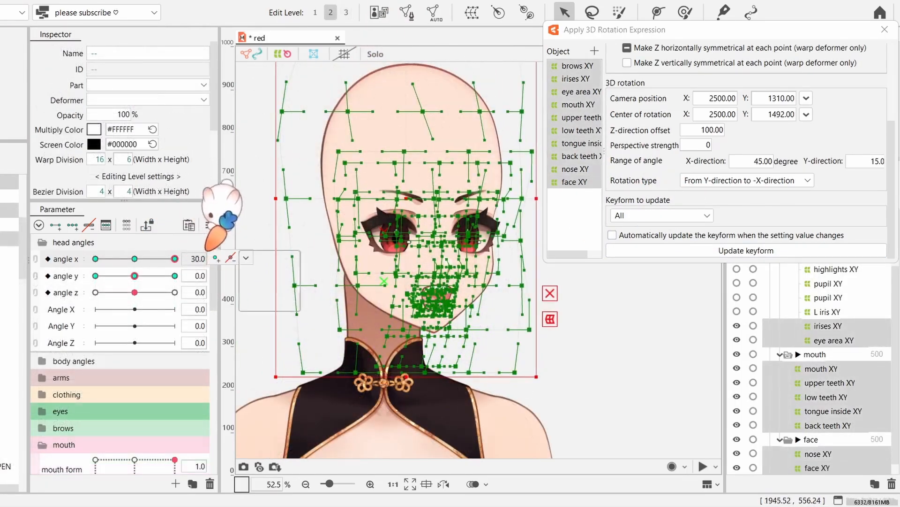
{"action": "left_click", "coordinate": [175, 275]}
{"action": "left_click_drag", "start_coordinate": [82, 261], "coordinate": [175, 258]}
{"action": "left_click", "coordinate": [95, 276]}
{"action": "key", "text": "ctrl+r"}
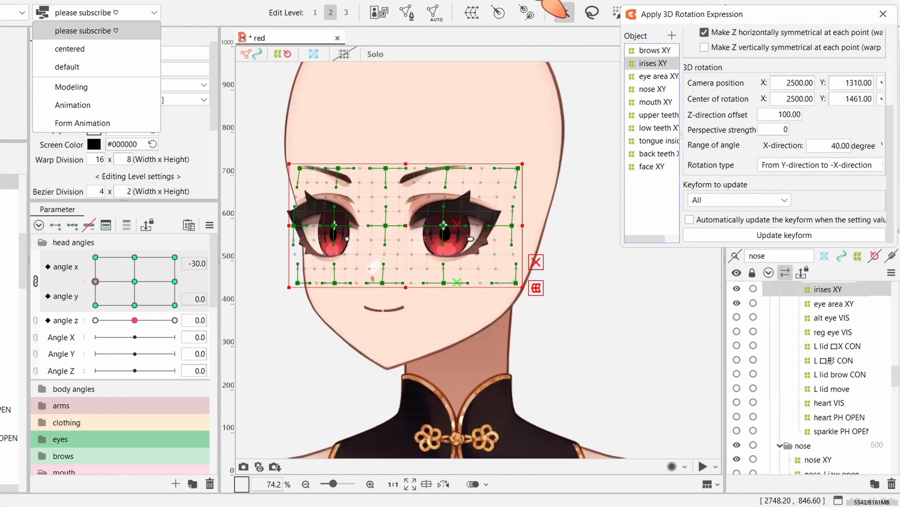
Start a temporary deformation on the lower points of irises XY and brush the face XY warp at angle x -30.
{"action": "left_click", "coordinate": [616, 13]}
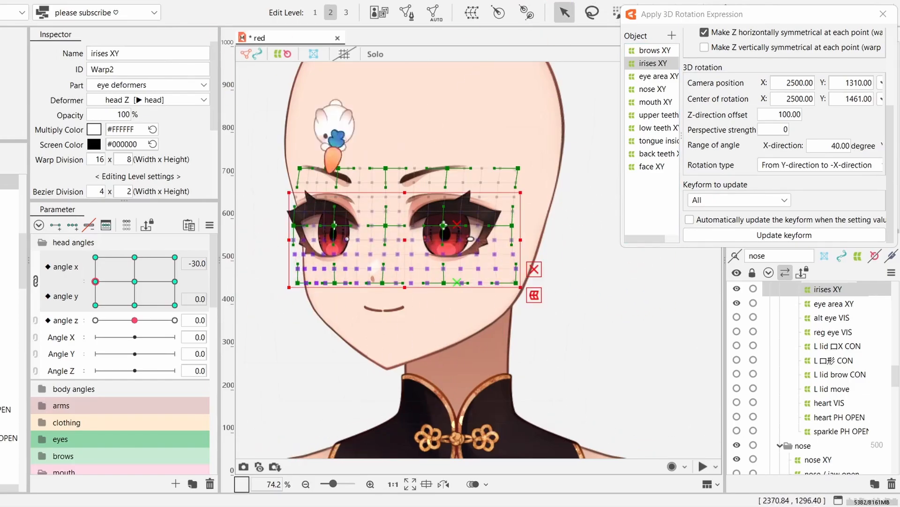
{"action": "key", "text": "ctrl+t"}
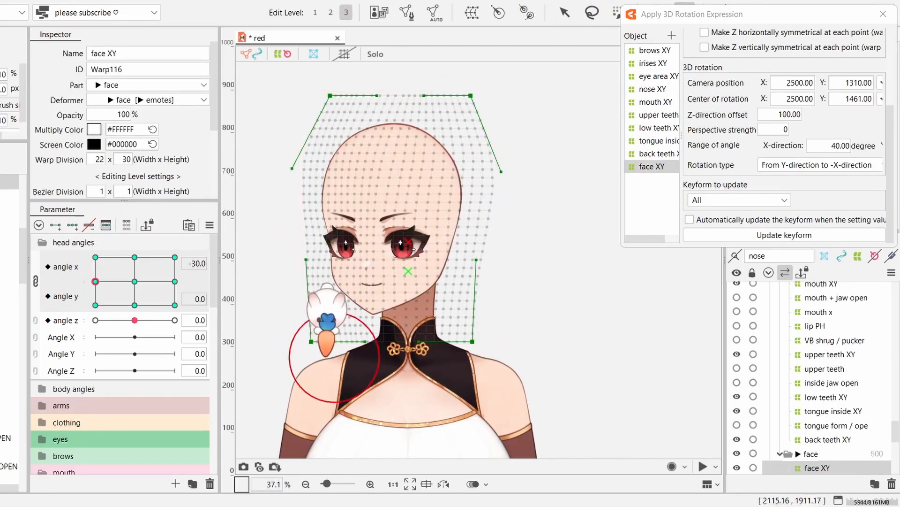
{"action": "mouse_move", "coordinate": [308, 114]}
{"action": "left_mouse_down"}
{"action": "mouse_move", "coordinate": [402, 89]}
{"action": "mouse_move", "coordinate": [463, 97]}
{"action": "left_mouse_up"}
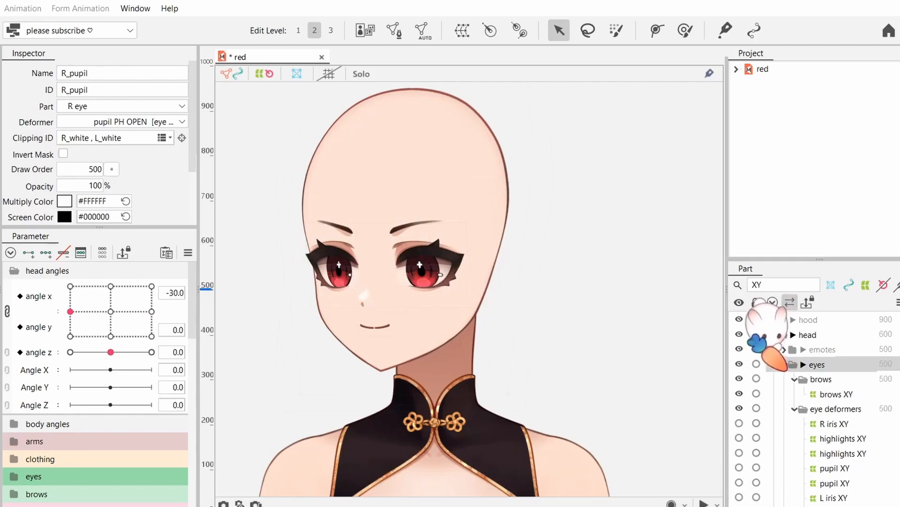
Turn off the XY part filter, hide deformers from the part list and reach the L eye folder.
{"action": "scroll", "coordinate": [788, 371], "scroll_direction": "down", "scroll_amount": 2}
{"action": "left_click", "coordinate": [789, 287]}
{"action": "left_click", "coordinate": [738, 285]}
{"action": "left_click", "coordinate": [865, 285]}
{"action": "scroll", "coordinate": [797, 417], "scroll_direction": "down", "scroll_amount": 1}
{"action": "left_click", "coordinate": [794, 427]}
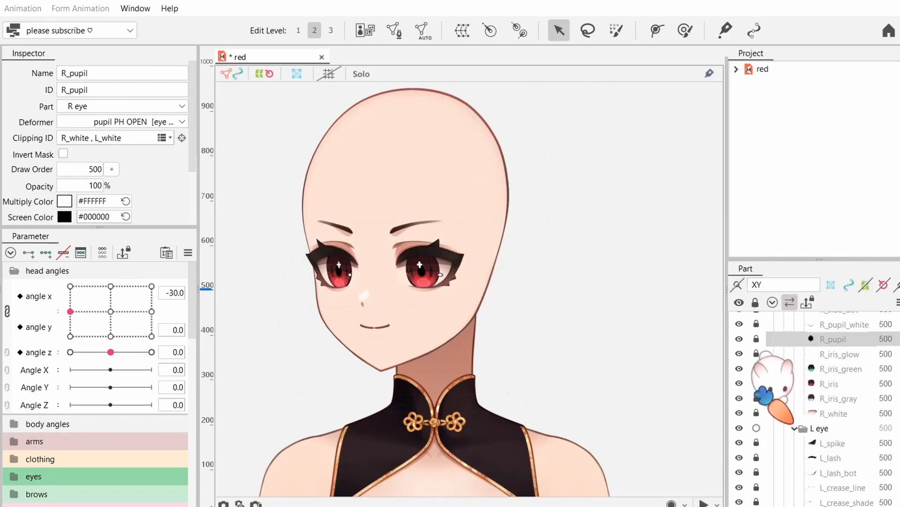
Unlock R_pupil and L_pupil and select both.
{"action": "left_click", "coordinate": [756, 339]}
{"action": "scroll", "coordinate": [762, 399], "scroll_direction": "down", "scroll_amount": 10}
{"action": "left_click", "coordinate": [756, 410]}
{"action": "left_click", "coordinate": [832, 410]}
{"action": "scroll", "coordinate": [833, 375], "scroll_direction": "up", "scroll_amount": 10}
{"action": "left_click", "coordinate": [831, 338], "text": "ctrl"}
{"action": "scroll", "coordinate": [831, 335], "scroll_direction": "down", "scroll_amount": 1}
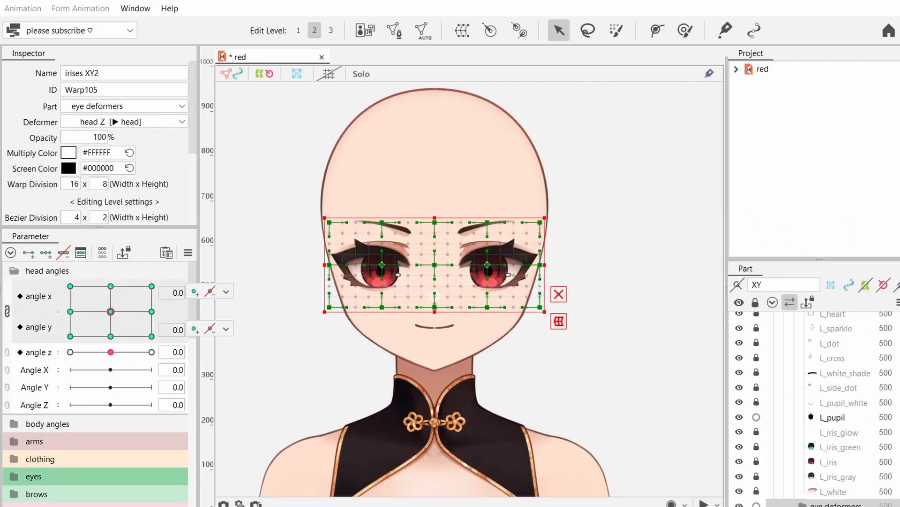
Paste copies of both pupils into the irises XY2 deformer and preview the glued pupils over the head angles.
{"action": "key", "text": "ctrl+v"}
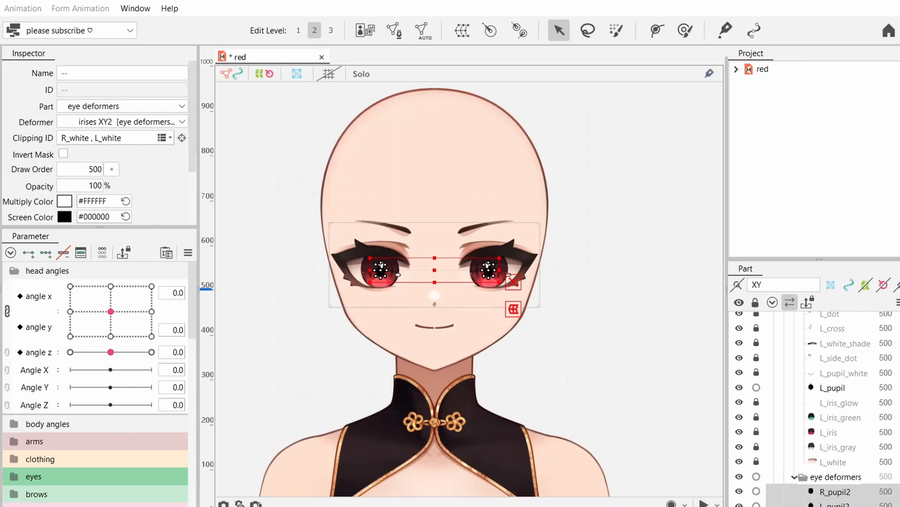
{"action": "mouse_move", "coordinate": [110, 311]}
{"action": "left_mouse_down"}
{"action": "mouse_move", "coordinate": [71, 312]}
{"action": "mouse_move", "coordinate": [70, 286]}
{"action": "mouse_move", "coordinate": [111, 311]}
{"action": "left_mouse_up"}
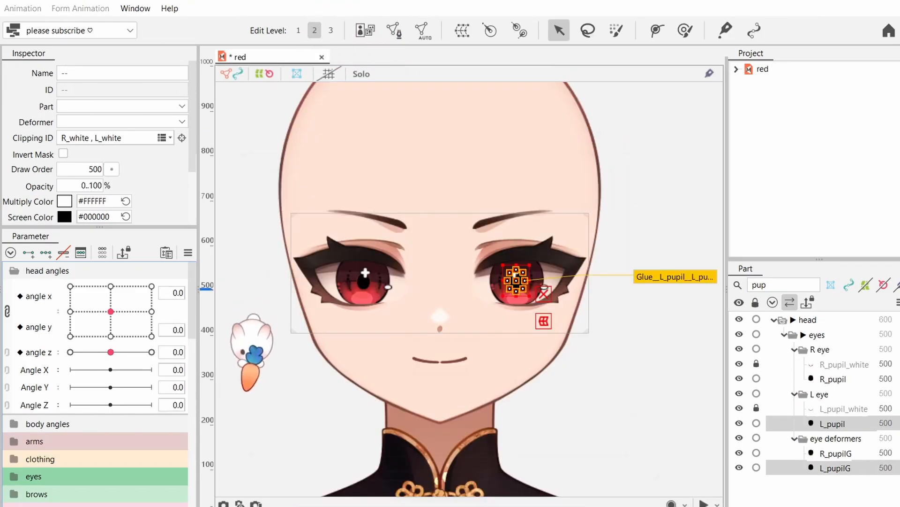
{"action": "mouse_move", "coordinate": [110, 310]}
{"action": "left_mouse_down"}
{"action": "mouse_move", "coordinate": [70, 315]}
{"action": "mouse_move", "coordinate": [110, 307]}
{"action": "left_mouse_up"}
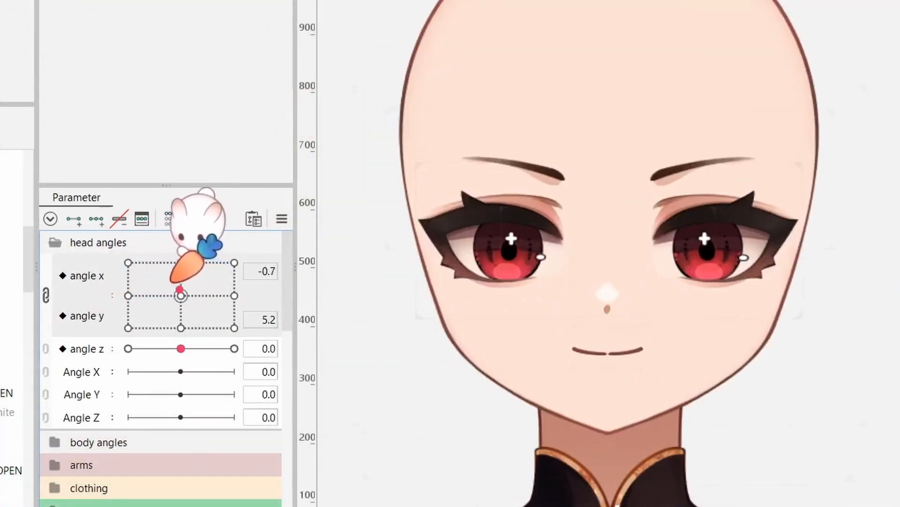
{"action": "left_click_drag", "start_coordinate": [174, 281], "coordinate": [131, 302]}
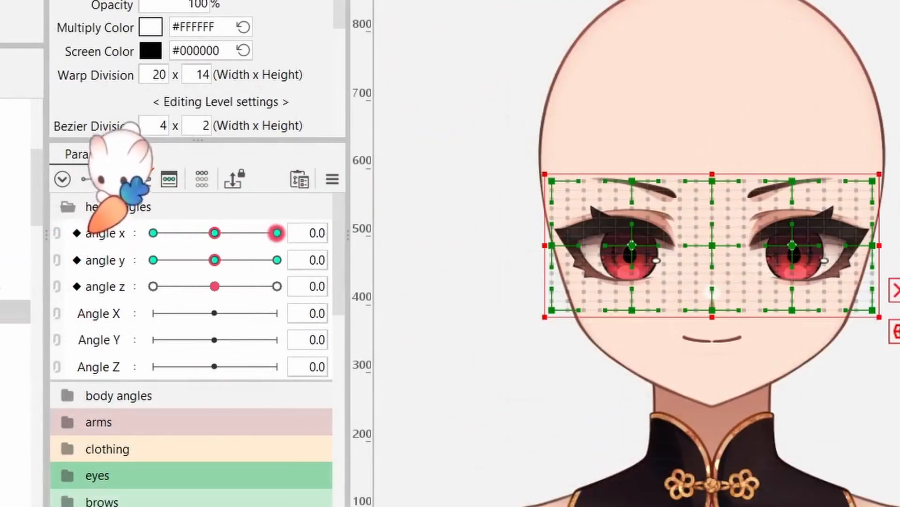
Replicate the angle x parameter as angle x2 with ID ParamAngleXPhys2 and enable Blend Shape for it.
{"action": "left_click", "coordinate": [108, 235]}
{"action": "right_click", "coordinate": [123, 244]}
{"action": "left_click", "coordinate": [204, 308]}
{"action": "right_click", "coordinate": [113, 257]}
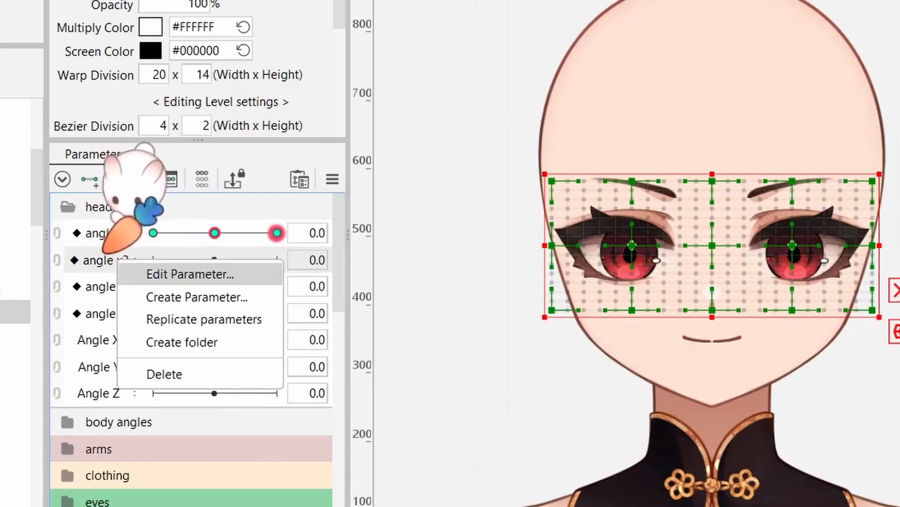
{"action": "left_click", "coordinate": [190, 274]}
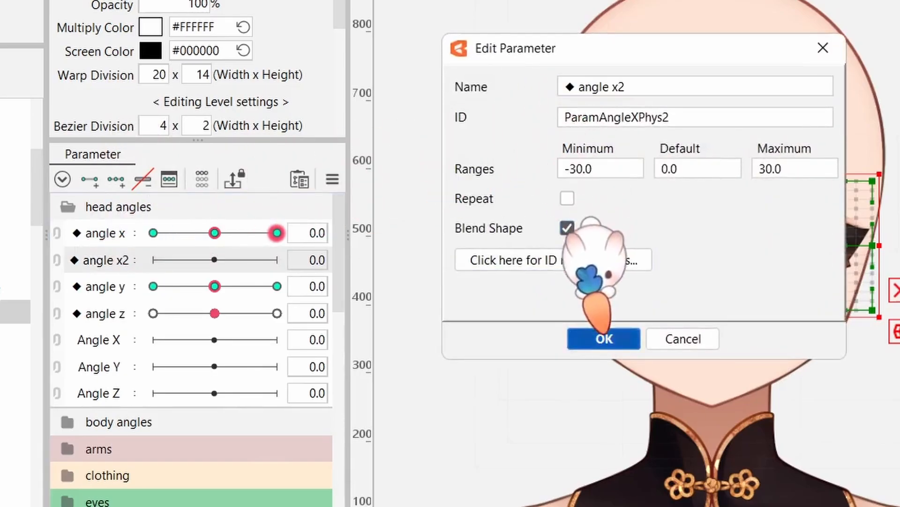
{"action": "left_click", "coordinate": [600, 338]}
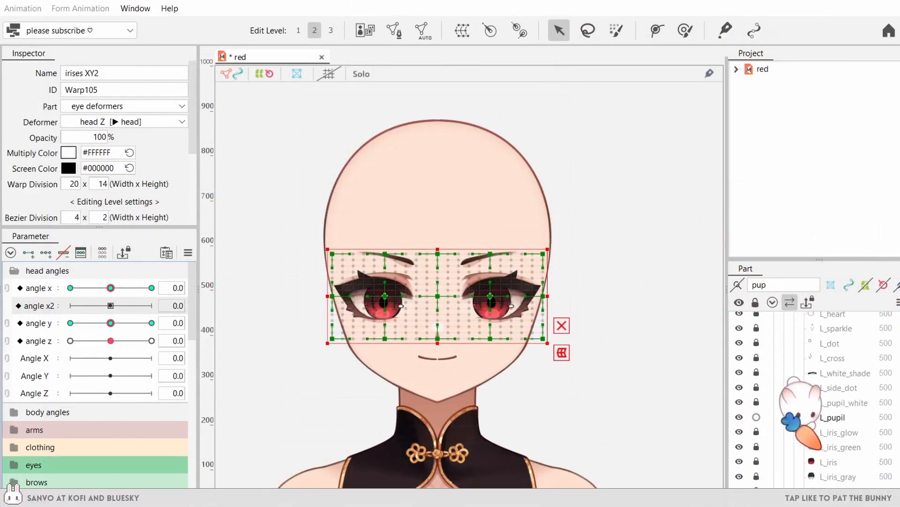
Turn the head to angle x -30 and select R_lash in the R eye folder.
{"action": "left_click_drag", "start_coordinate": [215, 232], "coordinate": [153, 233]}
{"action": "scroll", "coordinate": [844, 413], "scroll_direction": "up", "scroll_amount": 5}
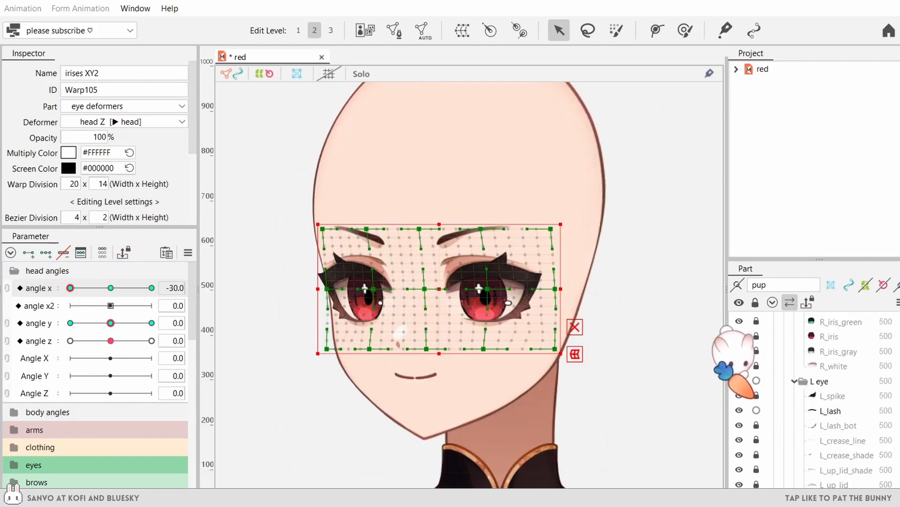
{"action": "scroll", "coordinate": [797, 413], "scroll_direction": "down", "scroll_amount": 4}
{"action": "scroll", "coordinate": [778, 389], "scroll_direction": "up", "scroll_amount": 10}
{"action": "left_click", "coordinate": [833, 379]}
{"action": "left_click", "coordinate": [831, 393], "text": "shift"}
{"action": "scroll", "coordinate": [344, 288], "scroll_direction": "up", "scroll_amount": 5}
{"action": "left_click", "coordinate": [831, 393]}
{"action": "left_click_drag", "start_coordinate": [281, 370], "coordinate": [306, 375]}
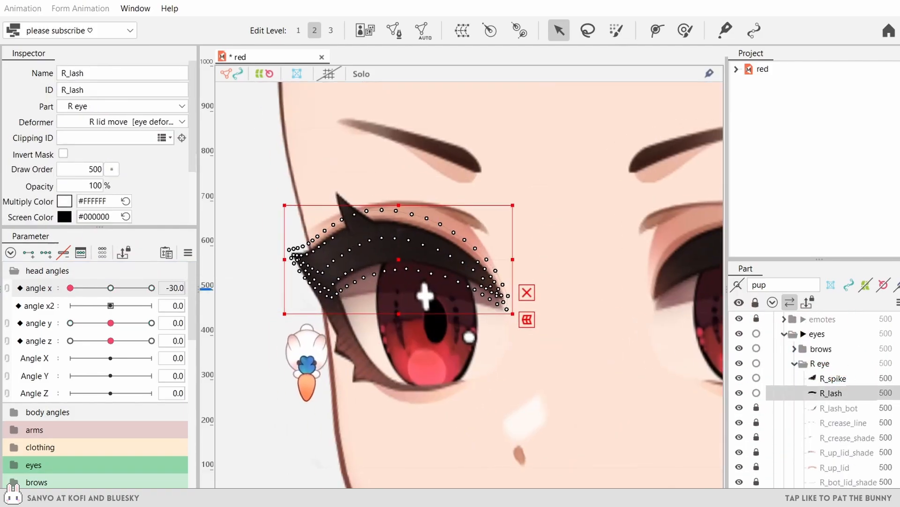
Unlock R_lash_bot, select it with R_lash and brush their shared outer corner outward at angle x2 -30.
{"action": "left_click", "coordinate": [756, 408]}
{"action": "left_click", "coordinate": [838, 408]}
{"action": "left_click", "coordinate": [831, 393], "text": "shift"}
{"action": "mouse_move", "coordinate": [70, 287]}
{"action": "left_mouse_down"}
{"action": "mouse_move", "coordinate": [111, 287]}
{"action": "mouse_move", "coordinate": [70, 288]}
{"action": "left_mouse_up"}
{"action": "left_click", "coordinate": [71, 305]}
{"action": "key", "text": "b"}
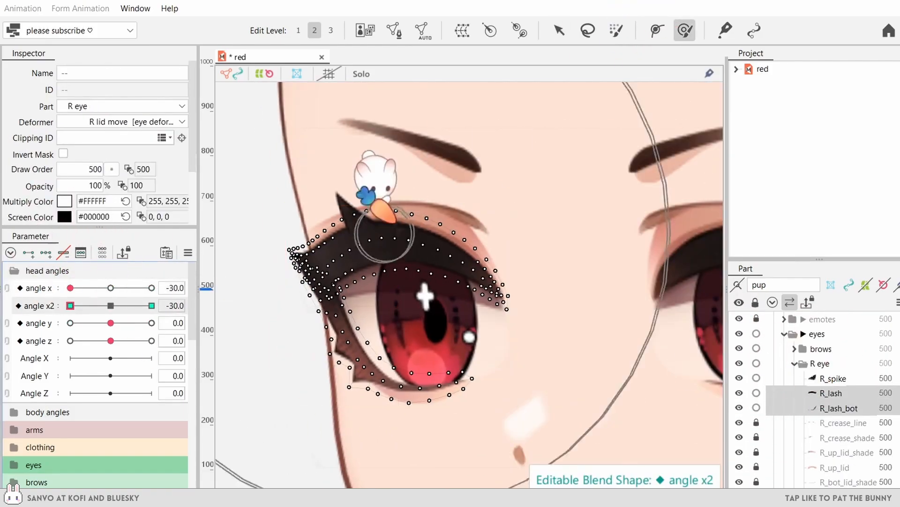
{"action": "left_click_drag", "start_coordinate": [383, 233], "coordinate": [300, 241]}
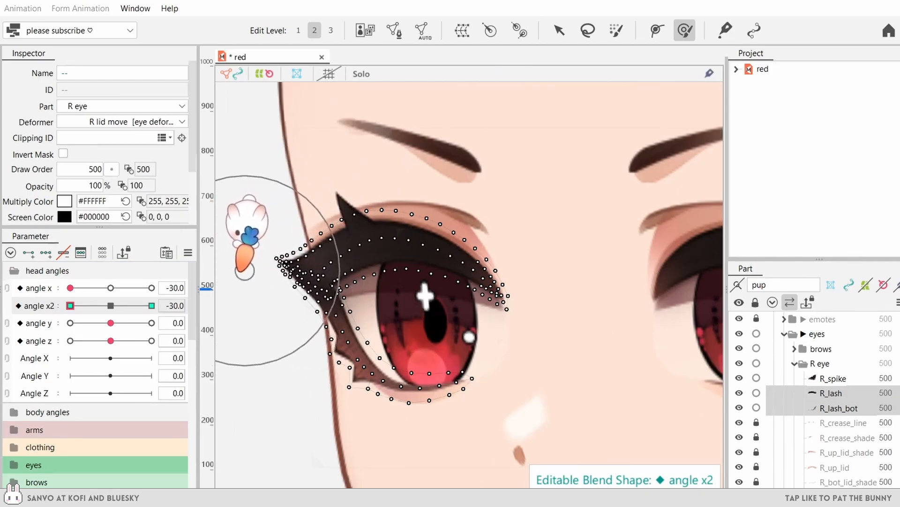
Brush the tip of R_spike outward at angle x2 -30 to match the reshaped lash.
{"action": "left_click", "coordinate": [346, 211]}
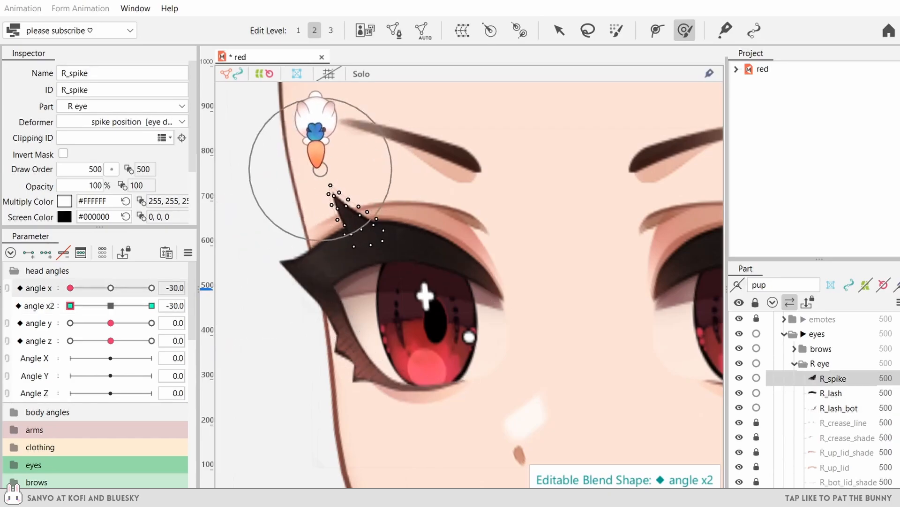
{"action": "left_click_drag", "start_coordinate": [358, 195], "coordinate": [348, 204]}
{"action": "left_click_drag", "start_coordinate": [70, 305], "coordinate": [105, 305]}
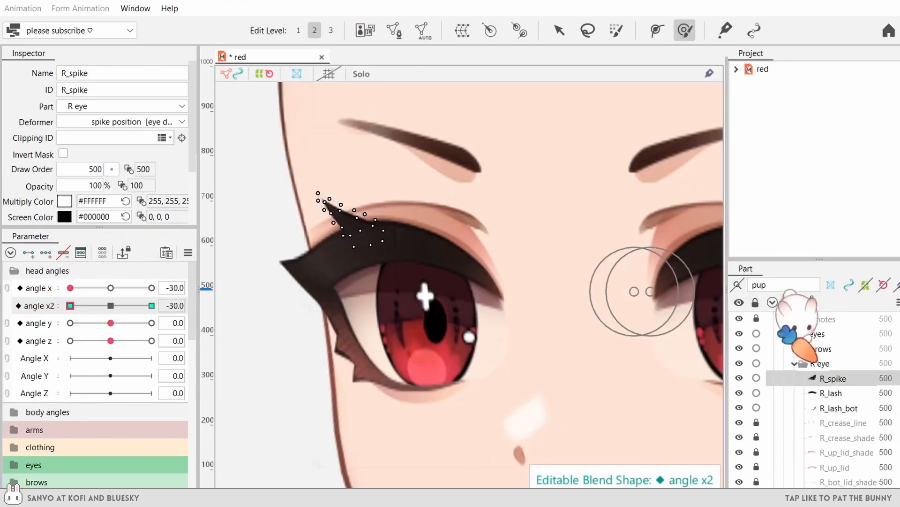
Adjust R_lash with the deform brush at angle x2 -30 and preview the blend across angle x2.
{"action": "left_click", "coordinate": [832, 393]}
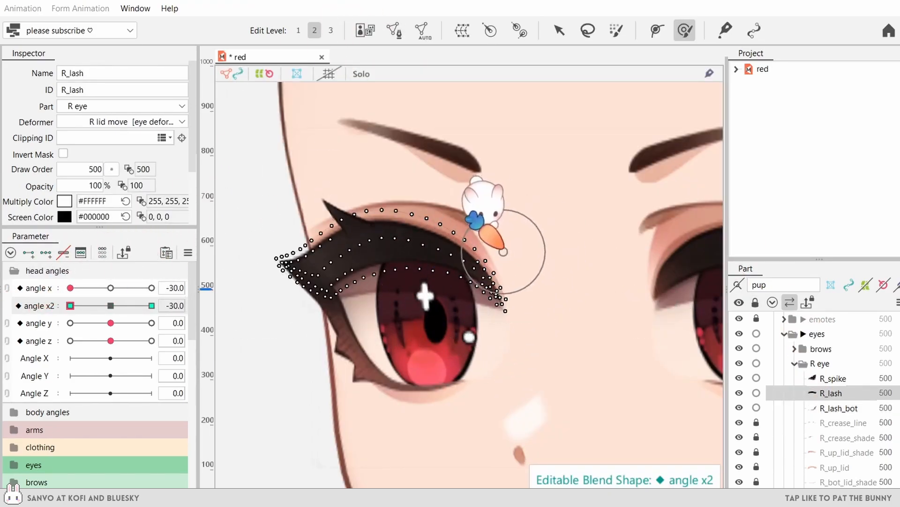
{"action": "left_click", "coordinate": [254, 368]}
{"action": "scroll", "coordinate": [287, 326], "scroll_direction": "down", "scroll_amount": 5}
{"action": "left_click_drag", "start_coordinate": [70, 306], "coordinate": [113, 305]}
{"action": "scroll", "coordinate": [391, 343], "scroll_direction": "up", "scroll_amount": 3}
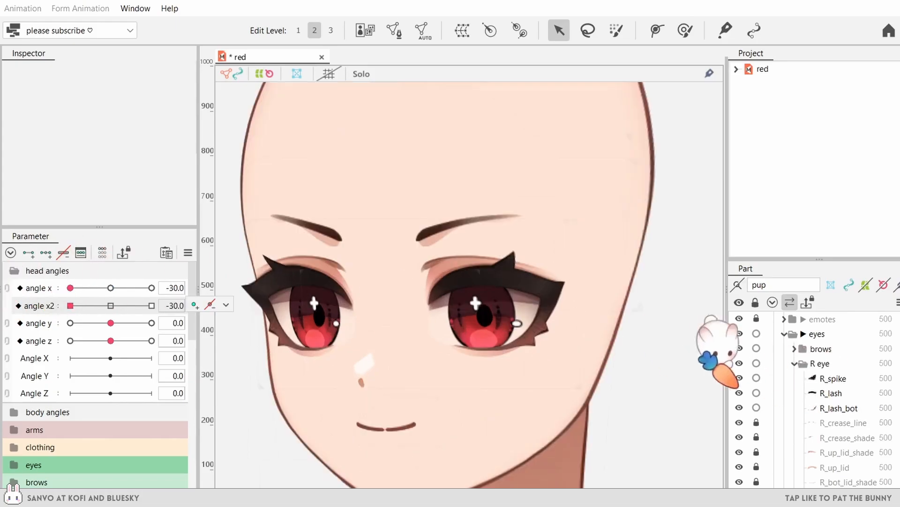
Refine the inner corner of R_lash with the deform brush at angle x2 -30.
{"action": "left_click", "coordinate": [831, 393]}
{"action": "scroll", "coordinate": [298, 331], "scroll_direction": "up", "scroll_amount": 3}
{"action": "left_click", "coordinate": [252, 387]}
{"action": "scroll", "coordinate": [393, 296], "scroll_direction": "down", "scroll_amount": 3}
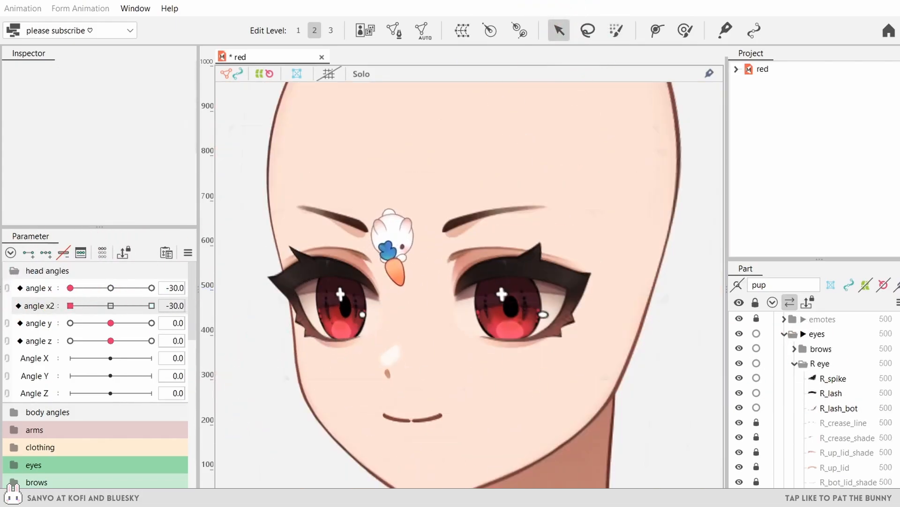
{"action": "scroll", "coordinate": [399, 285], "scroll_direction": "up", "scroll_amount": 3}
{"action": "left_click", "coordinate": [685, 30]}
{"action": "left_click", "coordinate": [305, 258]}
{"action": "scroll", "coordinate": [339, 316], "scroll_direction": "up", "scroll_amount": 5}
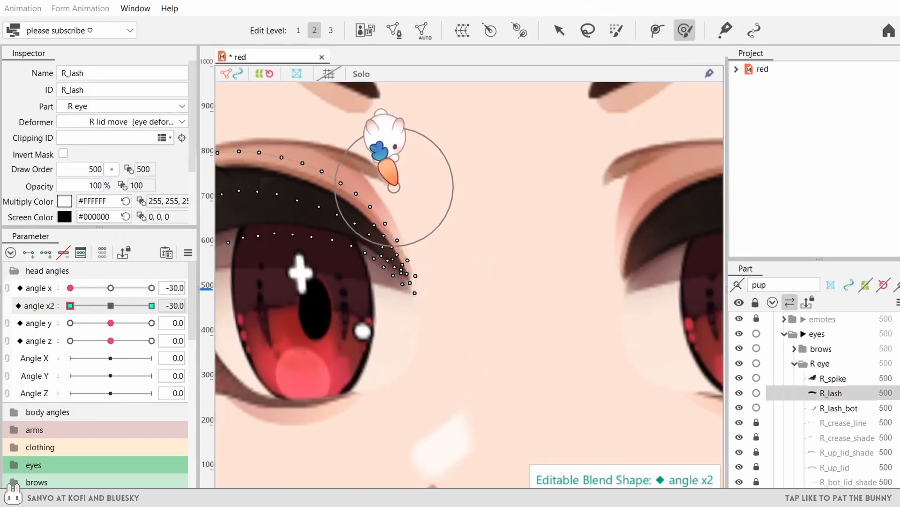
{"action": "scroll", "coordinate": [412, 173], "scroll_direction": "down", "scroll_amount": 5}
{"action": "left_click", "coordinate": [268, 253]}
{"action": "mouse_move", "coordinate": [70, 305]}
{"action": "left_mouse_down"}
{"action": "mouse_move", "coordinate": [113, 305]}
{"action": "mouse_move", "coordinate": [71, 305]}
{"action": "left_mouse_up"}
{"action": "scroll", "coordinate": [319, 185], "scroll_direction": "up", "scroll_amount": 3}
Select R_lash_bot and touch up its shape with the deform brush at angle x2 -30.
{"action": "left_click", "coordinate": [357, 239]}
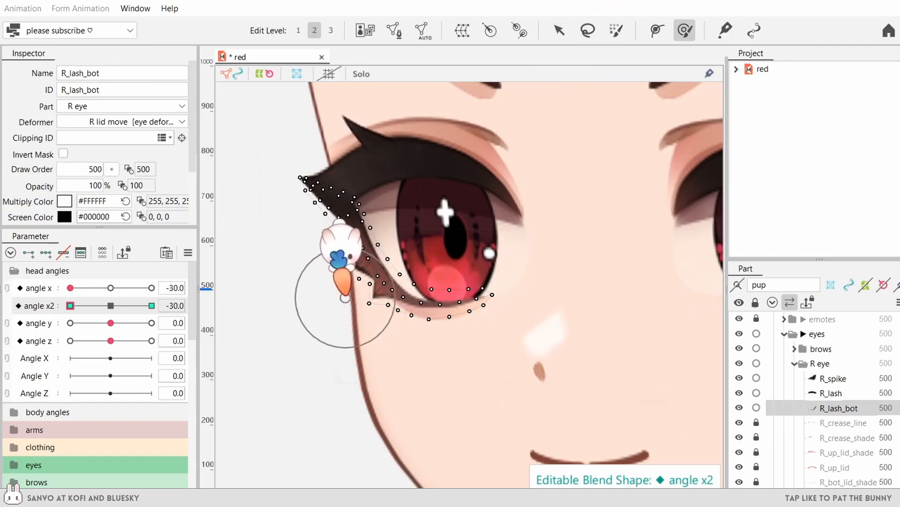
{"action": "scroll", "coordinate": [354, 305], "scroll_direction": "down", "scroll_amount": 5}
{"action": "left_click", "coordinate": [267, 305]}
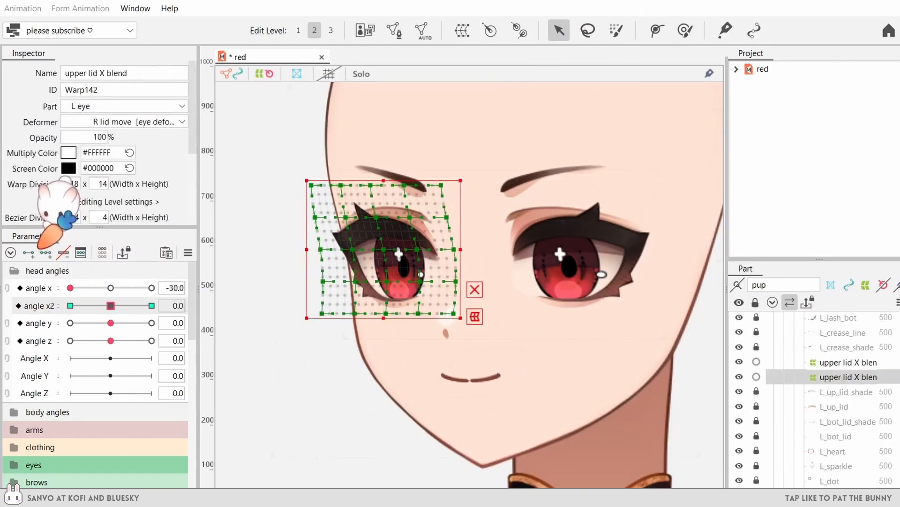
Brush the inner side of the upper lid X blend warp under R lid move at angle x2 -30 and preview it.
{"action": "left_click", "coordinate": [70, 305]}
{"action": "left_click", "coordinate": [685, 30]}
{"action": "scroll", "coordinate": [413, 183], "scroll_direction": "up", "scroll_amount": 3}
{"action": "left_click_drag", "start_coordinate": [443, 192], "coordinate": [471, 209]}
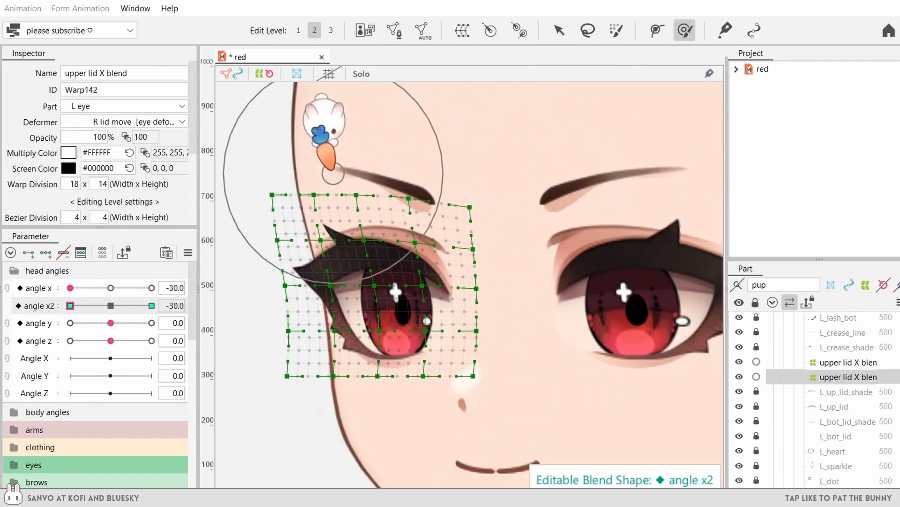
{"action": "mouse_move", "coordinate": [70, 305]}
{"action": "left_mouse_down"}
{"action": "mouse_move", "coordinate": [93, 305]}
{"action": "mouse_move", "coordinate": [56, 308]}
{"action": "left_mouse_up"}
{"action": "scroll", "coordinate": [230, 271], "scroll_direction": "down", "scroll_amount": 3}
{"action": "scroll", "coordinate": [226, 271], "scroll_direction": "up", "scroll_amount": 3}
Brush-select the outer points of the upper lid X blend warp and reshape them with the temporary deform tool at angle x2 -30.
{"action": "left_click", "coordinate": [616, 30]}
{"action": "mouse_move", "coordinate": [293, 319]}
{"action": "left_mouse_down"}
{"action": "mouse_move", "coordinate": [264, 210]}
{"action": "mouse_move", "coordinate": [274, 260]}
{"action": "left_mouse_up"}
{"action": "scroll", "coordinate": [262, 294], "scroll_direction": "down", "scroll_amount": 4}
{"action": "left_click", "coordinate": [261, 294]}
{"action": "left_click", "coordinate": [271, 287]}
{"action": "scroll", "coordinate": [271, 287], "scroll_direction": "up", "scroll_amount": 3}
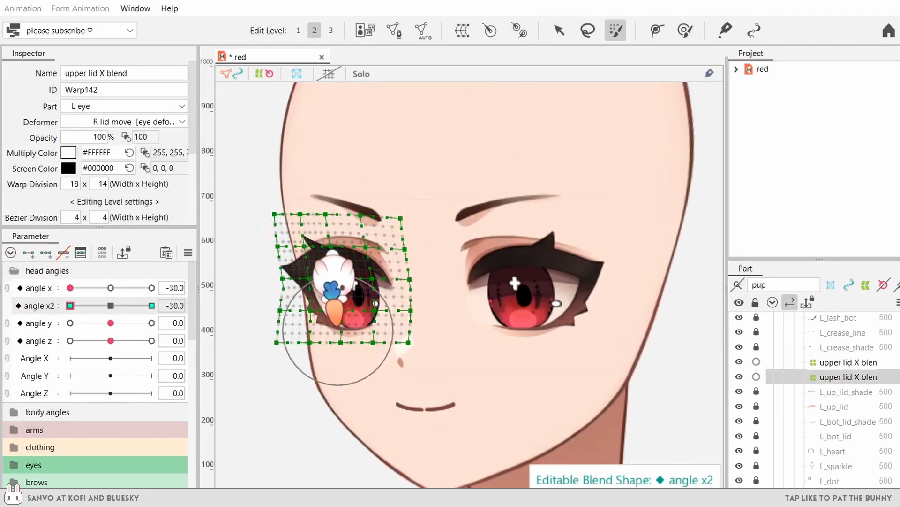
{"action": "key", "text": "v"}
{"action": "scroll", "coordinate": [335, 286], "scroll_direction": "up", "scroll_amount": 2}
{"action": "key", "text": "v"}
{"action": "scroll", "coordinate": [362, 211], "scroll_direction": "down", "scroll_amount": 2}
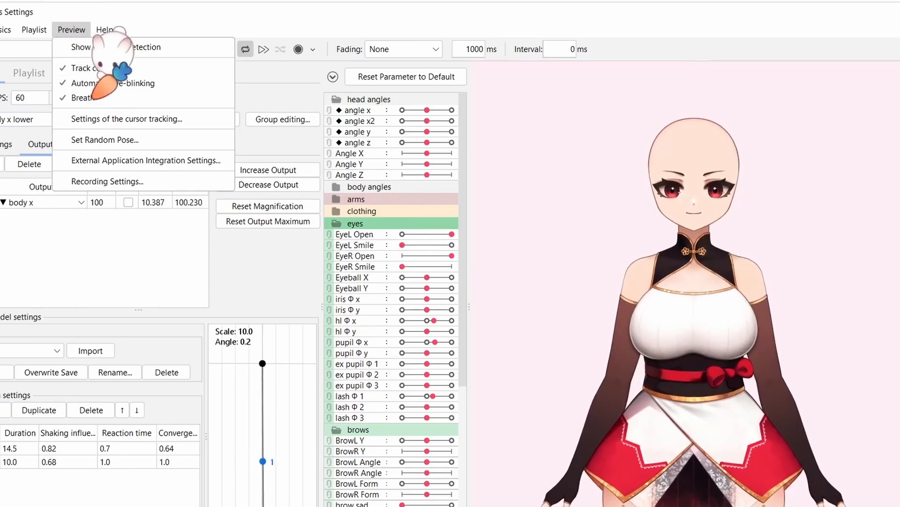
In the physics settings, set cursor tracking of angle x2 to Left mouse button X and preview the head following the cursor.
{"action": "left_click", "coordinate": [97, 117]}
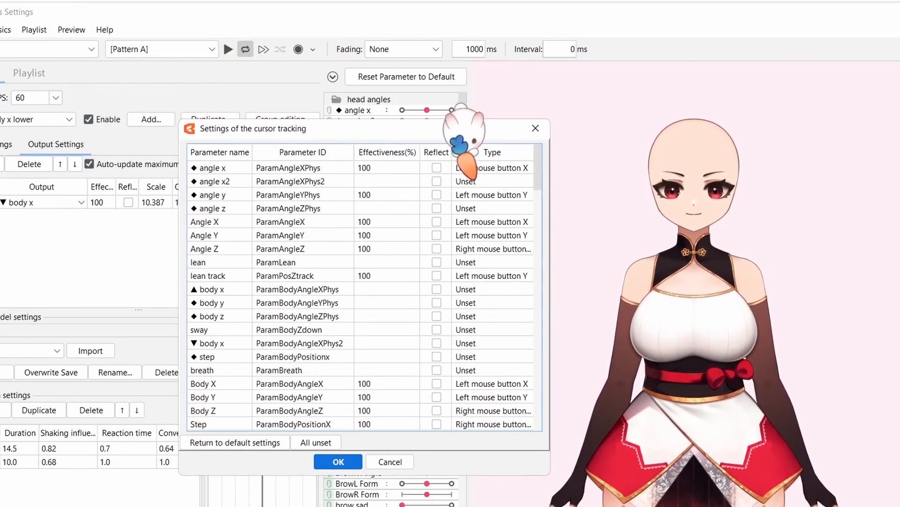
{"action": "left_click", "coordinate": [466, 195]}
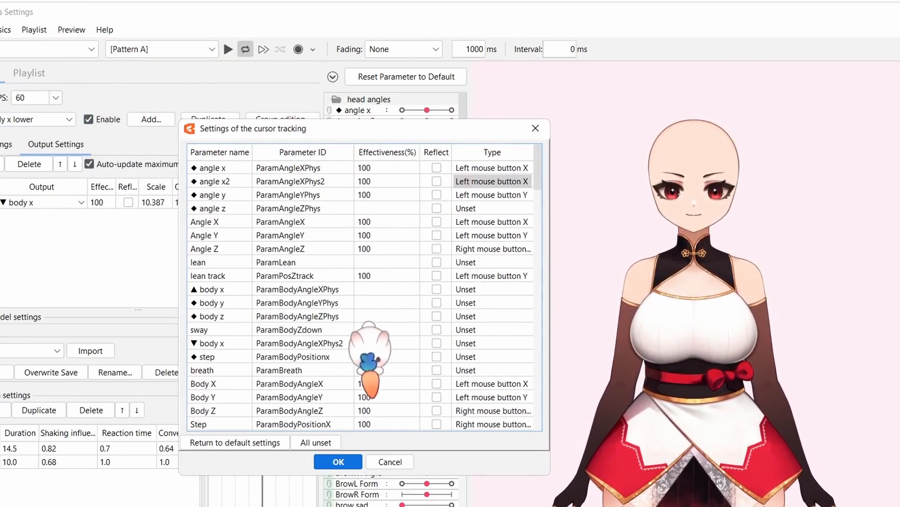
{"action": "left_click", "coordinate": [336, 457]}
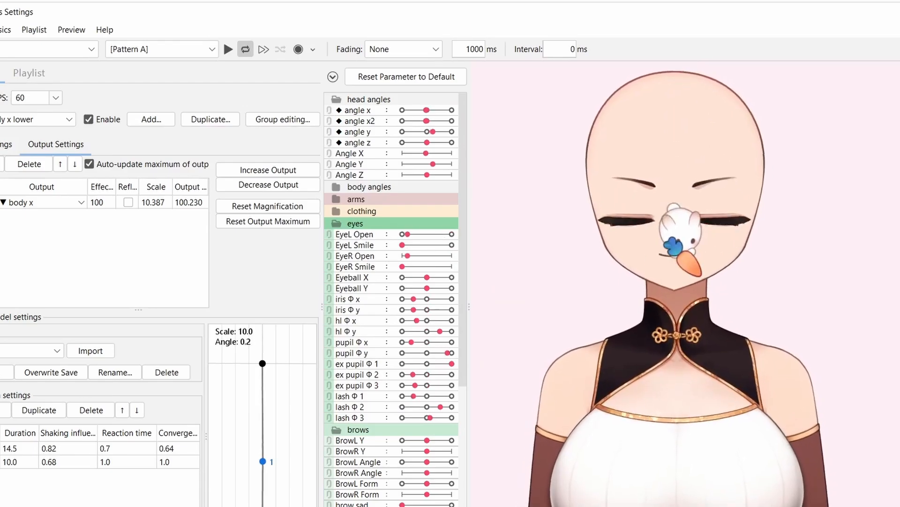
{"action": "left_click_drag", "start_coordinate": [674, 205], "coordinate": [715, 225]}
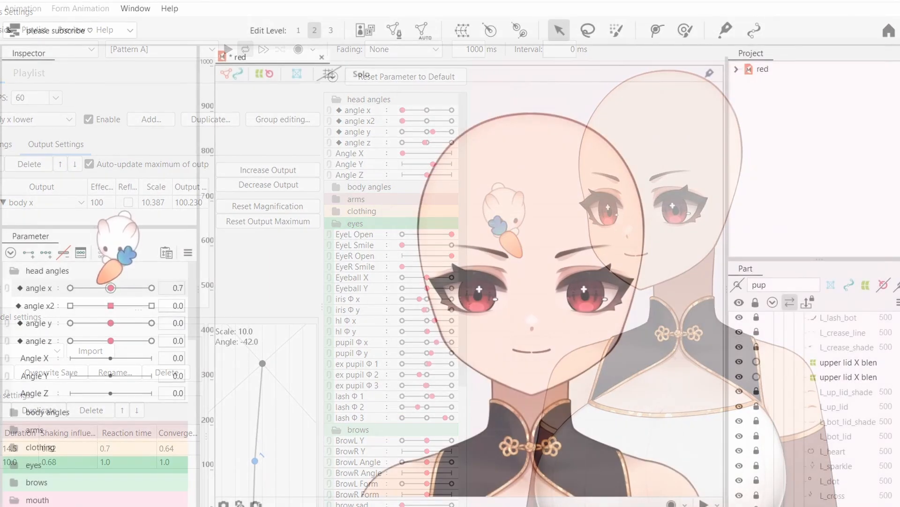
Return to the model and brush R_spike into shape at angle x 30 and angle x2 30.
{"action": "scroll", "coordinate": [481, 324], "scroll_direction": "up", "scroll_amount": 3}
{"action": "left_click", "coordinate": [437, 263]}
{"action": "scroll", "coordinate": [446, 265], "scroll_direction": "up", "scroll_amount": 3}
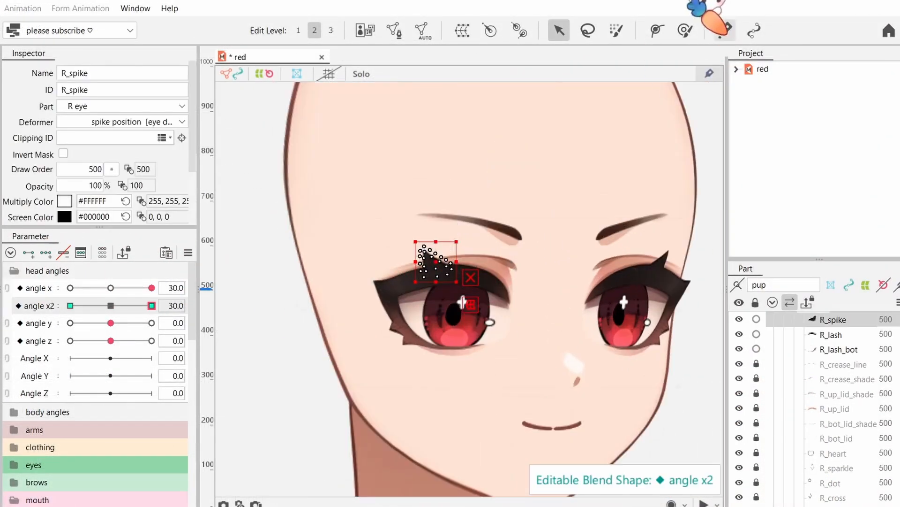
{"action": "left_click", "coordinate": [685, 31]}
{"action": "scroll", "coordinate": [417, 211], "scroll_direction": "up", "scroll_amount": 2}
{"action": "left_click", "coordinate": [111, 305]}
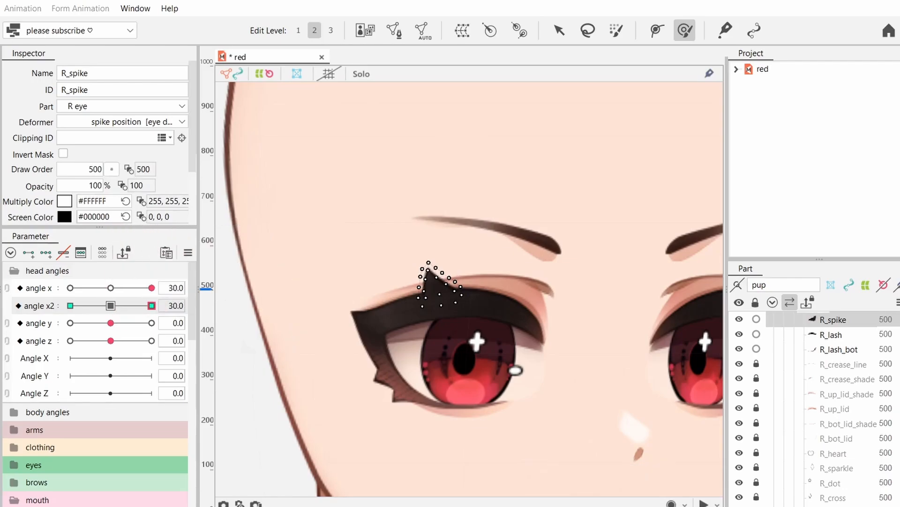
{"action": "left_click", "coordinate": [152, 305]}
Select R_lash together with R_lash_bot and brush their shared outer corner at angle x2 30.
{"action": "left_click", "coordinate": [831, 335]}
{"action": "left_click_drag", "start_coordinate": [540, 387], "coordinate": [493, 387]}
{"action": "scroll", "coordinate": [516, 366], "scroll_direction": "up", "scroll_amount": 2}
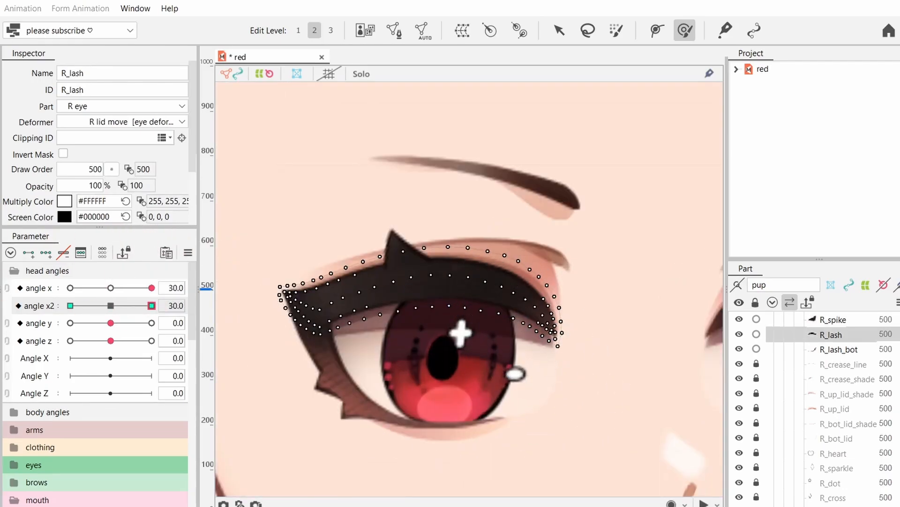
{"action": "left_click", "coordinate": [839, 349], "text": "ctrl"}
{"action": "scroll", "coordinate": [300, 347], "scroll_direction": "down", "scroll_amount": 2}
{"action": "scroll", "coordinate": [246, 316], "scroll_direction": "up", "scroll_amount": 2}
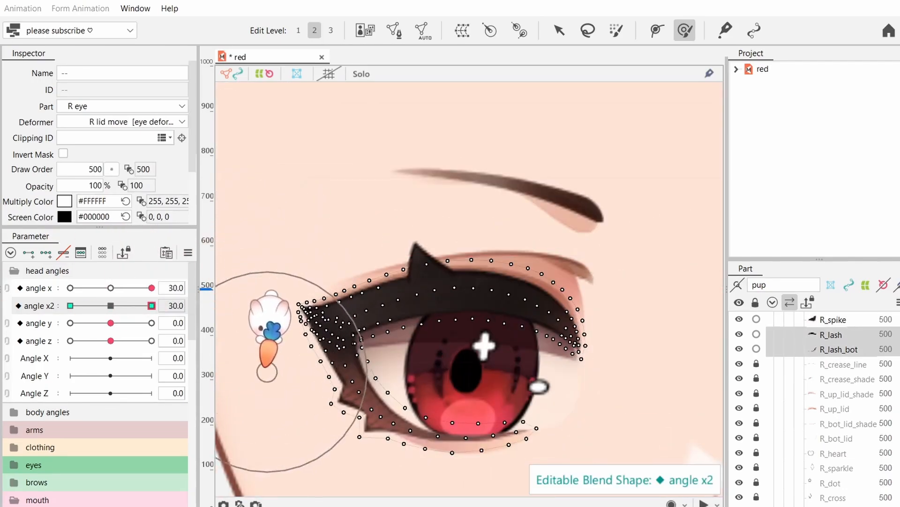
{"action": "left_click", "coordinate": [316, 363]}
{"action": "left_click", "coordinate": [292, 350]}
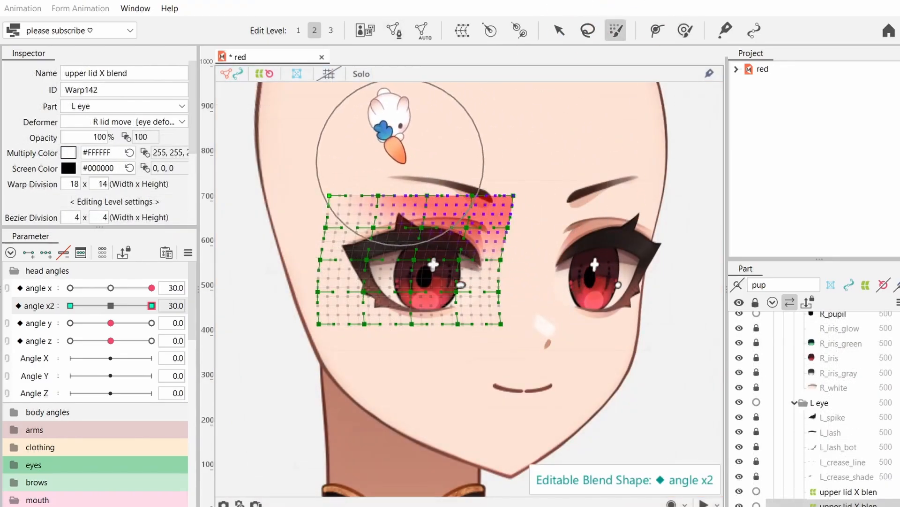
Shift the upper points of the upper lid X blend warp with the temporary deform tool at angle x2 30 and preview the head turn.
{"action": "key", "text": "v"}
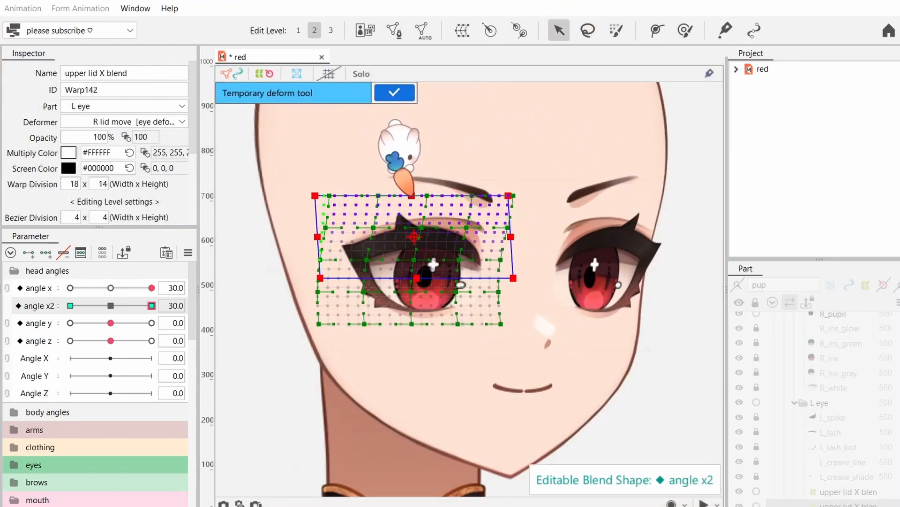
{"action": "left_click_drag", "start_coordinate": [413, 195], "coordinate": [406, 194]}
{"action": "left_click", "coordinate": [407, 95]}
{"action": "scroll", "coordinate": [448, 257], "scroll_direction": "up", "scroll_amount": 3}
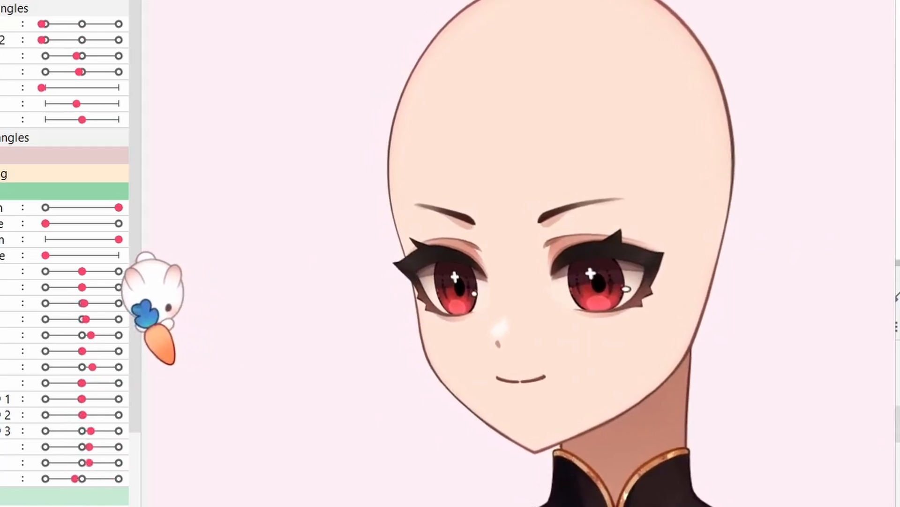
{"action": "left_click_drag", "start_coordinate": [153, 293], "coordinate": [841, 271]}
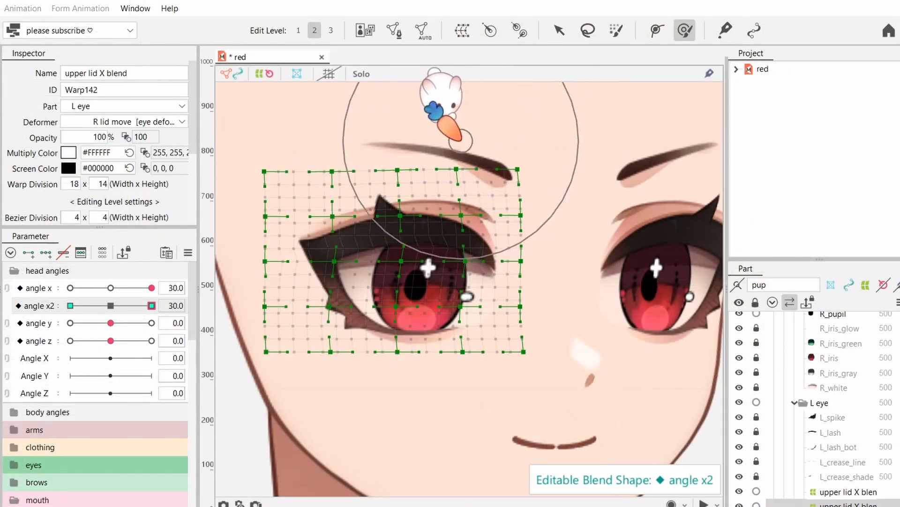
Turn the head to angle x -30 and select all objects keyed to angle x2.
{"action": "left_click", "coordinate": [70, 288]}
{"action": "left_click", "coordinate": [70, 305]}
{"action": "left_click", "coordinate": [69, 306]}
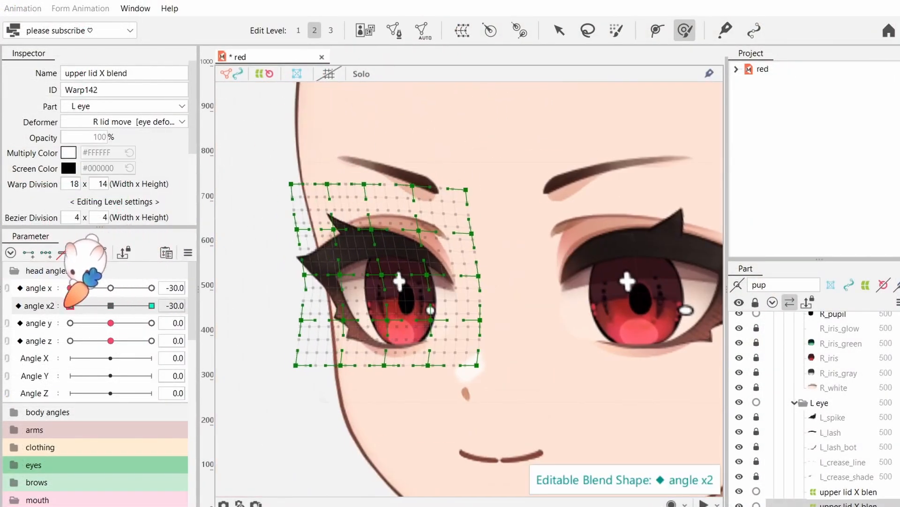
{"action": "left_click", "coordinate": [205, 306]}
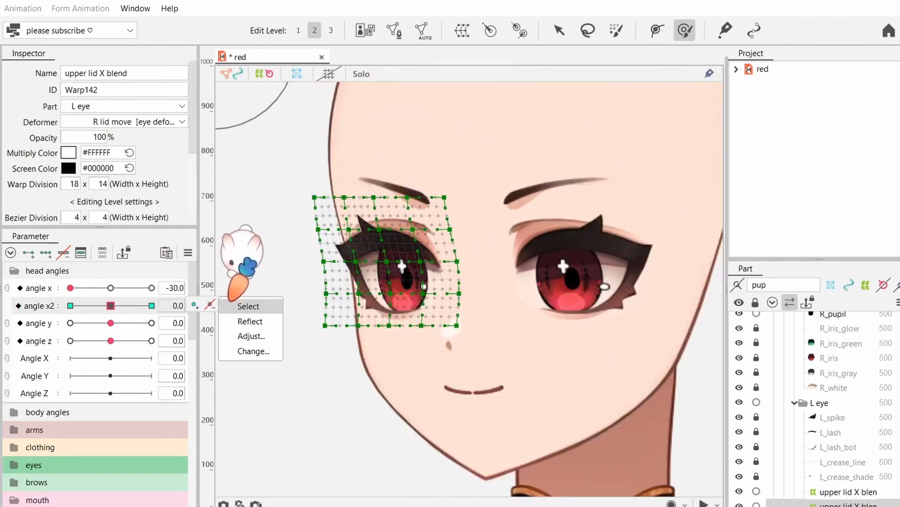
{"action": "left_click", "coordinate": [237, 306]}
Limit the angle x2 blend shape weights by EyeL Open using the Line2 graph preset.
{"action": "left_click", "coordinate": [188, 252]}
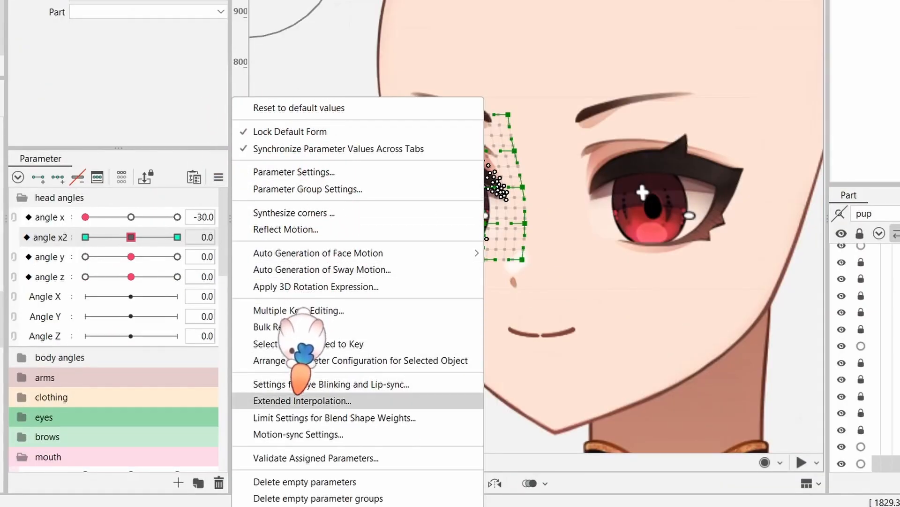
{"action": "left_click", "coordinate": [300, 418]}
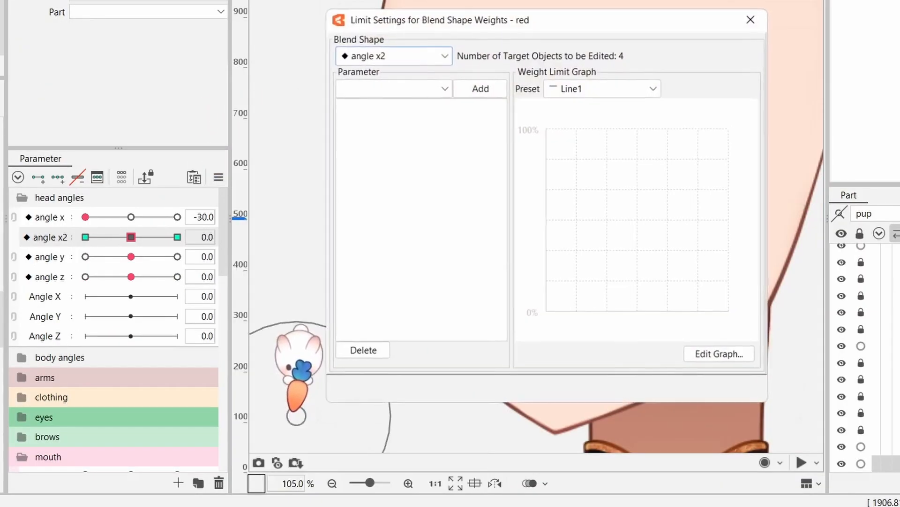
{"action": "left_click", "coordinate": [422, 88]}
{"action": "scroll", "coordinate": [404, 94], "scroll_direction": "down", "scroll_amount": 5}
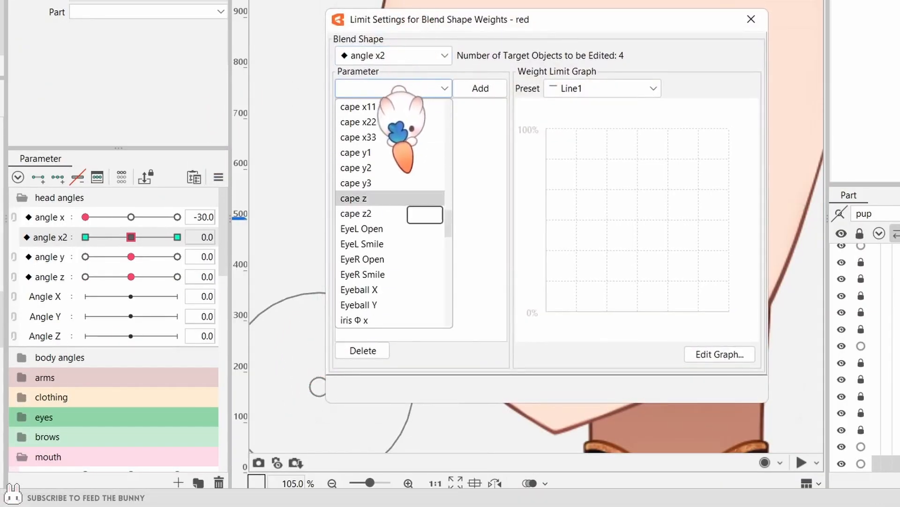
{"action": "left_click", "coordinate": [380, 181]}
{"action": "left_click", "coordinate": [479, 88]}
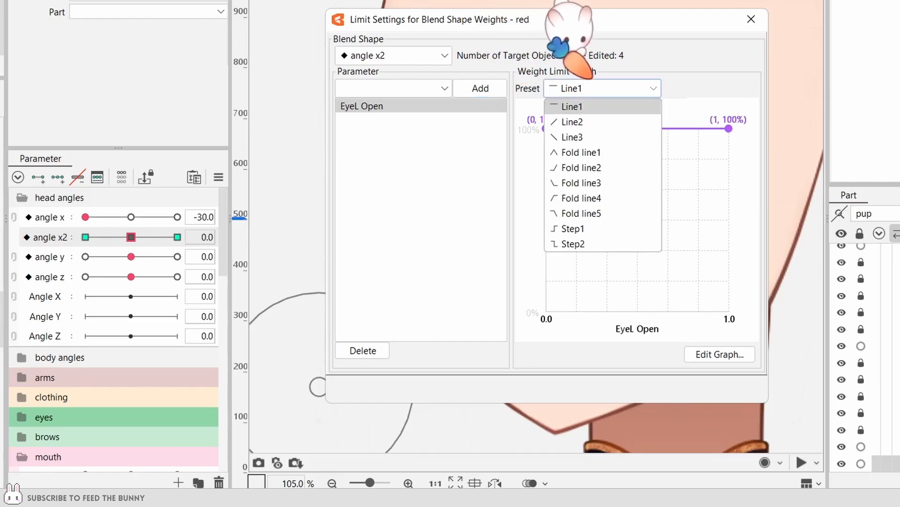
{"action": "left_click", "coordinate": [577, 122]}
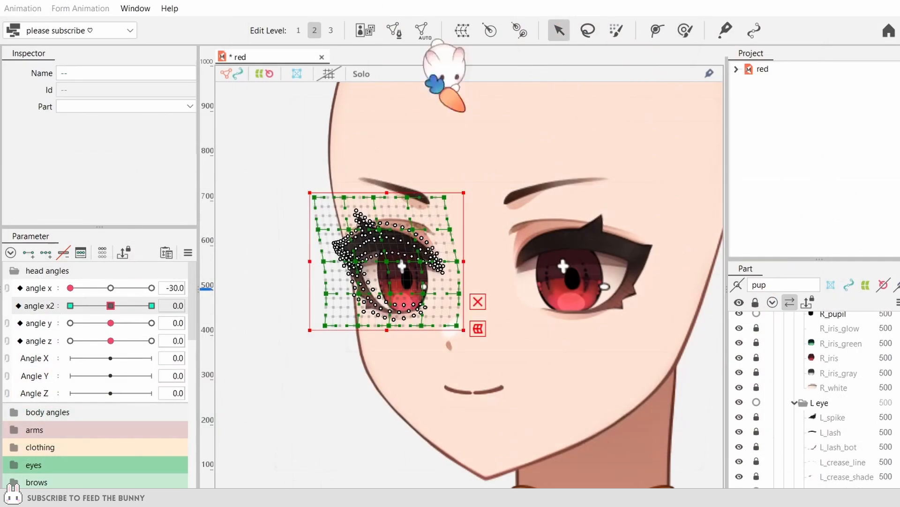
Set EyeL Open to 0 and sweep angle x2 with the eyes closed and partly open to check the weight limit.
{"action": "left_click", "coordinate": [70, 305]}
{"action": "left_click_drag", "start_coordinate": [73, 306], "coordinate": [70, 306]}
{"action": "left_click", "coordinate": [15, 465]}
{"action": "left_click_drag", "start_coordinate": [151, 482], "coordinate": [8, 482]}
{"action": "left_click_drag", "start_coordinate": [70, 305], "coordinate": [108, 305]}
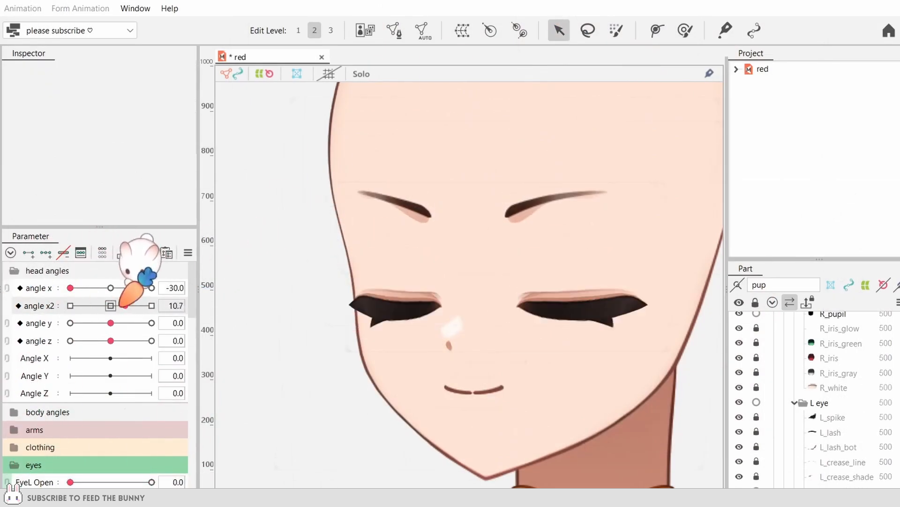
{"action": "left_click_drag", "start_coordinate": [71, 482], "coordinate": [99, 482]}
{"action": "left_click_drag", "start_coordinate": [70, 305], "coordinate": [103, 306]}
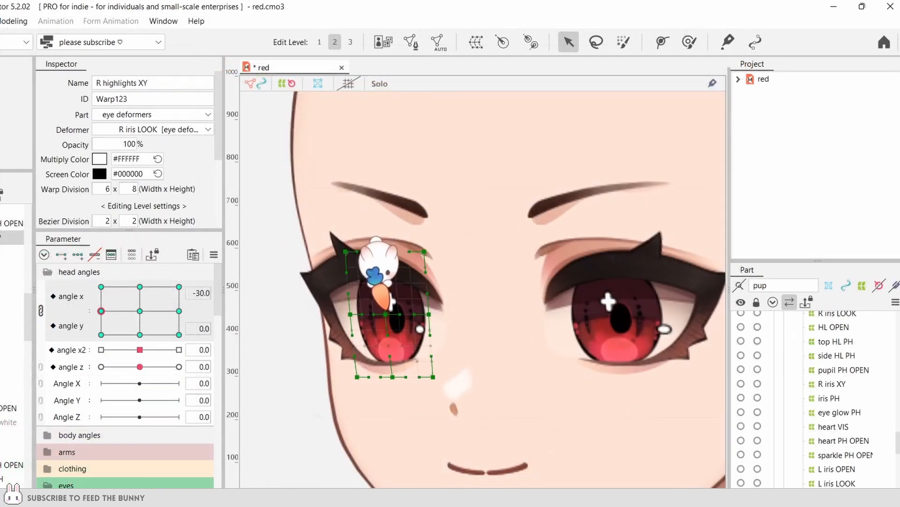
Sweep angle x and angle y separately between -30 and 30 to check how the R highlights XY warp follows the eye.
{"action": "left_click", "coordinate": [40, 310]}
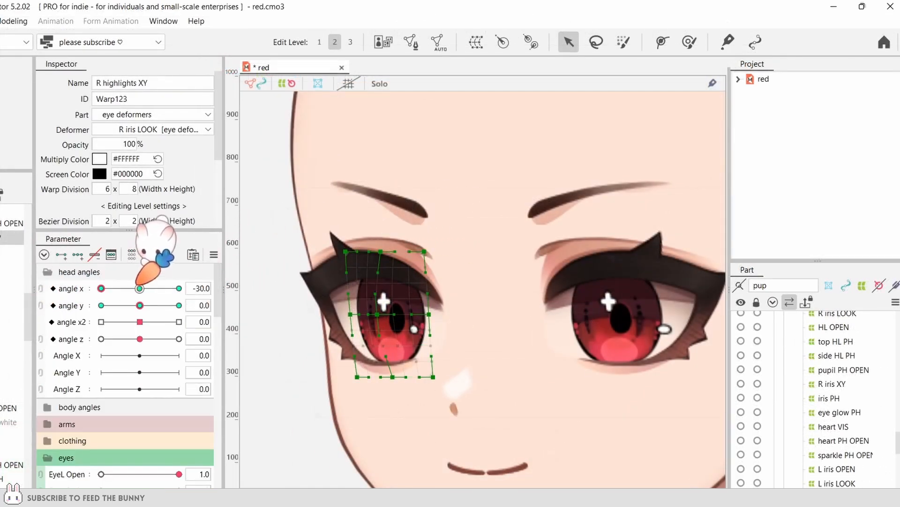
{"action": "left_click_drag", "start_coordinate": [139, 288], "coordinate": [37, 298]}
{"action": "left_click", "coordinate": [140, 288]}
{"action": "left_click_drag", "start_coordinate": [140, 306], "coordinate": [194, 304]}
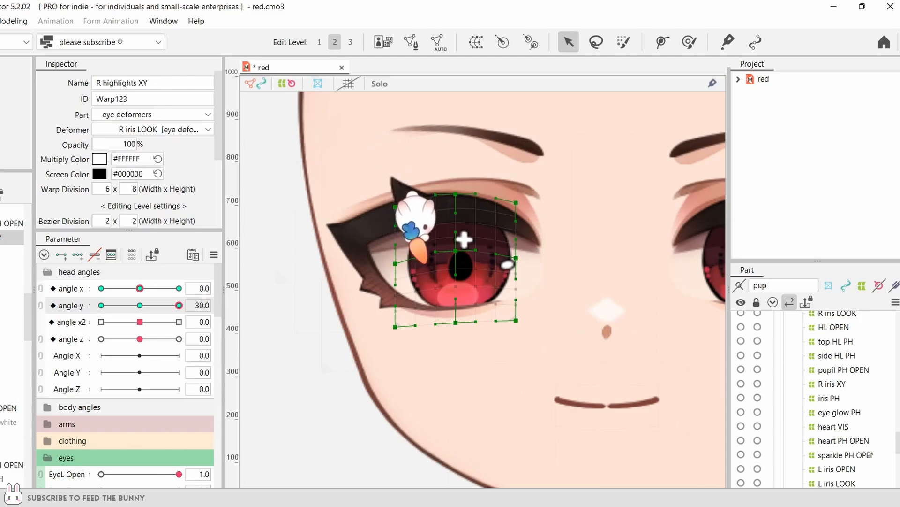
{"action": "left_click", "coordinate": [102, 306]}
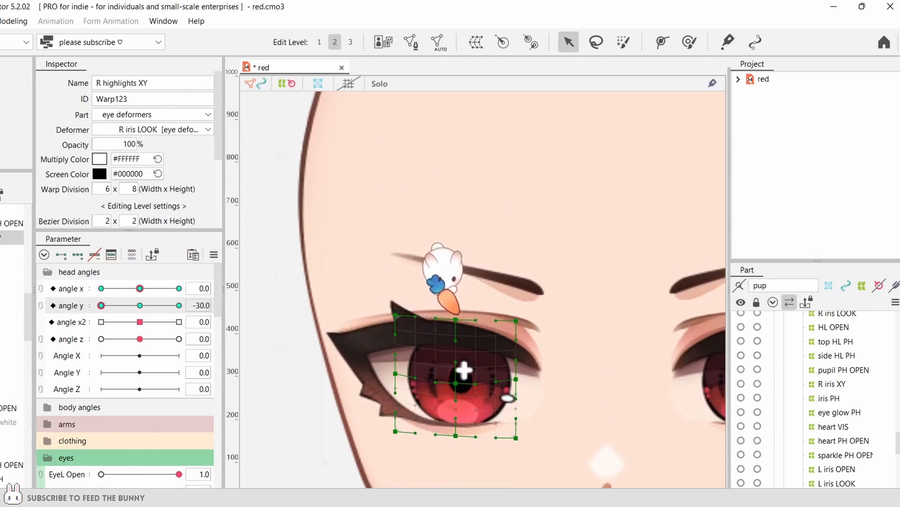
{"action": "left_click_drag", "start_coordinate": [103, 304], "coordinate": [212, 301]}
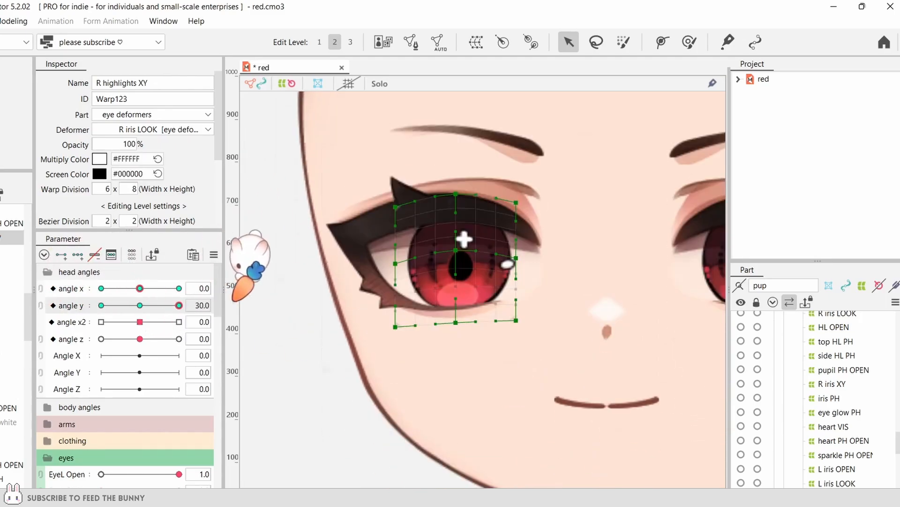
{"action": "left_click", "coordinate": [139, 306]}
{"action": "left_click", "coordinate": [41, 296]}
{"action": "mouse_move", "coordinate": [140, 311]}
{"action": "left_mouse_down"}
{"action": "mouse_move", "coordinate": [101, 298]}
{"action": "mouse_move", "coordinate": [141, 334]}
{"action": "mouse_move", "coordinate": [101, 287]}
{"action": "mouse_move", "coordinate": [71, 402]}
{"action": "mouse_move", "coordinate": [201, 257]}
{"action": "mouse_move", "coordinate": [140, 326]}
{"action": "left_mouse_up"}
Refine the R iris XY warp with the deform brush at angle x -30 and 30.
{"action": "left_click", "coordinate": [689, 42]}
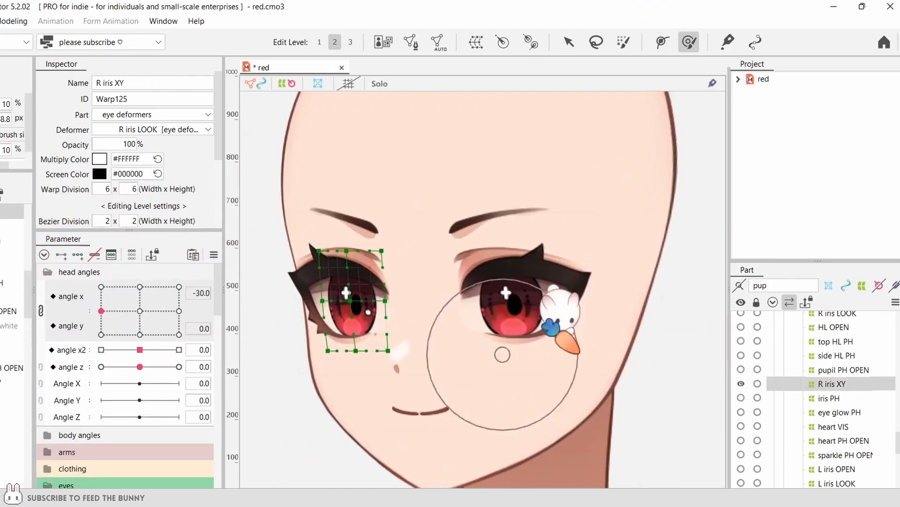
{"action": "left_click", "coordinate": [139, 311]}
{"action": "left_click", "coordinate": [41, 310]}
{"action": "left_click", "coordinate": [101, 288]}
{"action": "scroll", "coordinate": [345, 332], "scroll_direction": "up", "scroll_amount": 3}
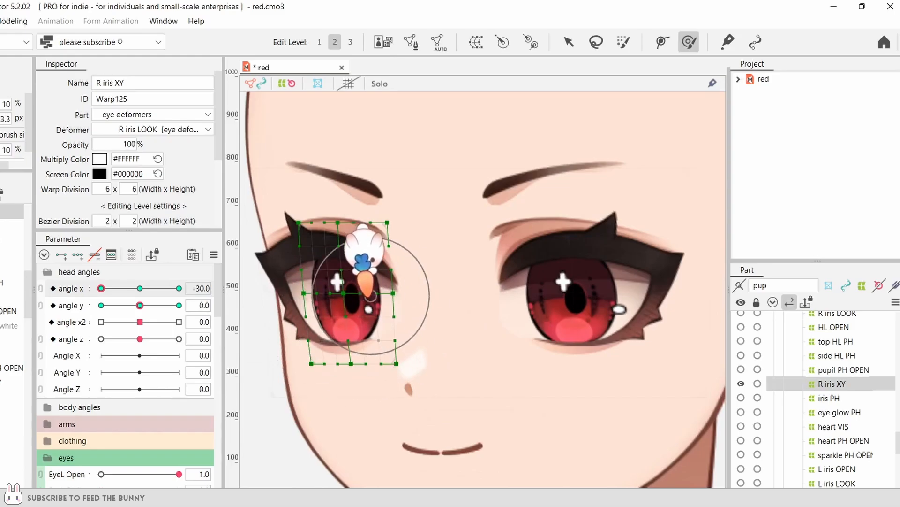
{"action": "left_click", "coordinate": [180, 288]}
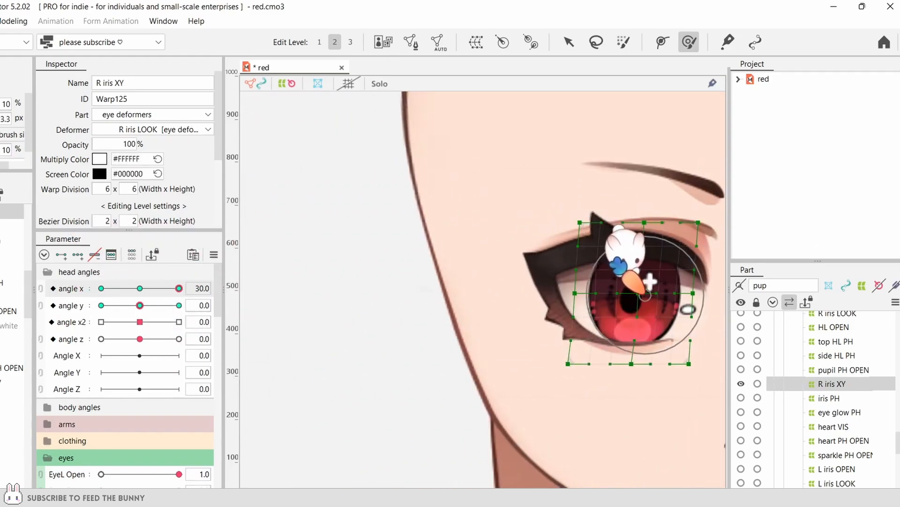
Synthesize all four angle x and angle y corners of the selected R iris XY warp from the default values.
{"action": "mouse_move", "coordinate": [179, 287]}
{"action": "left_mouse_down"}
{"action": "mouse_move", "coordinate": [76, 287]}
{"action": "mouse_move", "coordinate": [140, 288]}
{"action": "left_mouse_up"}
{"action": "key", "text": "v"}
{"action": "left_click_drag", "start_coordinate": [140, 305], "coordinate": [179, 305]}
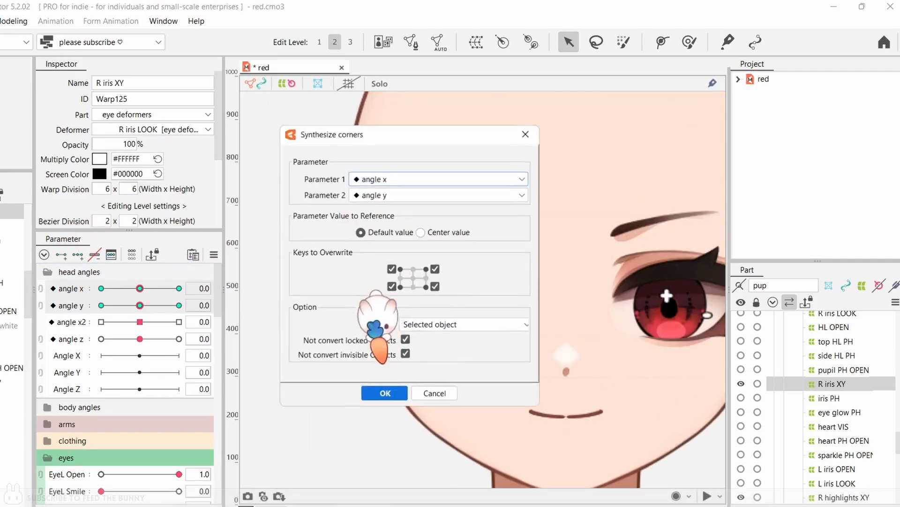
{"action": "left_click", "coordinate": [382, 392]}
Replicate the angle x2 blend shape parameter and name the copy angle y2.
{"action": "left_click_drag", "start_coordinate": [140, 286], "coordinate": [21, 334]}
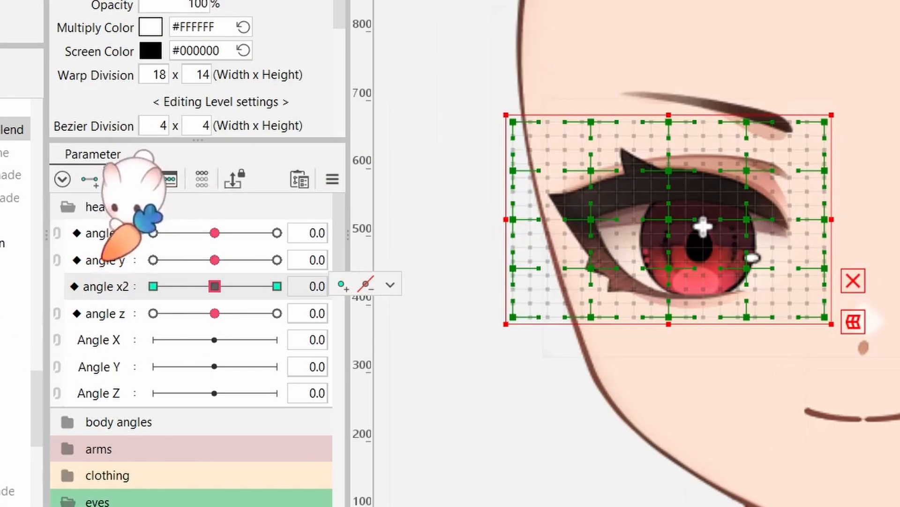
{"action": "right_click", "coordinate": [73, 303]}
{"action": "left_click", "coordinate": [119, 346]}
{"action": "right_click", "coordinate": [71, 320]}
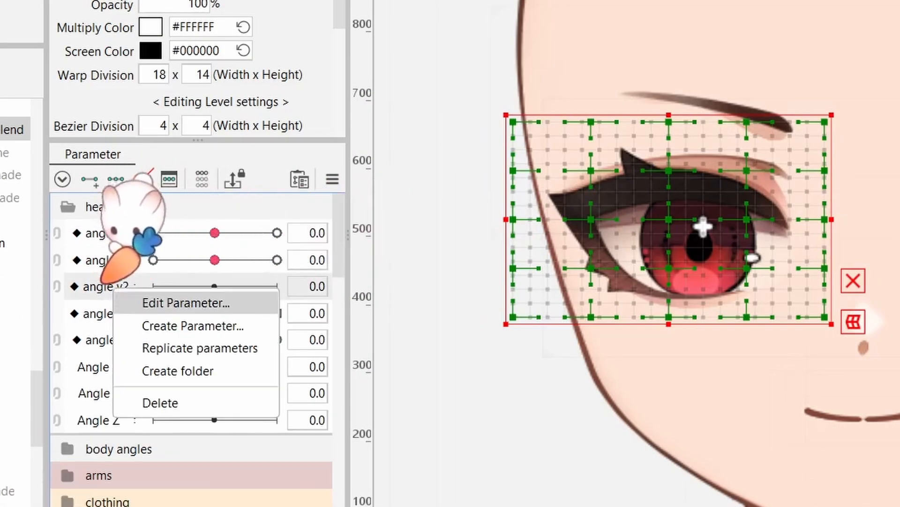
{"action": "left_click", "coordinate": [141, 303]}
{"action": "left_click", "coordinate": [603, 336]}
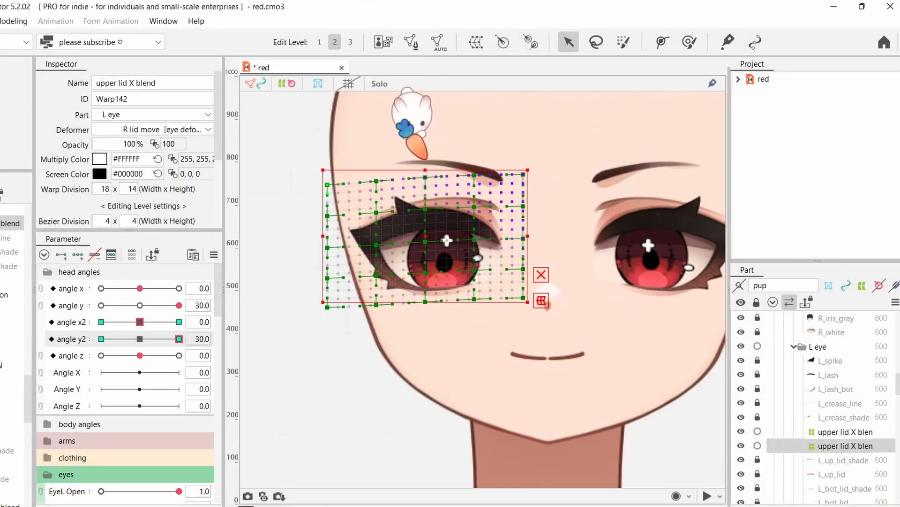
Shift the upper points of the upper lid X blend warp slightly down with the temporary deform tool at angle y2 30.
{"action": "key", "text": "ctrl+a"}
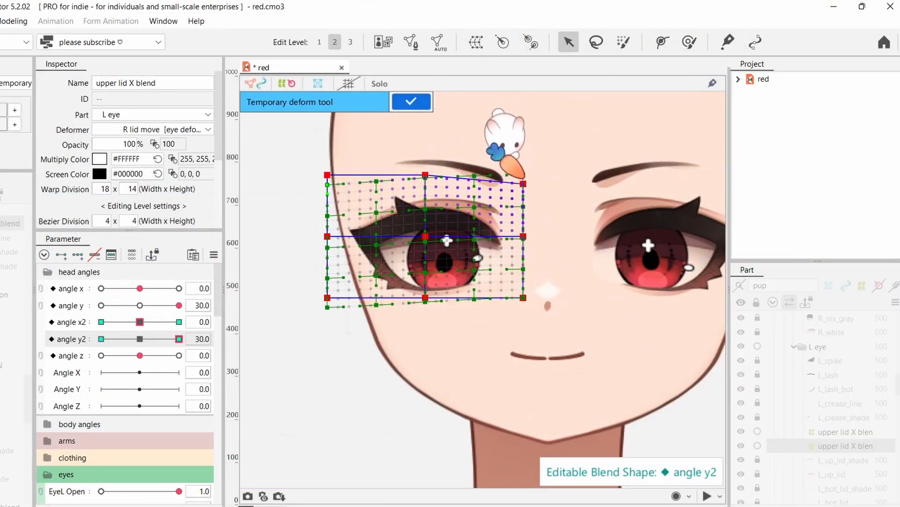
{"action": "left_click_drag", "start_coordinate": [327, 175], "coordinate": [327, 181]}
{"action": "left_click", "coordinate": [411, 102]}
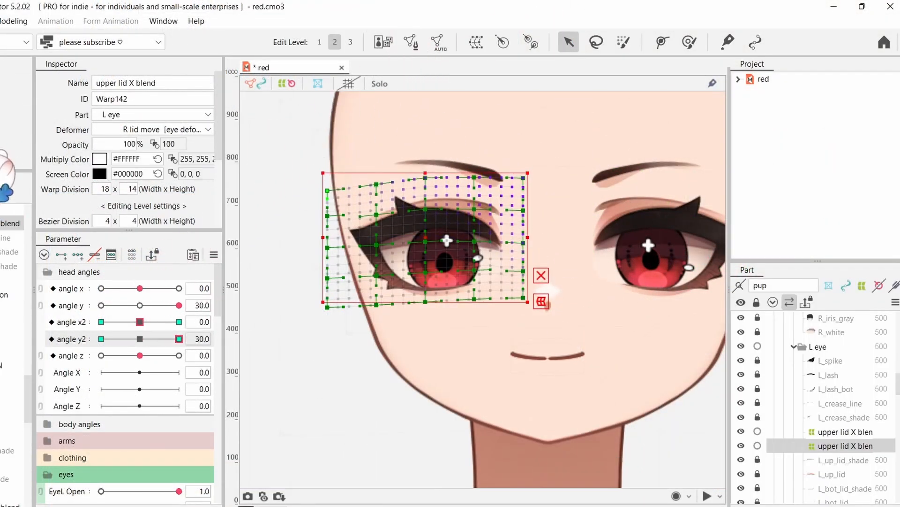
Brush-select the upper points of the upper lid X blend warp at angle y2 -30 and nudge them upward.
{"action": "scroll", "coordinate": [426, 211], "scroll_direction": "up", "scroll_amount": 2}
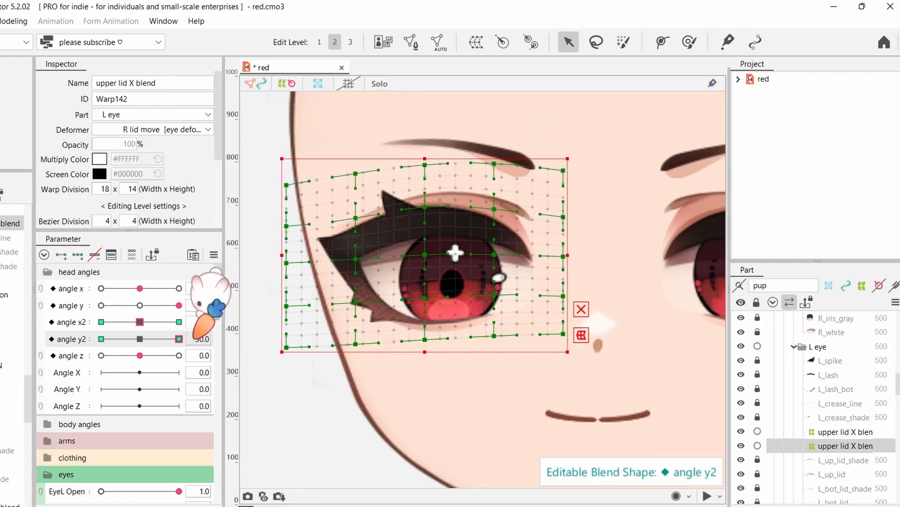
{"action": "key", "text": "b"}
{"action": "key", "text": "b"}
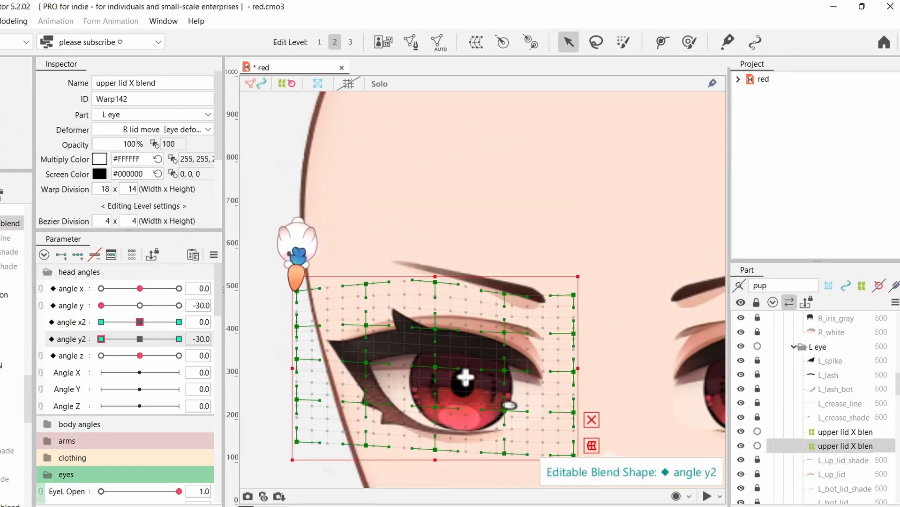
{"action": "key", "text": "b"}
{"action": "left_click_drag", "start_coordinate": [557, 324], "coordinate": [585, 325]}
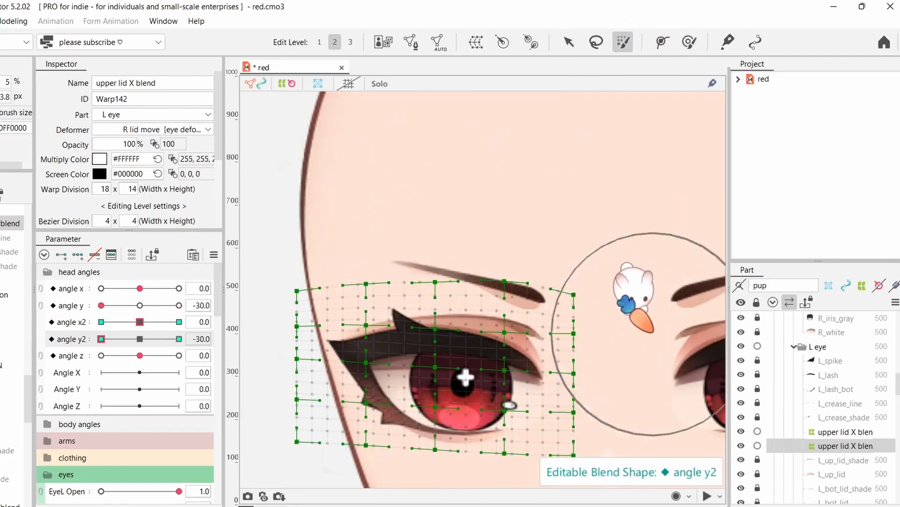
{"action": "left_click_drag", "start_coordinate": [645, 328], "coordinate": [281, 251]}
{"action": "key", "text": "v"}
{"action": "key", "text": "shift+Up"}
{"action": "left_click", "coordinate": [331, 218]}
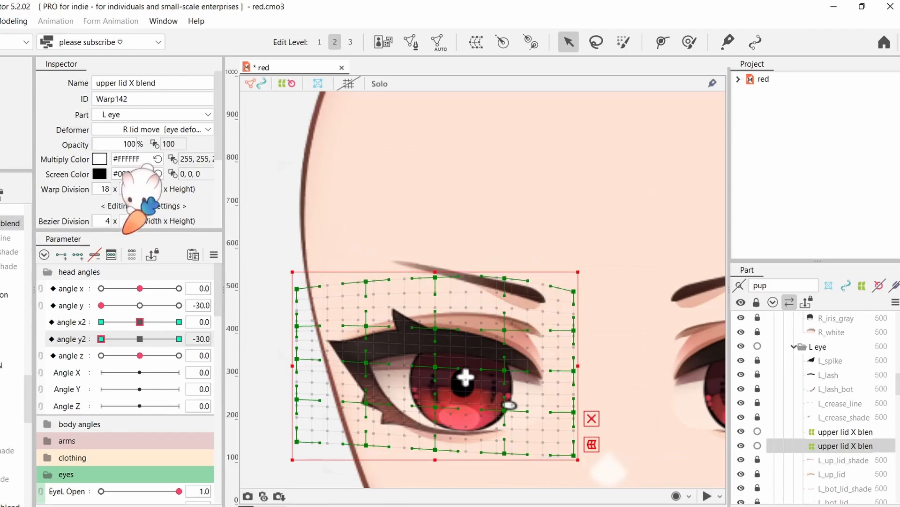
Set the upper lid X blend warp's Bezier division to 5 by 5 and open its blend shape weight limit settings.
{"action": "scroll", "coordinate": [102, 221], "scroll_direction": "up", "scroll_amount": 1}
{"action": "scroll", "coordinate": [126, 221], "scroll_direction": "up", "scroll_amount": 1}
{"action": "key", "text": "b"}
{"action": "left_click_drag", "start_coordinate": [468, 424], "coordinate": [413, 424]}
{"action": "mouse_move", "coordinate": [113, 338]}
{"action": "left_mouse_down"}
{"action": "mouse_move", "coordinate": [133, 338]}
{"action": "mouse_move", "coordinate": [101, 338]}
{"action": "left_mouse_up"}
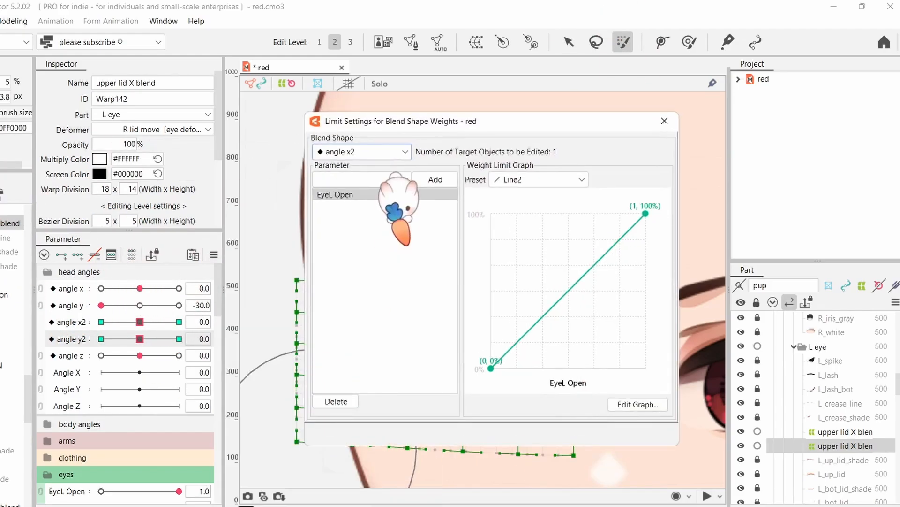
{"action": "left_click", "coordinate": [381, 179]}
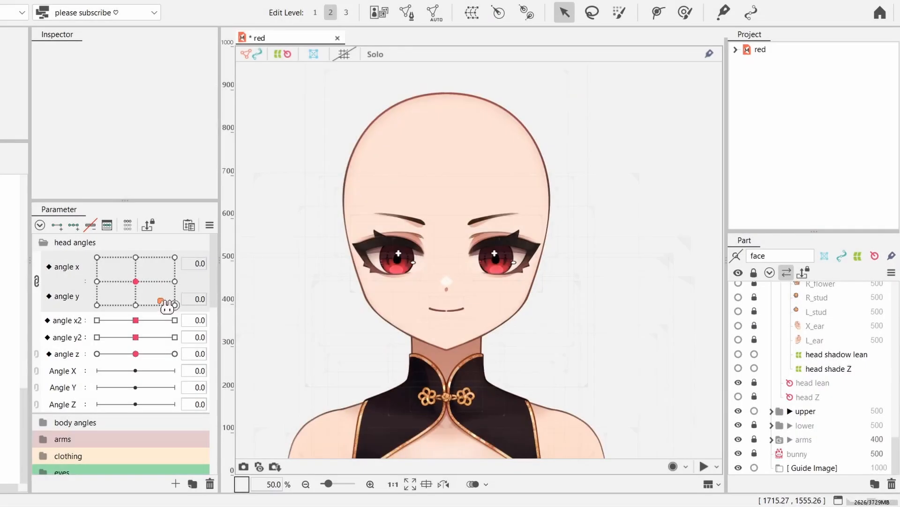
Separate angle x from angle y, tilt the head to angle y -30, and open the paste form special options for face XY.
{"action": "left_click", "coordinate": [42, 281]}
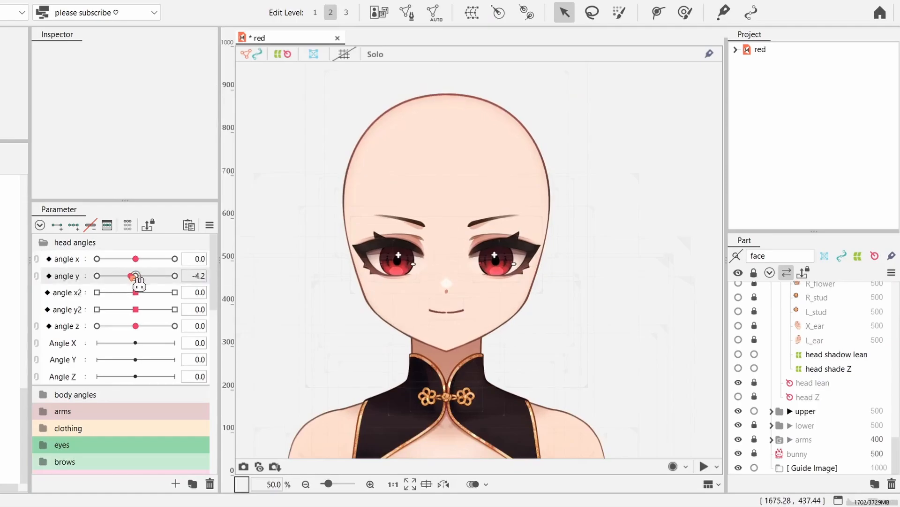
{"action": "left_click_drag", "start_coordinate": [136, 281], "coordinate": [138, 307]}
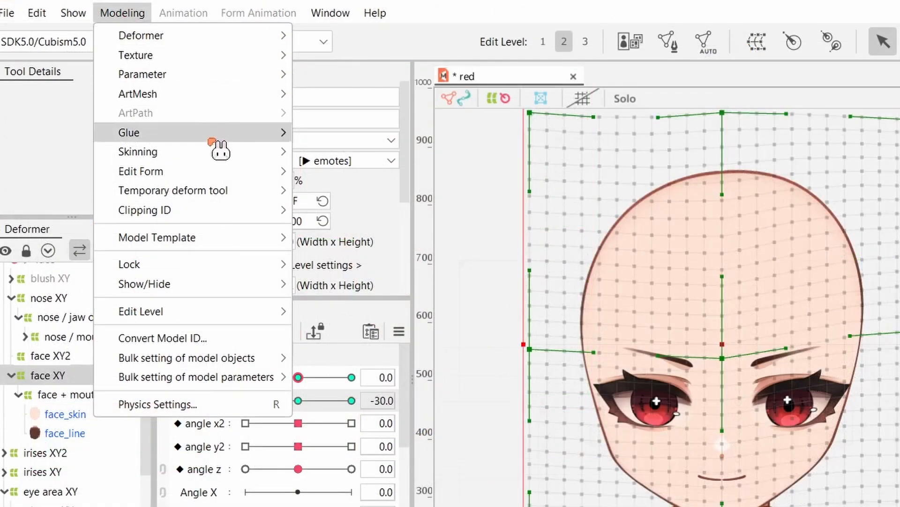
{"action": "mouse_move", "coordinate": [244, 171]}
{"action": "left_click", "coordinate": [367, 230]}
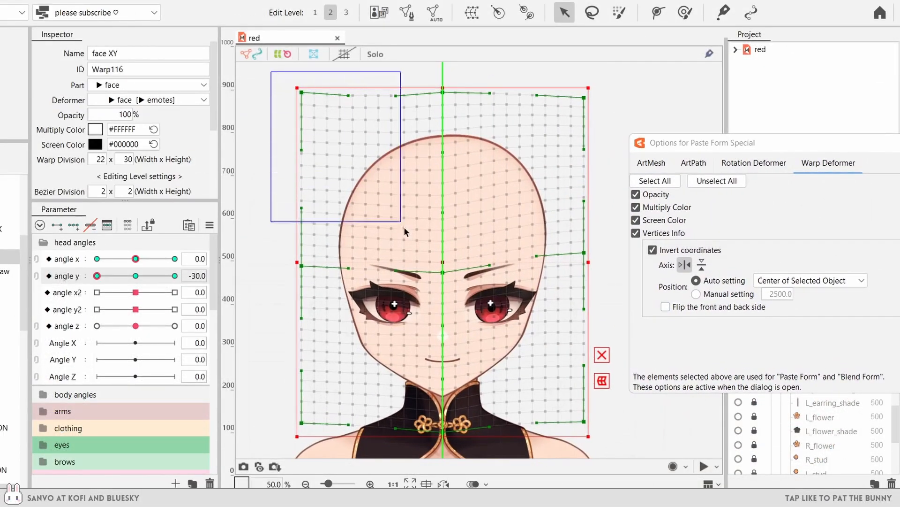
Mirror the left half of the face XY warp with inverted coordinates and front-back flipping, then view angle y 30.
{"action": "left_click_drag", "start_coordinate": [446, 461], "coordinate": [444, 457]}
{"action": "left_click", "coordinate": [687, 308]}
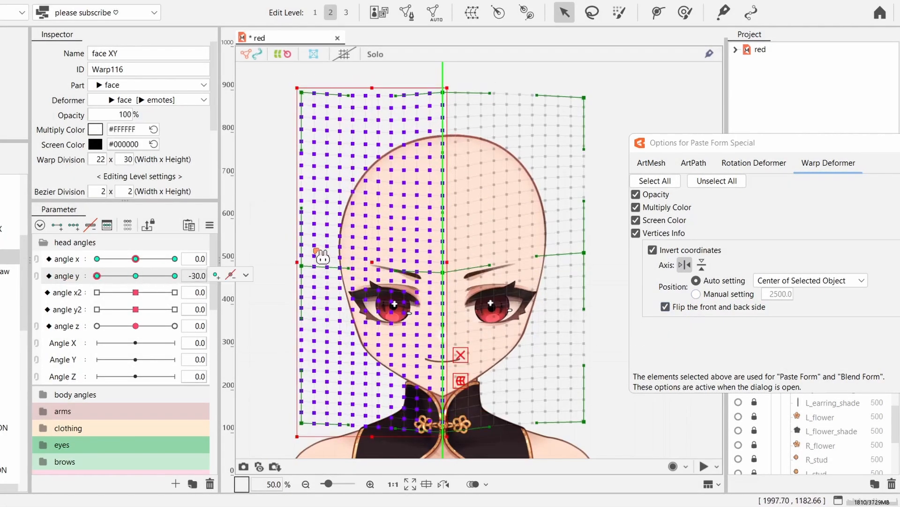
{"action": "left_click", "coordinate": [174, 275]}
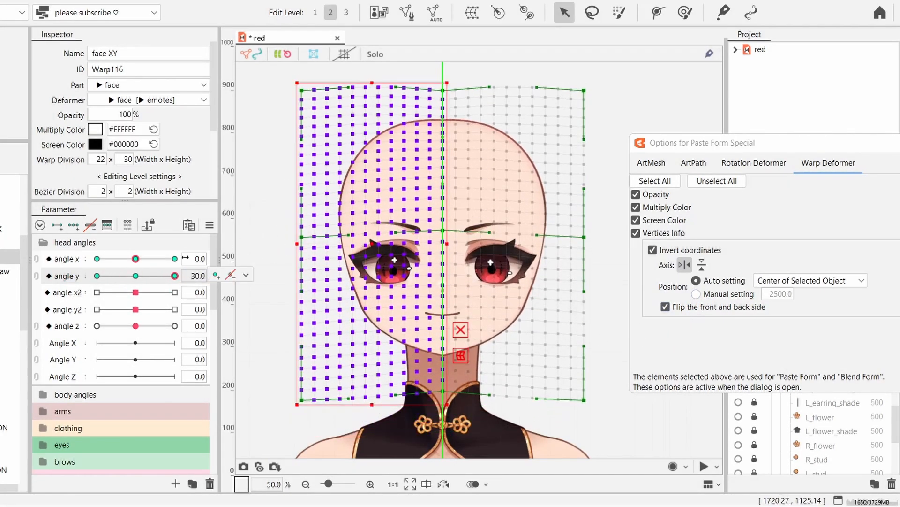
{"action": "mouse_move", "coordinate": [175, 276]}
{"action": "left_mouse_down"}
{"action": "mouse_move", "coordinate": [90, 284]}
{"action": "mouse_move", "coordinate": [212, 278]}
{"action": "mouse_move", "coordinate": [93, 284]}
{"action": "mouse_move", "coordinate": [187, 277]}
{"action": "left_mouse_up"}
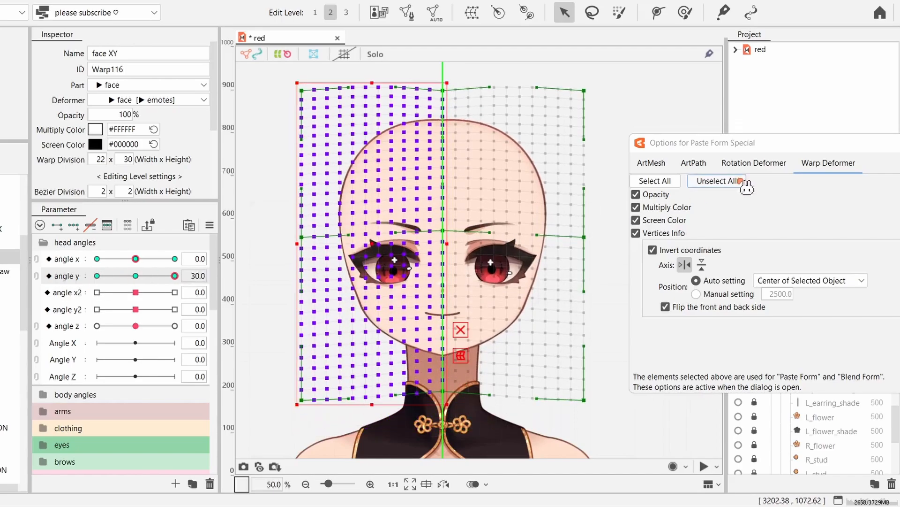
Close the paste form special options and set the face XY warp's Bezier division to 2 by 3.
{"action": "left_click_drag", "start_coordinate": [741, 143], "coordinate": [551, 161]}
{"action": "left_click", "coordinate": [760, 160]}
{"action": "left_click", "coordinate": [687, 177]}
{"action": "mouse_move", "coordinate": [136, 259]}
{"action": "left_mouse_down"}
{"action": "mouse_move", "coordinate": [187, 258]}
{"action": "mouse_move", "coordinate": [135, 259]}
{"action": "left_mouse_up"}
{"action": "left_click", "coordinate": [126, 191]}
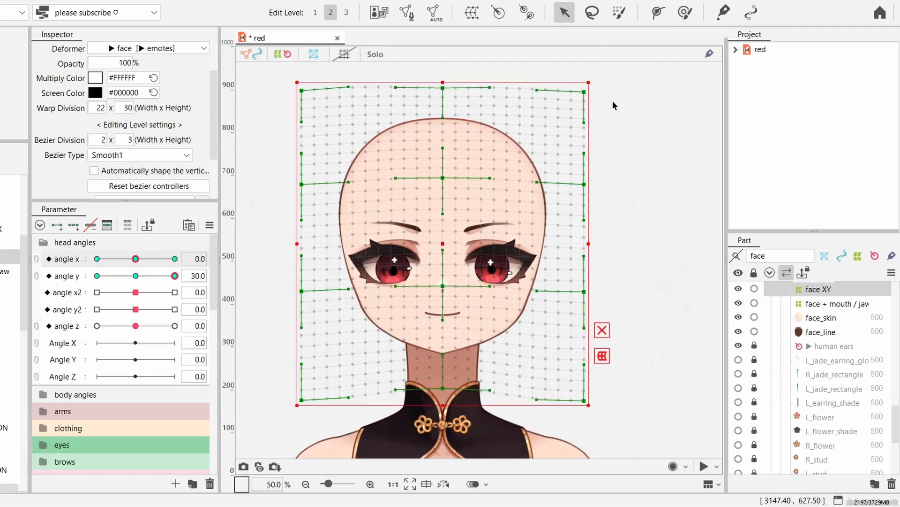
Reopen the paste form special options and mirror the right half of the face XY warp at angle y 30.
{"action": "left_click", "coordinate": [7, 1]}
{"action": "left_click", "coordinate": [80, 155]}
{"action": "left_click_drag", "start_coordinate": [539, 167], "coordinate": [753, 121]}
{"action": "left_click_drag", "start_coordinate": [630, 63], "coordinate": [448, 424]}
{"action": "left_click", "coordinate": [596, 116]}
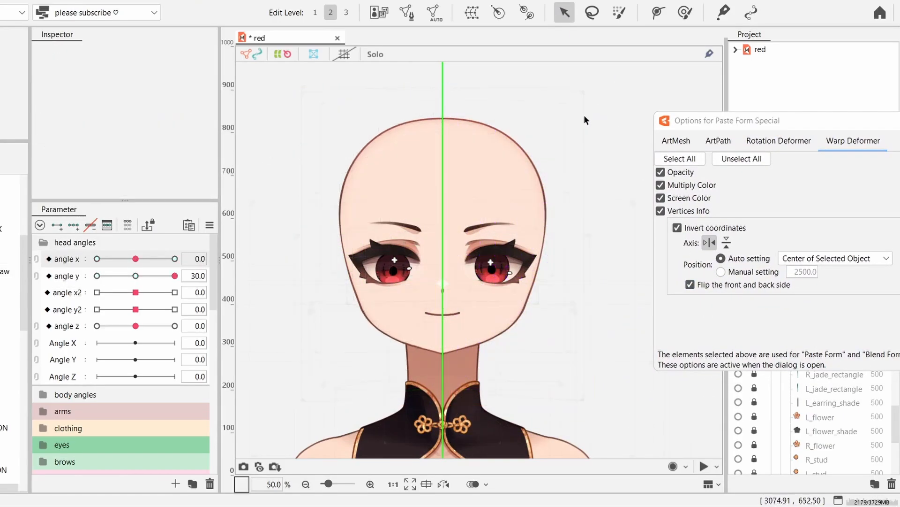
Adjust the face XY warp with the deform brush at angle y -30 and sweep angle y to check the head tilt.
{"action": "left_click_drag", "start_coordinate": [135, 276], "coordinate": [93, 276]}
{"action": "left_click", "coordinate": [446, 185]}
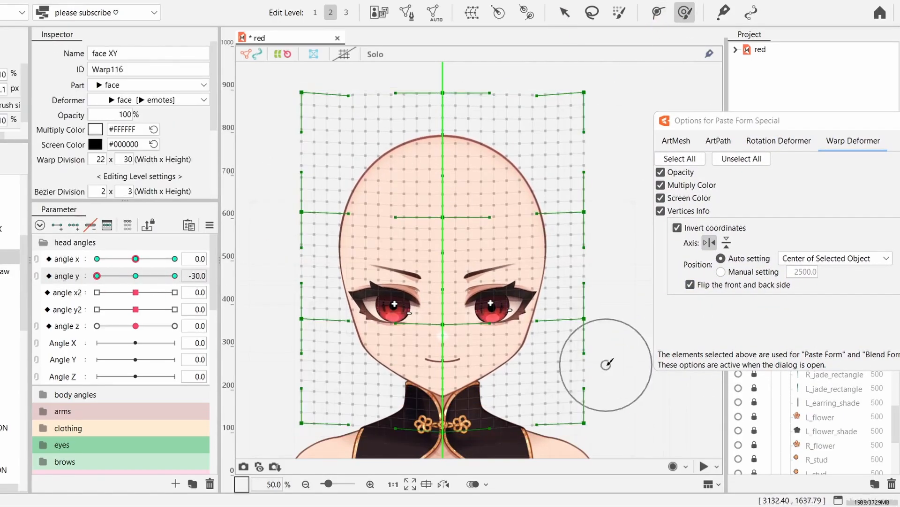
{"action": "mouse_move", "coordinate": [96, 276]}
{"action": "left_mouse_down"}
{"action": "mouse_move", "coordinate": [107, 282]}
{"action": "mouse_move", "coordinate": [66, 283]}
{"action": "mouse_move", "coordinate": [128, 278]}
{"action": "mouse_move", "coordinate": [92, 278]}
{"action": "left_mouse_up"}
{"action": "left_click_drag", "start_coordinate": [542, 162], "coordinate": [492, 162]}
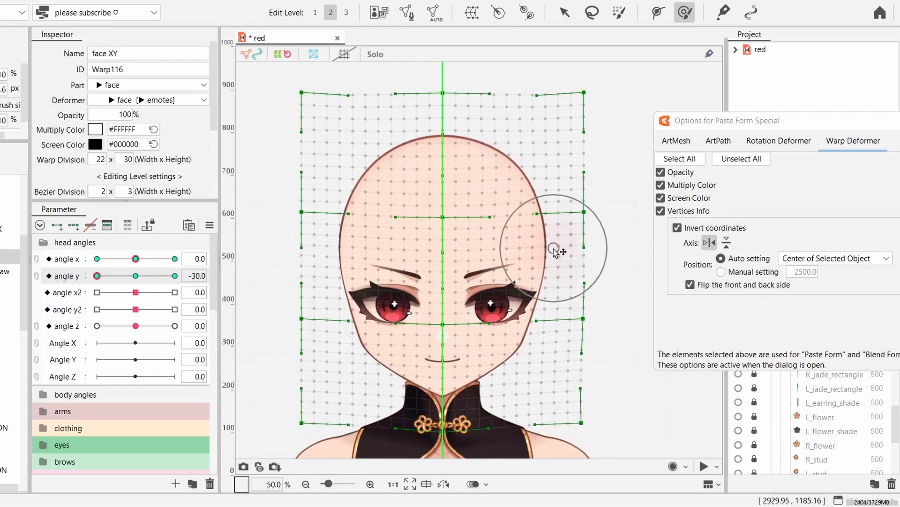
{"action": "left_click_drag", "start_coordinate": [457, 436], "coordinate": [455, 437]}
{"action": "left_click", "coordinate": [634, 267]}
{"action": "key", "text": "Escape"}
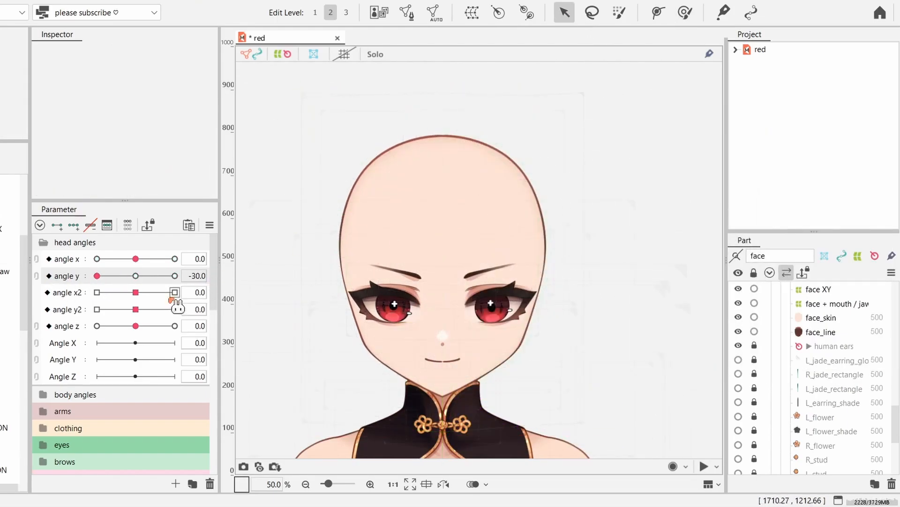
{"action": "left_click_drag", "start_coordinate": [136, 277], "coordinate": [177, 282]}
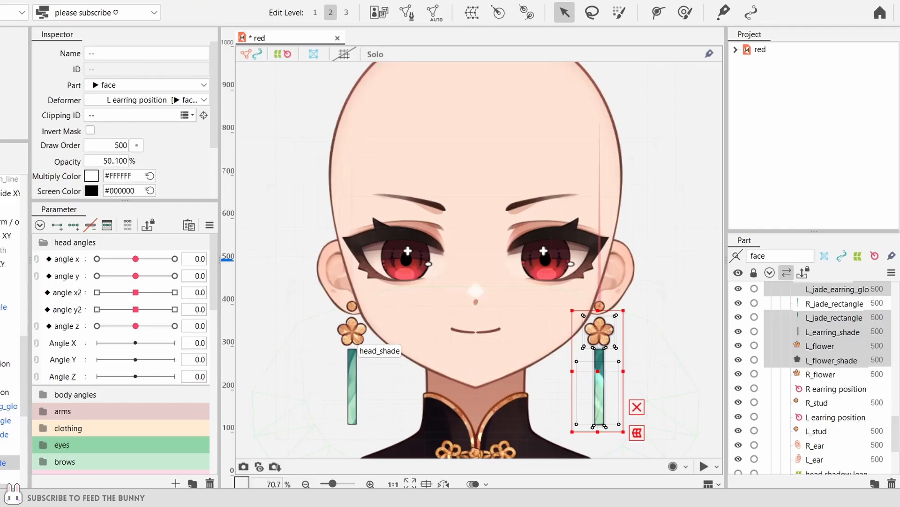
Create a warp deformer named ears XY with 14 by 6 divisions as parent of both ears and both earring position deformers.
{"action": "left_click", "coordinate": [351, 332]}
{"action": "left_click", "coordinate": [353, 385], "text": "shift"}
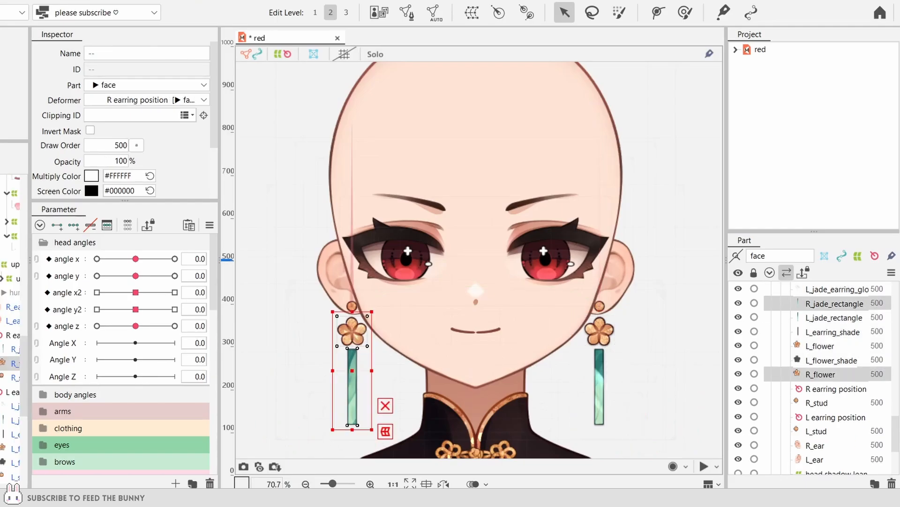
{"action": "left_click", "coordinate": [9, 349]}
{"action": "left_click", "coordinate": [9, 307], "text": "shift"}
{"action": "left_click", "coordinate": [472, 13]}
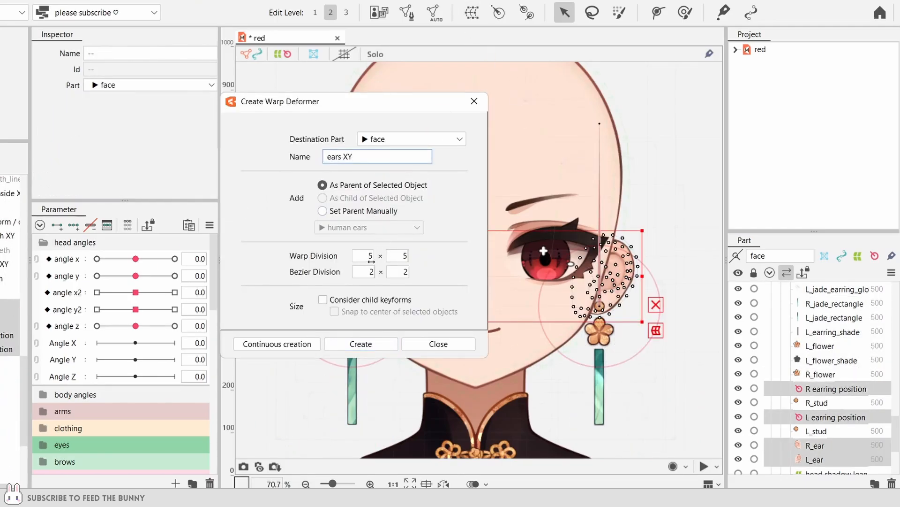
{"action": "left_click", "coordinate": [333, 343]}
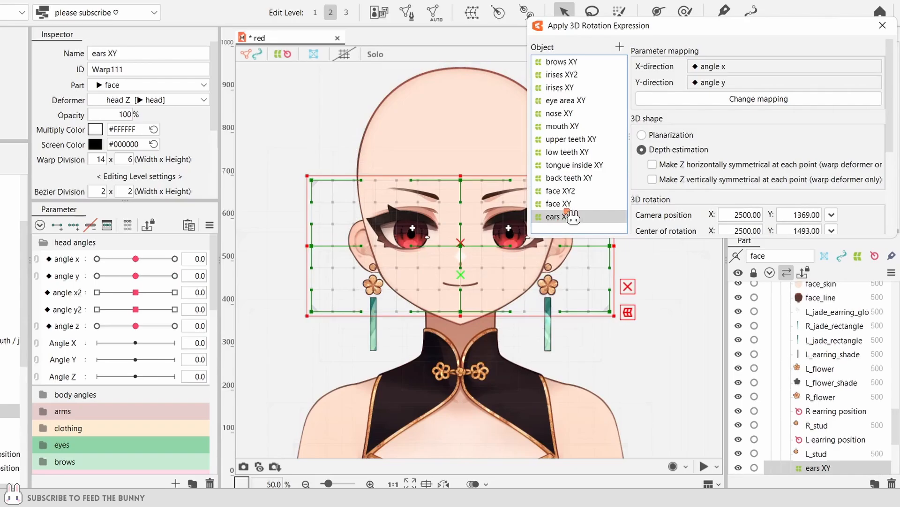
Apply the 3D rotation expression to the ears XY warp and adjust its angle x and angle y keyforms with the deform brush.
{"action": "left_click", "coordinate": [558, 203]}
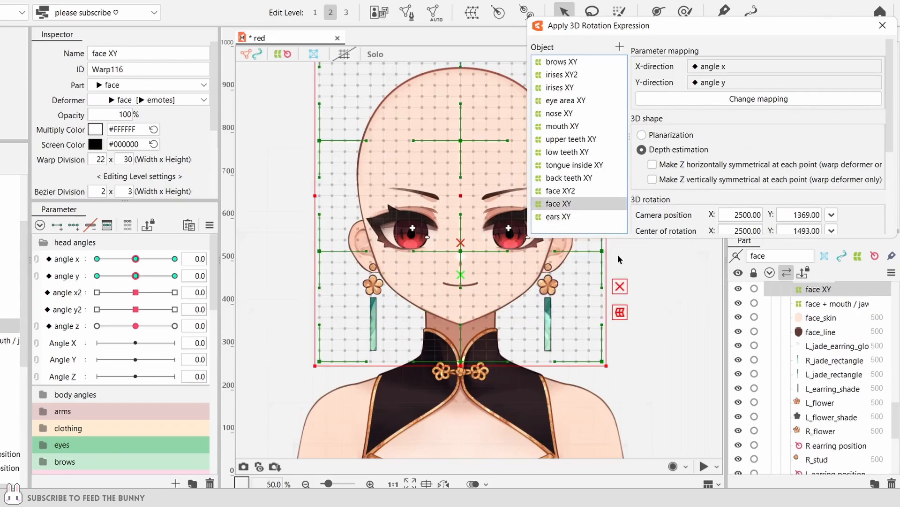
{"action": "left_click", "coordinate": [558, 217]}
{"action": "left_click", "coordinate": [412, 267]}
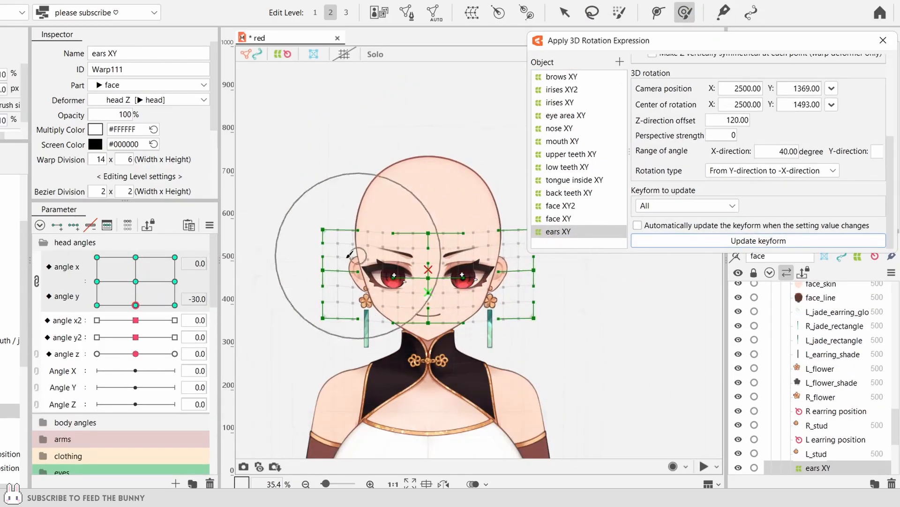
{"action": "left_click_drag", "start_coordinate": [136, 305], "coordinate": [135, 257]}
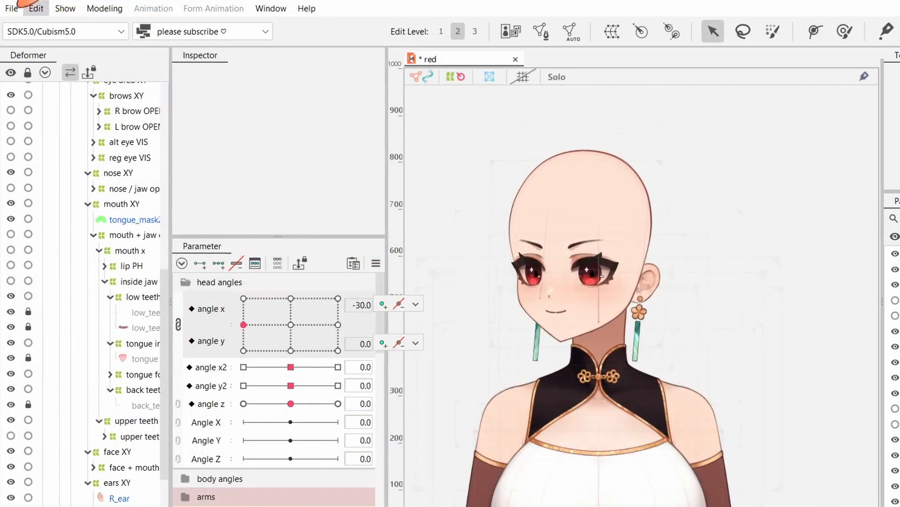
Export PNG images of the head at angle x -30 with angle y at 0, 30 and -30, at 100% magnification.
{"action": "left_click", "coordinate": [19, 5]}
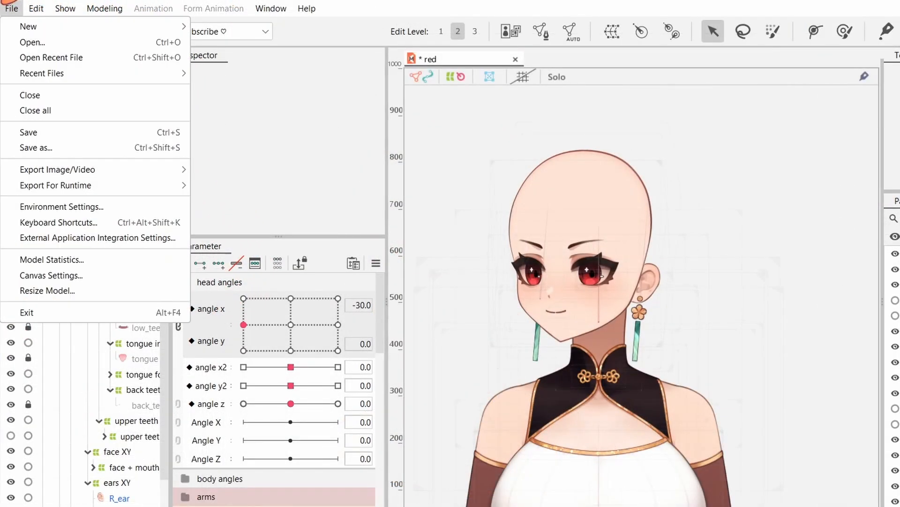
{"action": "mouse_move", "coordinate": [125, 161]}
{"action": "left_click", "coordinate": [214, 164]}
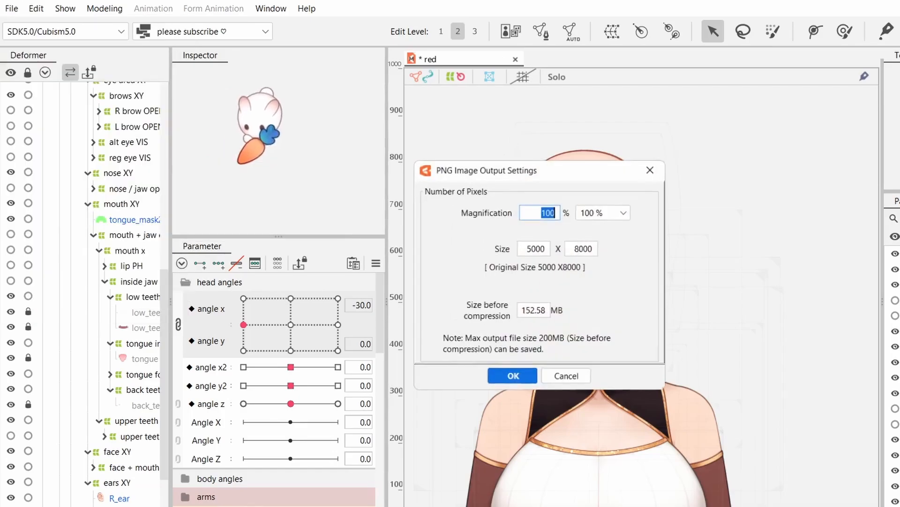
{"action": "left_click", "coordinate": [513, 377]}
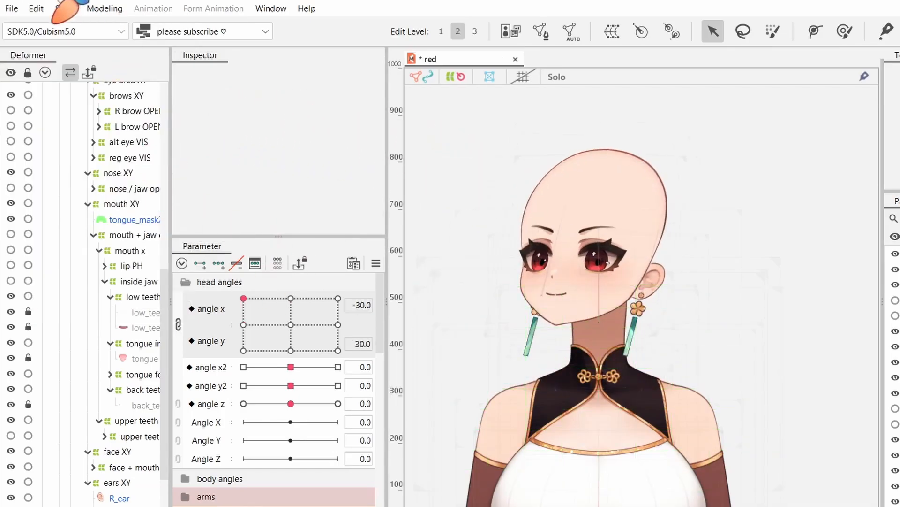
{"action": "left_click", "coordinate": [12, 8]}
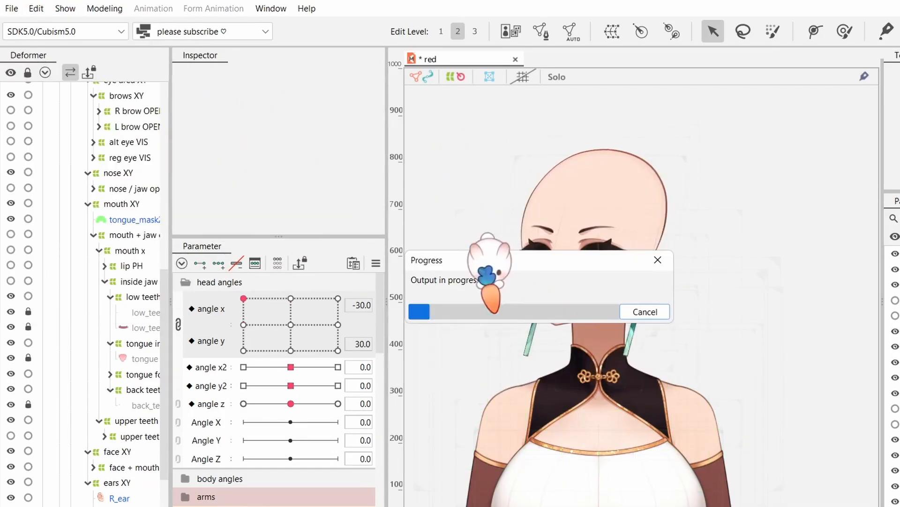
{"action": "left_click_drag", "start_coordinate": [244, 325], "coordinate": [244, 351]}
{"action": "left_click", "coordinate": [11, 9]}
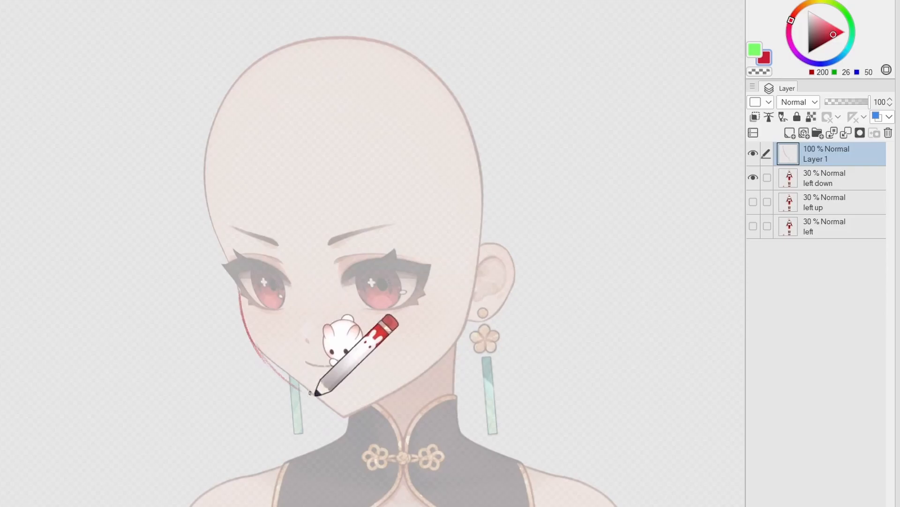
In Clip Studio Paint, sketch a corrected red jawline on a separate layer above the left down pose image.
{"action": "key", "text": "ctrl+z"}
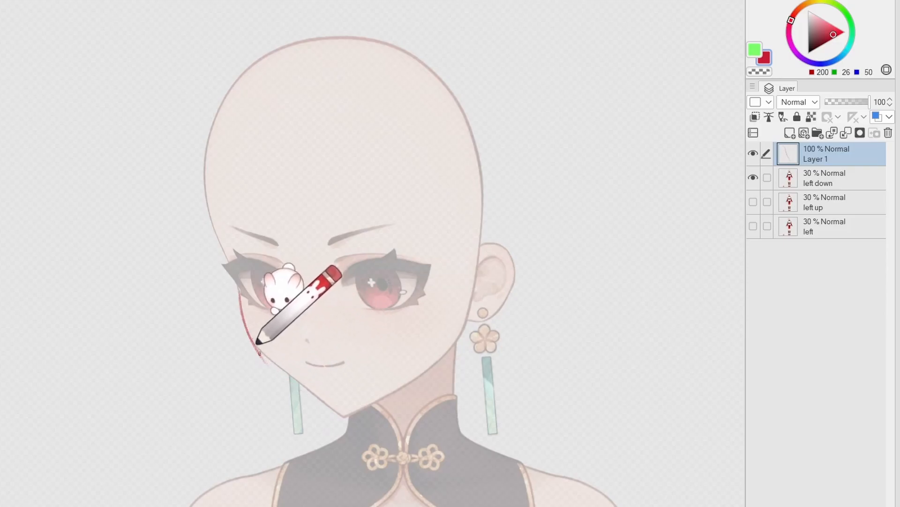
{"action": "mouse_move", "coordinate": [258, 348]}
{"action": "left_mouse_down"}
{"action": "mouse_move", "coordinate": [324, 417]}
{"action": "mouse_move", "coordinate": [393, 390]}
{"action": "left_mouse_up"}
{"action": "key", "text": "ctrl+z"}
{"action": "left_click_drag", "start_coordinate": [346, 411], "coordinate": [418, 375]}
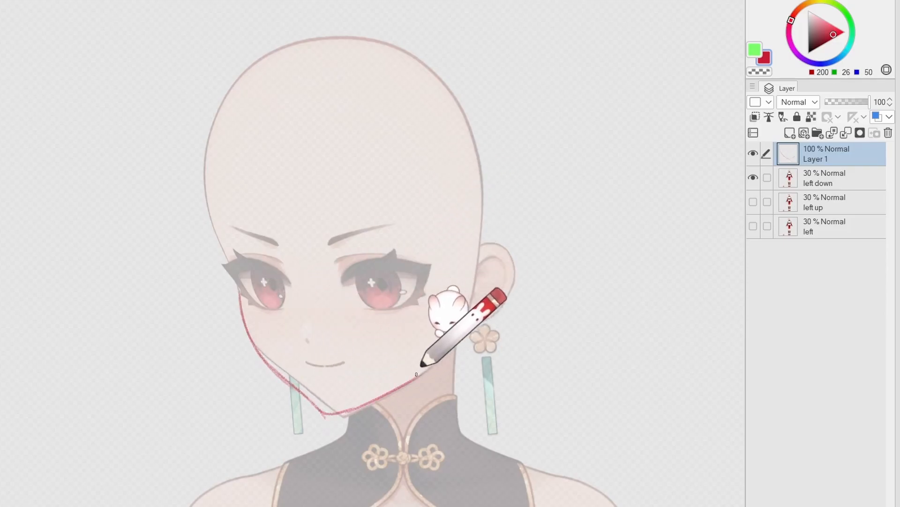
{"action": "left_click_drag", "start_coordinate": [344, 411], "coordinate": [444, 354]}
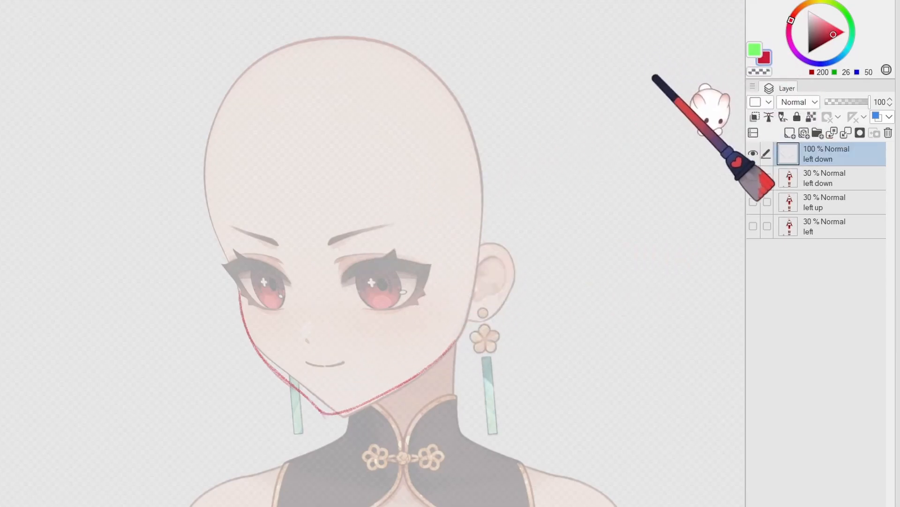
Sketch a corrected red jawline on a new layer above the left pose image.
{"action": "left_click", "coordinate": [826, 226]}
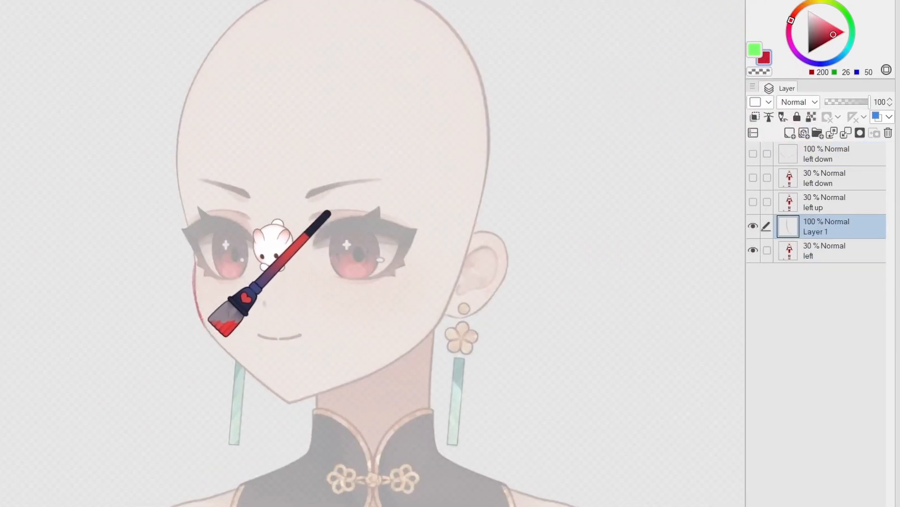
{"action": "mouse_move", "coordinate": [210, 323]}
{"action": "left_mouse_down"}
{"action": "mouse_move", "coordinate": [272, 401]}
{"action": "mouse_move", "coordinate": [262, 375]}
{"action": "left_mouse_up"}
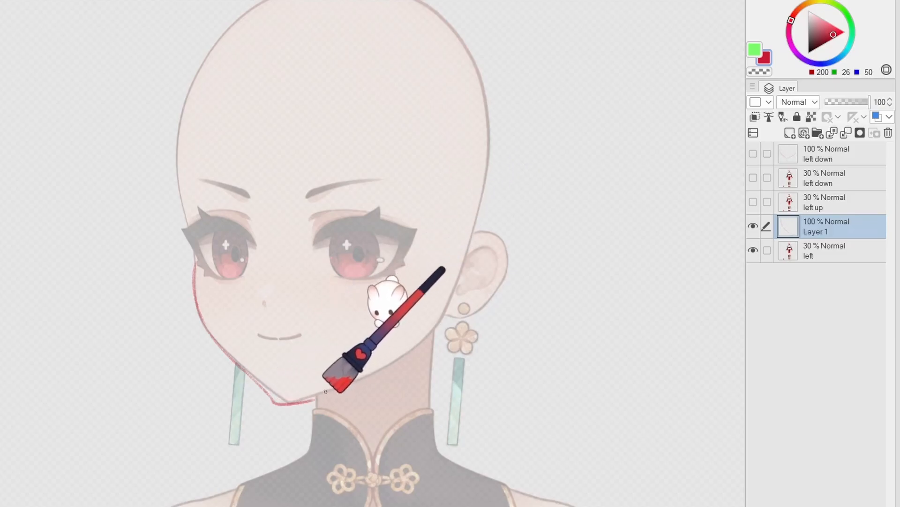
{"action": "key", "text": "ctrl+z"}
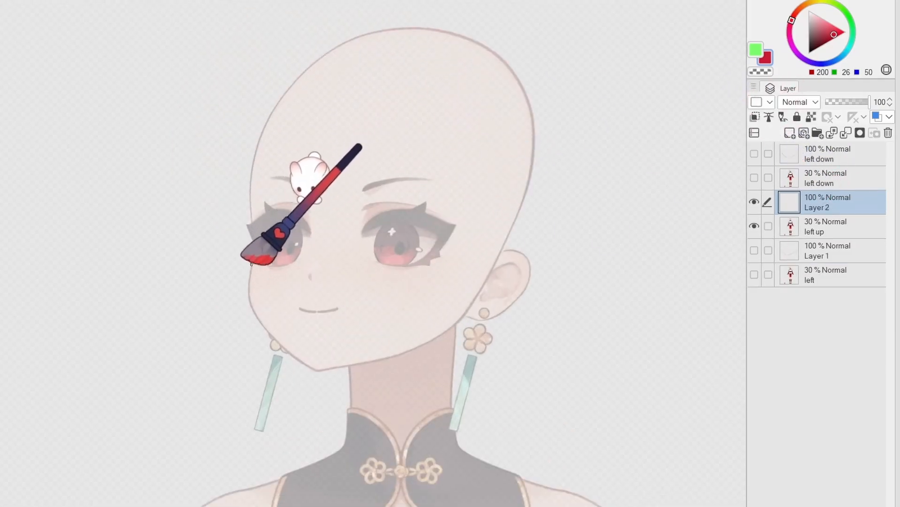
Sketch a corrected red jawline on a new layer above the left up pose image and clean up the chin corner.
{"action": "mouse_move", "coordinate": [253, 257]}
{"action": "left_mouse_down"}
{"action": "mouse_move", "coordinate": [248, 295]}
{"action": "mouse_move", "coordinate": [247, 270]}
{"action": "mouse_move", "coordinate": [263, 322]}
{"action": "mouse_move", "coordinate": [300, 370]}
{"action": "left_mouse_up"}
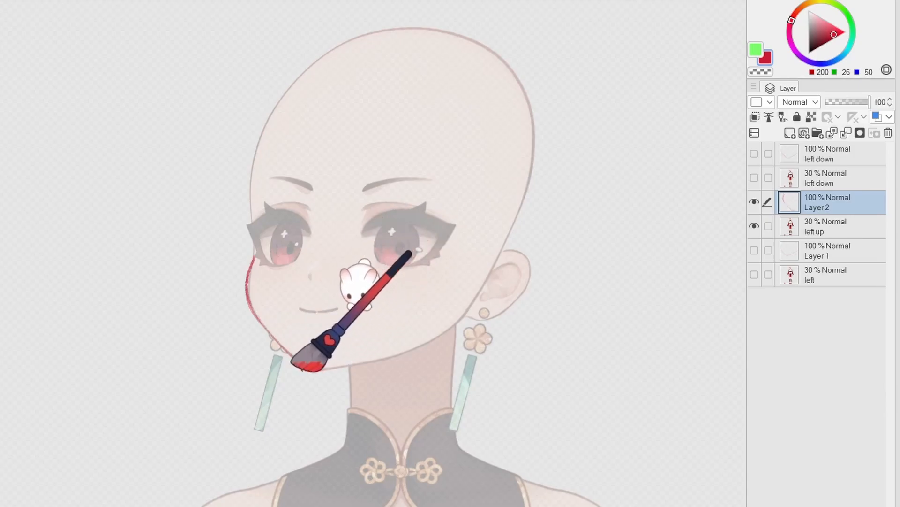
{"action": "mouse_move", "coordinate": [379, 334]}
{"action": "left_mouse_down"}
{"action": "mouse_move", "coordinate": [258, 277]}
{"action": "mouse_move", "coordinate": [333, 413]}
{"action": "mouse_move", "coordinate": [497, 319]}
{"action": "left_mouse_up"}
{"action": "key", "text": "c"}
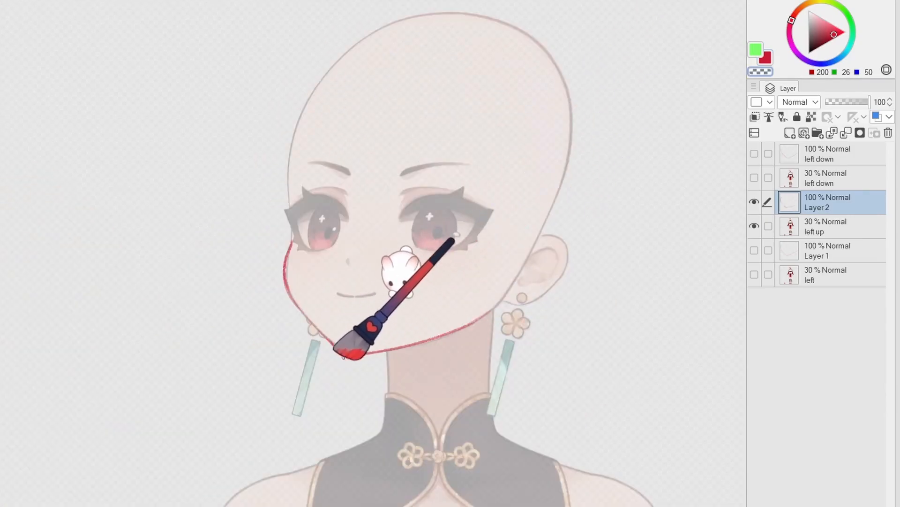
{"action": "left_click_drag", "start_coordinate": [343, 358], "coordinate": [341, 359]}
{"action": "key", "text": "c"}
{"action": "key", "text": "End"}
{"action": "key", "text": "End"}
{"action": "key", "text": "End"}
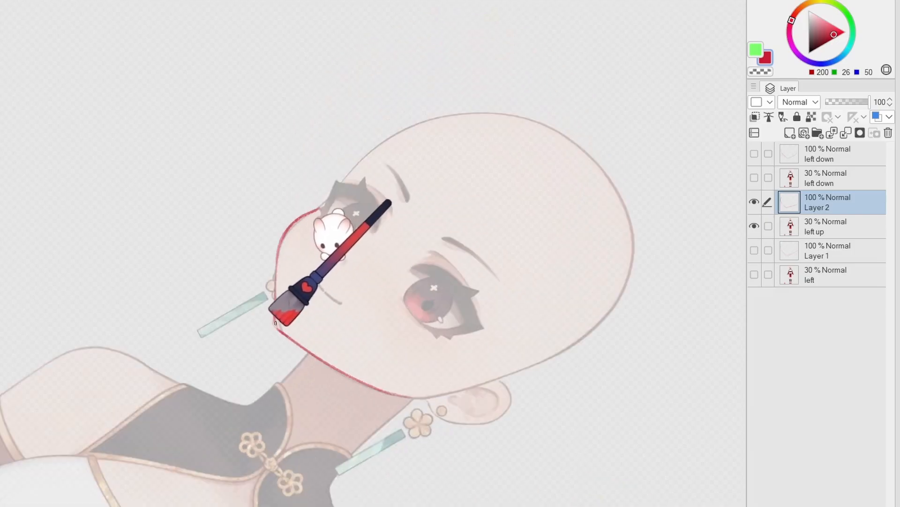
{"action": "key", "text": "Delete"}
{"action": "key", "text": "Delete"}
{"action": "key", "text": "Delete"}
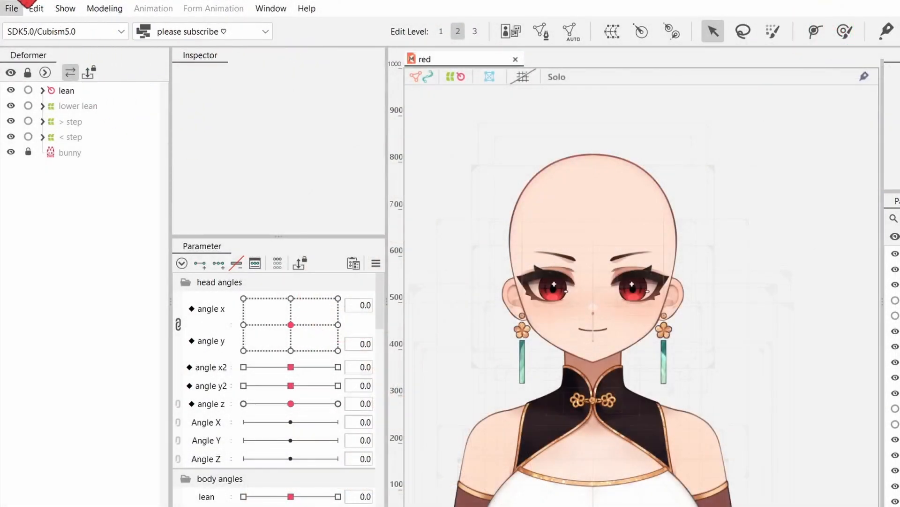
Back in Live2D Cubism, import the face fix.psd sketches into the existing red model.
{"action": "left_click", "coordinate": [19, 7]}
{"action": "left_click", "coordinate": [38, 45]}
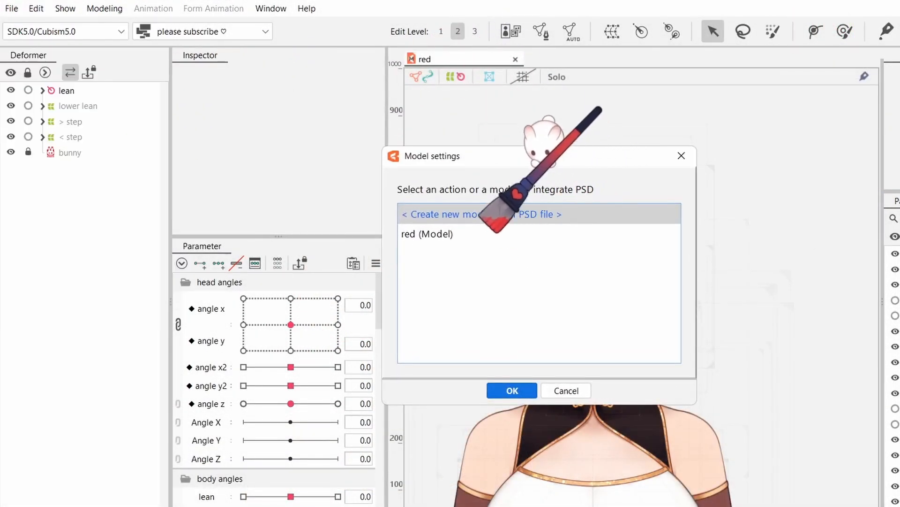
{"action": "left_click", "coordinate": [469, 232]}
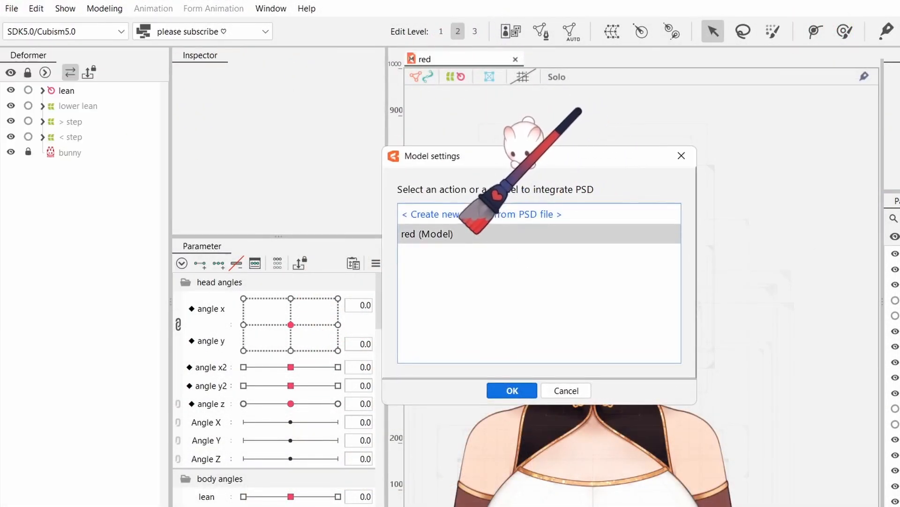
{"action": "double_click", "coordinate": [470, 231]}
{"action": "double_click", "coordinate": [481, 214]}
{"action": "left_click", "coordinate": [894, 218]}
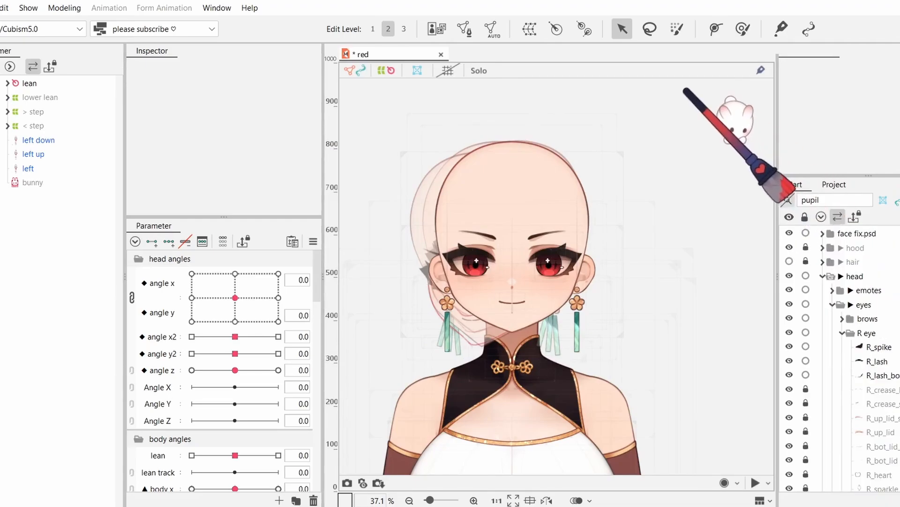
Give the three face fix.psd sketches draw order 1000 and 0% opacity, and add keyforms on angle x and angle y.
{"action": "left_click", "coordinate": [823, 233]}
{"action": "left_click", "coordinate": [862, 247]}
{"action": "left_click", "coordinate": [853, 276], "text": "shift"}
{"action": "left_click", "coordinate": [206, 162]}
{"action": "type", "text": "1000"}
{"action": "left_click", "coordinate": [169, 241]}
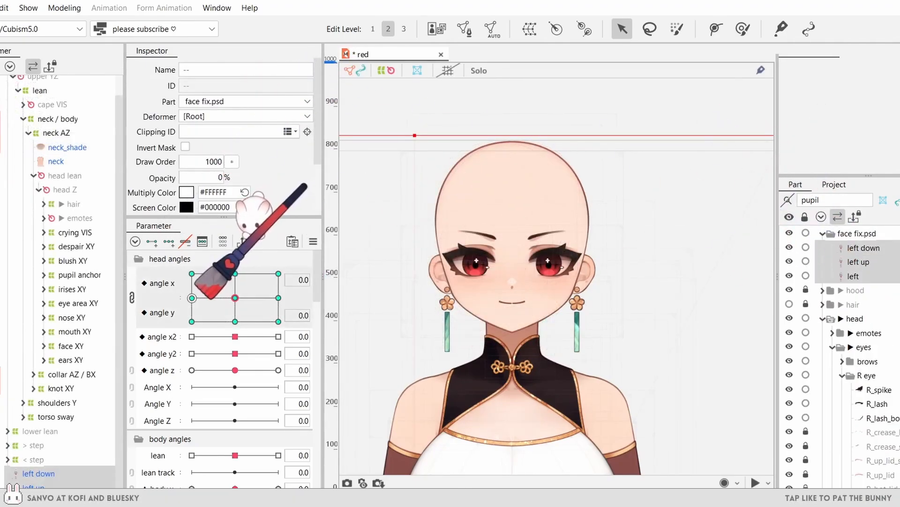
Set the left sketch's opacity to 70% at angle x -30 and angle y 0.
{"action": "left_click", "coordinate": [192, 298]}
{"action": "left_click", "coordinate": [854, 275]}
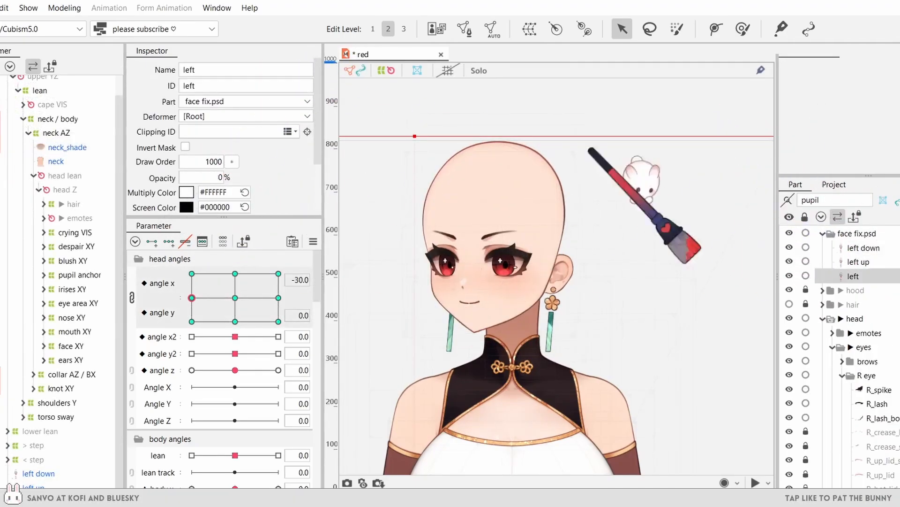
{"action": "type", "text": "70"}
{"action": "key", "text": "Return"}
Set the left up sketch's opacity to 70% at angle x -30 and angle y 30.
{"action": "left_click", "coordinate": [859, 261]}
{"action": "left_click", "coordinate": [192, 273]}
{"action": "left_click", "coordinate": [214, 177]}
{"action": "type", "text": "70"}
{"action": "key", "text": "Return"}
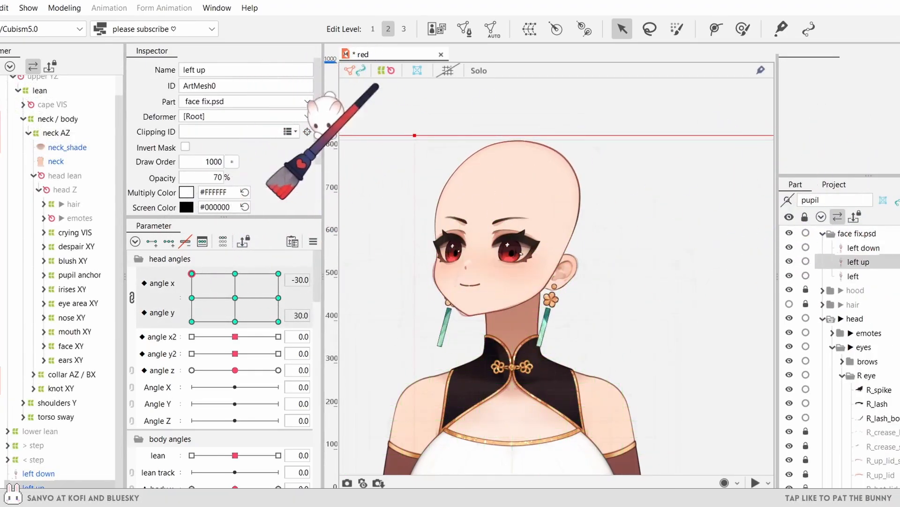
Set the left down sketch's opacity to 70% at angle x -30 and angle y -30.
{"action": "left_click", "coordinate": [863, 247]}
{"action": "left_click", "coordinate": [192, 321]}
{"action": "double_click", "coordinate": [213, 177]}
{"action": "type", "text": "70"}
{"action": "key", "text": "Return"}
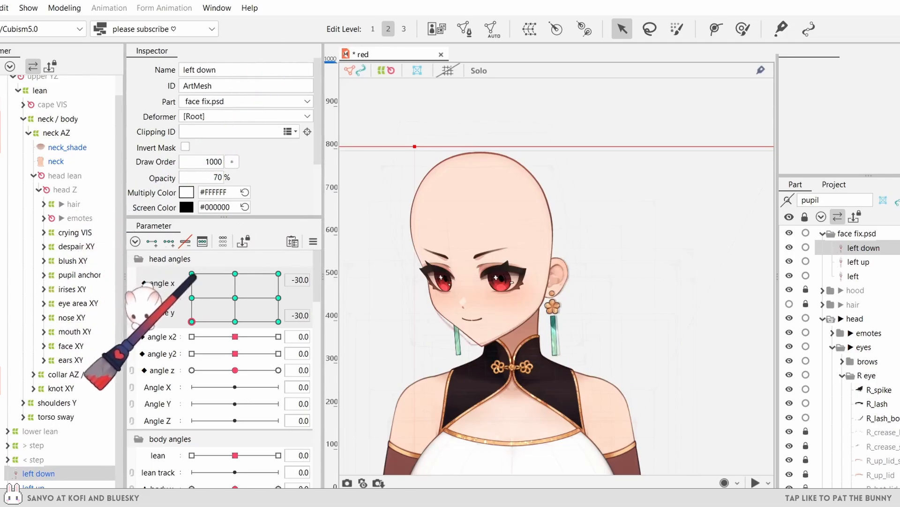
Filter the parts by "face", duplicate the face XY warp at the neutral pose, rename the copy face XY backup and hide it.
{"action": "left_click", "coordinate": [789, 200]}
{"action": "type", "text": "face"}
{"action": "left_click", "coordinate": [863, 262]}
{"action": "scroll", "coordinate": [464, 281], "scroll_direction": "up", "scroll_amount": 2}
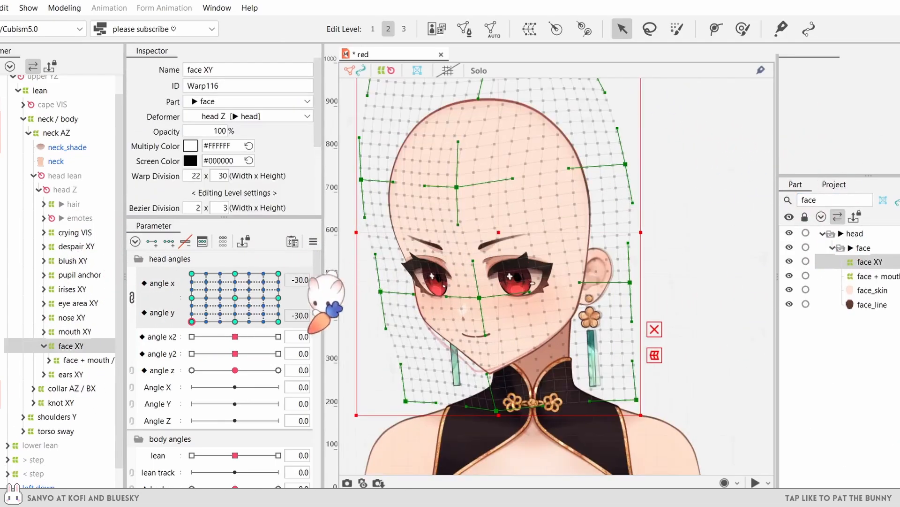
{"action": "left_click", "coordinate": [235, 298]}
{"action": "key", "text": "ctrl+c"}
{"action": "key", "text": "ctrl+v"}
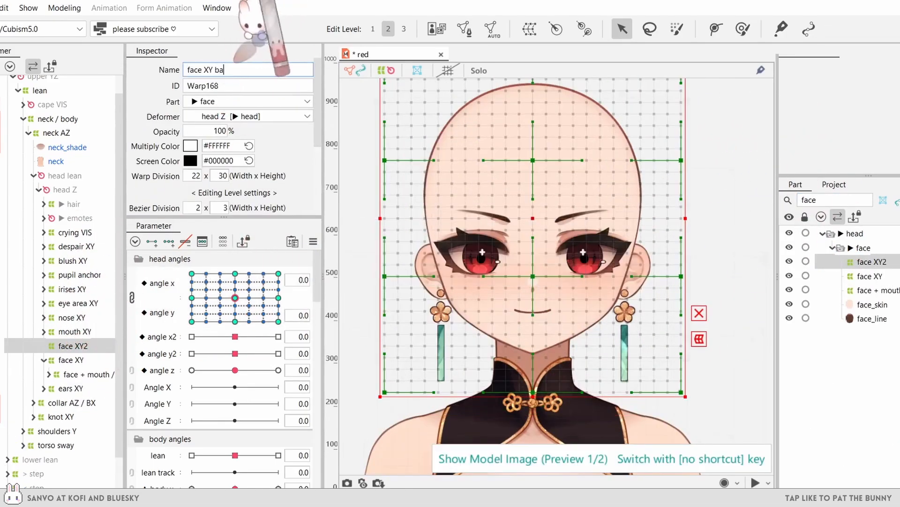
{"action": "left_click", "coordinate": [0, 346]}
Set the face XY warp's Bezier division to 4 by 6 and ready the deform brush at angle x -30.
{"action": "left_click", "coordinate": [70, 360]}
{"action": "left_click_drag", "start_coordinate": [235, 298], "coordinate": [145, 298]}
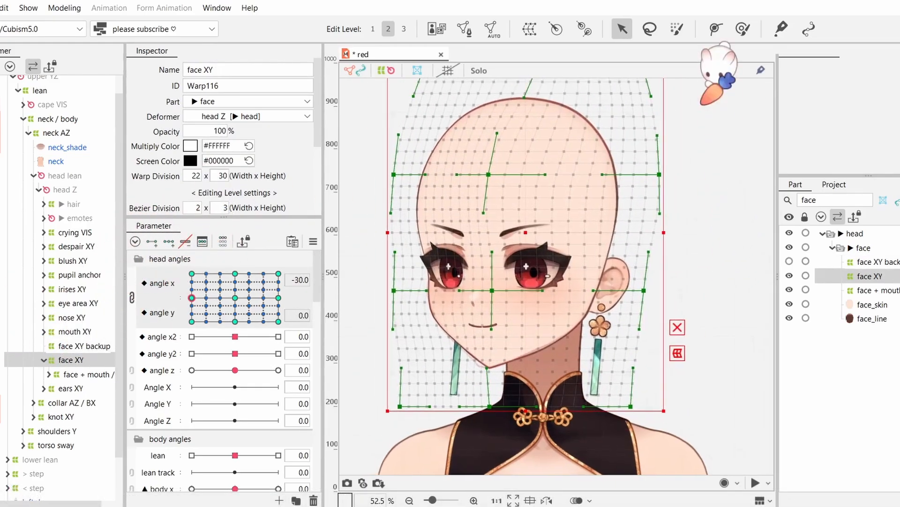
{"action": "left_click", "coordinate": [742, 28]}
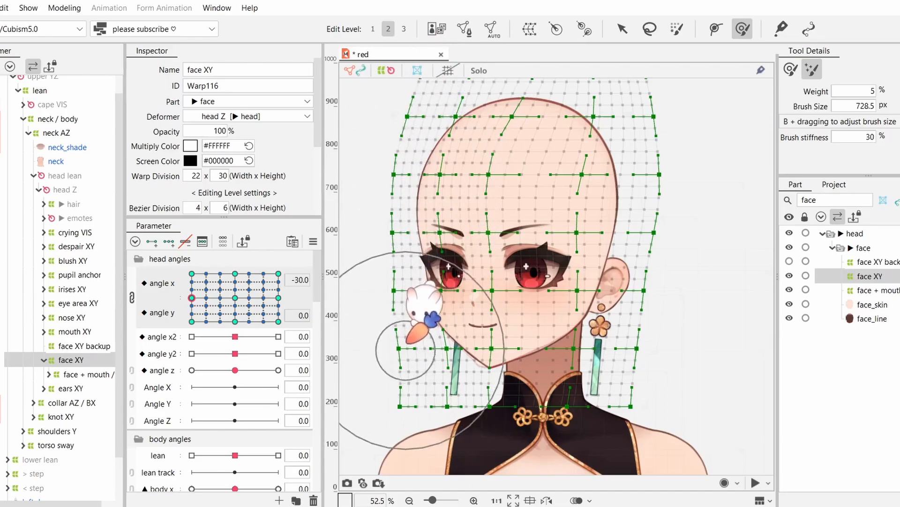
Fit the face XY jaw to the red sketches with the deform brush at angle x -30 with angle y 30, -30 and 0.
{"action": "left_click", "coordinate": [192, 274]}
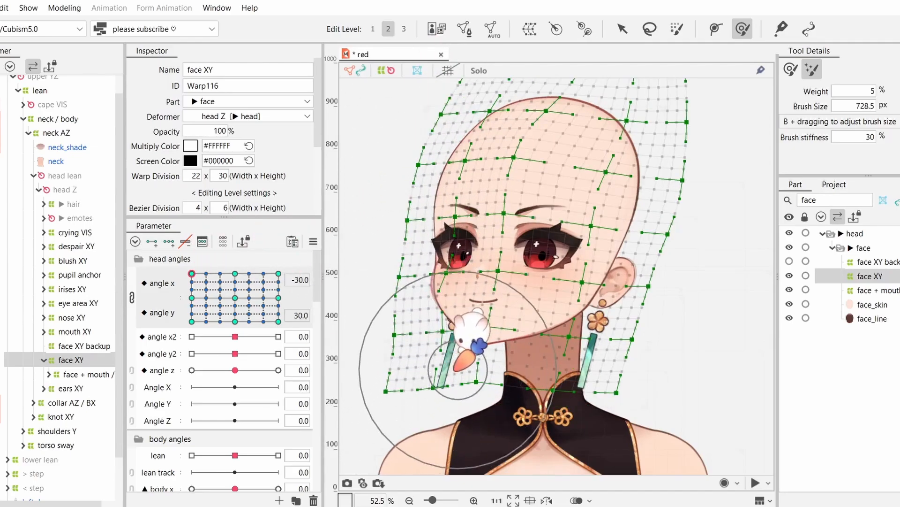
{"action": "left_click", "coordinate": [192, 321]}
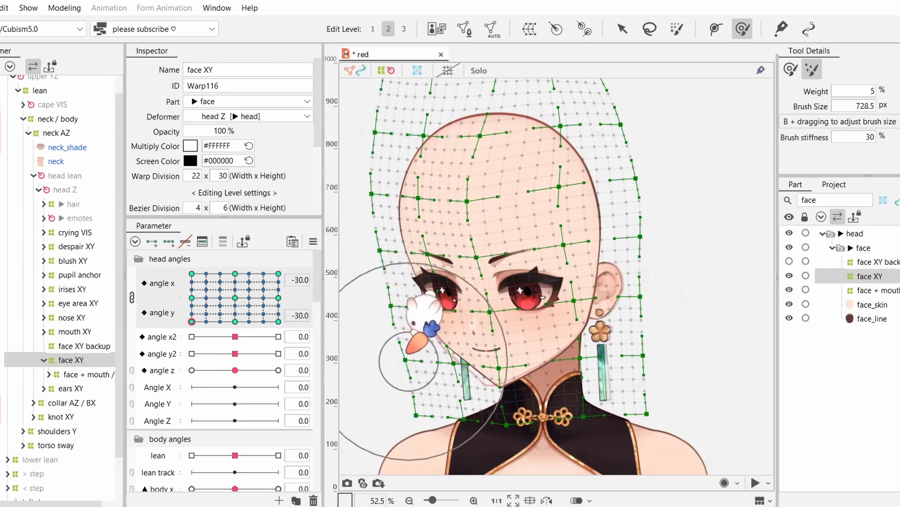
{"action": "right_click", "coordinate": [425, 384]}
{"action": "left_click", "coordinate": [437, 97]}
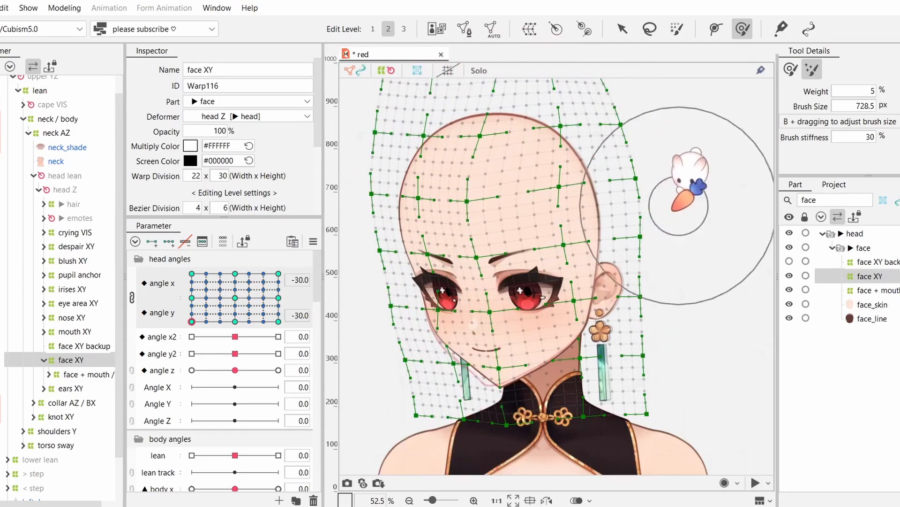
{"action": "left_click", "coordinate": [192, 298]}
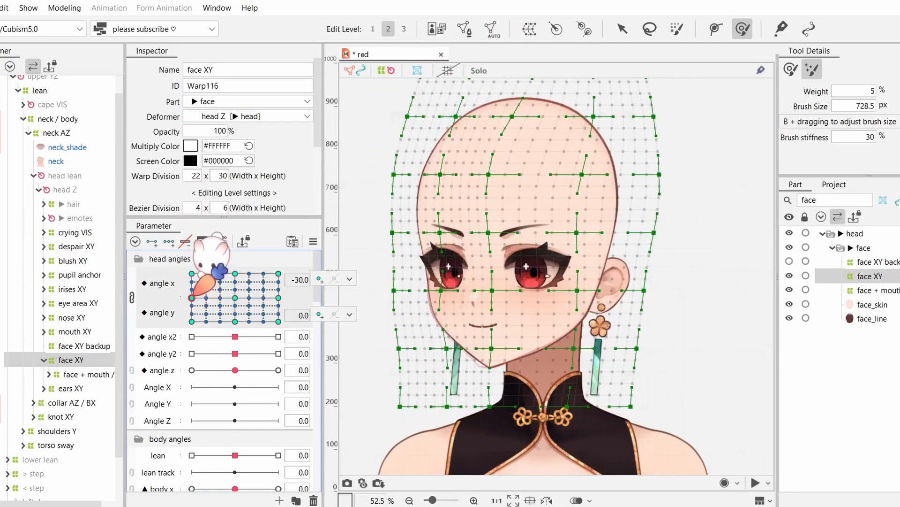
Open the face_skin mesh for editing and erase its outline vertices and right inner column, keeping the centre and left inner vertices.
{"action": "left_click", "coordinate": [49, 374]}
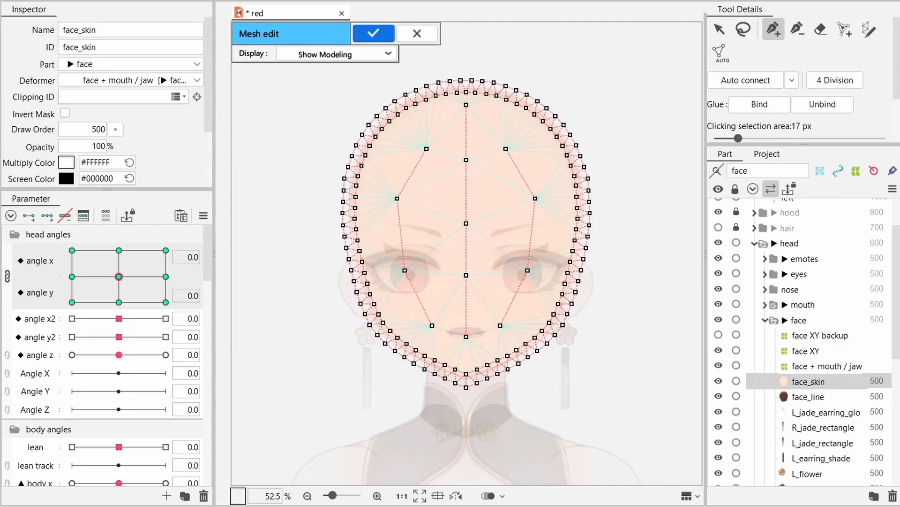
{"action": "scroll", "coordinate": [449, 305], "scroll_direction": "up", "scroll_amount": 2}
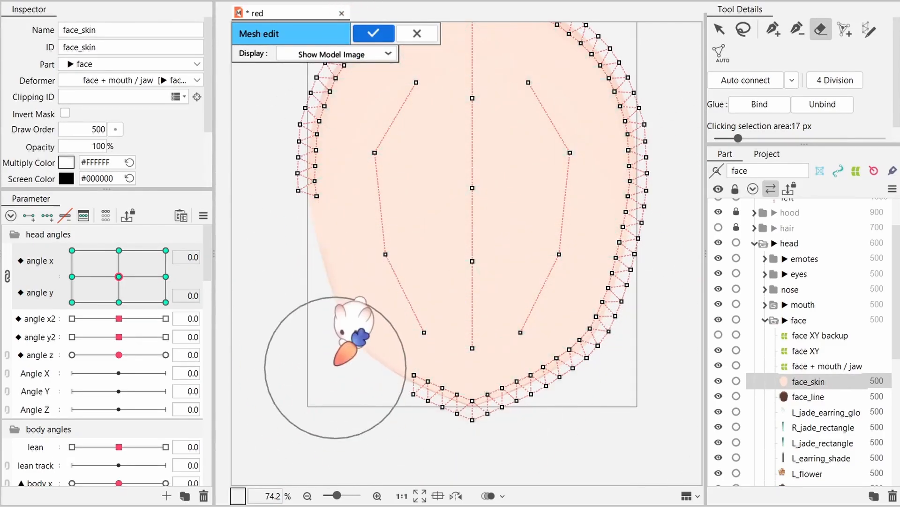
{"action": "left_click_drag", "start_coordinate": [392, 415], "coordinate": [326, 263]}
{"action": "scroll", "coordinate": [469, 241], "scroll_direction": "down", "scroll_amount": 2}
{"action": "left_click_drag", "start_coordinate": [521, 80], "coordinate": [500, 381]}
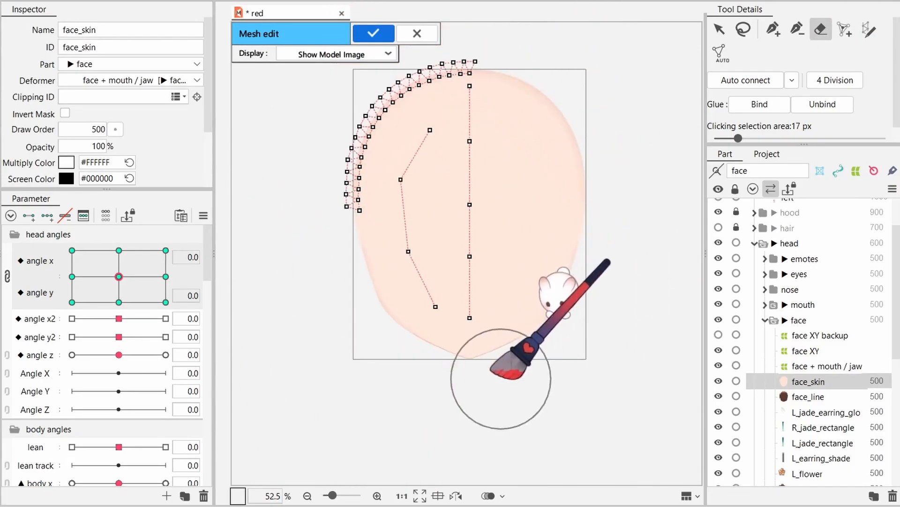
{"action": "mouse_move", "coordinate": [346, 225]}
{"action": "left_mouse_down"}
{"action": "mouse_move", "coordinate": [350, 205]}
{"action": "mouse_move", "coordinate": [450, 92]}
{"action": "left_mouse_up"}
Lay a stroke mesh along the left head outline up to the crown, with mesh width 24 and repeated density 37.
{"action": "left_click", "coordinate": [869, 29]}
{"action": "mouse_move", "coordinate": [355, 261]}
{"action": "left_mouse_down"}
{"action": "mouse_move", "coordinate": [393, 106]}
{"action": "mouse_move", "coordinate": [465, 90]}
{"action": "left_mouse_up"}
{"action": "scroll", "coordinate": [412, 101], "scroll_direction": "up", "scroll_amount": 2}
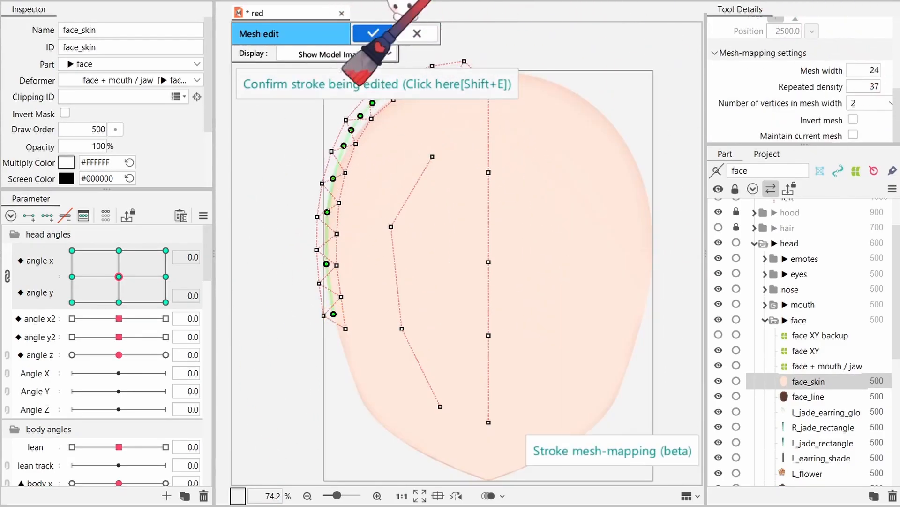
{"action": "scroll", "coordinate": [346, 80], "scroll_direction": "up", "scroll_amount": 2}
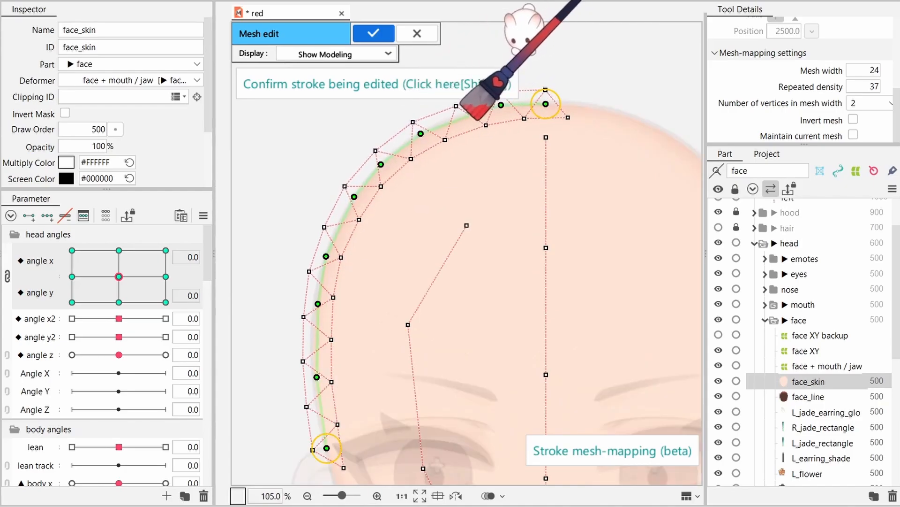
Continue the stroke mesh down the left cheek and jaw to the chin tip, with mesh width 22 and repeated density 13.
{"action": "scroll", "coordinate": [349, 222], "scroll_direction": "down", "scroll_amount": 1}
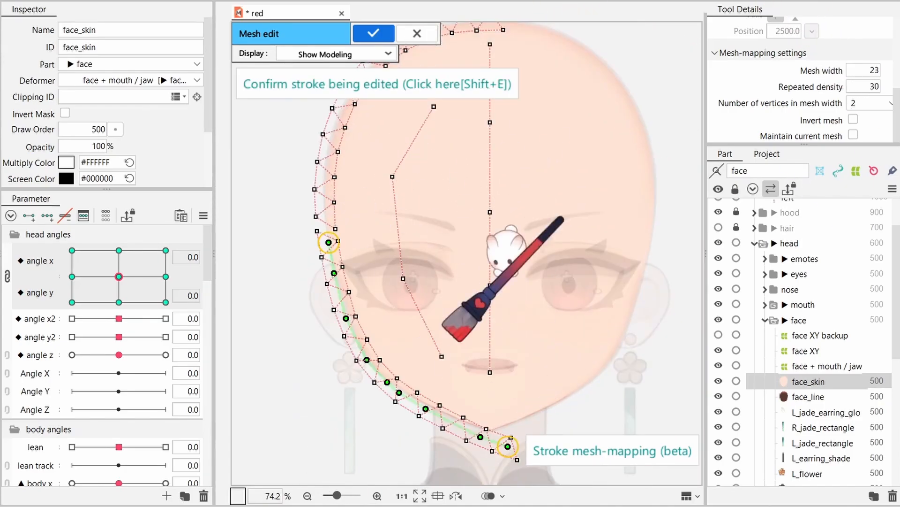
{"action": "scroll", "coordinate": [334, 283], "scroll_direction": "up", "scroll_amount": 2}
{"action": "left_click_drag", "start_coordinate": [334, 289], "coordinate": [327, 162]}
{"action": "left_click_drag", "start_coordinate": [407, 328], "coordinate": [255, 218]}
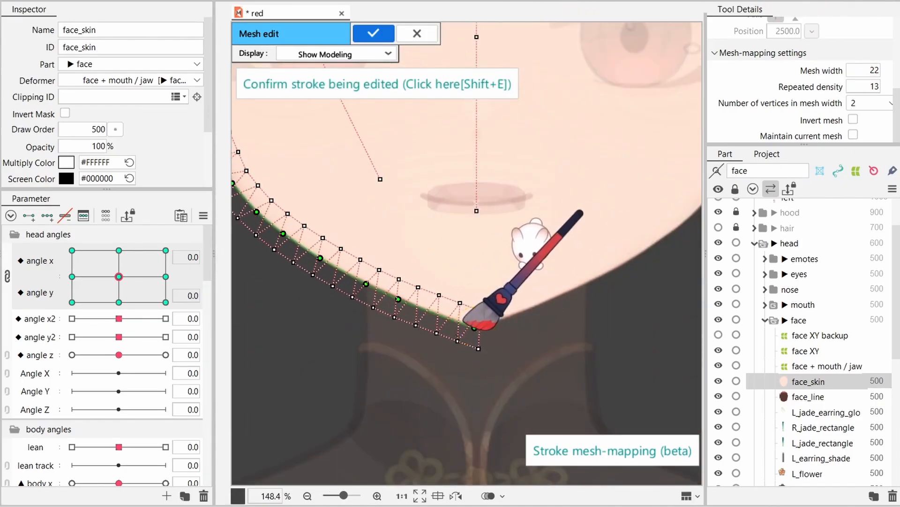
{"action": "left_click_drag", "start_coordinate": [368, 291], "coordinate": [502, 422]}
{"action": "key", "text": "shift+e"}
Tidy the vertices where the two left strokes meet beside the eye, and mirror the half mesh to the other side of the face.
{"action": "mouse_move", "coordinate": [356, 113]}
{"action": "left_mouse_down"}
{"action": "mouse_move", "coordinate": [339, 202]}
{"action": "mouse_move", "coordinate": [380, 258]}
{"action": "mouse_move", "coordinate": [384, 218]}
{"action": "left_mouse_up"}
{"action": "key", "text": "e"}
{"action": "left_click", "coordinate": [360, 262]}
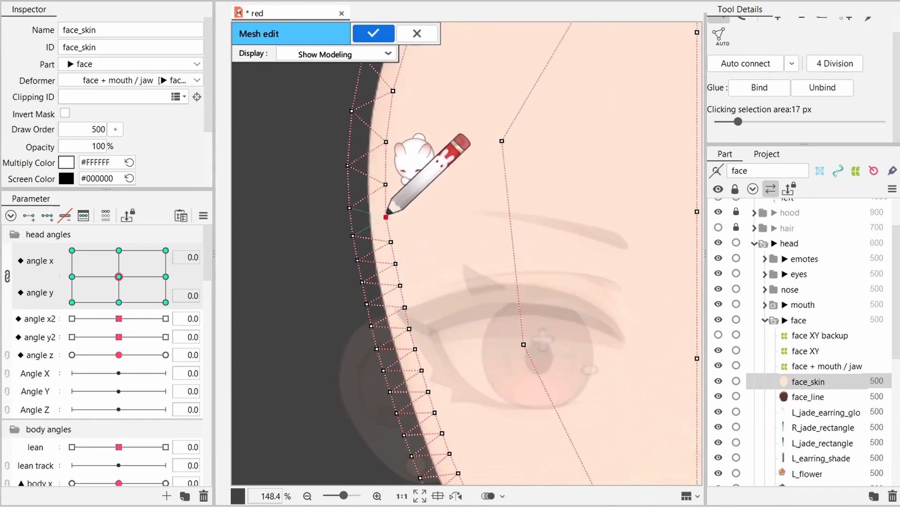
{"action": "scroll", "coordinate": [413, 244], "scroll_direction": "down", "scroll_amount": 2}
{"action": "left_click_drag", "start_coordinate": [483, 295], "coordinate": [469, 84]}
{"action": "scroll", "coordinate": [425, 301], "scroll_direction": "up", "scroll_amount": 2}
{"action": "left_click", "coordinate": [432, 313]}
{"action": "scroll", "coordinate": [450, 283], "scroll_direction": "down", "scroll_amount": 2}
{"action": "scroll", "coordinate": [440, 283], "scroll_direction": "up", "scroll_amount": 3}
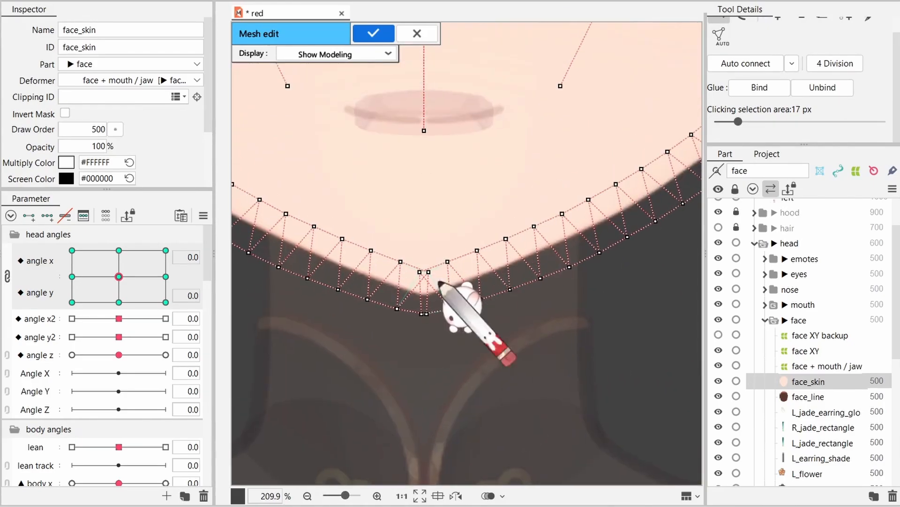
Clean up the doubled vertices at the chin tip and apply the face_skin mesh.
{"action": "left_click_drag", "start_coordinate": [441, 283], "coordinate": [434, 234]}
{"action": "left_click_drag", "start_coordinate": [392, 209], "coordinate": [457, 234]}
{"action": "scroll", "coordinate": [408, 191], "scroll_direction": "down", "scroll_amount": 2}
{"action": "scroll", "coordinate": [452, 91], "scroll_direction": "down", "scroll_amount": 2}
{"action": "key", "text": "ctrl+e"}
Replace the face_line mesh with a copy of the face_skin mesh.
{"action": "left_click", "coordinate": [808, 396]}
{"action": "key", "text": "ctrl+e"}
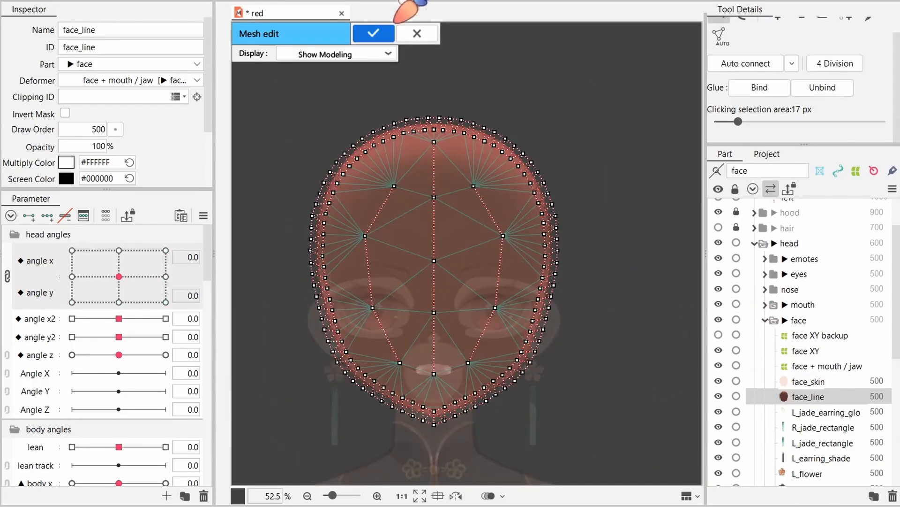
{"action": "key", "text": "ctrl+v"}
{"action": "key", "text": "ctrl+e"}
Edit the face_skin and face_line meshes together and bind all their vertices with glue.
{"action": "left_click", "coordinate": [808, 381]}
{"action": "left_click", "coordinate": [808, 396], "text": "ctrl"}
{"action": "key", "text": "ctrl+e"}
{"action": "key", "text": "ctrl+a"}
{"action": "left_click", "coordinate": [759, 88]}
{"action": "left_click", "coordinate": [374, 34]}
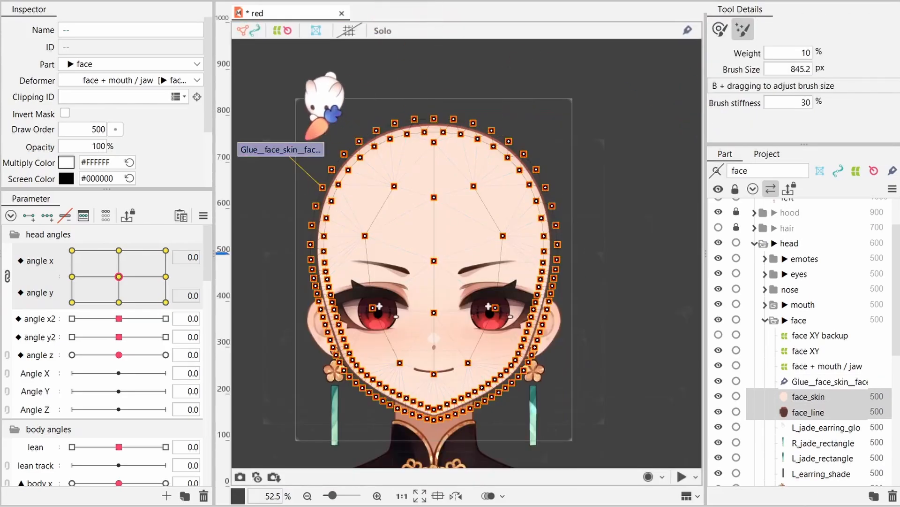
{"action": "left_click", "coordinate": [307, 148]}
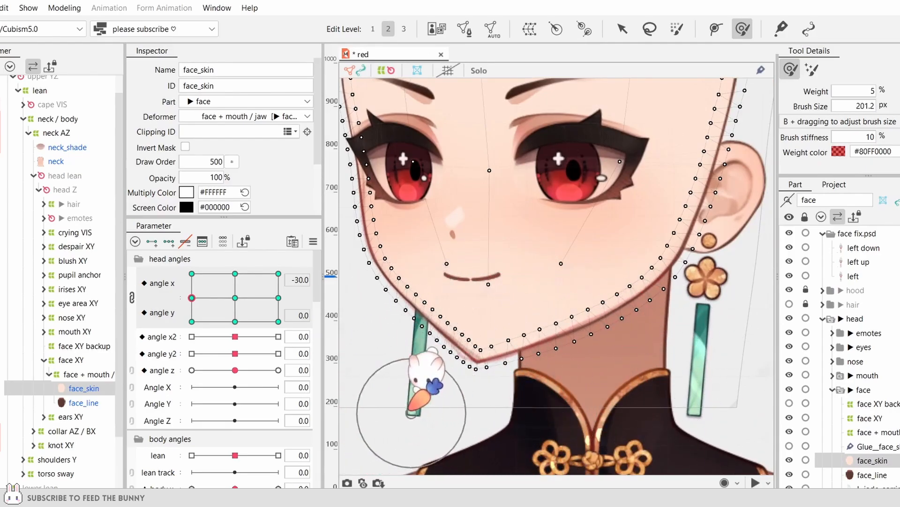
Refine the face_skin chin with the deform brush at angle x -30, angle y 0 to match the left sketch.
{"action": "left_click_drag", "start_coordinate": [636, 363], "coordinate": [589, 350]}
{"action": "scroll", "coordinate": [459, 377], "scroll_direction": "up", "scroll_amount": 3}
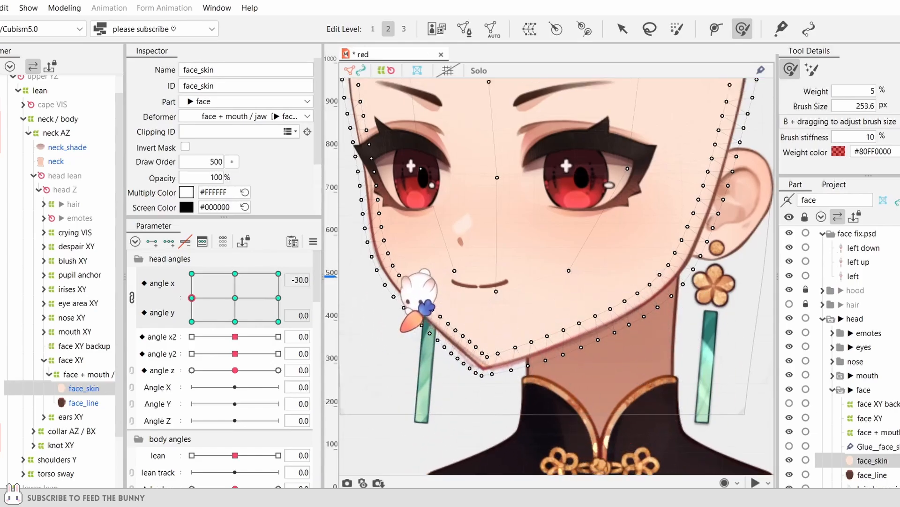
{"action": "left_click_drag", "start_coordinate": [522, 405], "coordinate": [525, 401]}
{"action": "left_click_drag", "start_coordinate": [514, 414], "coordinate": [513, 414]}
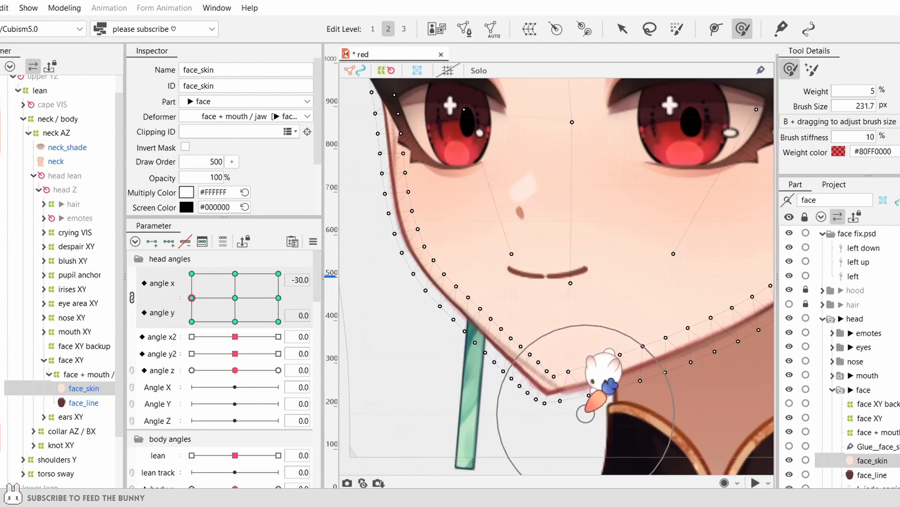
{"action": "left_click_drag", "start_coordinate": [438, 402], "coordinate": [426, 399]}
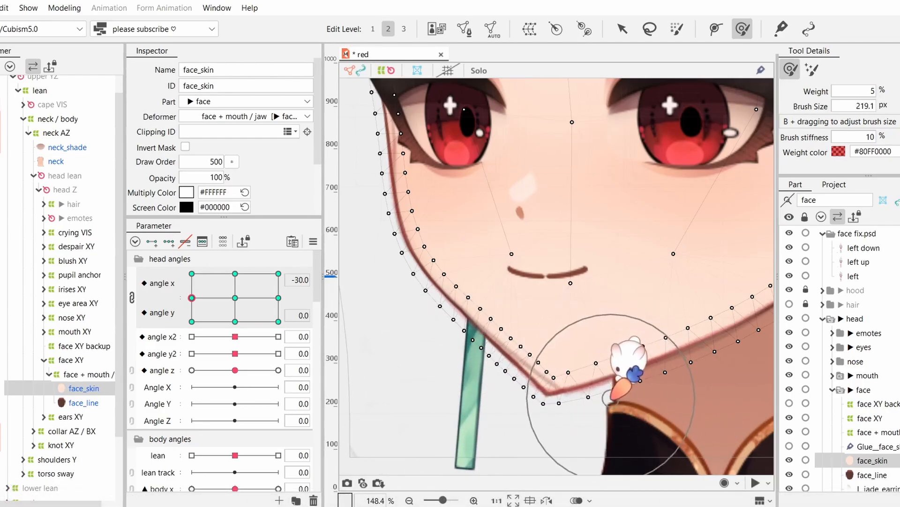
Smooth the face_skin cheek and jaw contour with the deform brush at angle x -30, angle y 0.
{"action": "scroll", "coordinate": [608, 398], "scroll_direction": "down", "scroll_amount": 3}
{"action": "left_click_drag", "start_coordinate": [453, 357], "coordinate": [513, 426]}
{"action": "left_click_drag", "start_coordinate": [500, 275], "coordinate": [502, 213]}
{"action": "left_click_drag", "start_coordinate": [505, 132], "coordinate": [501, 324]}
{"action": "scroll", "coordinate": [488, 389], "scroll_direction": "up", "scroll_amount": 3}
{"action": "mouse_move", "coordinate": [489, 388]}
{"action": "left_mouse_down"}
{"action": "mouse_move", "coordinate": [506, 264]}
{"action": "mouse_move", "coordinate": [436, 212]}
{"action": "left_mouse_up"}
{"action": "mouse_move", "coordinate": [497, 336]}
{"action": "left_mouse_down"}
{"action": "mouse_move", "coordinate": [483, 245]}
{"action": "mouse_move", "coordinate": [515, 262]}
{"action": "left_mouse_up"}
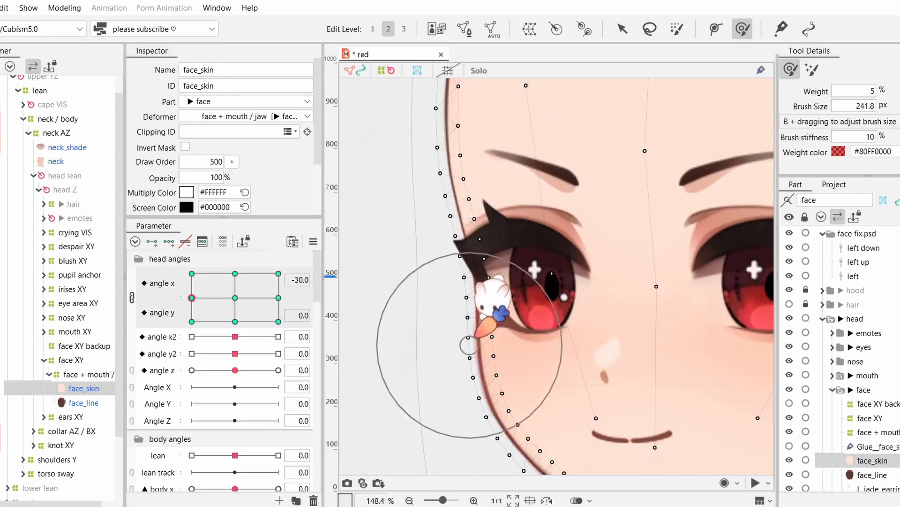
{"action": "left_click_drag", "start_coordinate": [519, 339], "coordinate": [448, 340]}
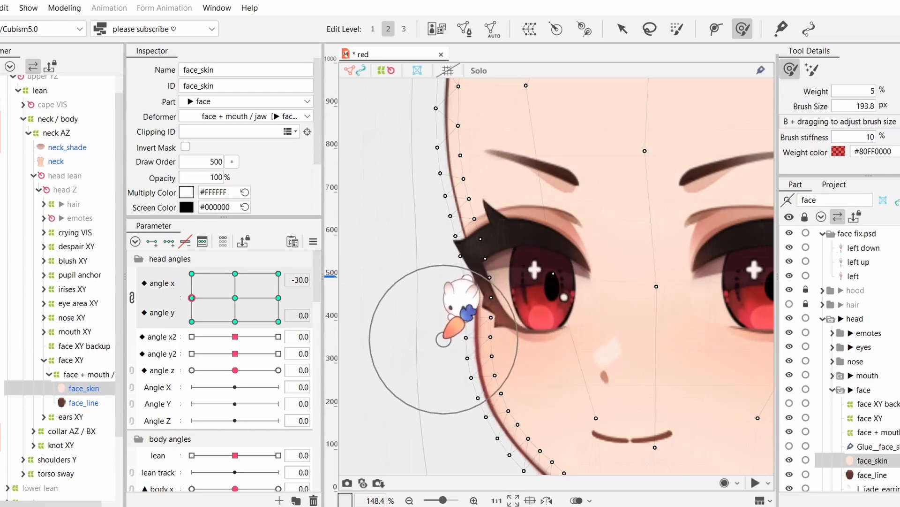
{"action": "left_click_drag", "start_coordinate": [431, 376], "coordinate": [426, 302]}
{"action": "left_click_drag", "start_coordinate": [497, 433], "coordinate": [451, 390]}
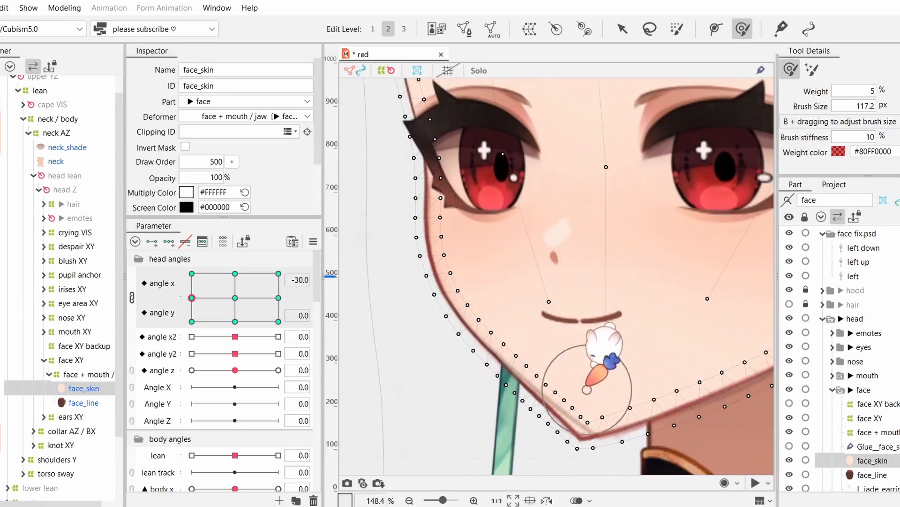
At angle x -30, angle y -30, brush the face_skin cheek contour toward the left down sketch.
{"action": "scroll", "coordinate": [497, 375], "scroll_direction": "down", "scroll_amount": 2}
{"action": "left_click", "coordinate": [191, 322]}
{"action": "scroll", "coordinate": [539, 394], "scroll_direction": "up", "scroll_amount": 1}
{"action": "mouse_move", "coordinate": [356, 408]}
{"action": "left_mouse_down"}
{"action": "mouse_move", "coordinate": [565, 414]}
{"action": "mouse_move", "coordinate": [530, 408]}
{"action": "left_mouse_up"}
{"action": "left_click_drag", "start_coordinate": [488, 229], "coordinate": [511, 394]}
{"action": "left_click_drag", "start_coordinate": [488, 207], "coordinate": [495, 172]}
{"action": "left_click_drag", "start_coordinate": [521, 267], "coordinate": [481, 271]}
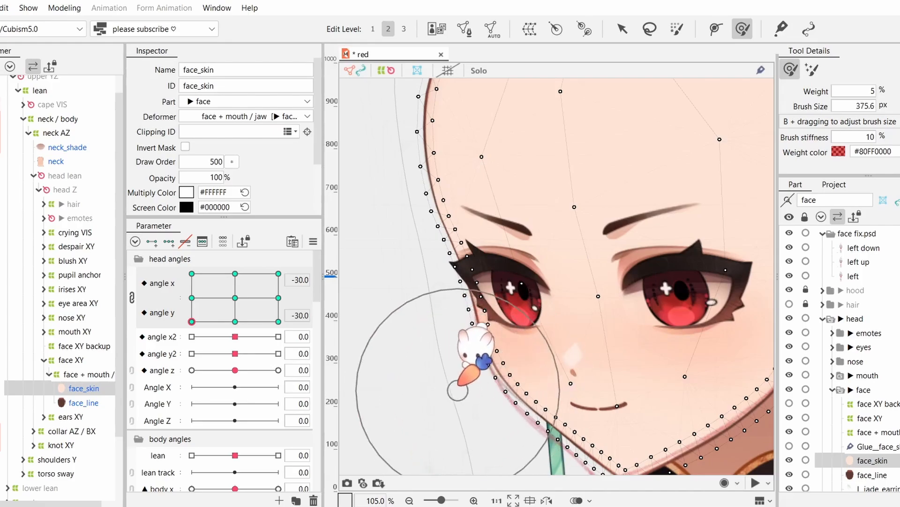
{"action": "scroll", "coordinate": [510, 381], "scroll_direction": "down", "scroll_amount": 2}
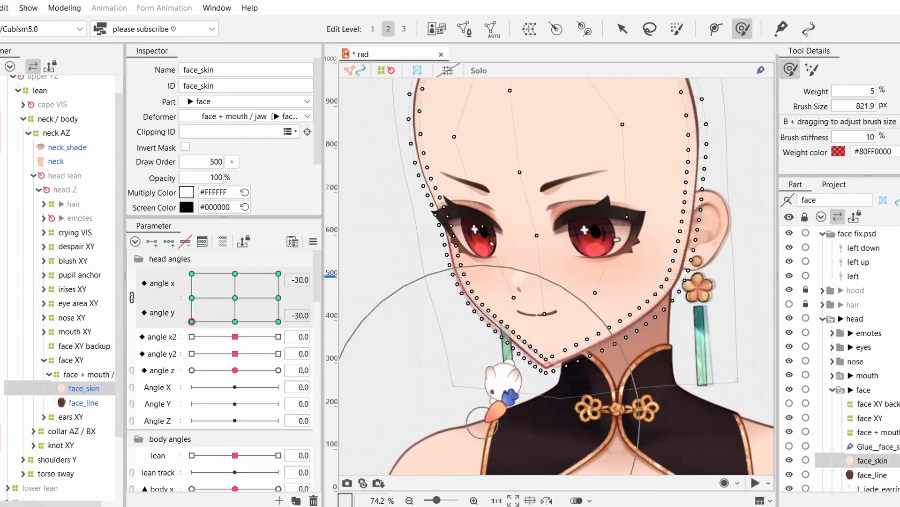
Refine the face_skin chin and lower jaw with the deform brush at angle x -30, angle y -30.
{"action": "scroll", "coordinate": [540, 400], "scroll_direction": "up", "scroll_amount": 2}
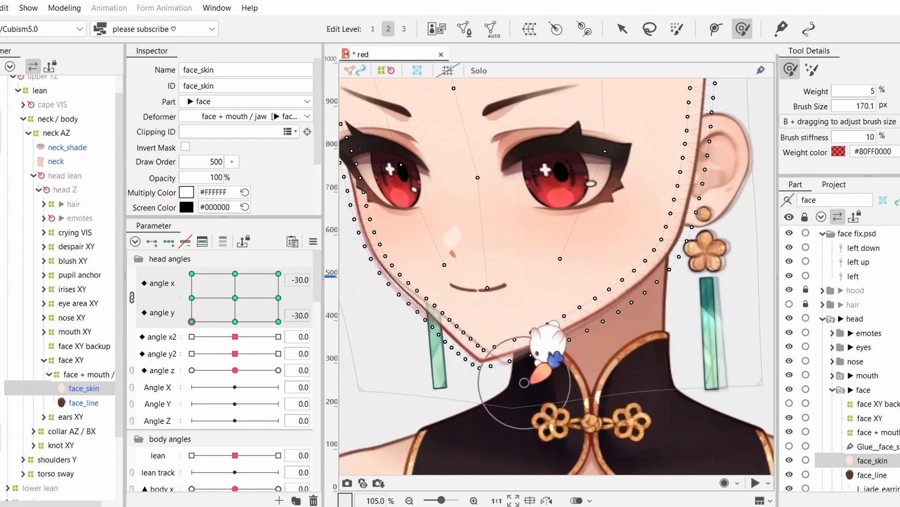
{"action": "mouse_move", "coordinate": [558, 388]}
{"action": "left_mouse_down"}
{"action": "mouse_move", "coordinate": [527, 360]}
{"action": "mouse_move", "coordinate": [458, 378]}
{"action": "mouse_move", "coordinate": [570, 385]}
{"action": "left_mouse_up"}
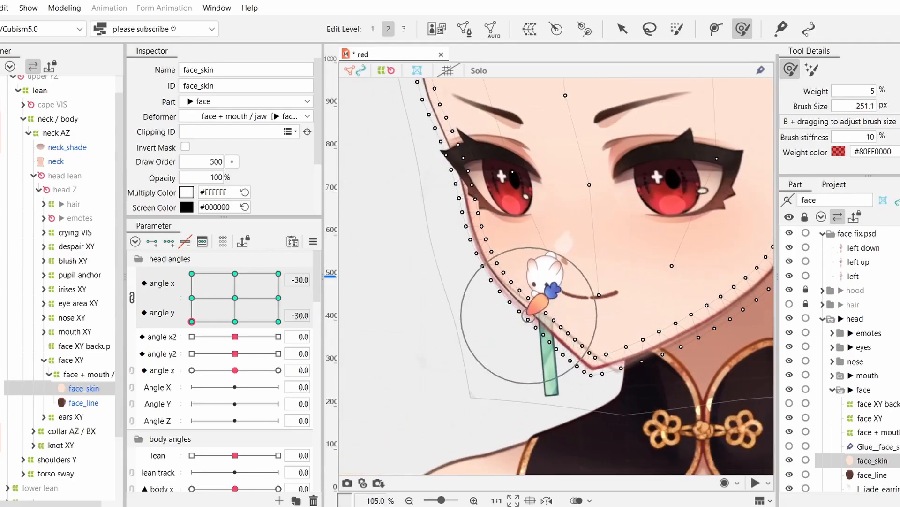
{"action": "mouse_move", "coordinate": [531, 317]}
{"action": "left_mouse_down"}
{"action": "mouse_move", "coordinate": [492, 315]}
{"action": "mouse_move", "coordinate": [479, 299]}
{"action": "left_mouse_up"}
{"action": "scroll", "coordinate": [469, 300], "scroll_direction": "up", "scroll_amount": 2}
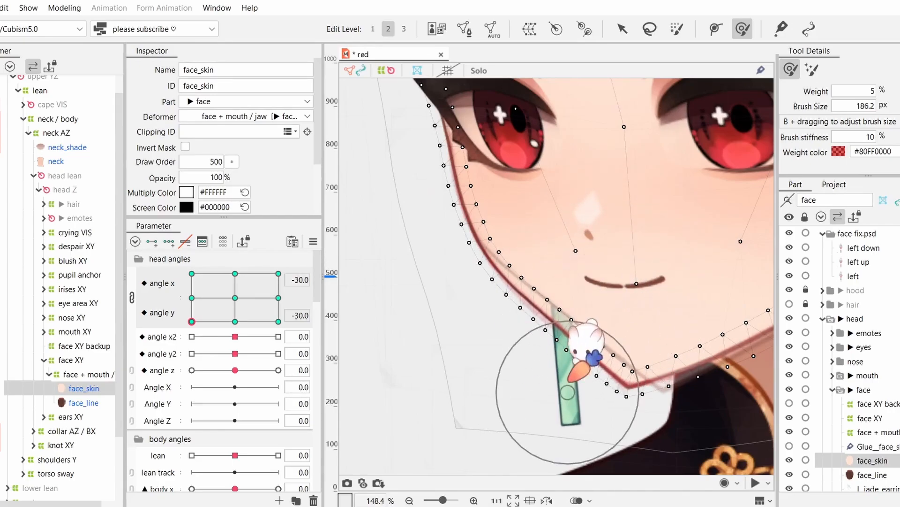
{"action": "mouse_move", "coordinate": [417, 285]}
{"action": "left_mouse_down"}
{"action": "mouse_move", "coordinate": [456, 283]}
{"action": "mouse_move", "coordinate": [530, 238]}
{"action": "mouse_move", "coordinate": [454, 311]}
{"action": "left_mouse_up"}
{"action": "left_click_drag", "start_coordinate": [480, 394], "coordinate": [446, 340]}
{"action": "scroll", "coordinate": [464, 305], "scroll_direction": "down", "scroll_amount": 3}
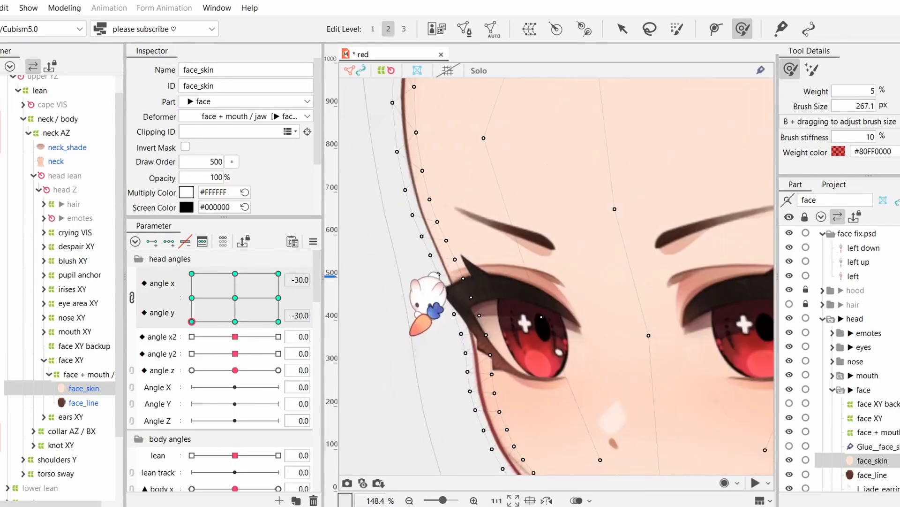
At angle x -30, angle y 30, brush the face_skin jaw toward the left up sketch.
{"action": "key", "text": "ctrl+h"}
{"action": "left_click_drag", "start_coordinate": [192, 322], "coordinate": [192, 273]}
{"action": "key", "text": "ctrl+h"}
{"action": "scroll", "coordinate": [448, 282], "scroll_direction": "up", "scroll_amount": 1}
{"action": "key", "text": "b"}
{"action": "left_click_drag", "start_coordinate": [439, 413], "coordinate": [454, 413]}
{"action": "mouse_move", "coordinate": [473, 215]}
{"action": "left_mouse_down"}
{"action": "mouse_move", "coordinate": [516, 245]}
{"action": "mouse_move", "coordinate": [454, 318]}
{"action": "left_mouse_up"}
{"action": "scroll", "coordinate": [512, 238], "scroll_direction": "up", "scroll_amount": 1}
{"action": "key", "text": "b"}
{"action": "left_click_drag", "start_coordinate": [498, 439], "coordinate": [434, 376]}
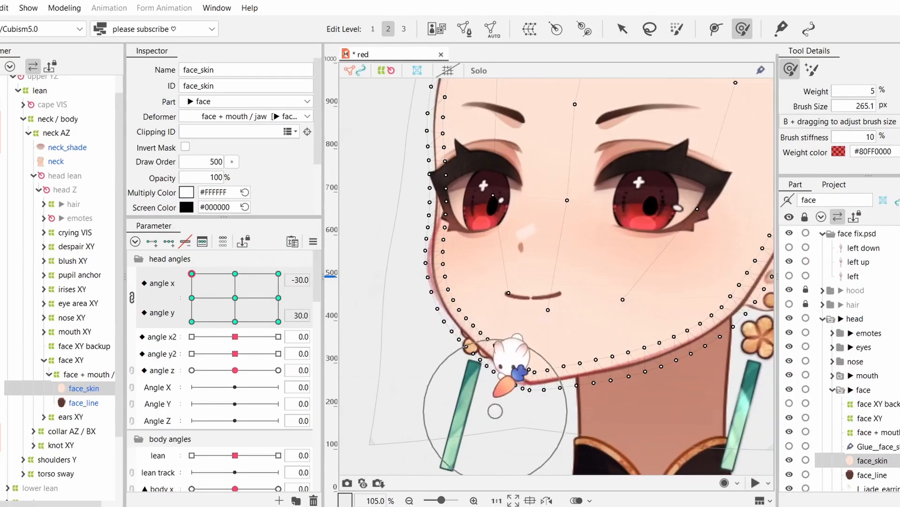
Shape the face_skin chin and underside of the jaw with the deform brush at angle x -30, angle y 30.
{"action": "scroll", "coordinate": [582, 413], "scroll_direction": "down", "scroll_amount": 1}
{"action": "key", "text": "b"}
{"action": "mouse_move", "coordinate": [530, 440]}
{"action": "left_mouse_down"}
{"action": "mouse_move", "coordinate": [570, 444]}
{"action": "mouse_move", "coordinate": [496, 427]}
{"action": "left_mouse_up"}
{"action": "scroll", "coordinate": [604, 407], "scroll_direction": "up", "scroll_amount": 1}
{"action": "key", "text": "b"}
{"action": "left_click_drag", "start_coordinate": [603, 407], "coordinate": [654, 409]}
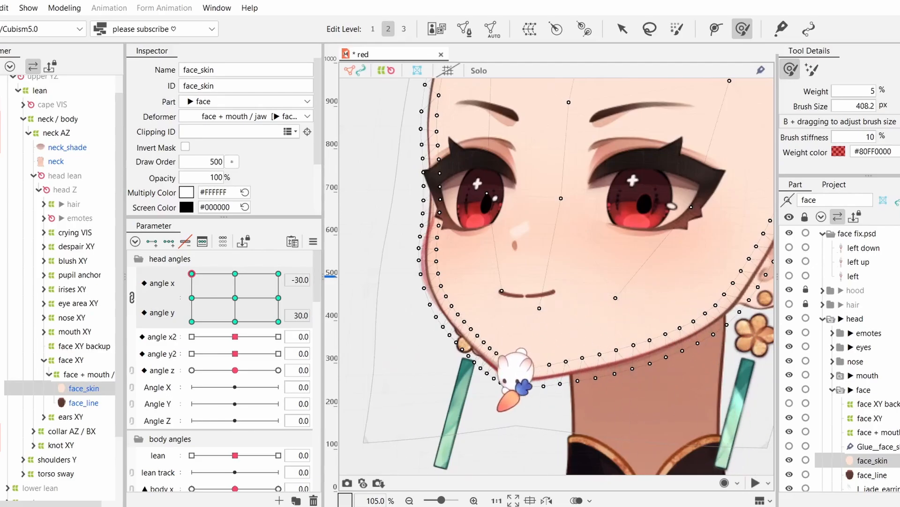
{"action": "left_click_drag", "start_coordinate": [498, 410], "coordinate": [582, 408]}
{"action": "key", "text": "b"}
{"action": "left_click_drag", "start_coordinate": [582, 408], "coordinate": [552, 415]}
Round out the face_skin far cheek with the deform brush at angle x -30, angle y 30.
{"action": "scroll", "coordinate": [605, 282], "scroll_direction": "up", "scroll_amount": 1}
{"action": "left_click_drag", "start_coordinate": [569, 210], "coordinate": [565, 242]}
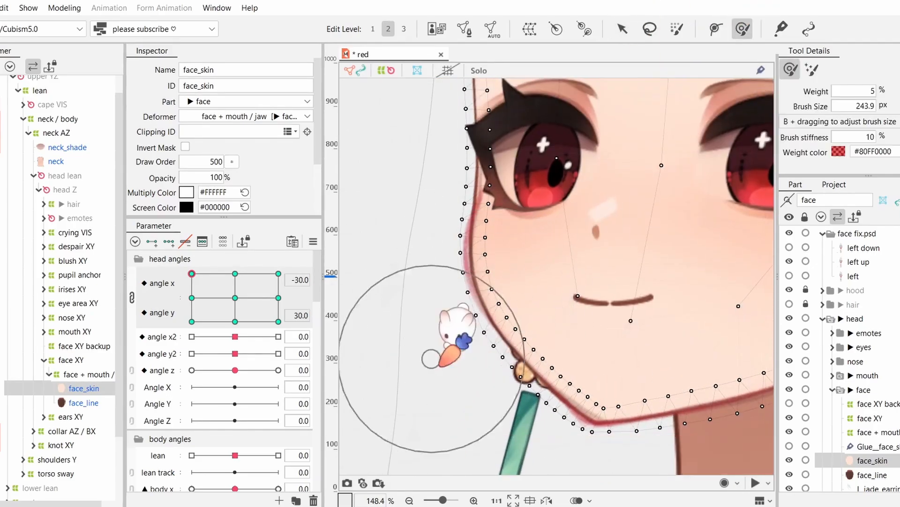
{"action": "scroll", "coordinate": [451, 349], "scroll_direction": "down", "scroll_amount": 1}
{"action": "key", "text": "b"}
{"action": "left_click_drag", "start_coordinate": [480, 322], "coordinate": [488, 320]}
{"action": "left_click_drag", "start_coordinate": [505, 380], "coordinate": [495, 293]}
{"action": "mouse_move", "coordinate": [567, 369]}
{"action": "left_mouse_down"}
{"action": "mouse_move", "coordinate": [518, 366]}
{"action": "mouse_move", "coordinate": [517, 470]}
{"action": "left_mouse_up"}
{"action": "key", "text": "b"}
{"action": "left_click_drag", "start_coordinate": [513, 281], "coordinate": [495, 279]}
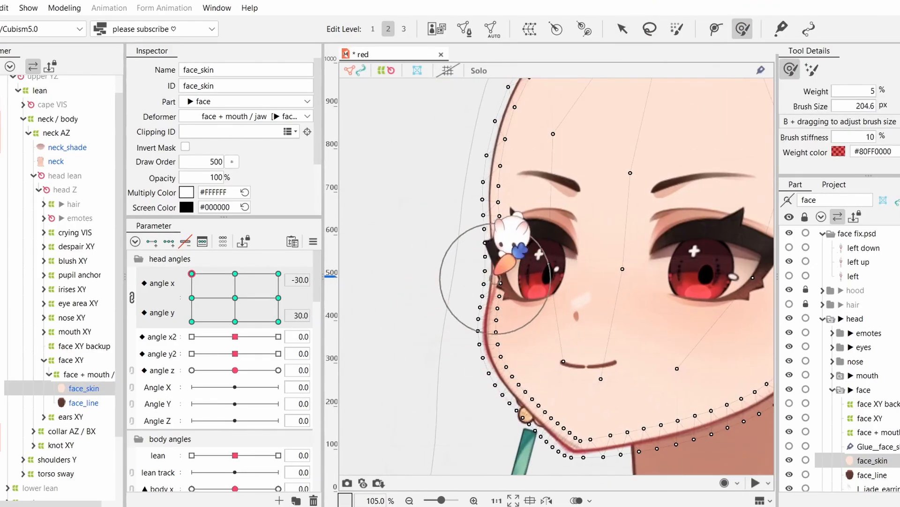
Refine the face_skin contour beside the far eye with smaller deform brush strokes at angle x -30, angle y 30.
{"action": "scroll", "coordinate": [462, 350], "scroll_direction": "up", "scroll_amount": 1}
{"action": "key", "text": "b"}
{"action": "left_click_drag", "start_coordinate": [490, 346], "coordinate": [539, 345]}
{"action": "scroll", "coordinate": [472, 319], "scroll_direction": "down", "scroll_amount": 1}
{"action": "scroll", "coordinate": [515, 281], "scroll_direction": "up", "scroll_amount": 2}
{"action": "key", "text": "b"}
{"action": "left_click_drag", "start_coordinate": [458, 300], "coordinate": [401, 299]}
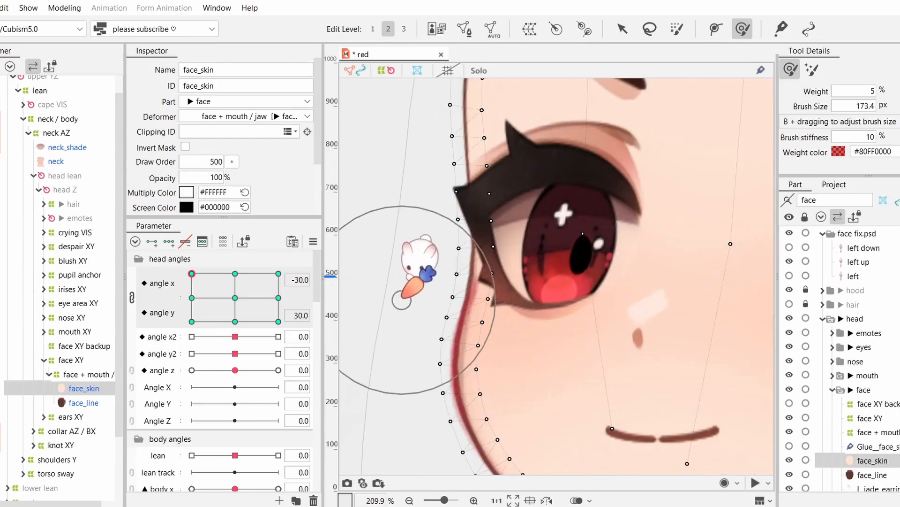
{"action": "scroll", "coordinate": [482, 280], "scroll_direction": "down", "scroll_amount": 1}
{"action": "key", "text": "b"}
{"action": "left_click_drag", "start_coordinate": [404, 378], "coordinate": [422, 378]}
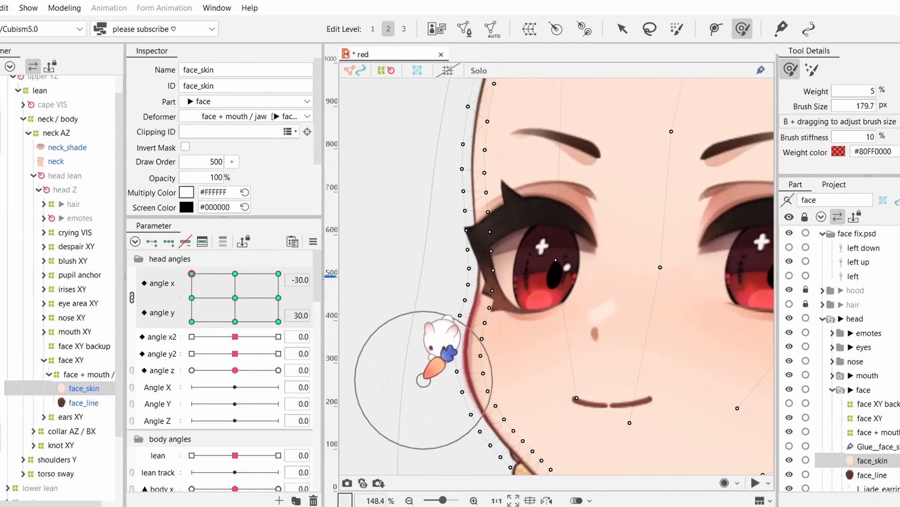
Preview the refined face shape in the physics viewer by moving the head across the left-facing poses.
{"action": "scroll", "coordinate": [421, 385], "scroll_direction": "down", "scroll_amount": 1}
{"action": "scroll", "coordinate": [558, 277], "scroll_direction": "down", "scroll_amount": 2}
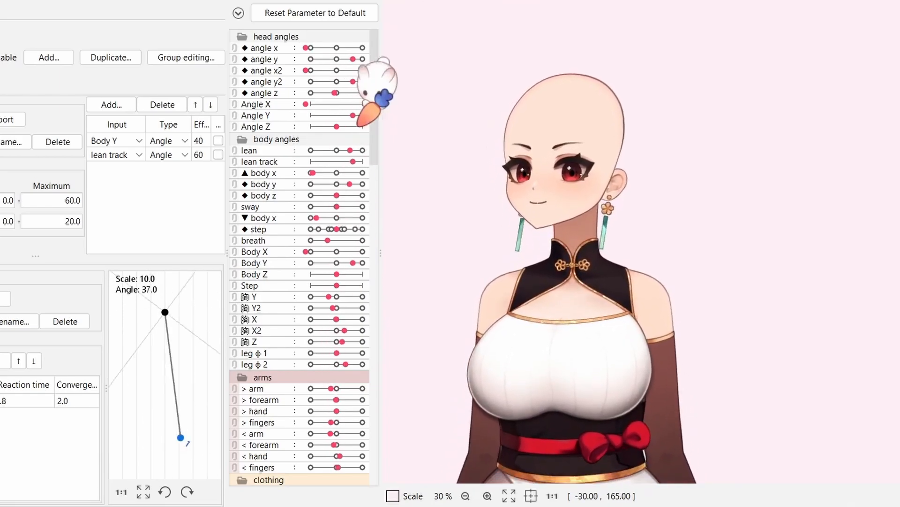
{"action": "left_click_drag", "start_coordinate": [401, 401], "coordinate": [560, 408]}
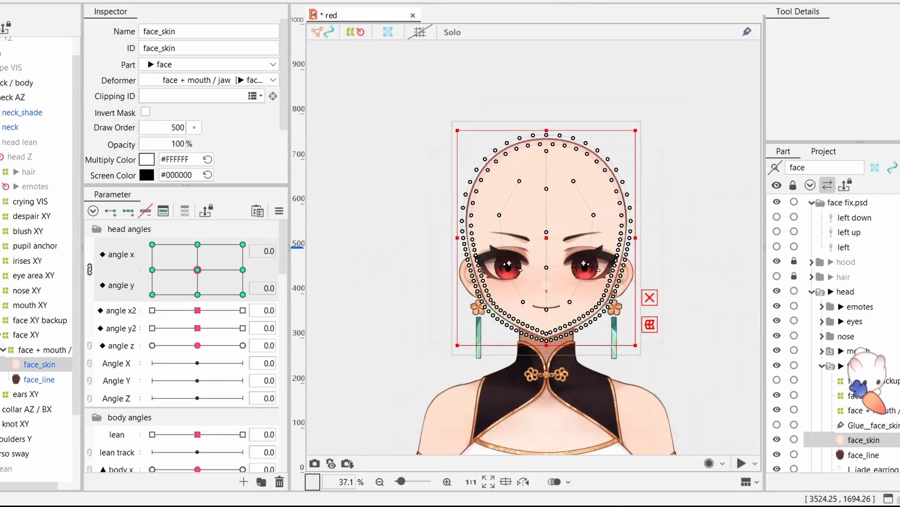
Delete the glue between face_skin and face_line, and select the face_skin mesh.
{"action": "left_click", "coordinate": [859, 425]}
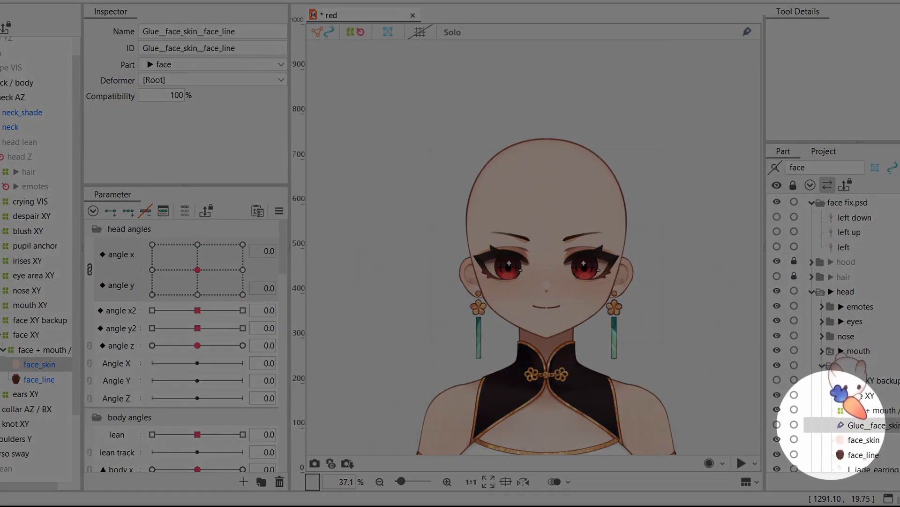
{"action": "key", "text": "Delete"}
{"action": "left_click", "coordinate": [863, 425]}
{"action": "mouse_move", "coordinate": [198, 269]}
{"action": "left_mouse_down"}
{"action": "mouse_move", "coordinate": [152, 244]}
{"action": "mouse_move", "coordinate": [197, 270]}
{"action": "left_mouse_up"}
{"action": "left_click", "coordinate": [863, 439]}
{"action": "left_click", "coordinate": [864, 425]}
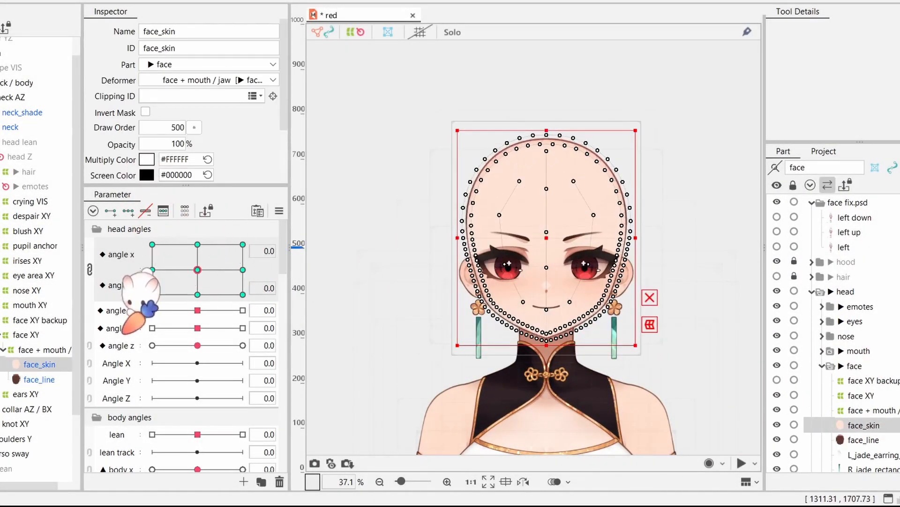
Compare the face_skin and face_line meshes at angle x -30 with angle y 30 and -30.
{"action": "left_click", "coordinate": [152, 244]}
{"action": "scroll", "coordinate": [552, 200], "scroll_direction": "up", "scroll_amount": 2}
{"action": "scroll", "coordinate": [472, 331], "scroll_direction": "up", "scroll_amount": 2}
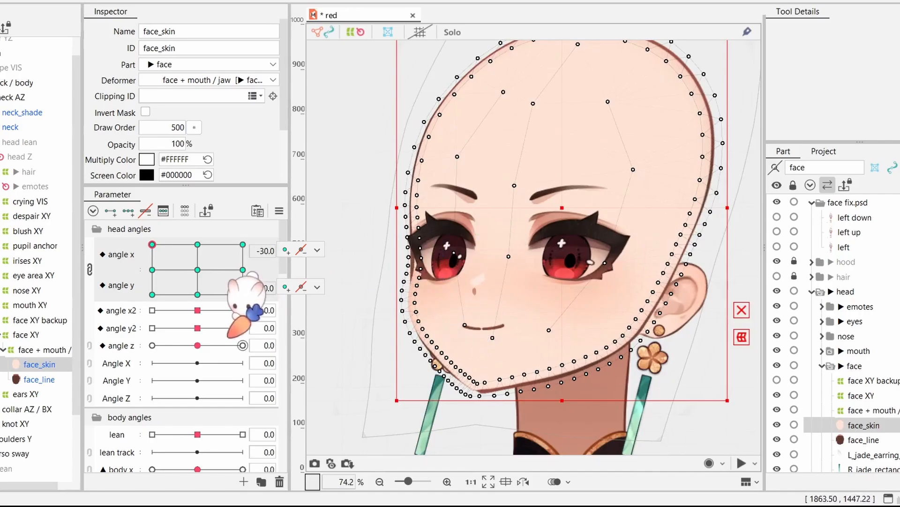
{"action": "left_click", "coordinate": [55, 379]}
{"action": "left_click_drag", "start_coordinate": [152, 245], "coordinate": [152, 294]}
{"action": "left_click", "coordinate": [53, 365]}
{"action": "left_click", "coordinate": [53, 378]}
{"action": "left_click", "coordinate": [53, 364]}
{"action": "left_click", "coordinate": [52, 378]}
{"action": "left_click", "coordinate": [52, 364]}
{"action": "left_click", "coordinate": [53, 378]}
{"action": "scroll", "coordinate": [509, 293], "scroll_direction": "down", "scroll_amount": 2}
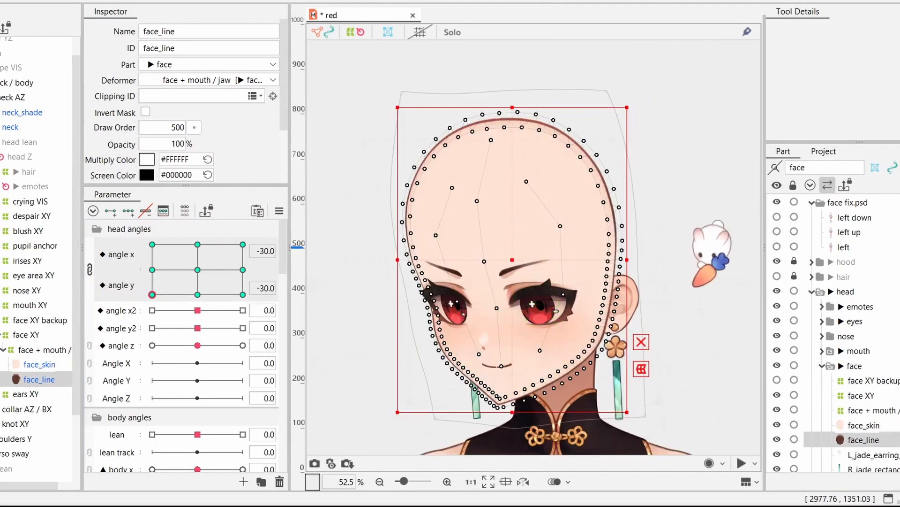
Examine the face_line chin at angle x 0, angle y 30 with the deform brush ready, and return to angle x -30.
{"action": "left_click_drag", "start_coordinate": [694, 292], "coordinate": [686, 264]}
{"action": "mouse_move", "coordinate": [152, 294]}
{"action": "left_mouse_down"}
{"action": "mouse_move", "coordinate": [157, 261]}
{"action": "mouse_move", "coordinate": [198, 244]}
{"action": "left_mouse_up"}
{"action": "key", "text": "b"}
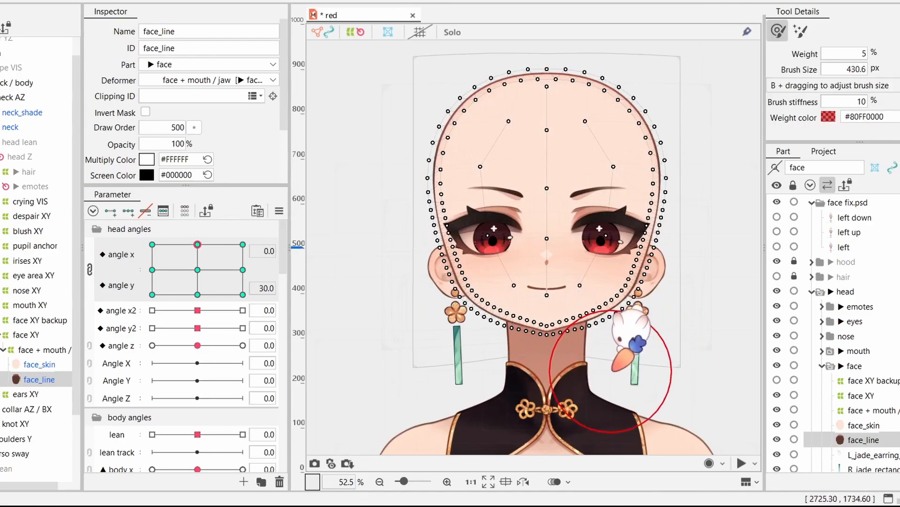
{"action": "scroll", "coordinate": [567, 384], "scroll_direction": "up", "scroll_amount": 2}
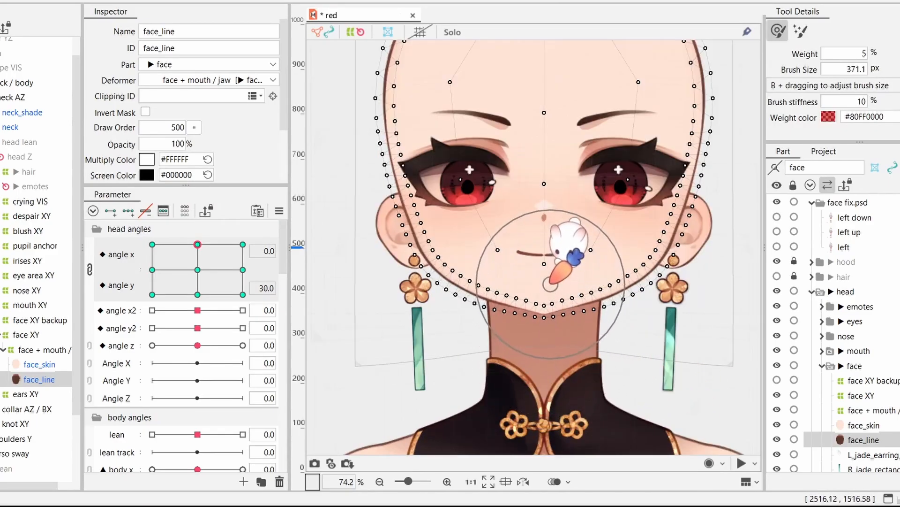
{"action": "left_click", "coordinate": [152, 244]}
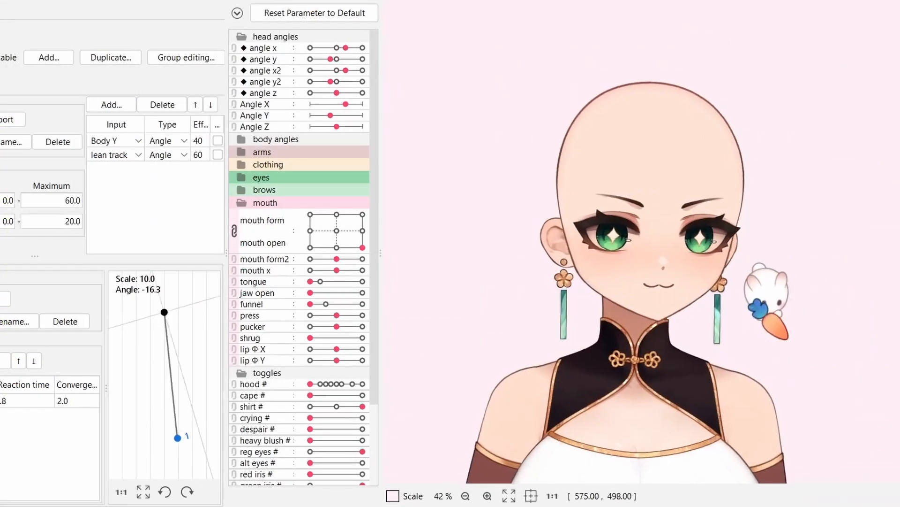
Preview the finished head angles in the physics viewer by turning the head in different directions.
{"action": "left_click_drag", "start_coordinate": [365, 337], "coordinate": [851, 301]}
{"action": "left_click_drag", "start_coordinate": [495, 190], "coordinate": [387, 209]}
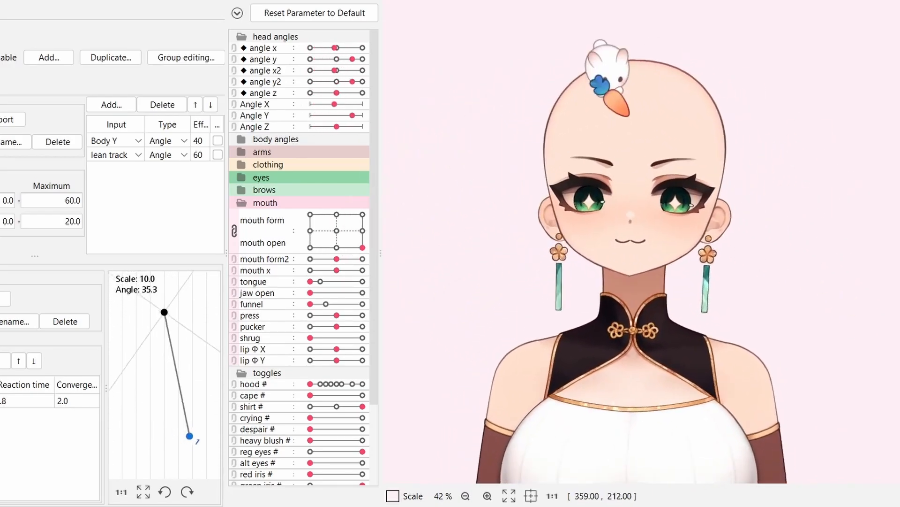
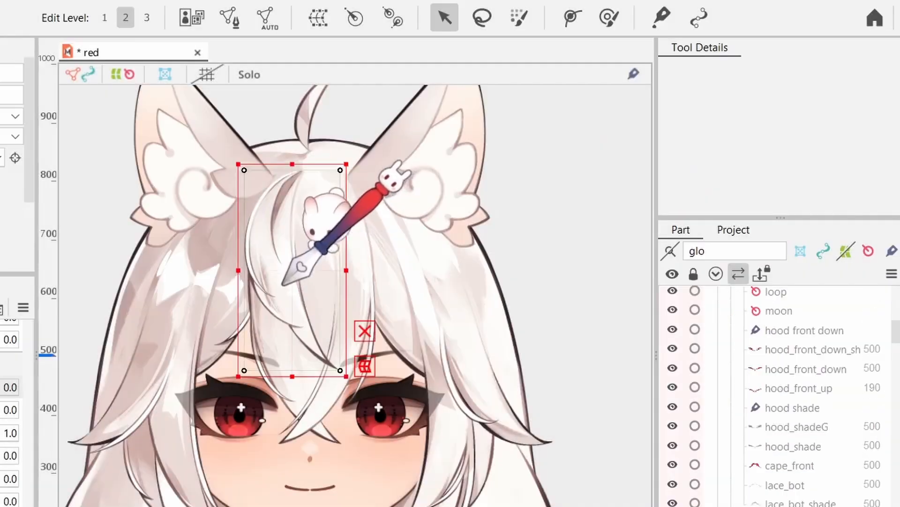
Open the mesh of H_mid_top for editing and generate it automatically with the hair preset.
{"action": "left_click", "coordinate": [228, 19]}
{"action": "left_click", "coordinate": [675, 99]}
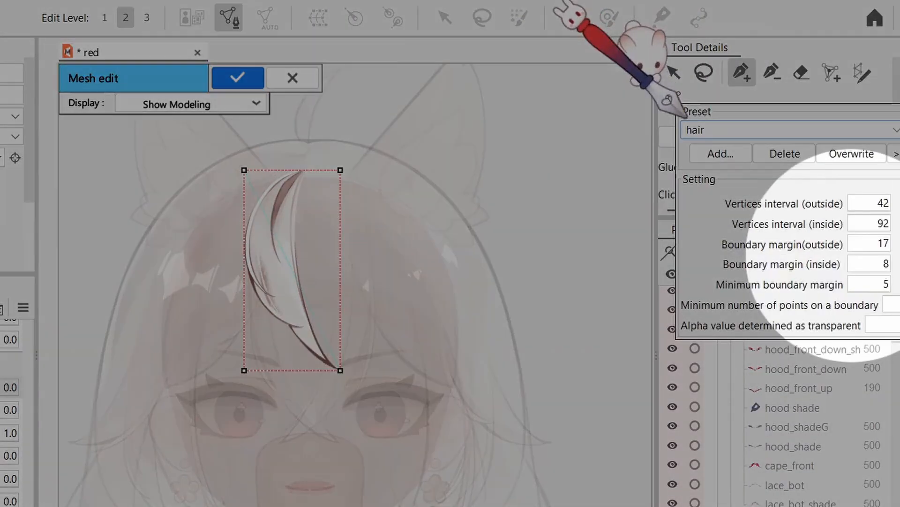
{"action": "left_click", "coordinate": [690, 130]}
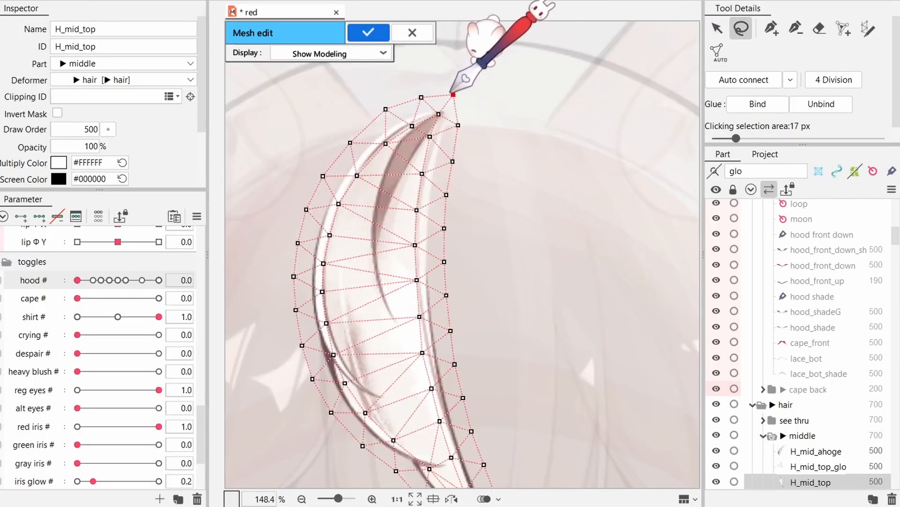
Move a boundary vertex at the strand's pointed tip and erase the mesh edges across the strand's interior.
{"action": "mouse_move", "coordinate": [451, 353]}
{"action": "left_mouse_down"}
{"action": "mouse_move", "coordinate": [459, 245]}
{"action": "mouse_move", "coordinate": [408, 176]}
{"action": "left_mouse_up"}
{"action": "key", "text": "e"}
{"action": "key", "text": "a"}
{"action": "left_click_drag", "start_coordinate": [480, 403], "coordinate": [483, 371]}
{"action": "key", "text": "e"}
{"action": "key", "text": "a"}
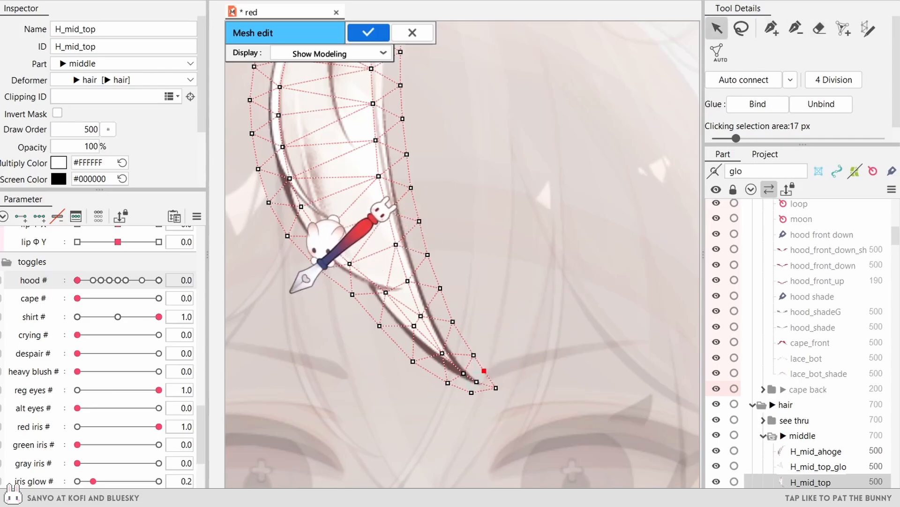
{"action": "left_click_drag", "start_coordinate": [302, 296], "coordinate": [352, 407]}
{"action": "key", "text": "e"}
{"action": "mouse_move", "coordinate": [422, 376]}
{"action": "left_mouse_down"}
{"action": "mouse_move", "coordinate": [392, 311]}
{"action": "mouse_move", "coordinate": [380, 422]}
{"action": "left_mouse_up"}
{"action": "left_click_drag", "start_coordinate": [371, 375], "coordinate": [401, 197]}
{"action": "key", "text": "a"}
Add mesh vertices down the left side of the dark shadow streak in the upper strand.
{"action": "scroll", "coordinate": [396, 188], "scroll_direction": "up", "scroll_amount": 2}
{"action": "key", "text": "p"}
{"action": "left_click", "coordinate": [394, 181]}
{"action": "left_click", "coordinate": [384, 197]}
{"action": "left_click", "coordinate": [370, 224]}
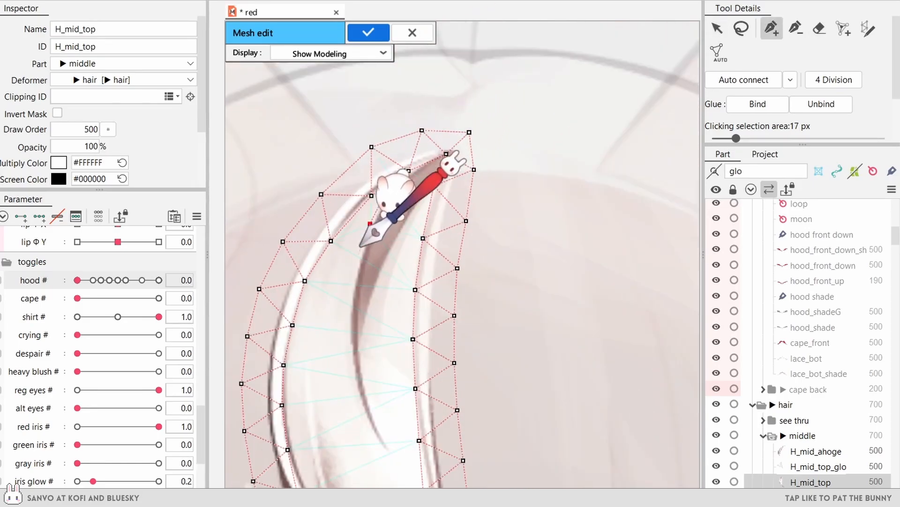
{"action": "left_click", "coordinate": [357, 261]}
{"action": "left_click", "coordinate": [350, 297]}
{"action": "left_click", "coordinate": [351, 395]}
{"action": "left_click", "coordinate": [370, 414]}
{"action": "key", "text": "a"}
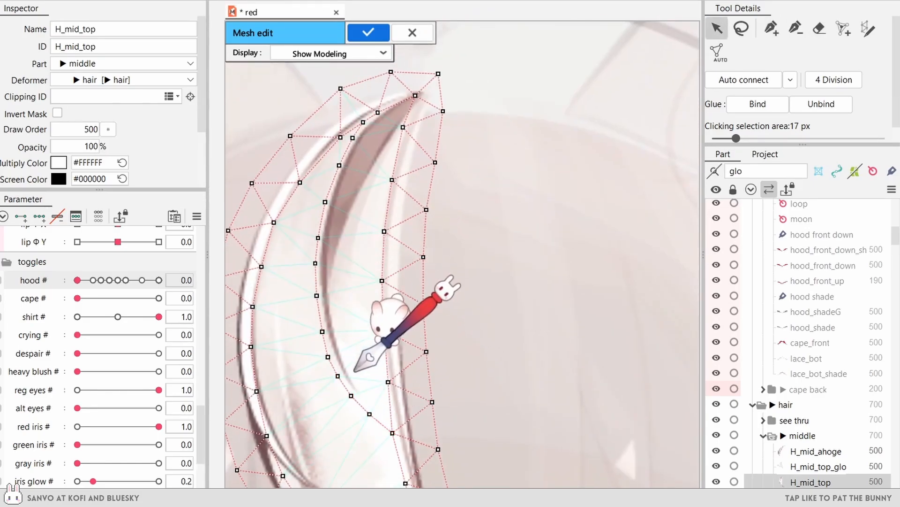
Nudge the streak's lower vertices into line and add a matching row up the streak's right side.
{"action": "key", "text": "a"}
{"action": "left_click_drag", "start_coordinate": [348, 351], "coordinate": [346, 345]}
{"action": "left_click_drag", "start_coordinate": [322, 332], "coordinate": [321, 326]}
{"action": "left_click_drag", "start_coordinate": [367, 398], "coordinate": [366, 274]}
{"action": "key", "text": "p"}
{"action": "left_click", "coordinate": [339, 309]}
{"action": "left_click", "coordinate": [339, 276]}
{"action": "left_click", "coordinate": [346, 242]}
Add vertices along the inner side of the curved crease line in the strand's lower left.
{"action": "scroll", "coordinate": [366, 274], "scroll_direction": "down", "scroll_amount": 2}
{"action": "key", "text": "p"}
{"action": "left_click", "coordinate": [361, 328]}
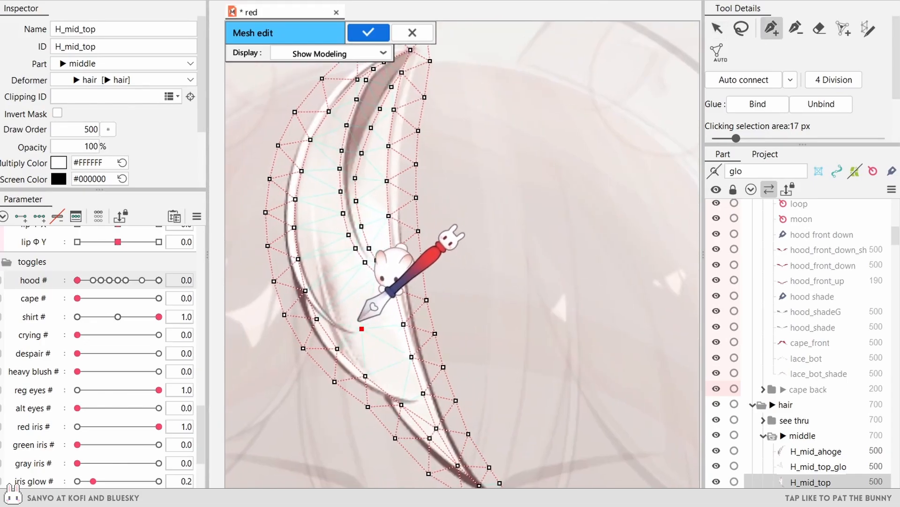
{"action": "left_click", "coordinate": [343, 318]}
{"action": "left_click", "coordinate": [332, 292]}
{"action": "left_click", "coordinate": [324, 257]}
{"action": "left_click", "coordinate": [320, 224]}
{"action": "left_click", "coordinate": [359, 327]}
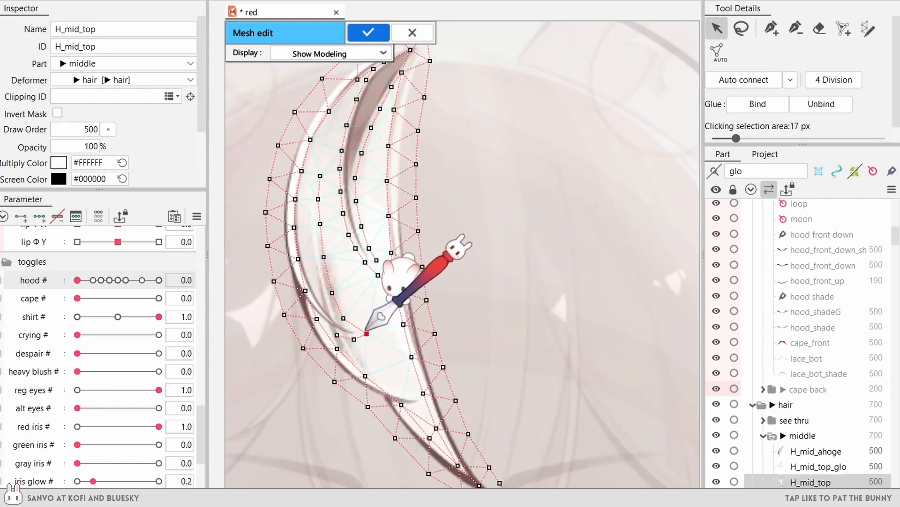
Add vertices below the crease's end and along the inner side of the strand's lower fold line.
{"action": "scroll", "coordinate": [366, 332], "scroll_direction": "up", "scroll_amount": 2}
{"action": "key", "text": "p"}
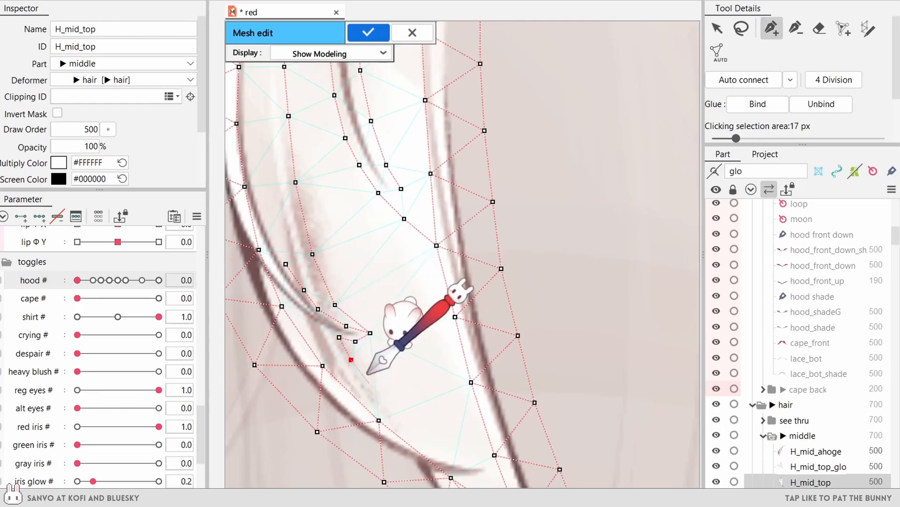
{"action": "left_click", "coordinate": [375, 391]}
{"action": "left_click", "coordinate": [415, 430]}
{"action": "left_click_drag", "start_coordinate": [409, 429], "coordinate": [386, 331]}
{"action": "scroll", "coordinate": [386, 331], "scroll_direction": "down", "scroll_amount": 2}
{"action": "left_click", "coordinate": [414, 342]}
{"action": "key", "text": "v"}
{"action": "scroll", "coordinate": [415, 374], "scroll_direction": "down", "scroll_amount": 1}
{"action": "left_click", "coordinate": [413, 364]}
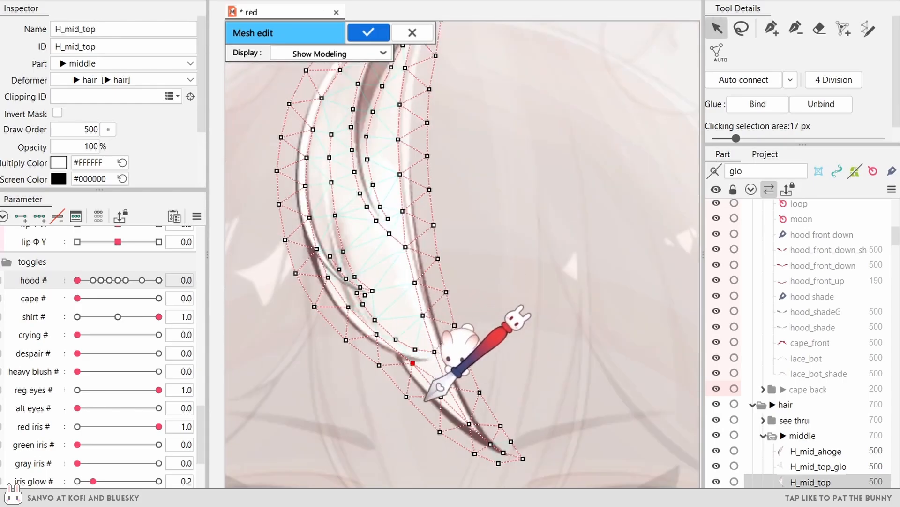
Erase mesh points around the strand's lower tip and add closer-spaced vertices along its lower-left outline.
{"action": "key", "text": "e"}
{"action": "mouse_move", "coordinate": [407, 396]}
{"action": "left_mouse_down"}
{"action": "mouse_move", "coordinate": [475, 453]}
{"action": "mouse_move", "coordinate": [522, 454]}
{"action": "left_mouse_up"}
{"action": "key", "text": "p"}
{"action": "left_click", "coordinate": [400, 385]}
{"action": "left_click", "coordinate": [418, 405]}
{"action": "left_click", "coordinate": [443, 423]}
{"action": "scroll", "coordinate": [418, 404], "scroll_direction": "up", "scroll_amount": 2}
{"action": "left_click", "coordinate": [475, 449]}
Adjust the tip's lower-left vertices and add inner vertices between its two outlines beneath the fold line.
{"action": "left_click_drag", "start_coordinate": [444, 399], "coordinate": [441, 404]}
{"action": "left_click_drag", "start_coordinate": [409, 376], "coordinate": [413, 372]}
{"action": "left_click_drag", "start_coordinate": [441, 362], "coordinate": [441, 365]}
{"action": "left_click", "coordinate": [417, 340]}
{"action": "left_click_drag", "start_coordinate": [401, 314], "coordinate": [396, 314]}
{"action": "key", "text": "e"}
{"action": "left_click", "coordinate": [425, 328]}
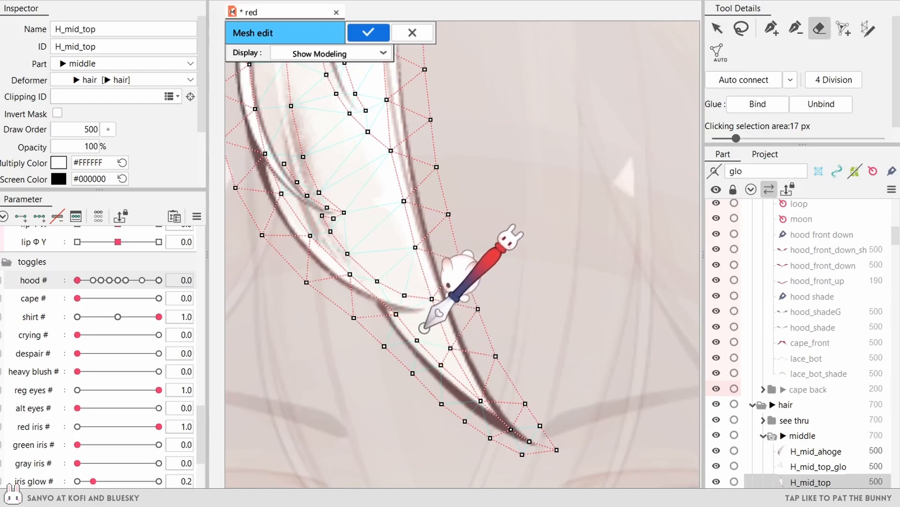
{"action": "key", "text": "v"}
{"action": "key", "text": "p"}
{"action": "left_click", "coordinate": [425, 319]}
{"action": "left_click", "coordinate": [457, 381]}
Even out the vertices inside the tip, erasing and replacing those along its right-hand inner line up to the fold.
{"action": "key", "text": "v"}
{"action": "left_click_drag", "start_coordinate": [442, 404], "coordinate": [440, 400]}
{"action": "left_click_drag", "start_coordinate": [465, 421], "coordinate": [467, 421]}
{"action": "left_click", "coordinate": [457, 381]}
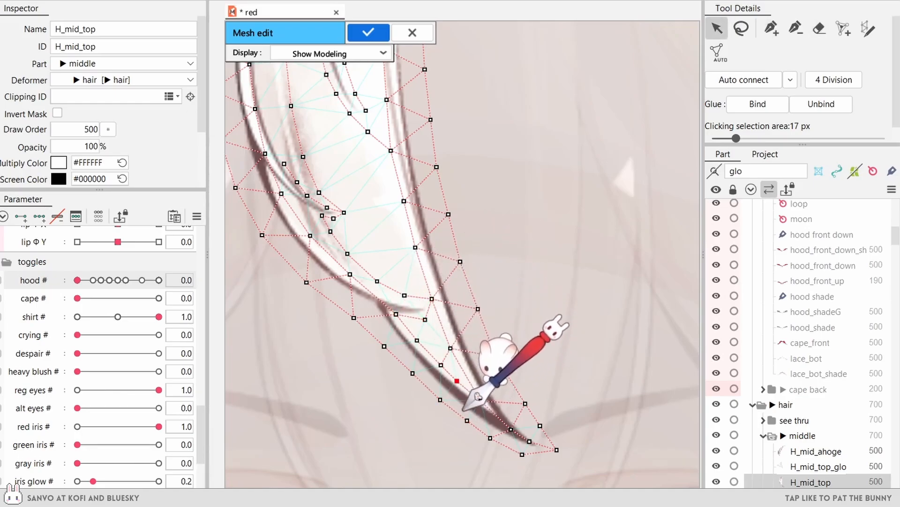
{"action": "left_click", "coordinate": [480, 400]}
{"action": "left_click", "coordinate": [466, 371]}
{"action": "key", "text": "e"}
{"action": "left_click_drag", "start_coordinate": [502, 370], "coordinate": [451, 344]}
{"action": "key", "text": "v"}
{"action": "left_click", "coordinate": [445, 320]}
{"action": "left_click_drag", "start_coordinate": [432, 299], "coordinate": [435, 298]}
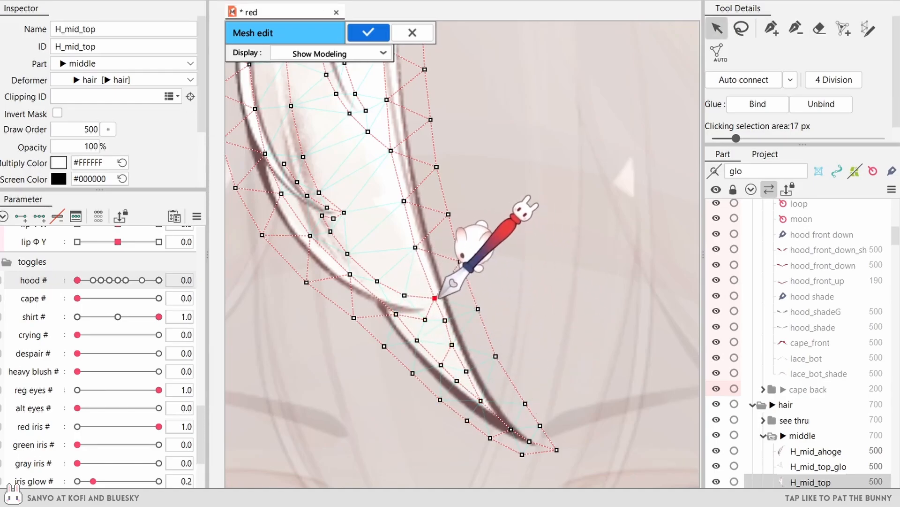
Add a boundary vertex on the lower strand's right side and pull the neighbouring boundary vertices closer to the outline.
{"action": "key", "text": "p"}
{"action": "left_click", "coordinate": [479, 330]}
{"action": "key", "text": "v"}
{"action": "left_click_drag", "start_coordinate": [436, 167], "coordinate": [432, 169]}
{"action": "left_click_drag", "start_coordinate": [448, 214], "coordinate": [443, 219]}
{"action": "left_click_drag", "start_coordinate": [460, 262], "coordinate": [452, 259]}
{"action": "left_click_drag", "start_coordinate": [478, 310], "coordinate": [462, 294]}
{"action": "left_click_drag", "start_coordinate": [496, 356], "coordinate": [494, 360]}
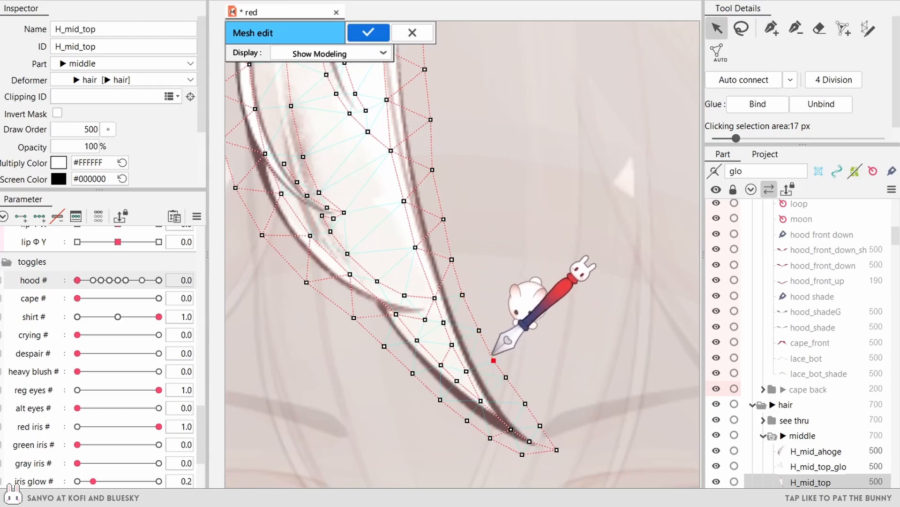
Tighten the right-hand boundary vertices around the strand's lower tip so they follow the outline evenly.
{"action": "left_click_drag", "start_coordinate": [462, 294], "coordinate": [460, 290]}
{"action": "left_click_drag", "start_coordinate": [479, 331], "coordinate": [468, 325]}
{"action": "left_click_drag", "start_coordinate": [493, 360], "coordinate": [481, 349]}
{"action": "left_click_drag", "start_coordinate": [506, 377], "coordinate": [492, 372]}
{"action": "left_click_drag", "start_coordinate": [525, 403], "coordinate": [506, 398]}
{"action": "left_click_drag", "start_coordinate": [540, 426], "coordinate": [534, 425]}
{"action": "left_click_drag", "start_coordinate": [557, 450], "coordinate": [548, 447]}
Add a boundary vertex and an inner vertex near the strand's pointed end and adjust the boundary spacing.
{"action": "key", "text": "p"}
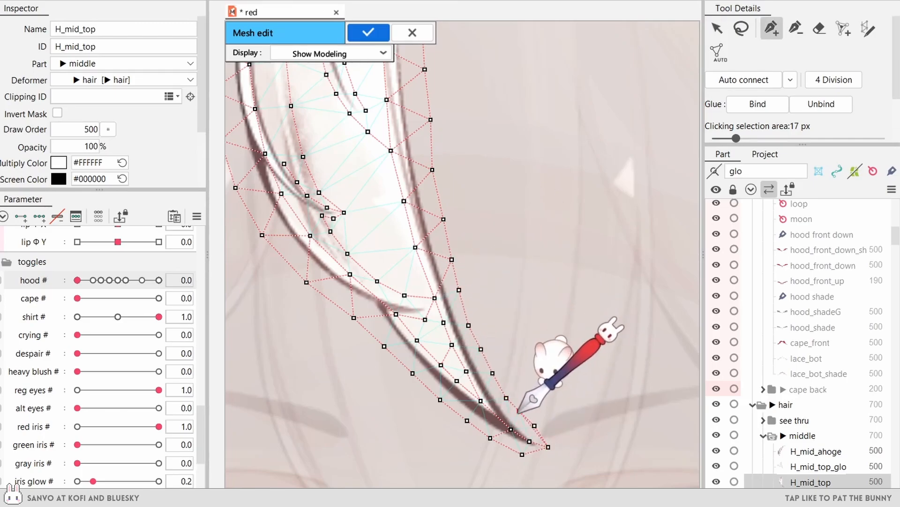
{"action": "left_click", "coordinate": [519, 411]}
{"action": "left_click", "coordinate": [497, 416]}
{"action": "key", "text": "v"}
{"action": "left_click_drag", "start_coordinate": [506, 398], "coordinate": [504, 391]}
Reposition vertices along the lower-left outline and add more vertices on its inner side towards the fold line.
{"action": "left_click_drag", "start_coordinate": [354, 318], "coordinate": [356, 316]}
{"action": "key", "text": "p"}
{"action": "left_click", "coordinate": [369, 291]}
{"action": "key", "text": "v"}
{"action": "left_click_drag", "start_coordinate": [350, 275], "coordinate": [347, 275]}
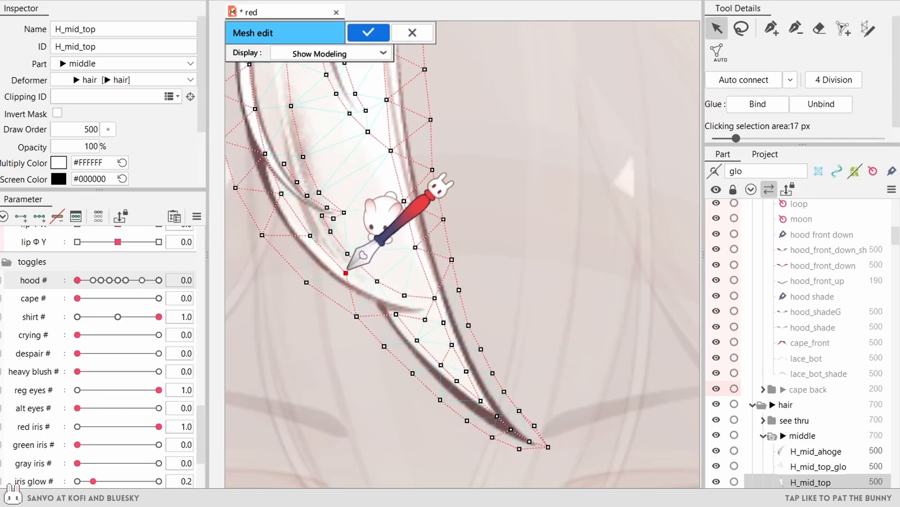
{"action": "key", "text": "p"}
{"action": "left_click", "coordinate": [327, 259]}
{"action": "left_click", "coordinate": [390, 299]}
Erase excess mesh at the fold, then reshape the lower-left boundary with moved and newly added vertices.
{"action": "key", "text": "e"}
{"action": "left_click_drag", "start_coordinate": [375, 311], "coordinate": [365, 316]}
{"action": "key", "text": "v"}
{"action": "mouse_move", "coordinate": [296, 240]}
{"action": "left_mouse_down"}
{"action": "mouse_move", "coordinate": [339, 290]}
{"action": "mouse_move", "coordinate": [315, 282]}
{"action": "mouse_move", "coordinate": [284, 235]}
{"action": "left_mouse_up"}
{"action": "left_click_drag", "start_coordinate": [264, 187], "coordinate": [270, 189]}
{"action": "left_click_drag", "start_coordinate": [349, 332], "coordinate": [339, 312]}
{"action": "key", "text": "p"}
{"action": "left_click", "coordinate": [369, 336]}
{"action": "key", "text": "v"}
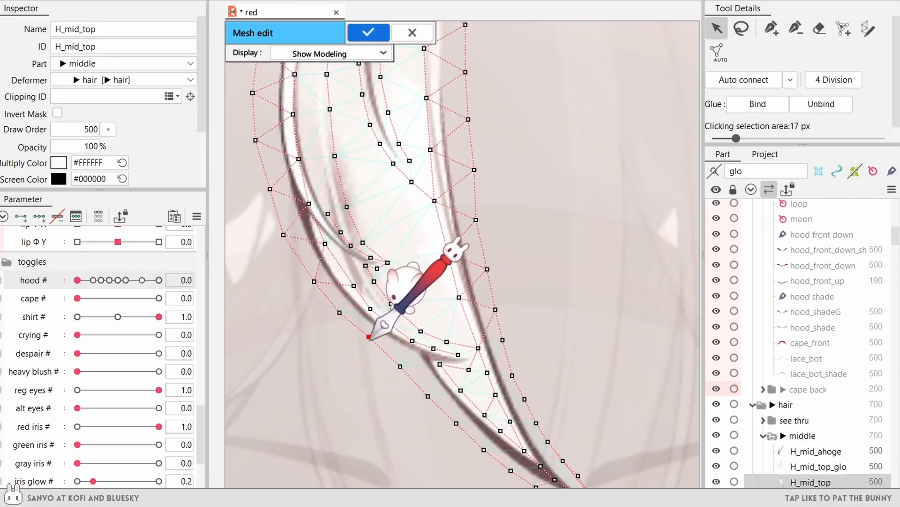
{"action": "key", "text": "p"}
{"action": "left_click", "coordinate": [388, 356]}
{"action": "key", "text": "v"}
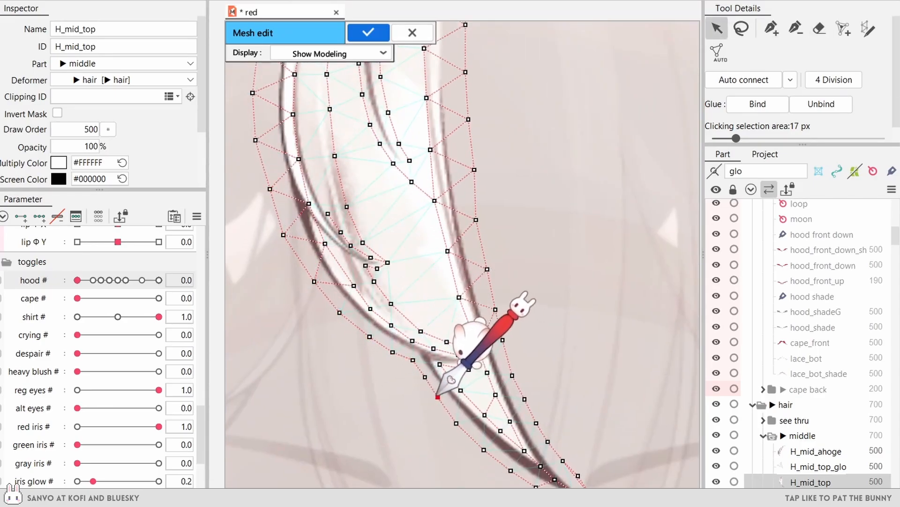
{"action": "left_click_drag", "start_coordinate": [457, 423], "coordinate": [459, 423]}
Nudge the right-hand boundary vertices beside the fold line closer to the strand's outline.
{"action": "left_click_drag", "start_coordinate": [486, 427], "coordinate": [402, 352]}
{"action": "left_click", "coordinate": [427, 373]}
{"action": "scroll", "coordinate": [448, 300], "scroll_direction": "down", "scroll_amount": 2}
{"action": "scroll", "coordinate": [439, 273], "scroll_direction": "up", "scroll_amount": 2}
{"action": "left_click_drag", "start_coordinate": [429, 267], "coordinate": [425, 267]}
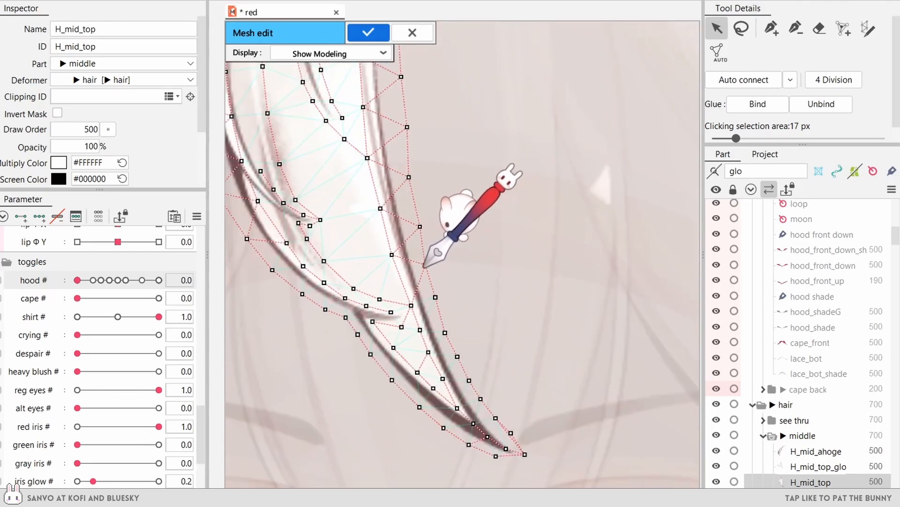
{"action": "left_click_drag", "start_coordinate": [420, 227], "coordinate": [415, 226]}
{"action": "scroll", "coordinate": [406, 130], "scroll_direction": "down", "scroll_amount": 2}
Erase mesh at the strand's upper end and reposition the vertices between its outline and the shadow streak.
{"action": "left_click_drag", "start_coordinate": [407, 127], "coordinate": [472, 242]}
{"action": "scroll", "coordinate": [471, 241], "scroll_direction": "up", "scroll_amount": 1}
{"action": "left_click_drag", "start_coordinate": [477, 184], "coordinate": [486, 322]}
{"action": "key", "text": "e"}
{"action": "mouse_move", "coordinate": [397, 173]}
{"action": "left_mouse_down"}
{"action": "mouse_move", "coordinate": [393, 162]}
{"action": "mouse_move", "coordinate": [378, 197]}
{"action": "left_mouse_up"}
{"action": "key", "text": "v"}
{"action": "scroll", "coordinate": [374, 154], "scroll_direction": "up", "scroll_amount": 3}
{"action": "left_click", "coordinate": [388, 190], "text": "ctrl"}
{"action": "left_click_drag", "start_coordinate": [416, 233], "coordinate": [410, 241]}
{"action": "left_click_drag", "start_coordinate": [416, 165], "coordinate": [440, 158]}
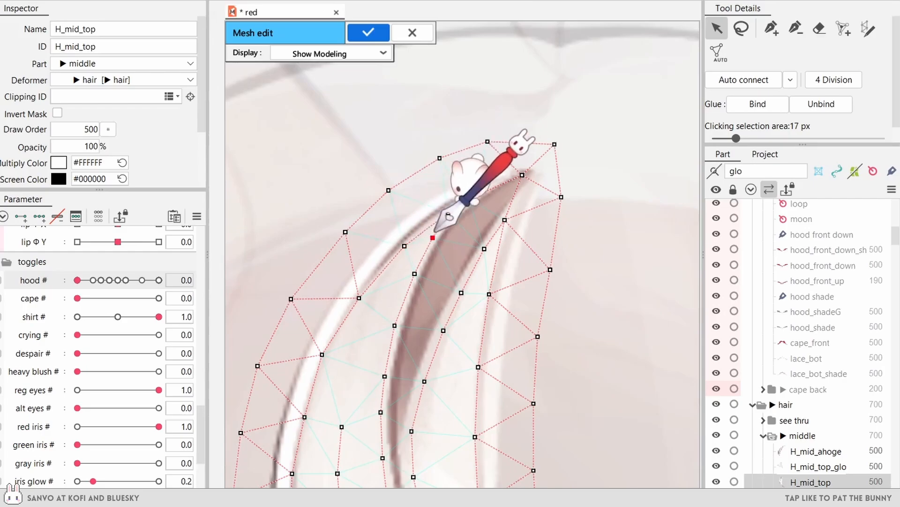
{"action": "left_click_drag", "start_coordinate": [435, 235], "coordinate": [431, 240]}
Align the vertices along the strand's upper-left side with the white highlight inside its outline.
{"action": "left_click_drag", "start_coordinate": [343, 341], "coordinate": [372, 286]}
{"action": "scroll", "coordinate": [397, 259], "scroll_direction": "down", "scroll_amount": 2}
{"action": "scroll", "coordinate": [372, 322], "scroll_direction": "up", "scroll_amount": 1}
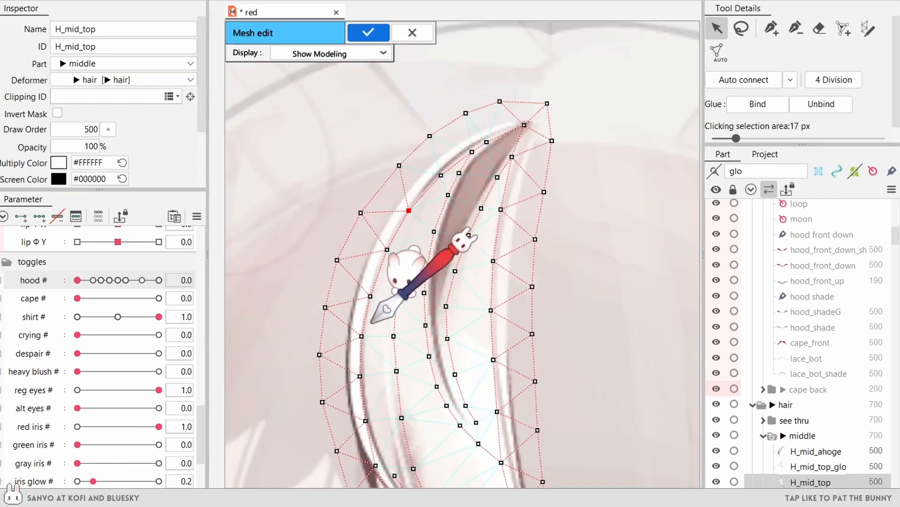
{"action": "left_click_drag", "start_coordinate": [371, 406], "coordinate": [382, 323]}
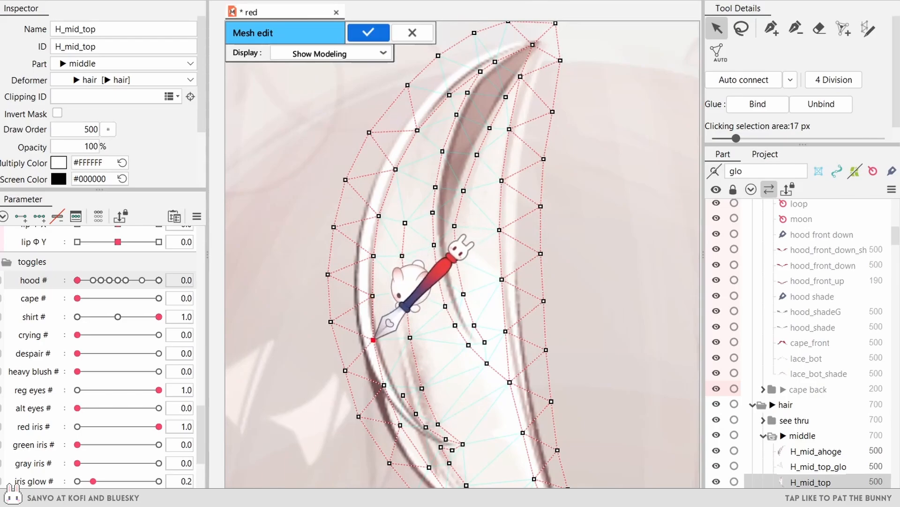
{"action": "scroll", "coordinate": [371, 321], "scroll_direction": "up", "scroll_amount": 1}
{"action": "left_click_drag", "start_coordinate": [373, 285], "coordinate": [366, 282]}
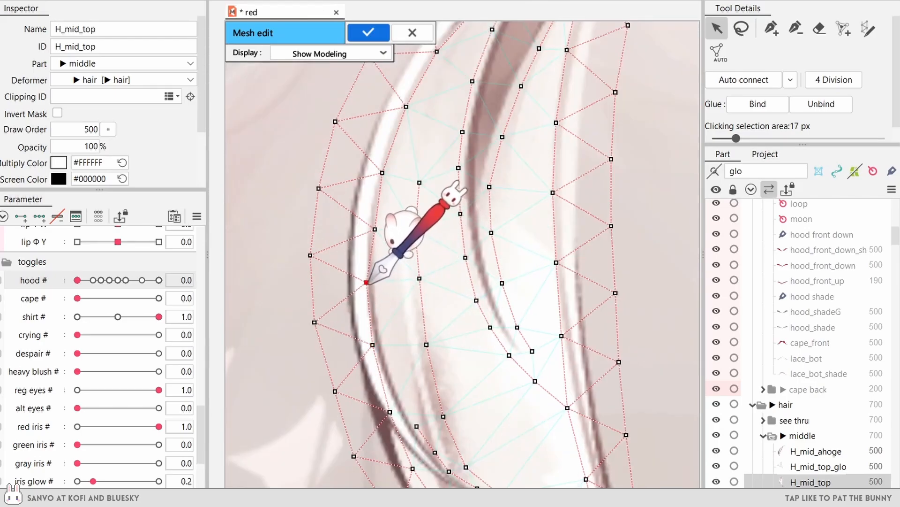
{"action": "left_click_drag", "start_coordinate": [374, 229], "coordinate": [368, 227]}
{"action": "left_click", "coordinate": [382, 172]}
{"action": "left_click_drag", "start_coordinate": [382, 172], "coordinate": [378, 169]}
{"action": "left_click_drag", "start_coordinate": [406, 106], "coordinate": [384, 264]}
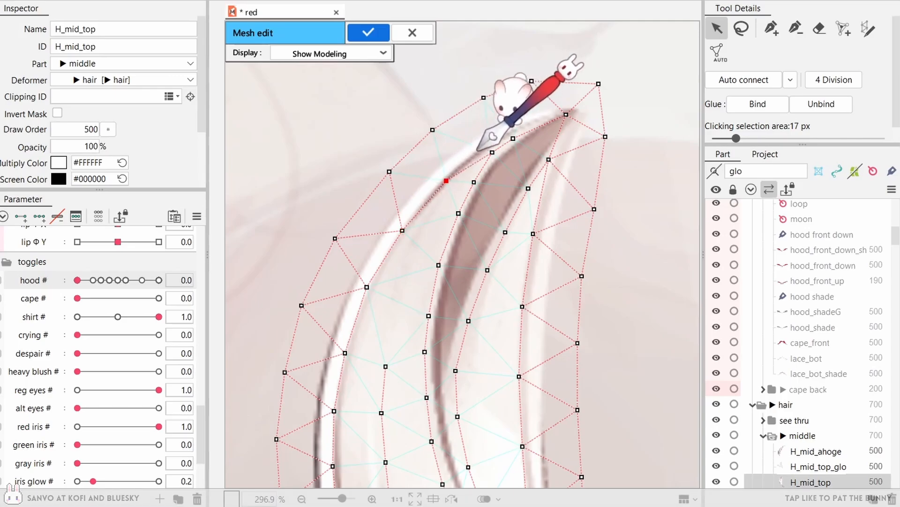
Apply the mesh edits to H_mid_top.
{"action": "scroll", "coordinate": [573, 324], "scroll_direction": "down", "scroll_amount": 4}
{"action": "left_click_drag", "start_coordinate": [573, 325], "coordinate": [520, 228]}
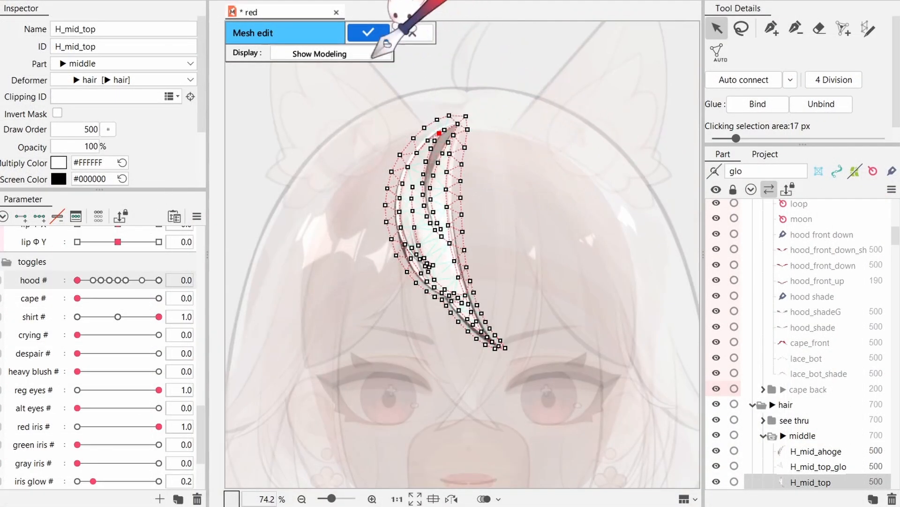
{"action": "left_click", "coordinate": [384, 0]}
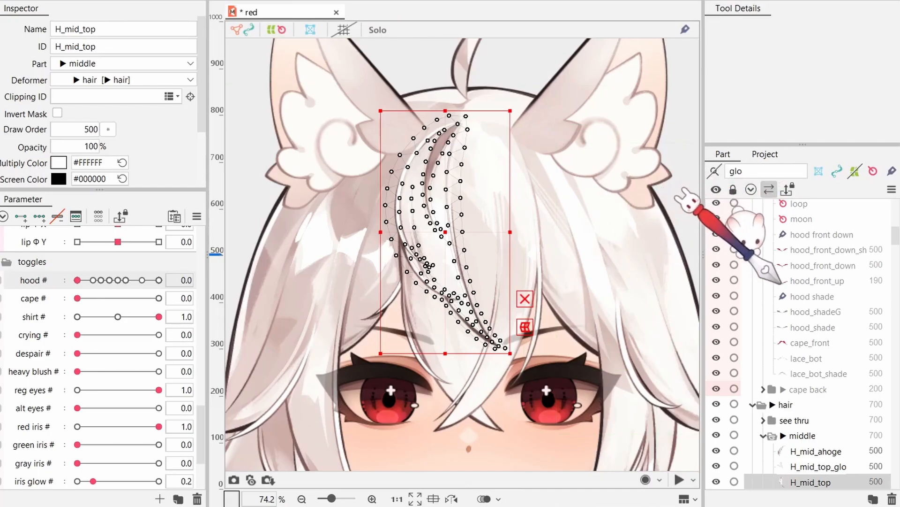
Open the mesh of H_mid_ahoge for editing and move an upper-left boundary vertex closer to the outline.
{"action": "scroll", "coordinate": [788, 295], "scroll_direction": "down", "scroll_amount": 2}
{"action": "left_click", "coordinate": [801, 392]}
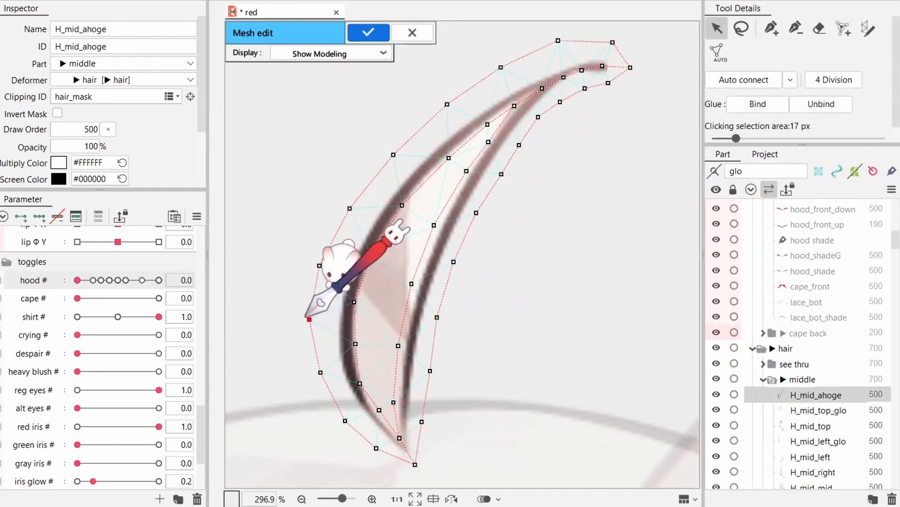
{"action": "left_click_drag", "start_coordinate": [396, 156], "coordinate": [400, 157]}
{"action": "left_click_drag", "start_coordinate": [617, 146], "coordinate": [545, 247]}
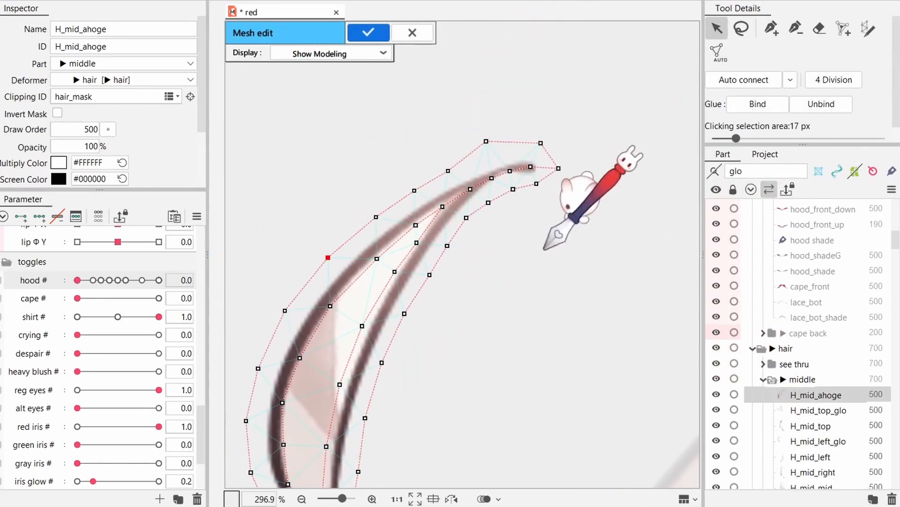
Tighten the boundary vertices around the upper tip of H_mid_ahoge so they follow its outline with even spacing.
{"action": "left_click", "coordinate": [478, 156]}
{"action": "left_click_drag", "start_coordinate": [486, 141], "coordinate": [552, 170]}
{"action": "left_click_drag", "start_coordinate": [541, 143], "coordinate": [542, 151]}
{"action": "left_click", "coordinate": [492, 151]}
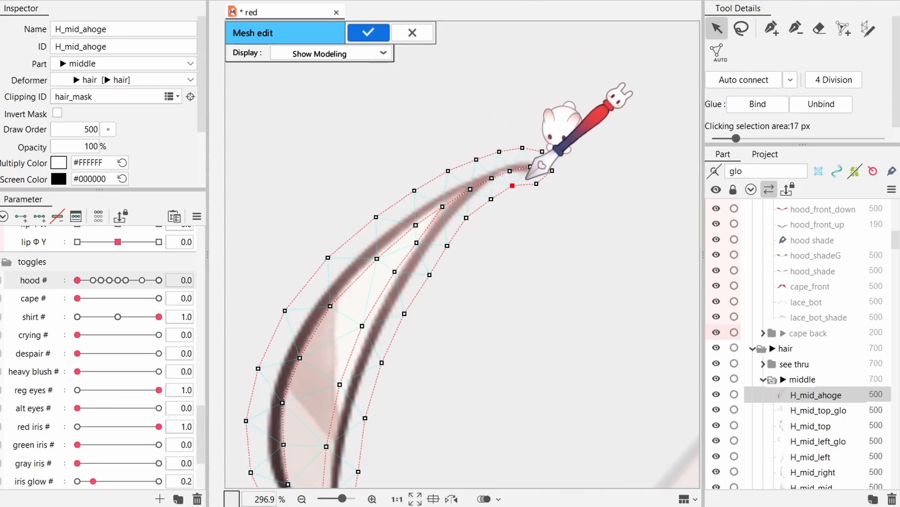
{"action": "scroll", "coordinate": [422, 258], "scroll_direction": "down", "scroll_amount": 3}
{"action": "scroll", "coordinate": [375, 319], "scroll_direction": "left", "scroll_amount": 2}
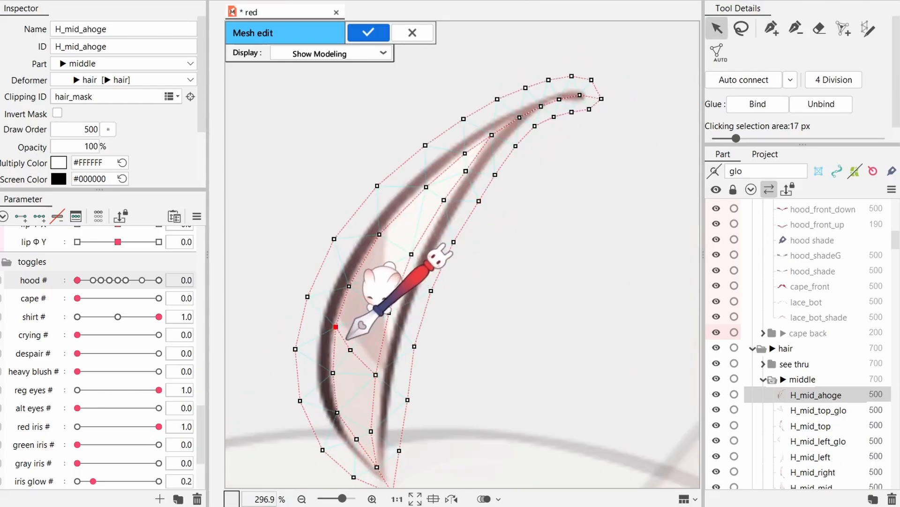
Add vertices along the edge of the ahoge's inner shadow and fill in the upper-left boundary beside it.
{"action": "left_click_drag", "start_coordinate": [351, 350], "coordinate": [356, 347]}
{"action": "left_click_drag", "start_coordinate": [375, 374], "coordinate": [379, 374]}
{"action": "left_click", "coordinate": [388, 312]}
{"action": "left_click", "coordinate": [388, 274]}
{"action": "left_click", "coordinate": [392, 224]}
{"action": "left_click_drag", "start_coordinate": [380, 235], "coordinate": [328, 249]}
{"action": "left_click", "coordinate": [351, 212]}
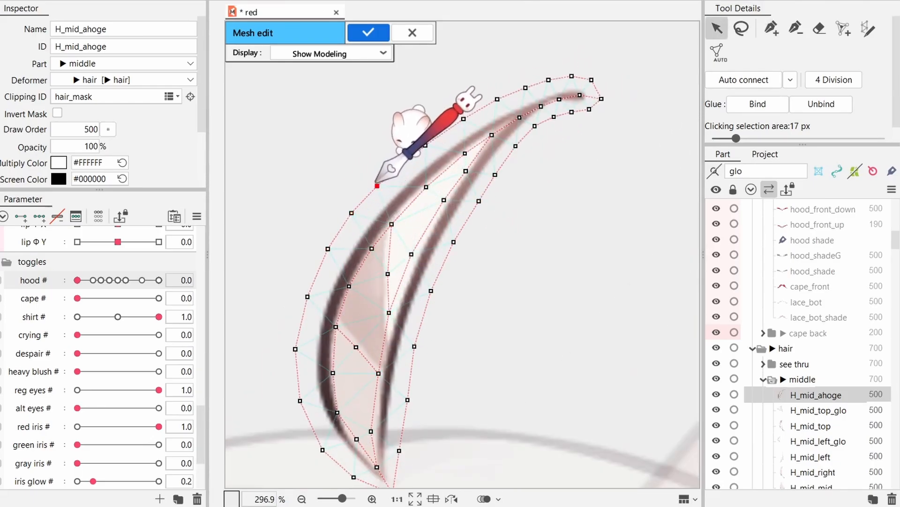
{"action": "left_click_drag", "start_coordinate": [389, 313], "coordinate": [389, 317]}
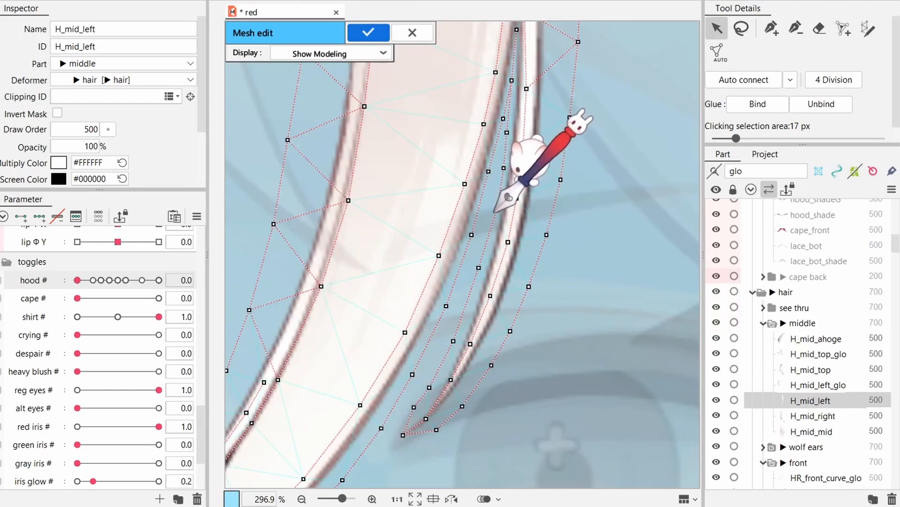
Reposition the vertices around the thin side strand's lower tip in the H_mid_left mesh.
{"action": "left_click_drag", "start_coordinate": [452, 341], "coordinate": [458, 327]}
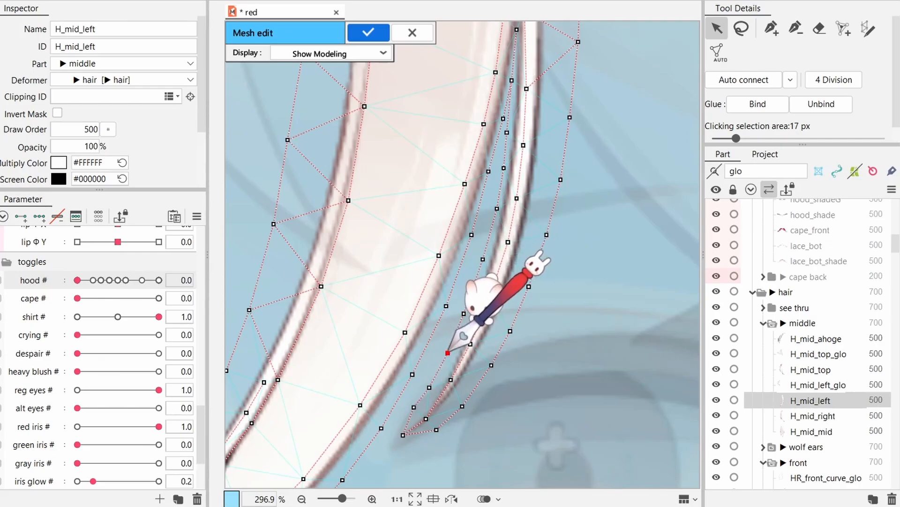
{"action": "left_click_drag", "start_coordinate": [461, 407], "coordinate": [460, 404]}
{"action": "left_click", "coordinate": [436, 429]}
{"action": "left_click_drag", "start_coordinate": [412, 429], "coordinate": [492, 321]}
{"action": "left_click_drag", "start_coordinate": [335, 415], "coordinate": [454, 325]}
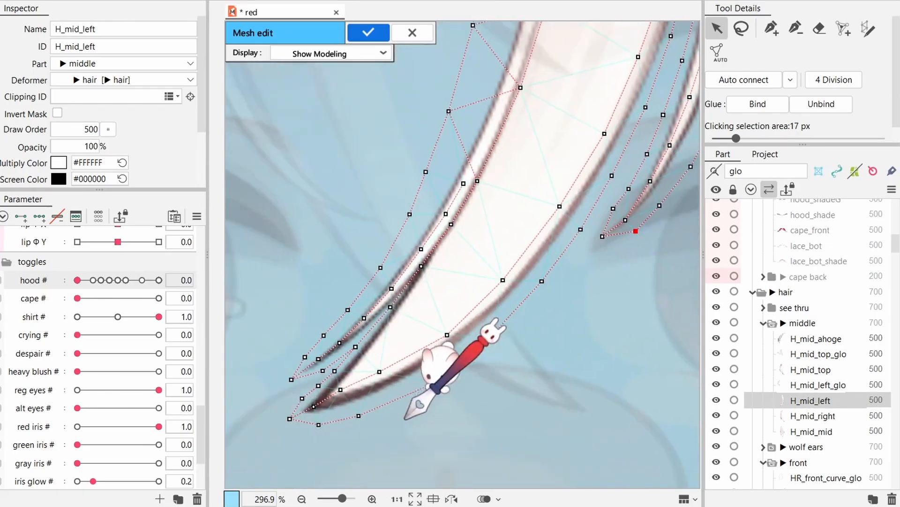
Switch the canvas background to white and add vertices along the lower edge of H_mid_left's main strand tip.
{"action": "left_click", "coordinate": [232, 498]}
{"action": "left_click_drag", "start_coordinate": [227, 221], "coordinate": [291, 170]}
{"action": "left_click", "coordinate": [347, 171]}
{"action": "left_click", "coordinate": [333, 307]}
{"action": "key", "text": "p"}
{"action": "left_click", "coordinate": [405, 357]}
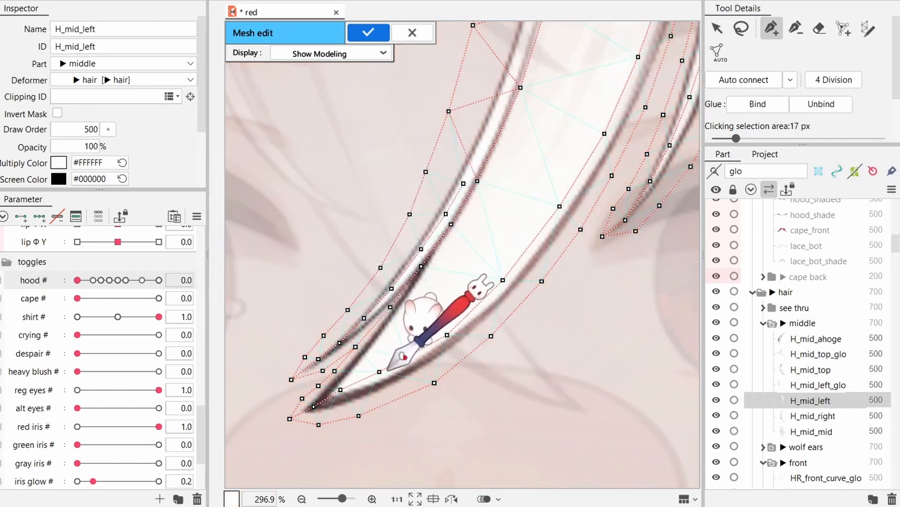
{"action": "left_click", "coordinate": [402, 397]}
Add a row of interior vertices beside the dark upper-left outline of the main strand's tip.
{"action": "left_click_drag", "start_coordinate": [379, 372], "coordinate": [372, 378]}
{"action": "left_click", "coordinate": [359, 367]}
{"action": "left_click", "coordinate": [391, 332]}
{"action": "left_click", "coordinate": [420, 291]}
{"action": "left_click", "coordinate": [452, 247]}
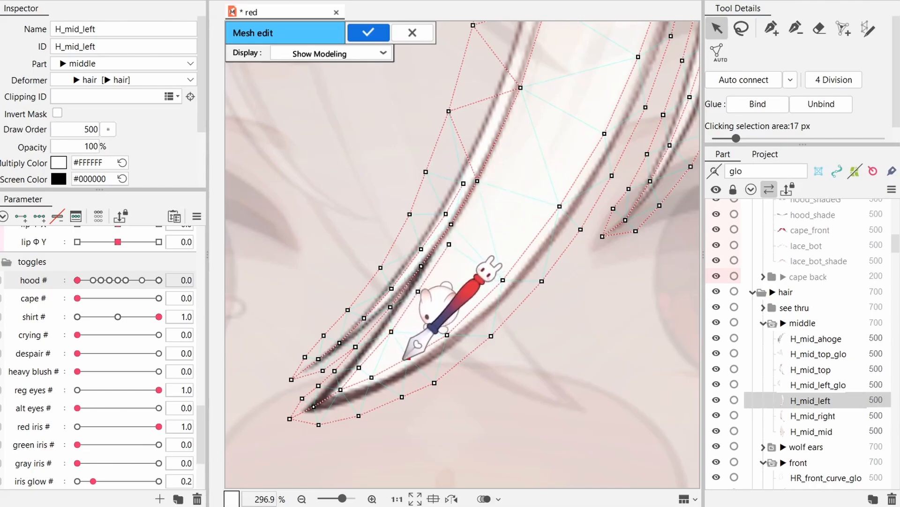
Move the inner and boundary vertices along the main strand's lower outline closer to the line art.
{"action": "left_click_drag", "start_coordinate": [447, 335], "coordinate": [447, 329]}
{"action": "left_click_drag", "start_coordinate": [435, 383], "coordinate": [454, 366]}
{"action": "left_click_drag", "start_coordinate": [319, 424], "coordinate": [321, 420]}
{"action": "left_click_drag", "start_coordinate": [359, 415], "coordinate": [404, 395]}
{"action": "left_click_drag", "start_coordinate": [491, 336], "coordinate": [487, 338]}
Add and respace inner and boundary vertices farther up the H_mid_left strand's lower-right side, erasing surplus mesh.
{"action": "key", "text": "p"}
{"action": "left_click_drag", "start_coordinate": [503, 280], "coordinate": [480, 297]}
{"action": "left_click_drag", "start_coordinate": [542, 281], "coordinate": [529, 295]}
{"action": "left_click", "coordinate": [521, 256]}
{"action": "left_click", "coordinate": [553, 264]}
{"action": "left_click_drag", "start_coordinate": [560, 206], "coordinate": [574, 187]}
{"action": "left_click", "coordinate": [547, 221]}
{"action": "left_click_drag", "start_coordinate": [581, 230], "coordinate": [588, 217]}
{"action": "left_click_drag", "start_coordinate": [553, 265], "coordinate": [563, 255]}
{"action": "key", "text": "e"}
{"action": "left_click", "coordinate": [541, 257]}
{"action": "left_click", "coordinate": [404, 395]}
{"action": "scroll", "coordinate": [539, 199], "scroll_direction": "down", "scroll_amount": 5}
{"action": "left_click_drag", "start_coordinate": [539, 164], "coordinate": [501, 254]}
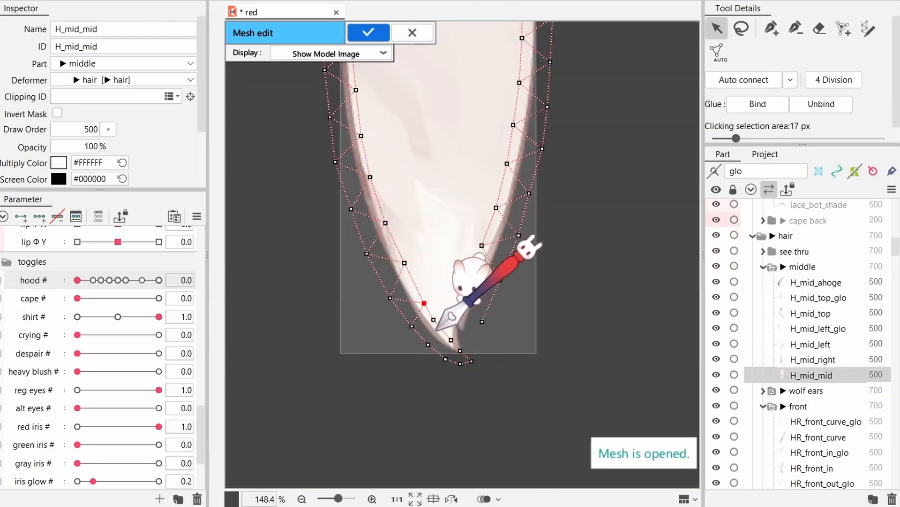
Refine the lower tip of the H_mid_mid mesh by moving and adding vertices around the small notch in the outline.
{"action": "scroll", "coordinate": [469, 350], "scroll_direction": "up", "scroll_amount": 3}
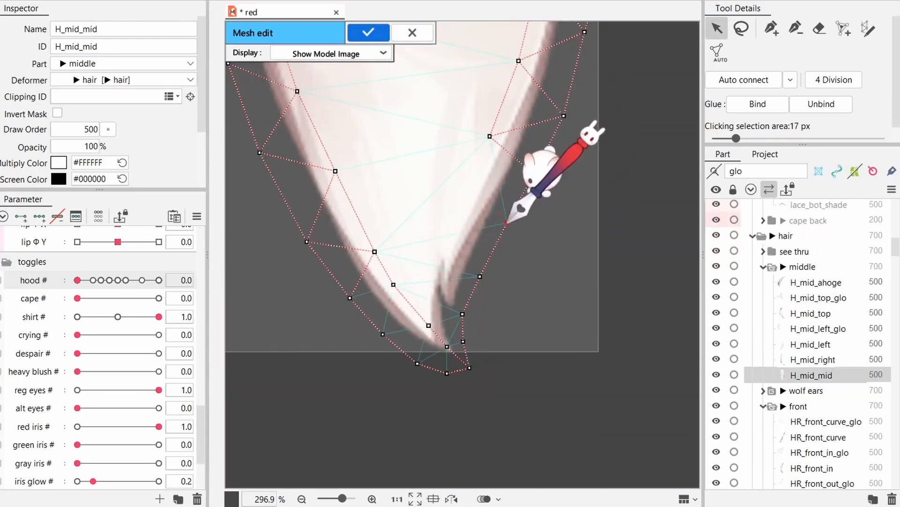
{"action": "left_click_drag", "start_coordinate": [469, 368], "coordinate": [474, 363]}
{"action": "left_click_drag", "start_coordinate": [374, 251], "coordinate": [359, 241]}
{"action": "left_click_drag", "start_coordinate": [336, 171], "coordinate": [385, 301]}
{"action": "scroll", "coordinate": [330, 169], "scroll_direction": "down", "scroll_amount": 1}
{"action": "left_click", "coordinate": [469, 401]}
{"action": "left_click", "coordinate": [473, 362]}
{"action": "left_click", "coordinate": [480, 332]}
{"action": "key", "text": "v"}
{"action": "scroll", "coordinate": [465, 398], "scroll_direction": "up", "scroll_amount": 1}
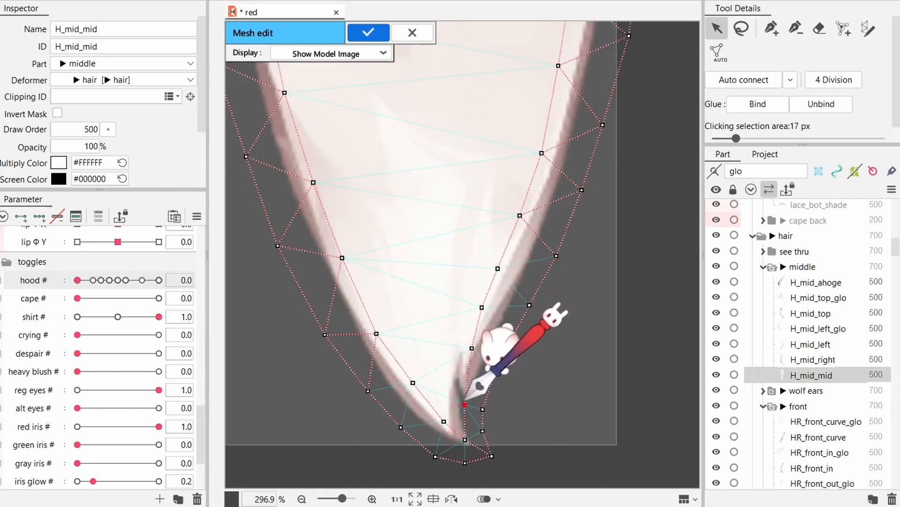
Build a central column of vertices down the length of H_mid_mid and apply its mesh edits.
{"action": "scroll", "coordinate": [450, 398], "scroll_direction": "down", "scroll_amount": 2}
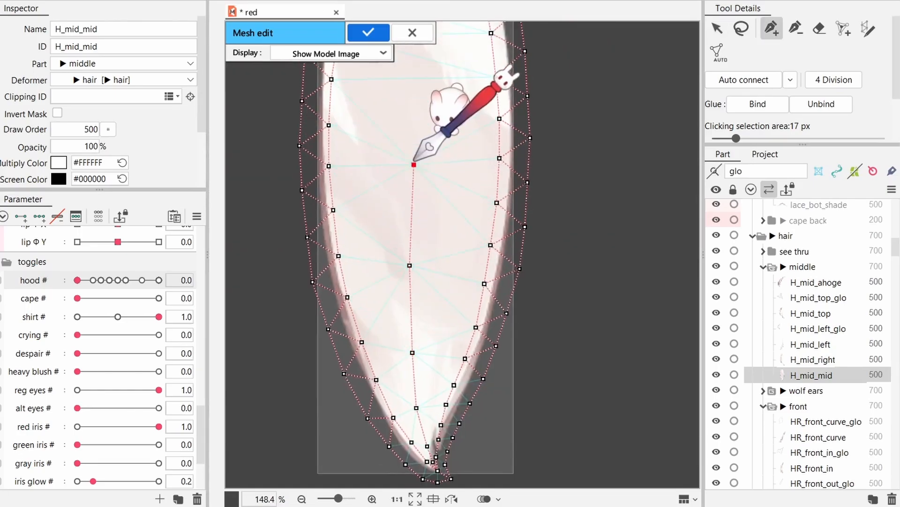
{"action": "left_click_drag", "start_coordinate": [397, 268], "coordinate": [382, 194]}
{"action": "scroll", "coordinate": [394, 340], "scroll_direction": "down", "scroll_amount": 2}
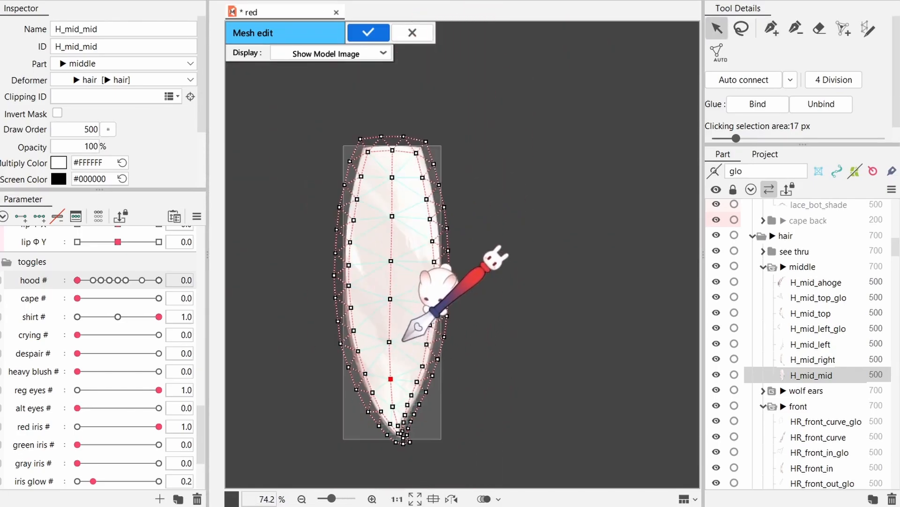
{"action": "left_click", "coordinate": [368, 33]}
Open the mesh of H_mid_top_glo for editing and delete its default rectangular mesh.
{"action": "left_click", "coordinate": [405, 261]}
{"action": "scroll", "coordinate": [420, 295], "scroll_direction": "down", "scroll_amount": 1}
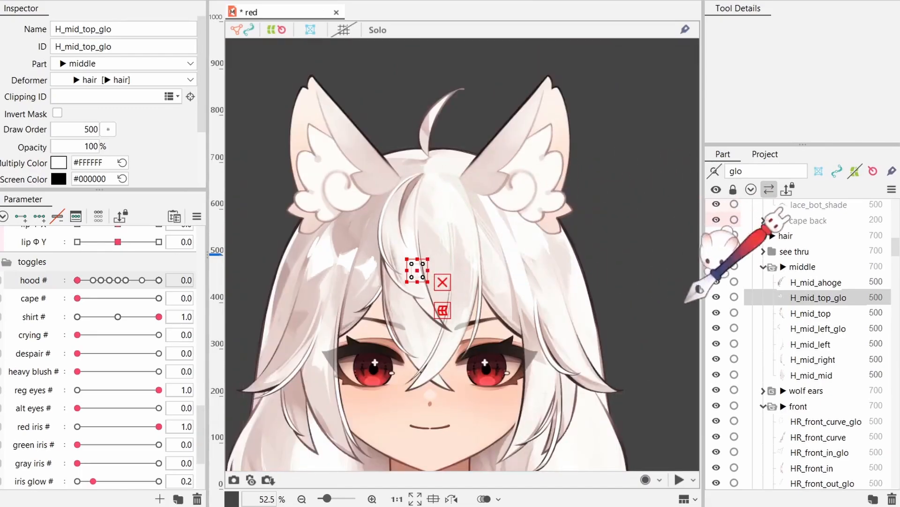
{"action": "left_click", "coordinate": [804, 314]}
{"action": "left_click", "coordinate": [762, 297]}
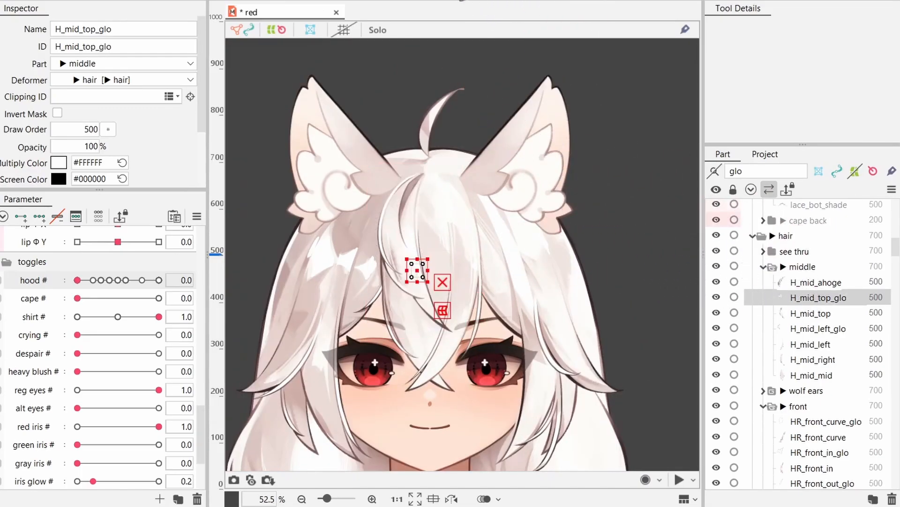
{"action": "key", "text": "ctrl+e"}
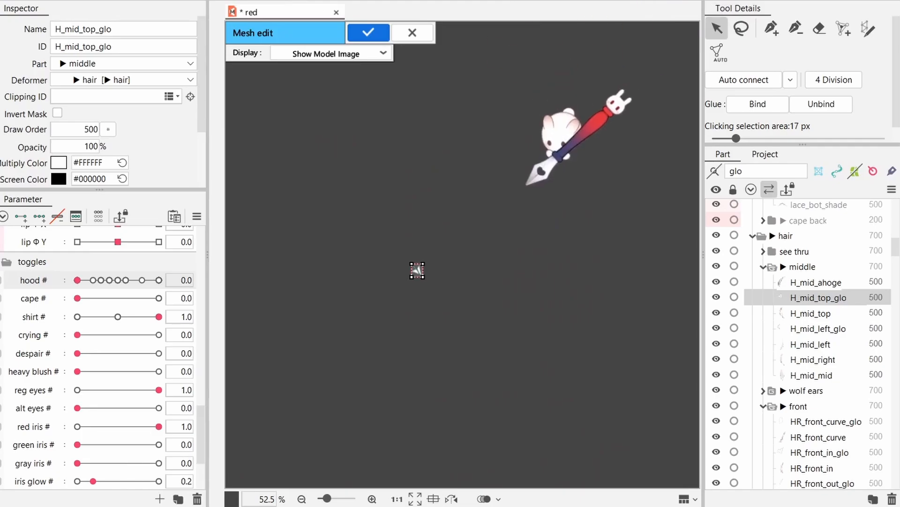
{"action": "scroll", "coordinate": [433, 268], "scroll_direction": "up", "scroll_amount": 2}
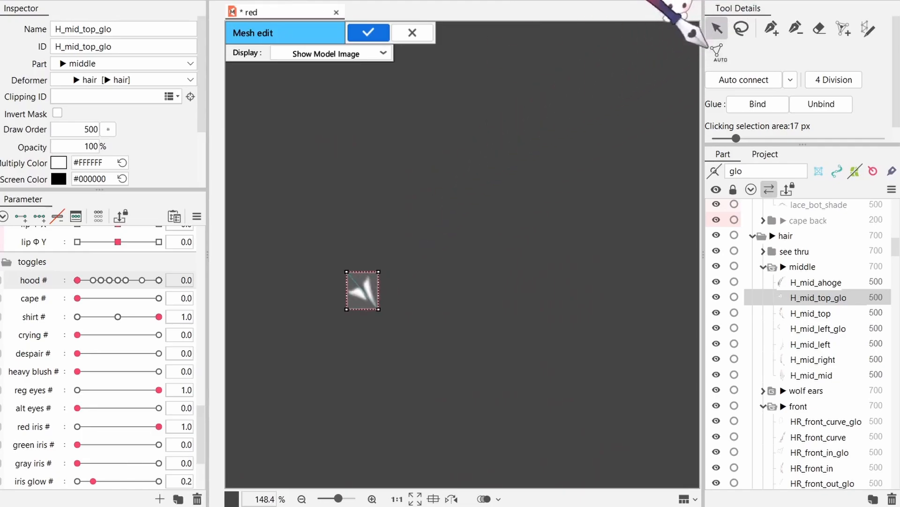
{"action": "left_click_drag", "start_coordinate": [414, 213], "coordinate": [303, 358]}
{"action": "key", "text": "Delete"}
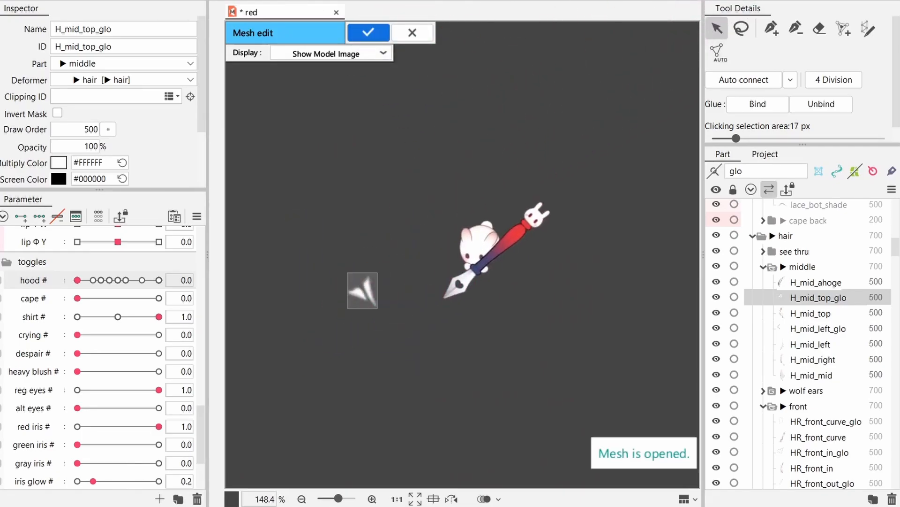
Paste the H_mid_top mesh into H_mid_top_glo and connect the vertices surrounding the highlight into a closed outline.
{"action": "key", "text": "ctrl+v"}
{"action": "left_click_drag", "start_coordinate": [454, 297], "coordinate": [516, 277]}
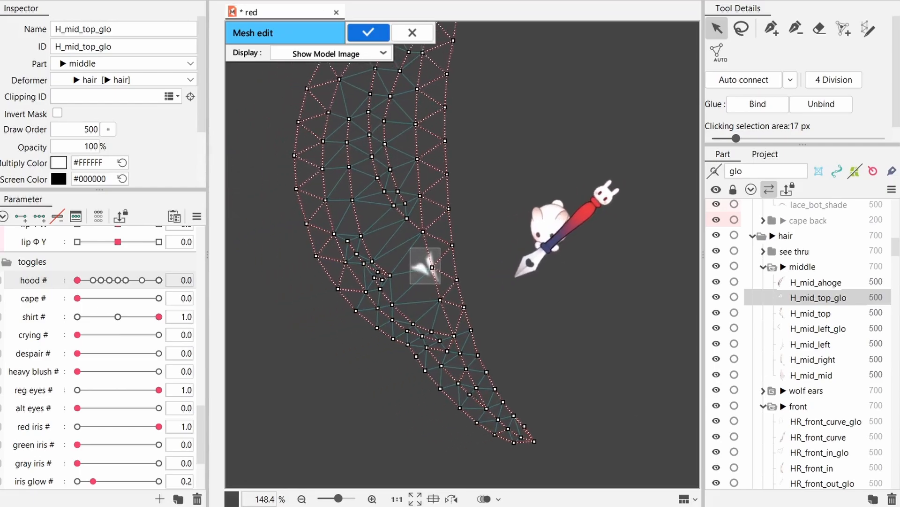
{"action": "scroll", "coordinate": [423, 261], "scroll_direction": "up", "scroll_amount": 2}
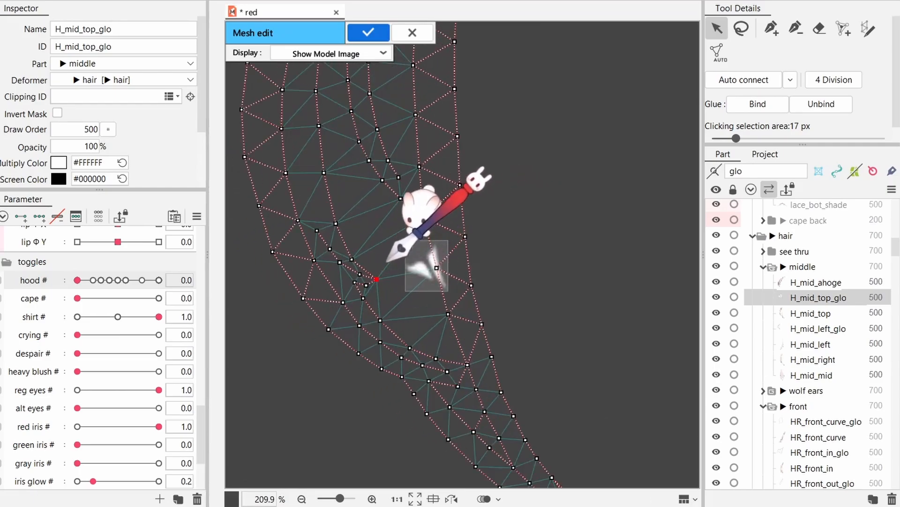
{"action": "left_click", "coordinate": [424, 217], "text": "ctrl"}
{"action": "left_click", "coordinate": [448, 314]}
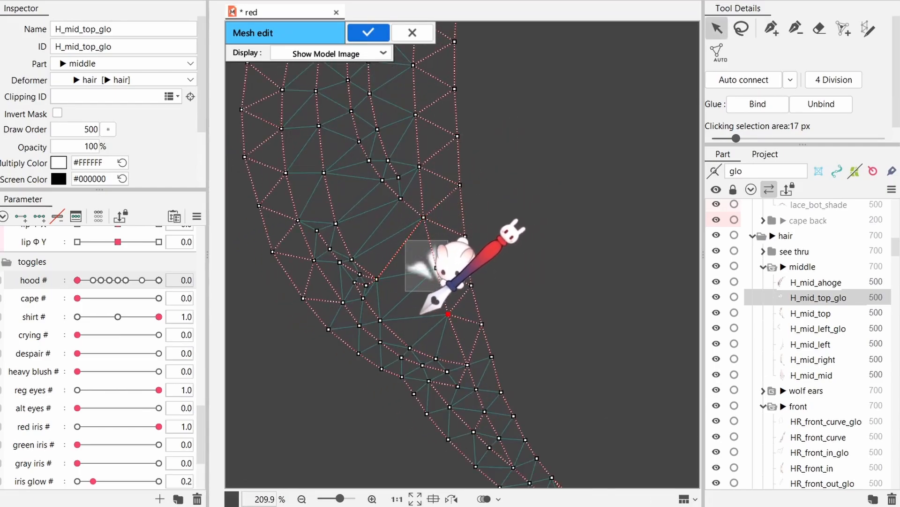
{"action": "key", "text": "ctrl"}
{"action": "key", "text": "e"}
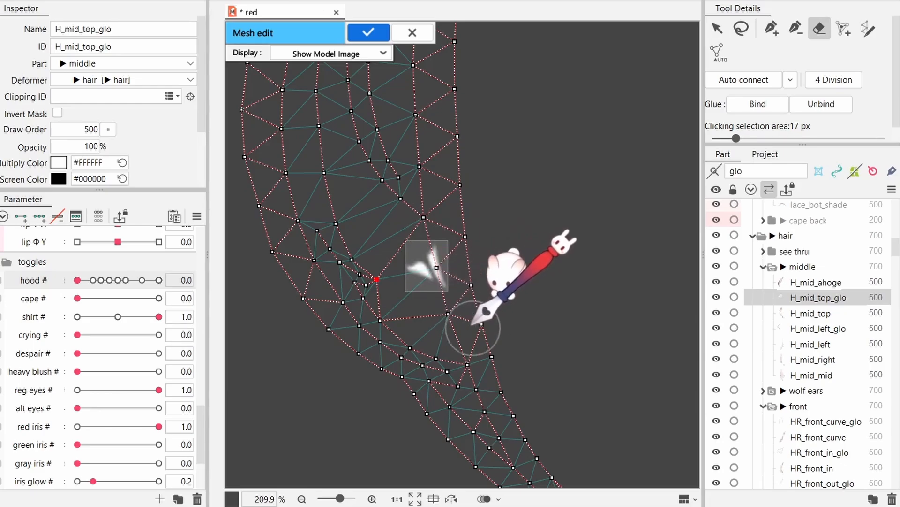
Erase all pasted mesh outside the outline around the highlight and apply the mesh to H_mid_top_glo.
{"action": "mouse_move", "coordinate": [463, 331]}
{"action": "left_mouse_down"}
{"action": "mouse_move", "coordinate": [438, 356]}
{"action": "mouse_move", "coordinate": [338, 306]}
{"action": "left_mouse_up"}
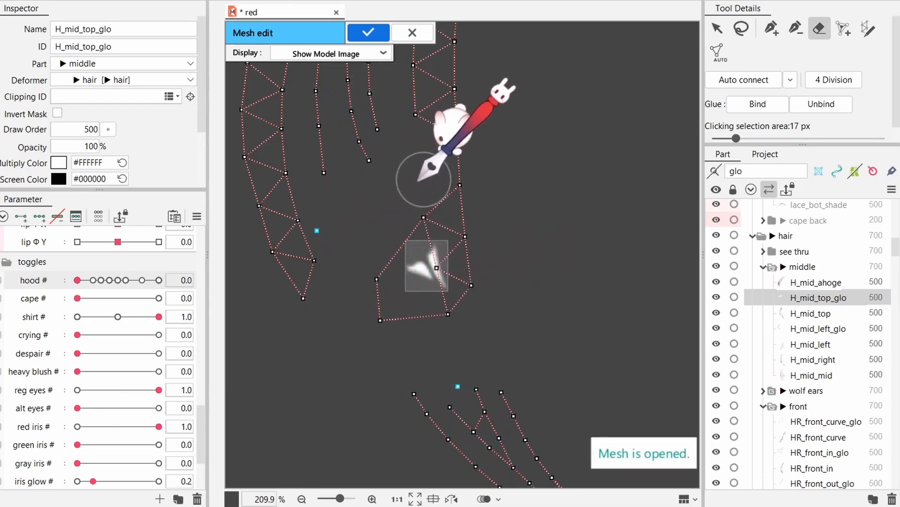
{"action": "scroll", "coordinate": [530, 240], "scroll_direction": "down", "scroll_amount": 3}
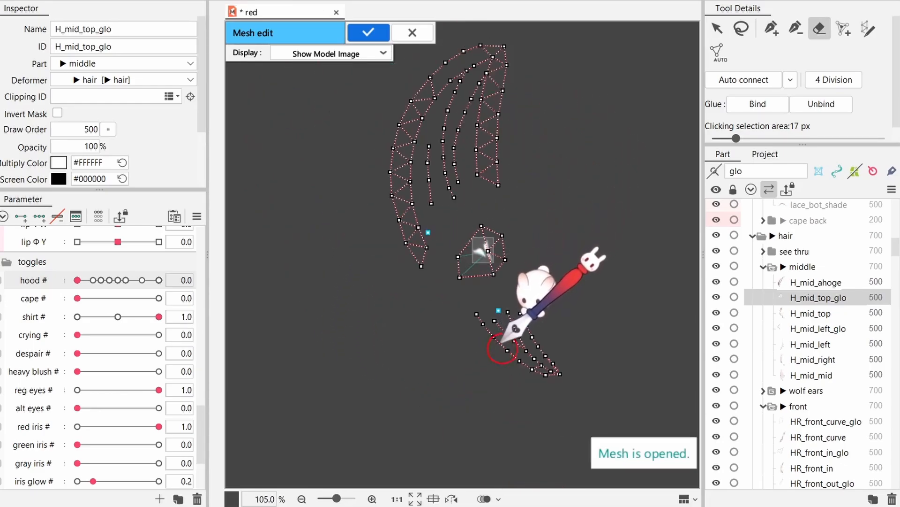
{"action": "mouse_move", "coordinate": [502, 349]}
{"action": "left_mouse_down"}
{"action": "mouse_move", "coordinate": [498, 382]}
{"action": "mouse_move", "coordinate": [413, 286]}
{"action": "mouse_move", "coordinate": [452, 177]}
{"action": "mouse_move", "coordinate": [502, 128]}
{"action": "mouse_move", "coordinate": [597, 76]}
{"action": "left_mouse_up"}
{"action": "key", "text": "v"}
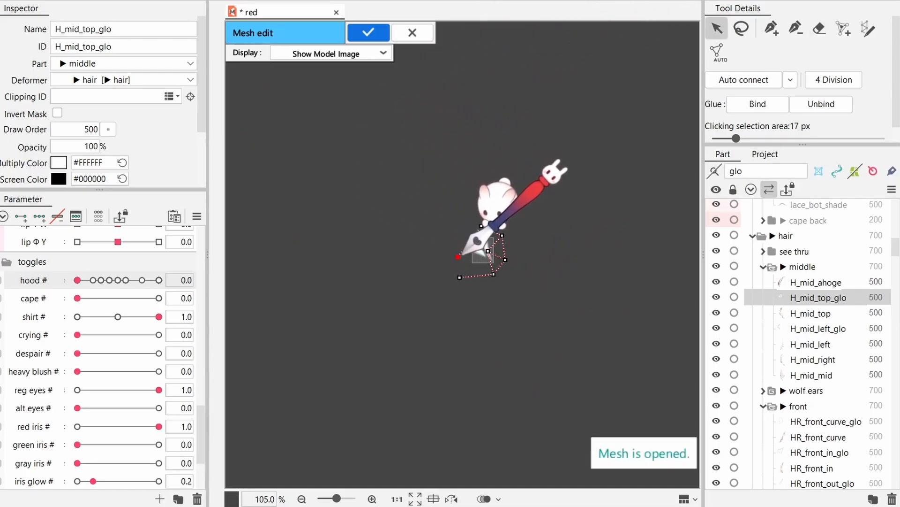
{"action": "left_click", "coordinate": [375, 33]}
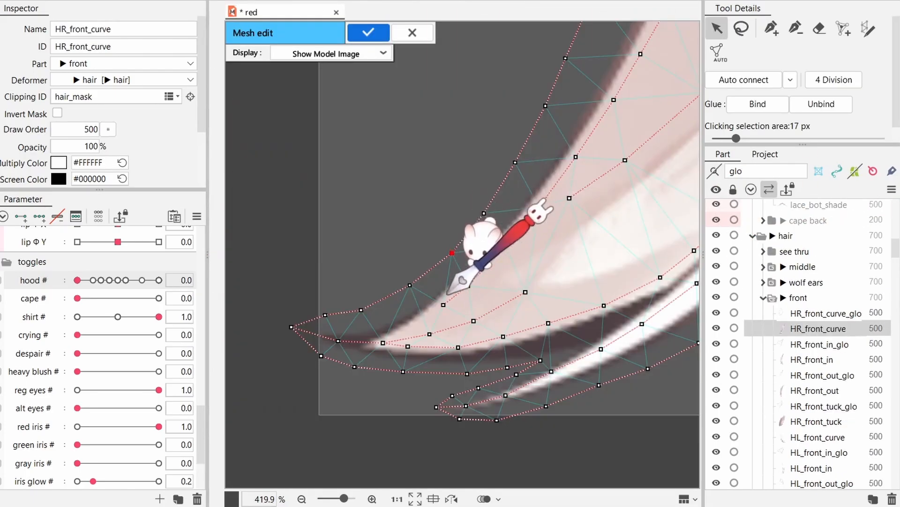
Respace and add vertices along the upper outline of HR_front_curve's lower-left tip.
{"action": "key", "text": "p"}
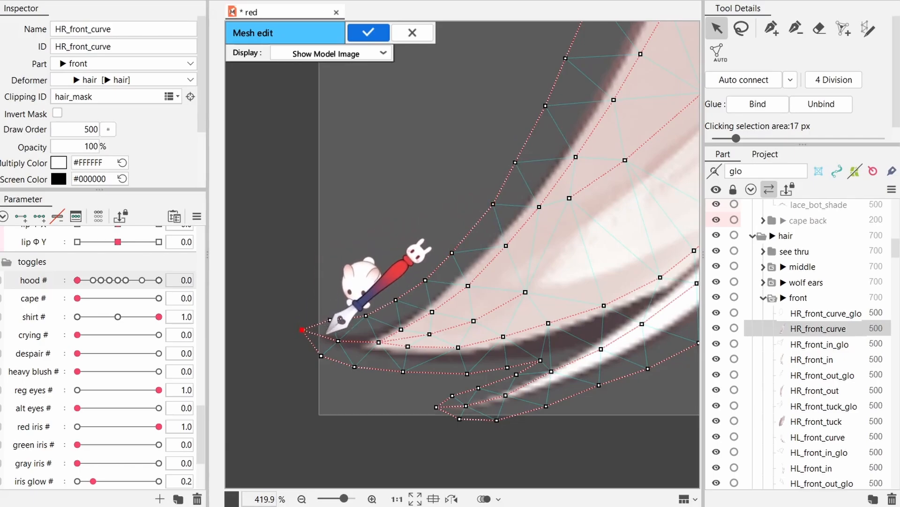
{"action": "left_click", "coordinate": [525, 290]}
{"action": "scroll", "coordinate": [590, 281], "scroll_direction": "down", "scroll_amount": 3}
{"action": "left_click_drag", "start_coordinate": [603, 211], "coordinate": [566, 325]}
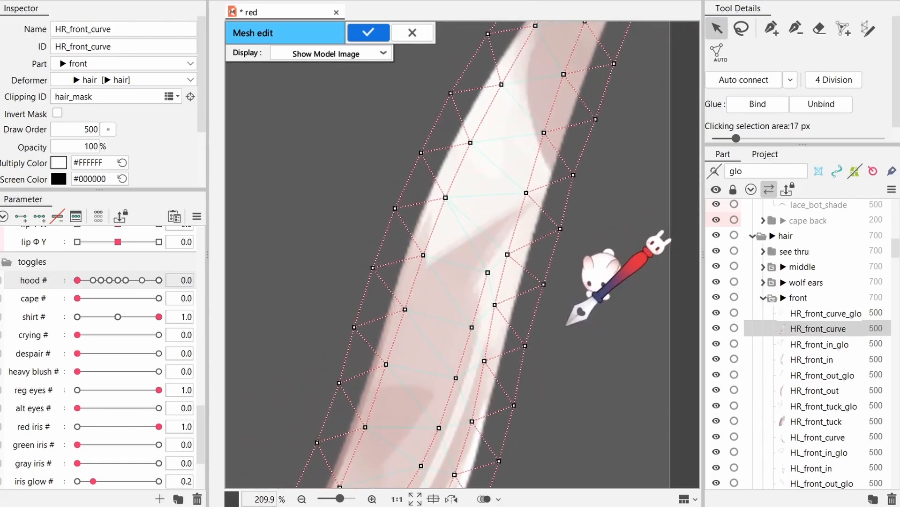
Add vertices along the diagonal edge where the white area meets the shadow midway up HR_front_curve.
{"action": "left_click_drag", "start_coordinate": [488, 272], "coordinate": [468, 292]}
{"action": "key", "text": "p"}
{"action": "left_click", "coordinate": [439, 266]}
{"action": "left_click", "coordinate": [412, 290]}
{"action": "key", "text": "v"}
{"action": "left_click", "coordinate": [468, 292]}
{"action": "left_click_drag", "start_coordinate": [520, 133], "coordinate": [456, 271]}
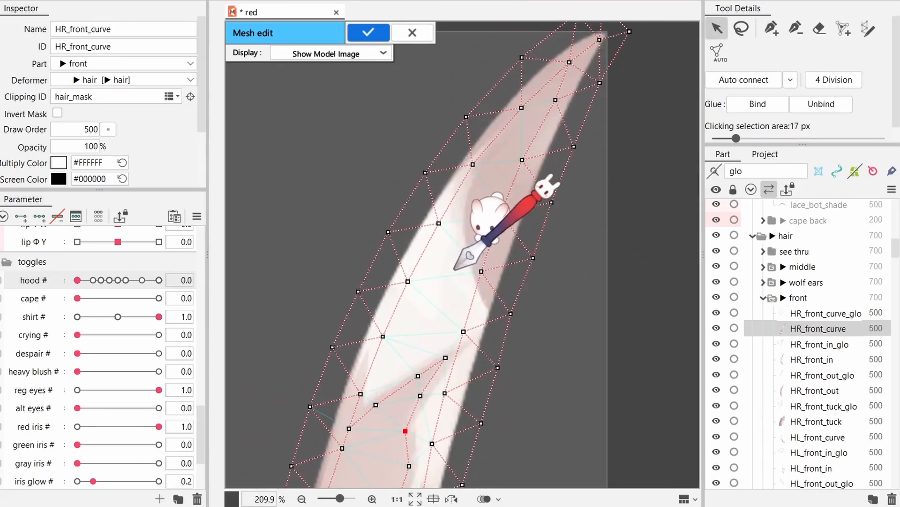
Adjust the right-hand boundary vertices of HR_front_curve and add points along the upper shadow's curved edge.
{"action": "left_click_drag", "start_coordinate": [552, 202], "coordinate": [550, 198]}
{"action": "left_click_drag", "start_coordinate": [481, 423], "coordinate": [480, 420]}
{"action": "key", "text": "p"}
{"action": "left_click", "coordinate": [475, 242]}
{"action": "left_click", "coordinate": [472, 210]}
{"action": "left_click", "coordinate": [478, 187]}
{"action": "key", "text": "v"}
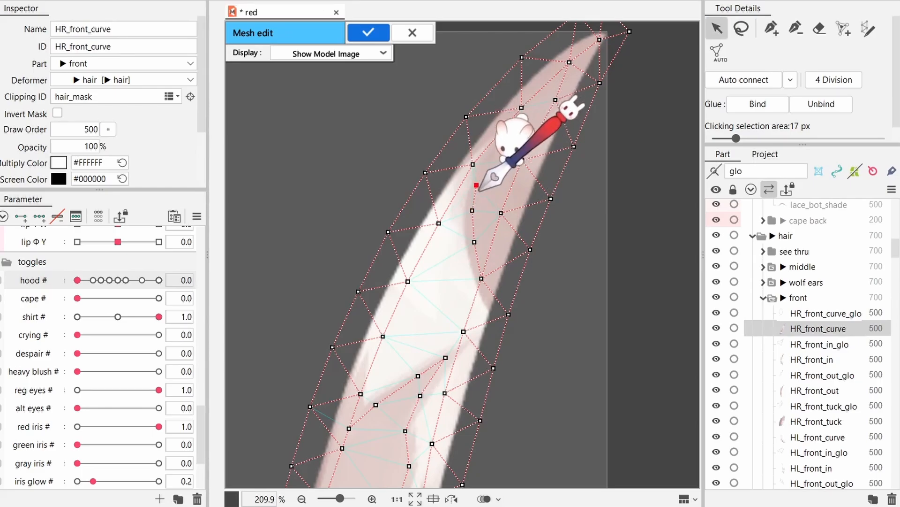
Add and even out the boundary and inner vertices along HR_front_curve's upper-left side.
{"action": "left_click_drag", "start_coordinate": [473, 164], "coordinate": [422, 180]}
{"action": "key", "text": "p"}
{"action": "left_click", "coordinate": [484, 144]}
{"action": "left_click", "coordinate": [484, 144]}
{"action": "left_click_drag", "start_coordinate": [408, 282], "coordinate": [408, 277]}
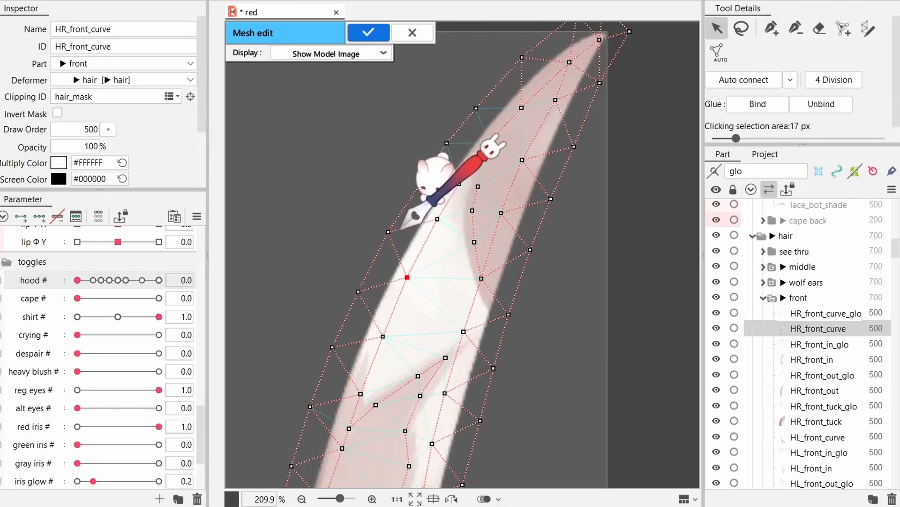
{"action": "left_click", "coordinate": [478, 187]}
{"action": "scroll", "coordinate": [498, 194], "scroll_direction": "down", "scroll_amount": 3}
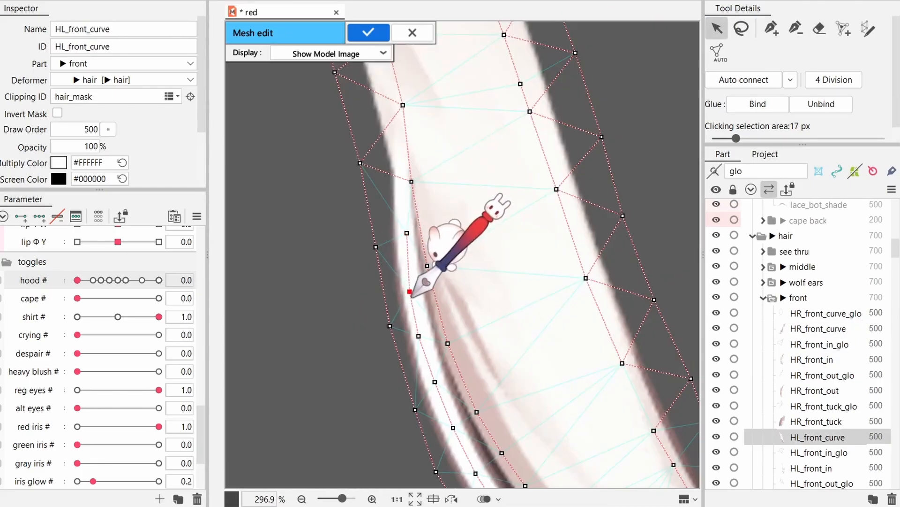
Fit the left boundary vertices of HL_front_curve closer to its outline, adding points to even out their spacing.
{"action": "left_click", "coordinate": [371, 209]}
{"action": "left_click_drag", "start_coordinate": [360, 162], "coordinate": [369, 162]}
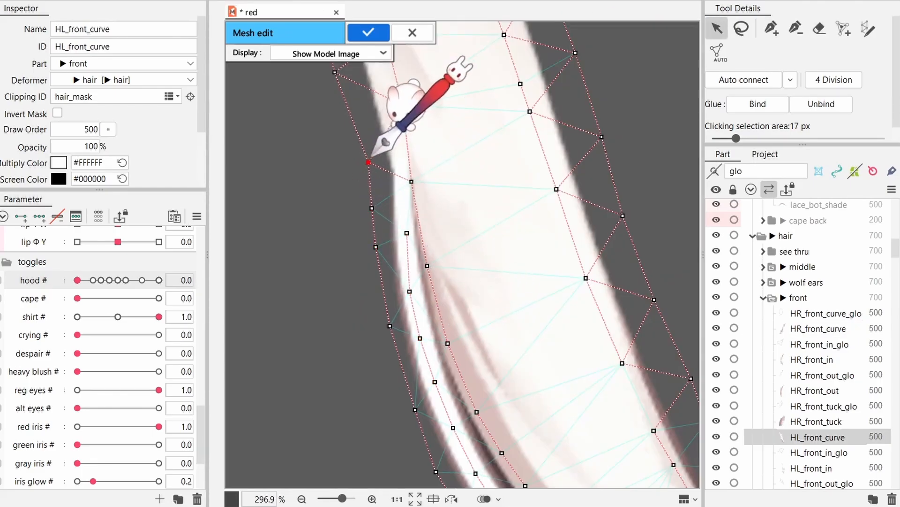
{"action": "left_click_drag", "start_coordinate": [376, 247], "coordinate": [376, 265]}
{"action": "left_click_drag", "start_coordinate": [390, 326], "coordinate": [420, 338]}
{"action": "left_click", "coordinate": [397, 370]}
{"action": "left_click_drag", "start_coordinate": [415, 409], "coordinate": [415, 417]}
{"action": "mouse_move", "coordinate": [437, 469]}
{"action": "left_mouse_down"}
{"action": "mouse_move", "coordinate": [394, 382]}
{"action": "mouse_move", "coordinate": [342, 312]}
{"action": "left_mouse_up"}
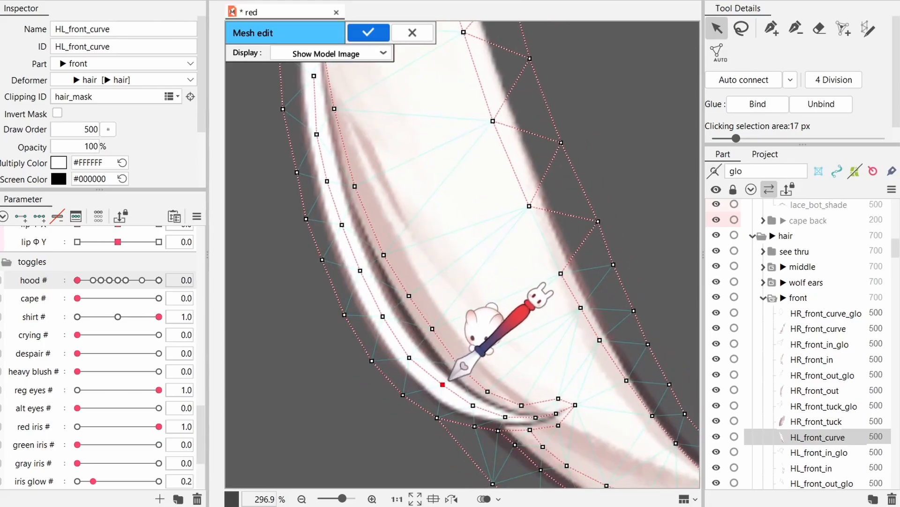
Adjust the vertices along HL_front_curve's inner line and add points along the shadow edge near its lower tip.
{"action": "left_click_drag", "start_coordinate": [430, 327], "coordinate": [430, 332]}
{"action": "left_click", "coordinate": [407, 295]}
{"action": "left_click_drag", "start_coordinate": [585, 437], "coordinate": [496, 379]}
{"action": "key", "text": "p"}
{"action": "left_click", "coordinate": [495, 381]}
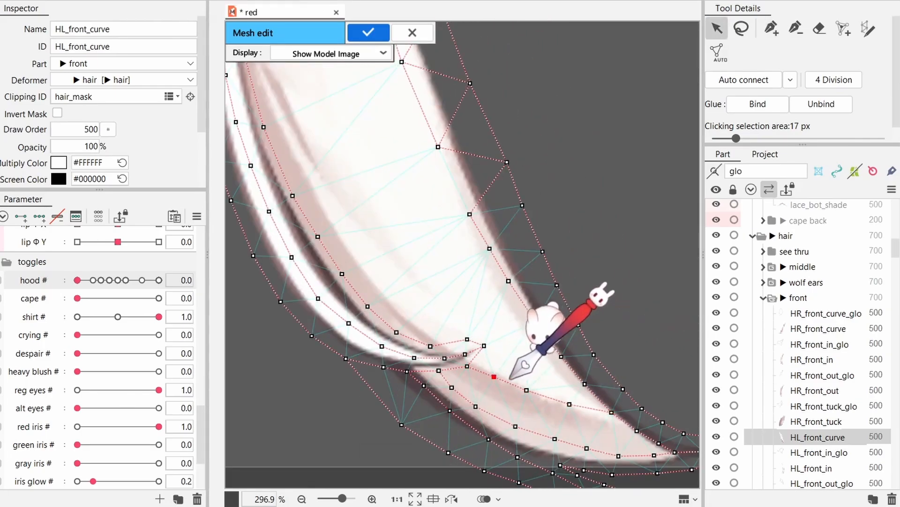
Add a row of inner vertices up HL_front_curve's left shadow edge and even out their spacing.
{"action": "scroll", "coordinate": [492, 277], "scroll_direction": "down", "scroll_amount": 2}
{"action": "left_click", "coordinate": [439, 330]}
{"action": "left_click", "coordinate": [457, 365]}
{"action": "left_click", "coordinate": [474, 391]}
{"action": "key", "text": "v"}
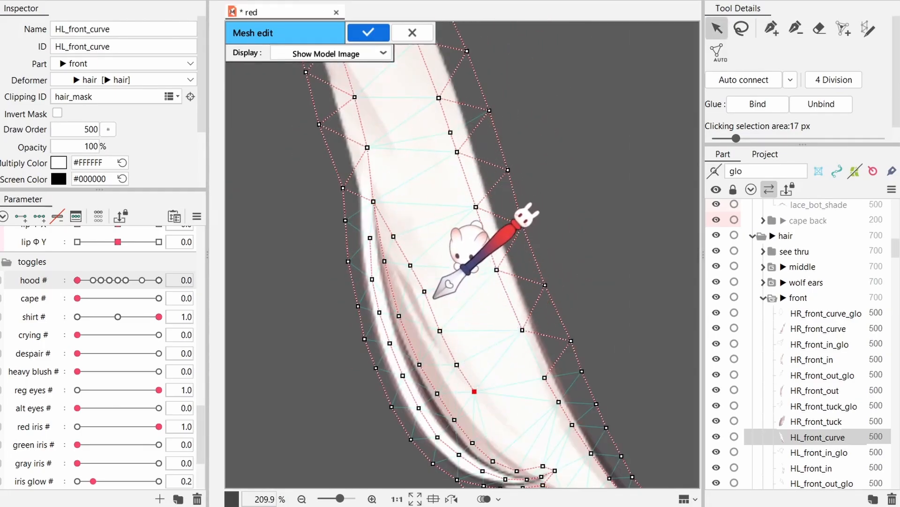
{"action": "scroll", "coordinate": [405, 317], "scroll_direction": "up", "scroll_amount": 2}
{"action": "left_click_drag", "start_coordinate": [397, 315], "coordinate": [388, 296]}
{"action": "left_click", "coordinate": [408, 340]}
{"action": "left_click_drag", "start_coordinate": [413, 244], "coordinate": [404, 239]}
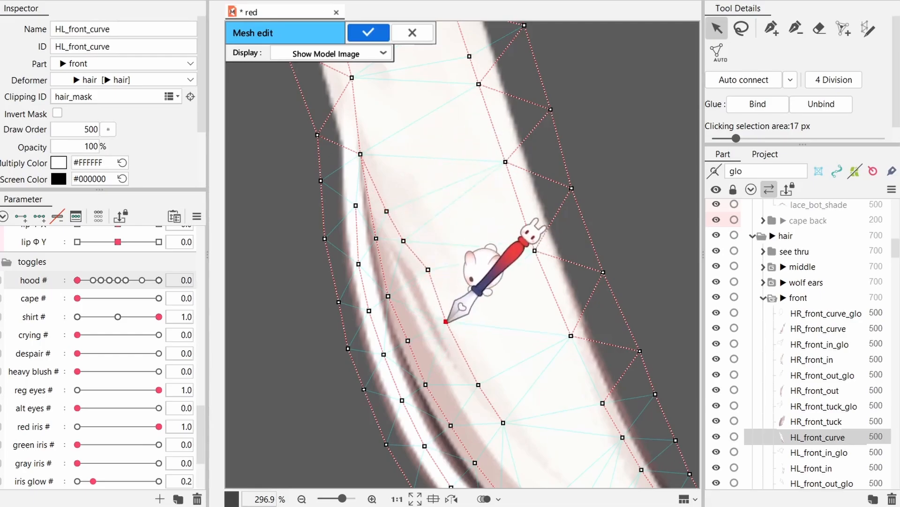
{"action": "scroll", "coordinate": [519, 342], "scroll_direction": "down", "scroll_amount": 4}
{"action": "scroll", "coordinate": [545, 438], "scroll_direction": "up", "scroll_amount": 2}
{"action": "left_click", "coordinate": [548, 446]}
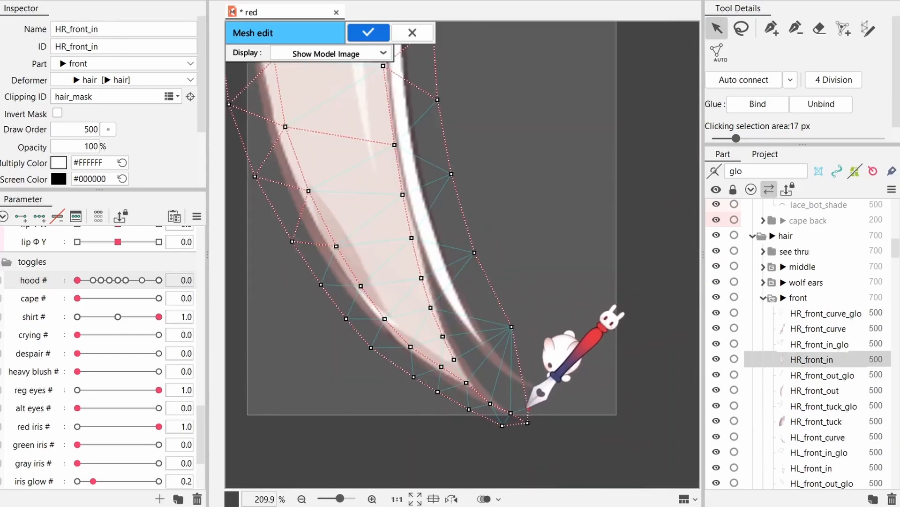
Add boundary vertices along the gap side of HR_front_in's main lower tip and reshape the boundary around its end.
{"action": "scroll", "coordinate": [515, 404], "scroll_direction": "up", "scroll_amount": 2}
{"action": "key", "text": "p"}
{"action": "left_click", "coordinate": [504, 388]}
{"action": "left_click", "coordinate": [480, 361]}
{"action": "left_click", "coordinate": [451, 333]}
{"action": "left_click", "coordinate": [432, 302]}
{"action": "left_click", "coordinate": [420, 276]}
{"action": "key", "text": "v"}
{"action": "left_click", "coordinate": [406, 249]}
{"action": "left_click_drag", "start_coordinate": [421, 277], "coordinate": [433, 305]}
{"action": "left_click_drag", "start_coordinate": [480, 361], "coordinate": [501, 398]}
{"action": "left_click_drag", "start_coordinate": [531, 428], "coordinate": [504, 427]}
{"action": "left_click", "coordinate": [479, 421]}
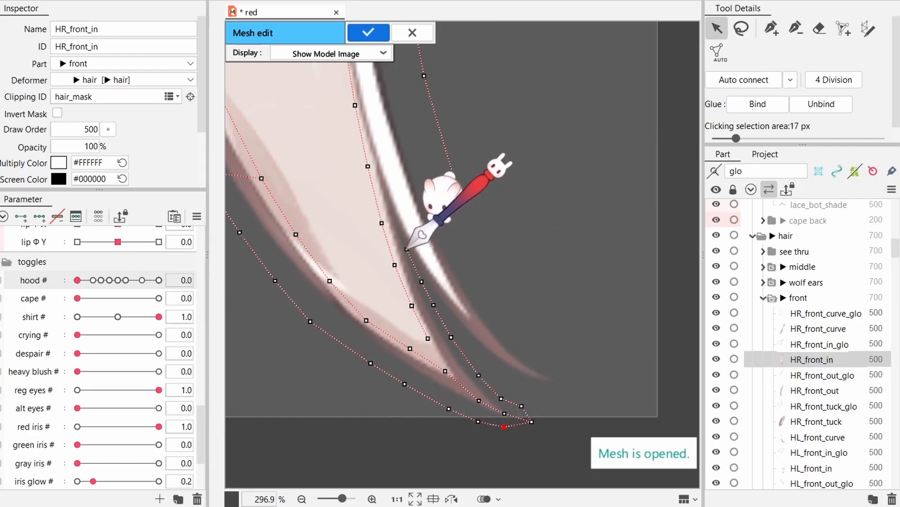
Trace boundary vertices around HR_front_in's thin right-hand tip, down the gap side and back up its outer side.
{"action": "left_click_drag", "start_coordinate": [449, 306], "coordinate": [445, 305]}
{"action": "key", "text": "p"}
{"action": "left_click", "coordinate": [461, 331]}
{"action": "left_click", "coordinate": [484, 354]}
{"action": "left_click", "coordinate": [510, 372]}
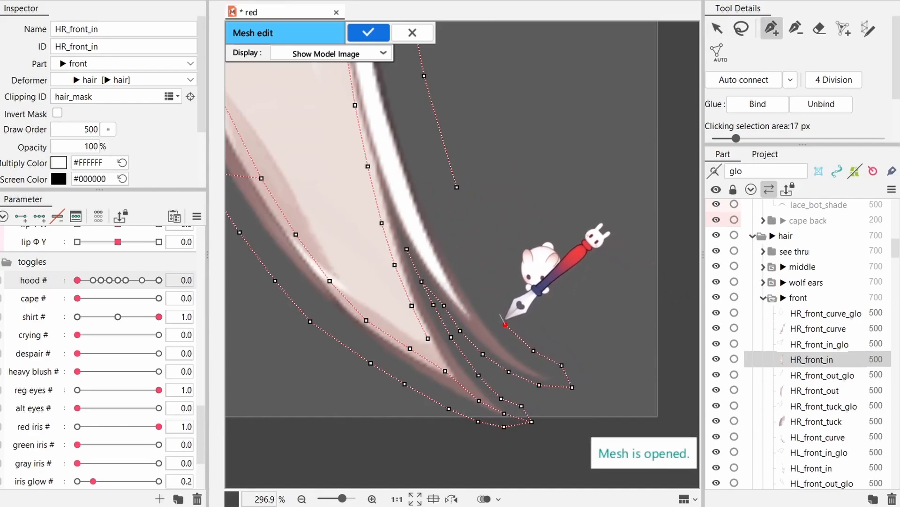
{"action": "left_click", "coordinate": [485, 290]}
{"action": "left_click", "coordinate": [467, 262]}
{"action": "left_click", "coordinate": [456, 187]}
Reposition HR_front_in's right boundary vertices along the white strand above the thin tip.
{"action": "key", "text": "v"}
{"action": "left_click_drag", "start_coordinate": [477, 193], "coordinate": [547, 338]}
{"action": "left_click_drag", "start_coordinate": [483, 159], "coordinate": [472, 193]}
{"action": "scroll", "coordinate": [478, 145], "scroll_direction": "down", "scroll_amount": 2}
{"action": "left_click_drag", "start_coordinate": [486, 264], "coordinate": [478, 286]}
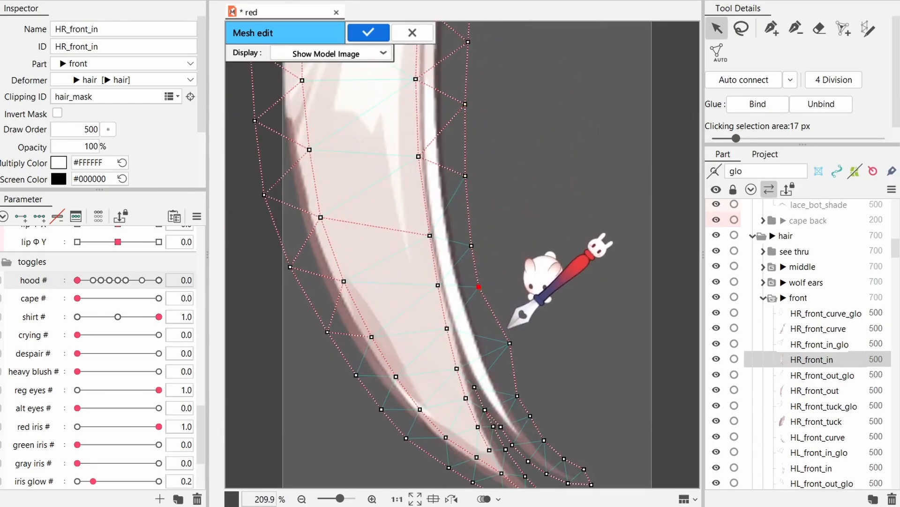
Pull the boundary vertices around HR_front_in's thin right-hand tip closer to its outline.
{"action": "scroll", "coordinate": [490, 323], "scroll_direction": "up", "scroll_amount": 2}
{"action": "left_click_drag", "start_coordinate": [469, 253], "coordinate": [466, 251]}
{"action": "left_click_drag", "start_coordinate": [509, 339], "coordinate": [506, 344]}
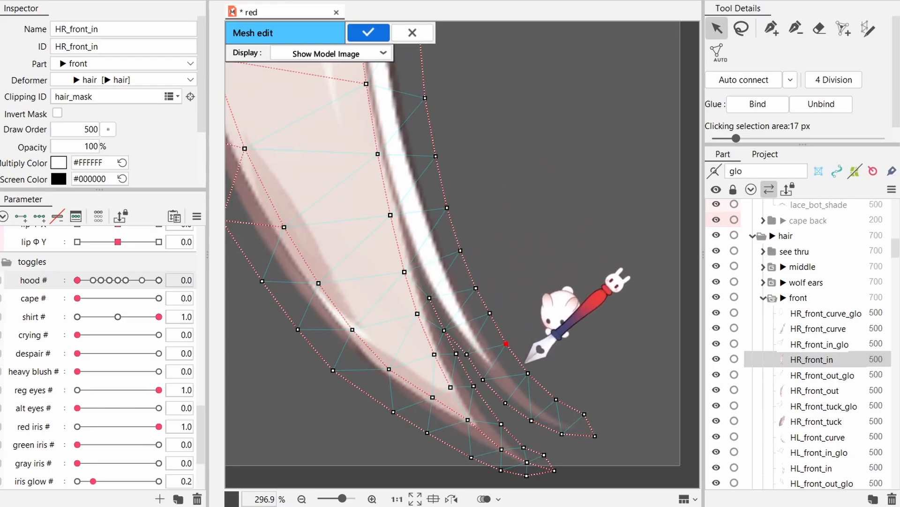
{"action": "left_click_drag", "start_coordinate": [528, 373], "coordinate": [526, 374]}
{"action": "left_click_drag", "start_coordinate": [556, 399], "coordinate": [549, 399]}
{"action": "left_click_drag", "start_coordinate": [584, 414], "coordinate": [572, 413]}
{"action": "left_click_drag", "start_coordinate": [594, 436], "coordinate": [591, 434]}
{"action": "scroll", "coordinate": [502, 262], "scroll_direction": "down", "scroll_amount": 4}
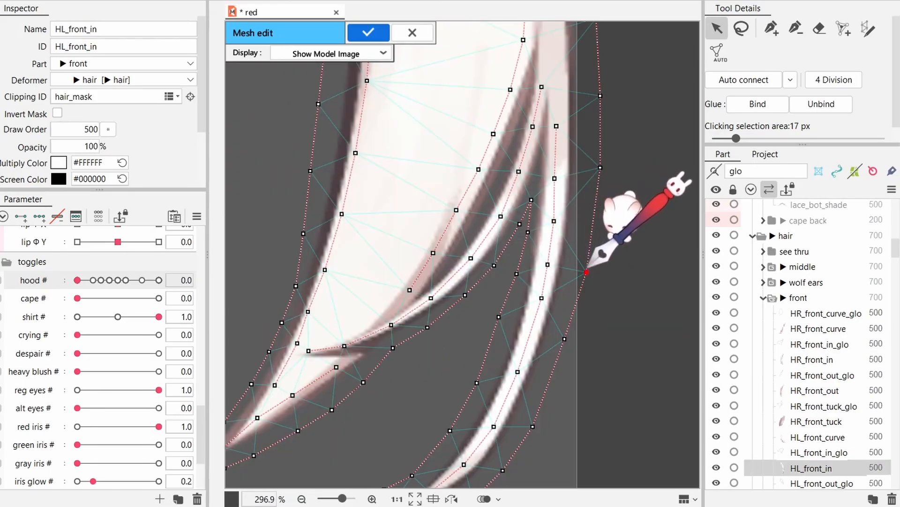
Fit the outer boundary vertices of HL_front_in's thin right-hand strand closer to its curved edge.
{"action": "left_click_drag", "start_coordinate": [600, 222], "coordinate": [593, 224]}
{"action": "left_click_drag", "start_coordinate": [588, 280], "coordinate": [584, 281]}
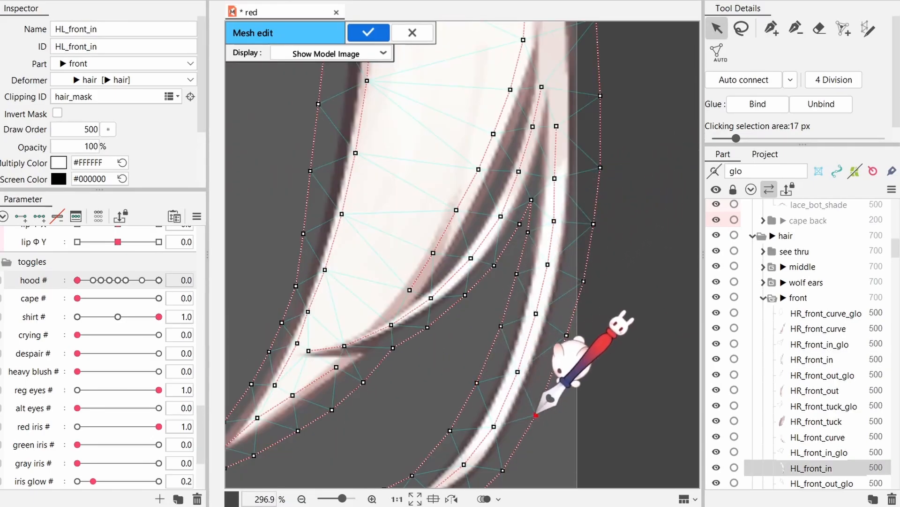
{"action": "left_click_drag", "start_coordinate": [536, 415], "coordinate": [539, 411]}
{"action": "left_click_drag", "start_coordinate": [538, 411], "coordinate": [586, 249]}
{"action": "left_click", "coordinate": [440, 346]}
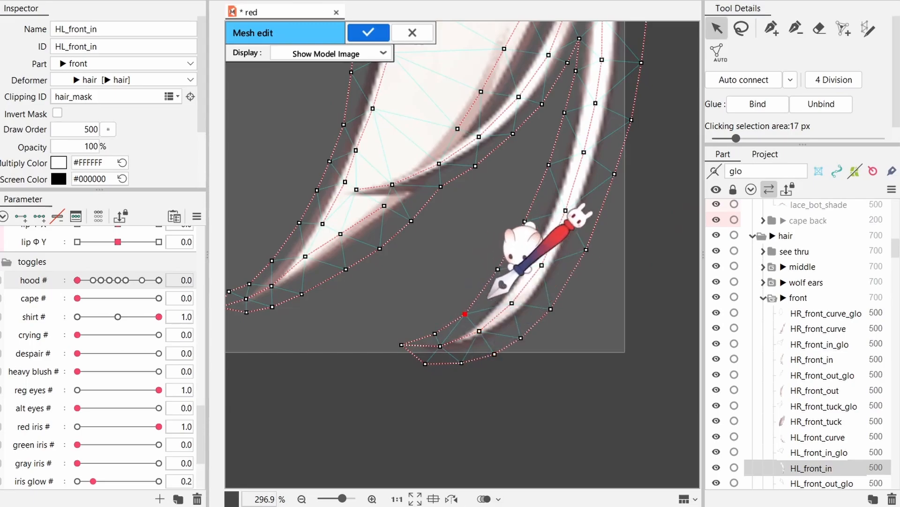
{"action": "left_click_drag", "start_coordinate": [634, 110], "coordinate": [573, 272]}
{"action": "left_click_drag", "start_coordinate": [566, 201], "coordinate": [558, 354]}
Add inner vertices along the shadow edge just above HL_front_in's lower left tip.
{"action": "scroll", "coordinate": [535, 300], "scroll_direction": "down", "scroll_amount": 3}
{"action": "scroll", "coordinate": [477, 368], "scroll_direction": "up", "scroll_amount": 3}
{"action": "key", "text": "p"}
{"action": "left_click", "coordinate": [401, 354]}
{"action": "left_click", "coordinate": [437, 341]}
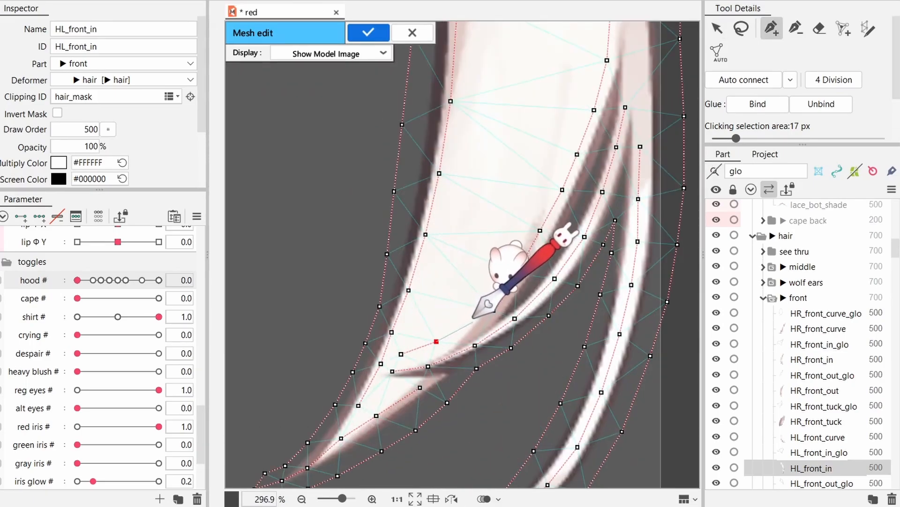
Add a connected line of vertices along the diagonal edge of HL_front_in's upper shadow.
{"action": "scroll", "coordinate": [476, 349], "scroll_direction": "down", "scroll_amount": 3}
{"action": "scroll", "coordinate": [412, 246], "scroll_direction": "up", "scroll_amount": 1}
{"action": "key", "text": "p"}
{"action": "left_click", "coordinate": [405, 162]}
{"action": "left_click", "coordinate": [429, 186]}
{"action": "left_click", "coordinate": [459, 237]}
{"action": "left_click", "coordinate": [479, 280]}
{"action": "left_click", "coordinate": [502, 329]}
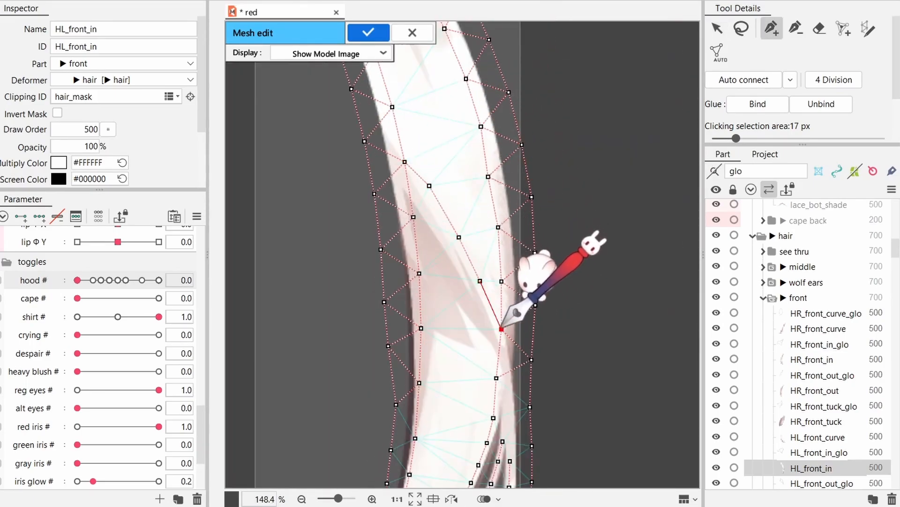
Add and adjust vertices along the lower edge of HL_front_in's upper shadow, down its left side.
{"action": "scroll", "coordinate": [441, 342], "scroll_direction": "up", "scroll_amount": 2}
{"action": "left_click", "coordinate": [396, 446]}
{"action": "left_click", "coordinate": [384, 474]}
{"action": "key", "text": "v"}
{"action": "left_click_drag", "start_coordinate": [407, 411], "coordinate": [407, 404]}
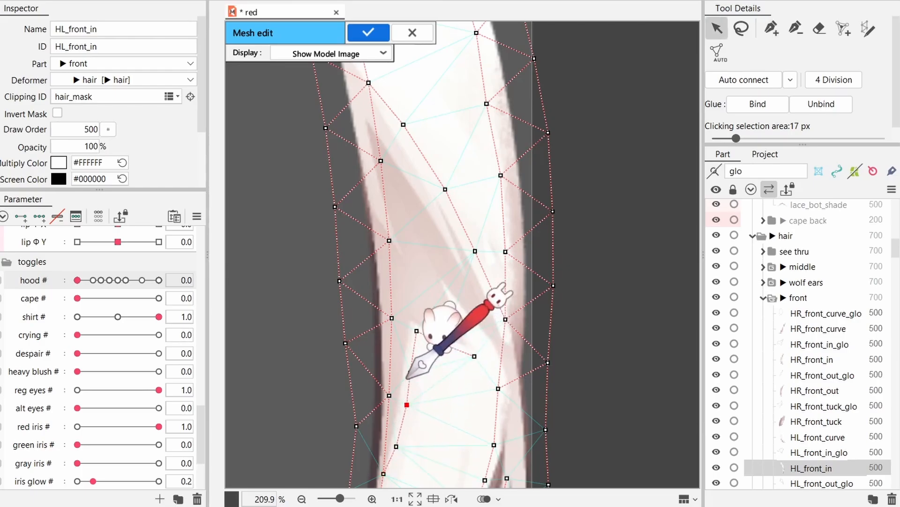
{"action": "scroll", "coordinate": [497, 327], "scroll_direction": "up", "scroll_amount": 1}
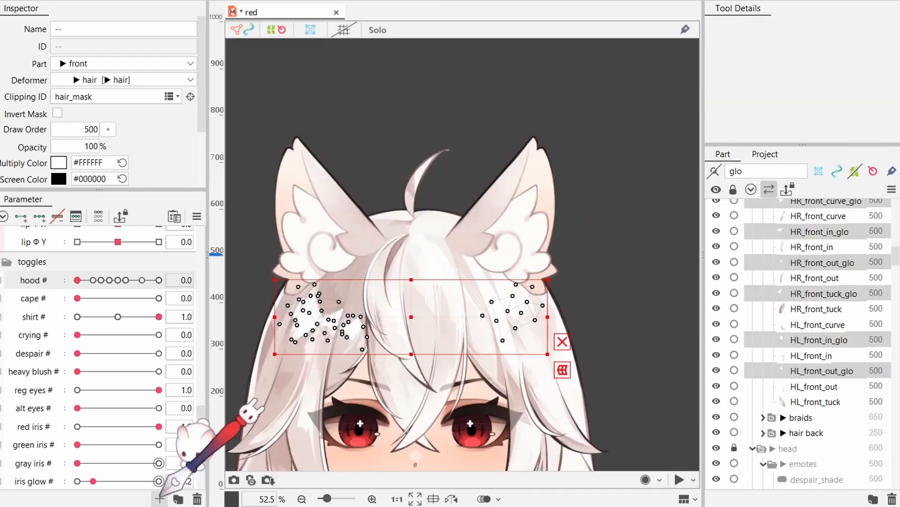
Create a parameter named "hair HL #" with a minimum of 0 and place it below shirt #.
{"action": "left_click", "coordinate": [160, 498]}
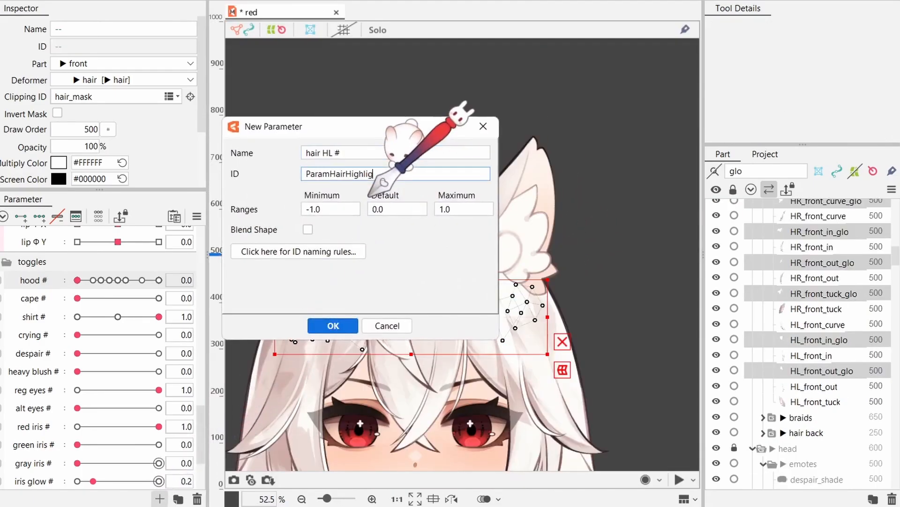
{"action": "type", "text": "0"}
{"action": "left_click", "coordinate": [332, 325]}
{"action": "left_click_drag", "start_coordinate": [37, 296], "coordinate": [42, 329]}
Add two keyforms on hair HL # for the selected front highlight meshes and lower their opacity at value 0.
{"action": "left_click", "coordinate": [19, 215]}
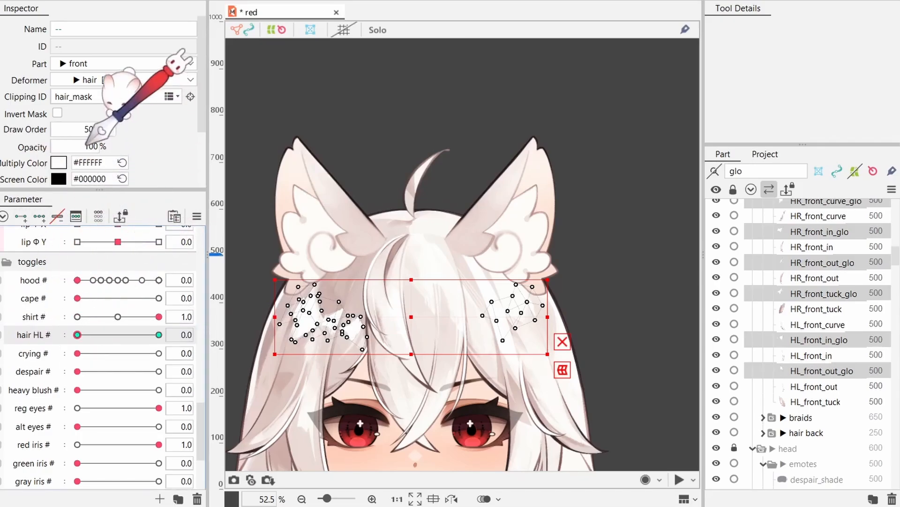
{"action": "left_click_drag", "start_coordinate": [87, 146], "coordinate": [1, 144]}
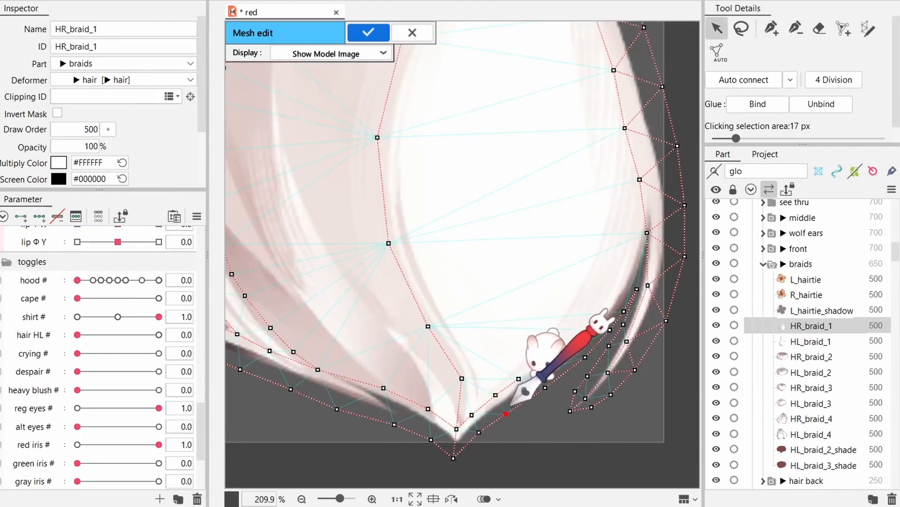
Add a vertical line of inner vertices up the middle of HR_braid_1's white area.
{"action": "scroll", "coordinate": [694, 235], "scroll_direction": "up", "scroll_amount": 3}
{"action": "scroll", "coordinate": [657, 255], "scroll_direction": "down", "scroll_amount": 3}
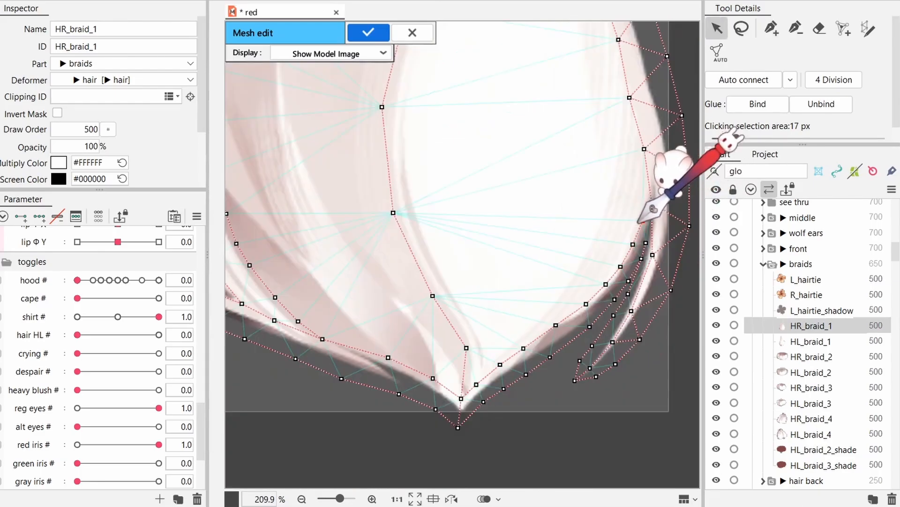
{"action": "scroll", "coordinate": [563, 356], "scroll_direction": "up", "scroll_amount": 2}
{"action": "scroll", "coordinate": [531, 388], "scroll_direction": "down", "scroll_amount": 3}
{"action": "left_click", "coordinate": [508, 345]}
{"action": "left_click", "coordinate": [514, 299]}
{"action": "left_click", "coordinate": [516, 228]}
{"action": "left_click", "coordinate": [516, 153]}
{"action": "left_click", "coordinate": [523, 78]}
{"action": "left_click_drag", "start_coordinate": [525, 50], "coordinate": [519, 167]}
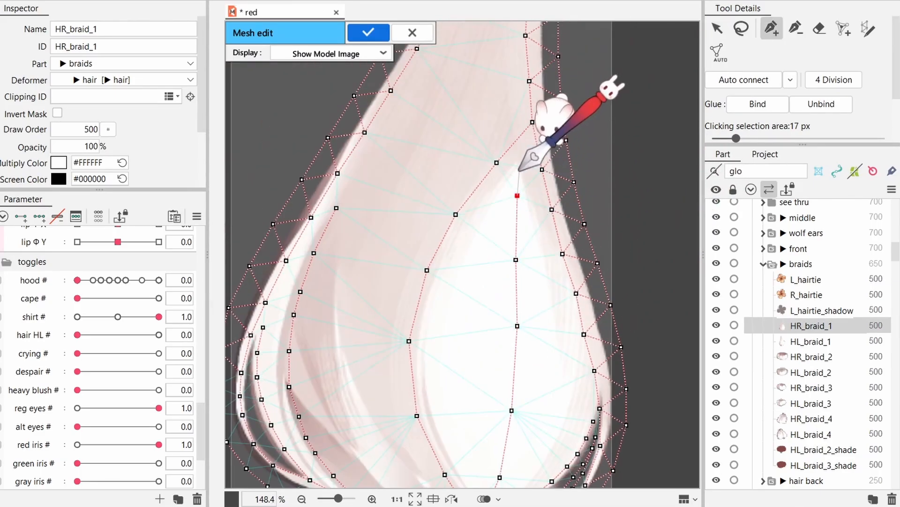
{"action": "left_click", "coordinate": [524, 151]}
{"action": "left_click_drag", "start_coordinate": [505, 430], "coordinate": [515, 318]}
Add a second curved line of inner vertices through HR_braid_1's shaded left half, from the bottom up to the narrow top.
{"action": "left_click", "coordinate": [452, 384]}
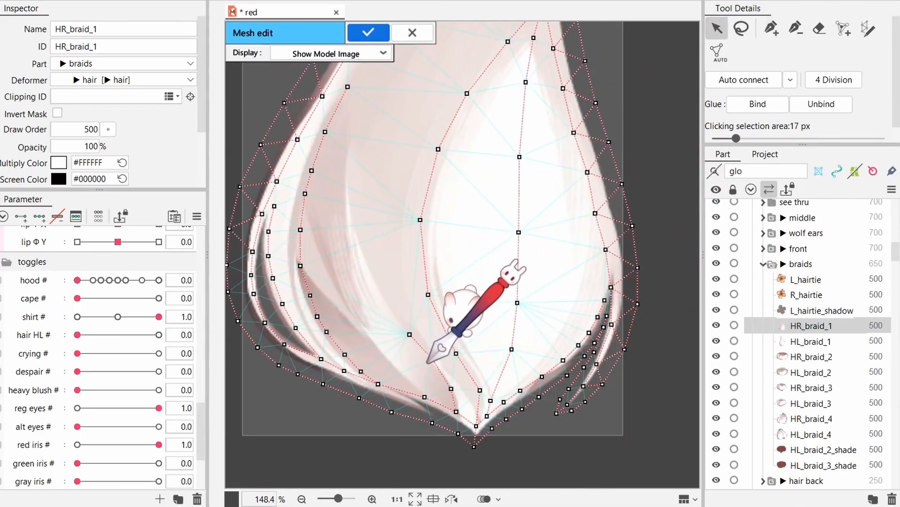
{"action": "left_click", "coordinate": [411, 335]}
{"action": "left_click", "coordinate": [382, 289]}
{"action": "left_click", "coordinate": [364, 237]}
{"action": "left_click", "coordinate": [366, 180]}
{"action": "left_click", "coordinate": [389, 68]}
{"action": "scroll", "coordinate": [408, 52], "scroll_direction": "down", "scroll_amount": 1}
{"action": "left_click_drag", "start_coordinate": [408, 51], "coordinate": [389, 267]}
{"action": "left_click", "coordinate": [394, 277]}
{"action": "left_click", "coordinate": [420, 225]}
{"action": "left_click", "coordinate": [444, 166]}
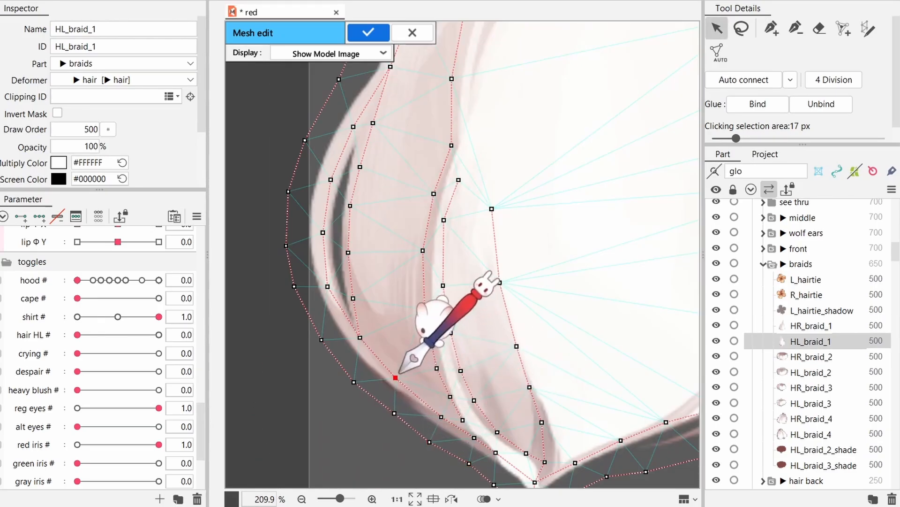
Tidy HL_braid_1's lower-left boundary vertices and remove the topmost vertex of its lower inner shadow line.
{"action": "left_click", "coordinate": [429, 437]}
{"action": "left_click_drag", "start_coordinate": [491, 473], "coordinate": [451, 415]}
{"action": "scroll", "coordinate": [522, 368], "scroll_direction": "down", "scroll_amount": 1}
{"action": "left_click_drag", "start_coordinate": [522, 368], "coordinate": [477, 429]}
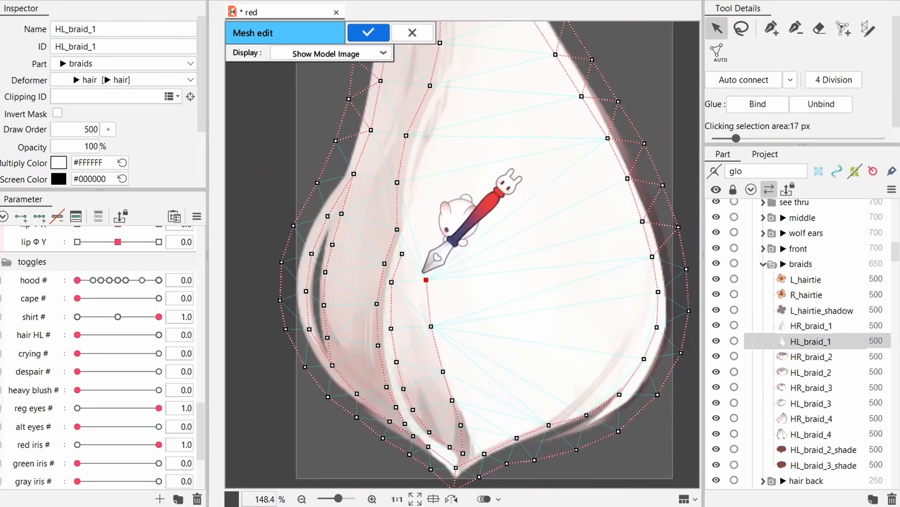
{"action": "left_click", "coordinate": [426, 276], "text": "alt"}
Add a line of inner vertices up the middle of HL_braid_1's white area and even out its spacing.
{"action": "key", "text": "p"}
{"action": "left_click", "coordinate": [483, 436]}
{"action": "left_click", "coordinate": [505, 397]}
{"action": "left_click", "coordinate": [502, 277]}
{"action": "left_click", "coordinate": [483, 233]}
{"action": "key", "text": "v"}
{"action": "left_click_drag", "start_coordinate": [519, 361], "coordinate": [524, 381]}
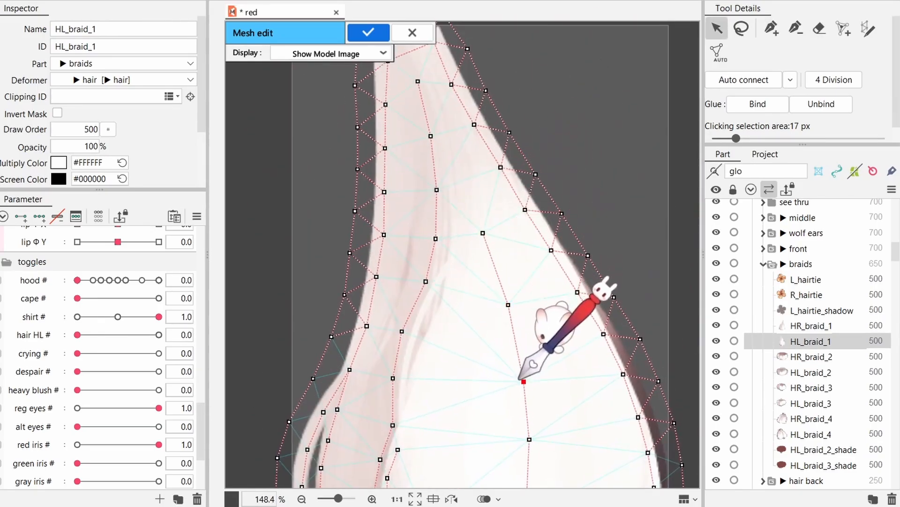
{"action": "left_click_drag", "start_coordinate": [523, 436], "coordinate": [530, 354]}
Add inner vertices along the light streak beside HL_braid_1's left shadow and adjust the neighbouring shadow-edge vertex.
{"action": "left_click", "coordinate": [404, 367]}
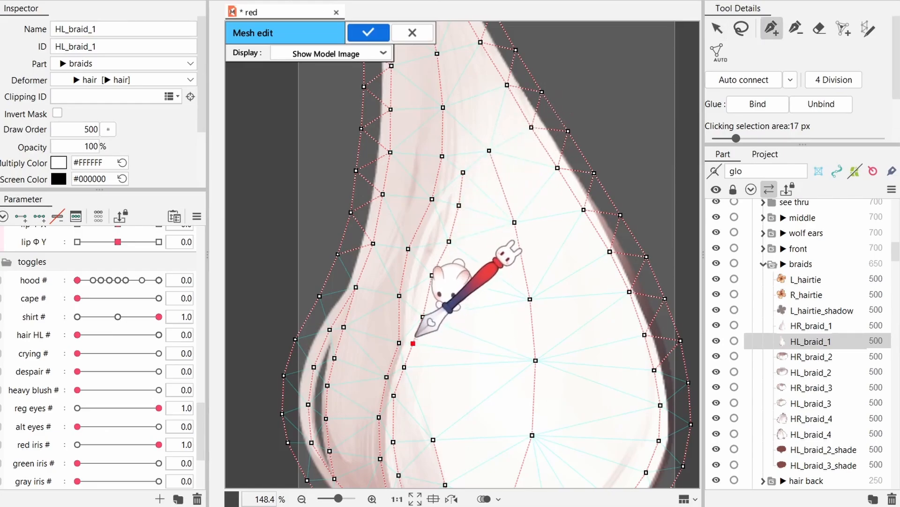
{"action": "key", "text": "v"}
{"action": "left_click_drag", "start_coordinate": [412, 343], "coordinate": [399, 342]}
{"action": "scroll", "coordinate": [576, 293], "scroll_direction": "down", "scroll_amount": 2}
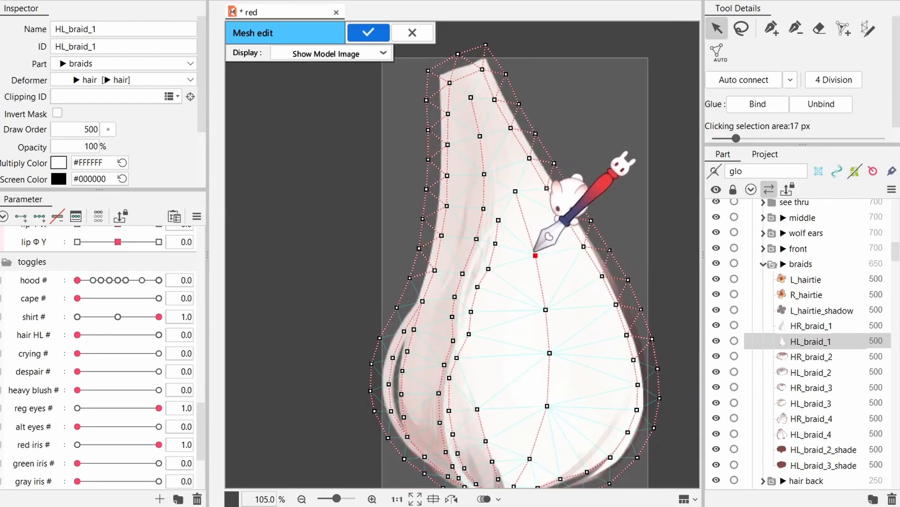
Add inner vertices along the curved shading at the lower right of HL_braid_1.
{"action": "left_click_drag", "start_coordinate": [551, 404], "coordinate": [511, 328]}
{"action": "scroll", "coordinate": [513, 330], "scroll_direction": "up", "scroll_amount": 2}
{"action": "key", "text": "p"}
{"action": "left_click", "coordinate": [515, 397]}
{"action": "left_click", "coordinate": [542, 377]}
{"action": "left_click", "coordinate": [568, 349]}
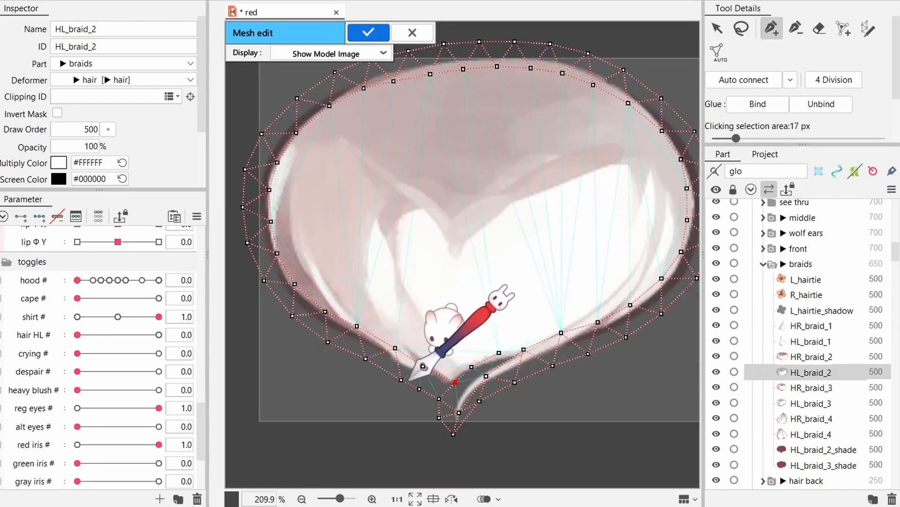
Adjust HL_braid_2's lower-left boundary and inner vertices and add points around its pointed bottom tip.
{"action": "left_click", "coordinate": [437, 372]}
{"action": "key", "text": "v"}
{"action": "left_click_drag", "start_coordinate": [389, 370], "coordinate": [394, 374]}
{"action": "left_click", "coordinate": [440, 397]}
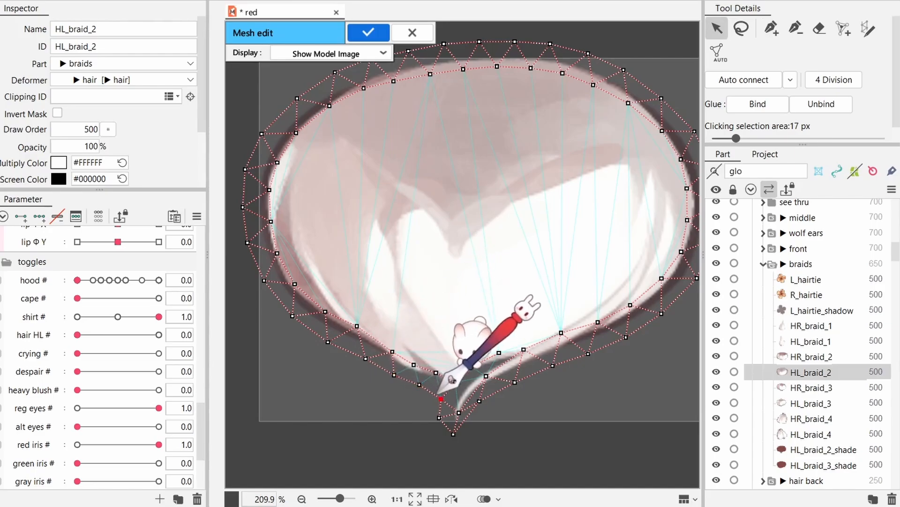
{"action": "scroll", "coordinate": [481, 417], "scroll_direction": "up", "scroll_amount": 2}
{"action": "key", "text": "p"}
{"action": "left_click", "coordinate": [468, 407]}
{"action": "key", "text": "v"}
{"action": "scroll", "coordinate": [461, 445], "scroll_direction": "down", "scroll_amount": 4}
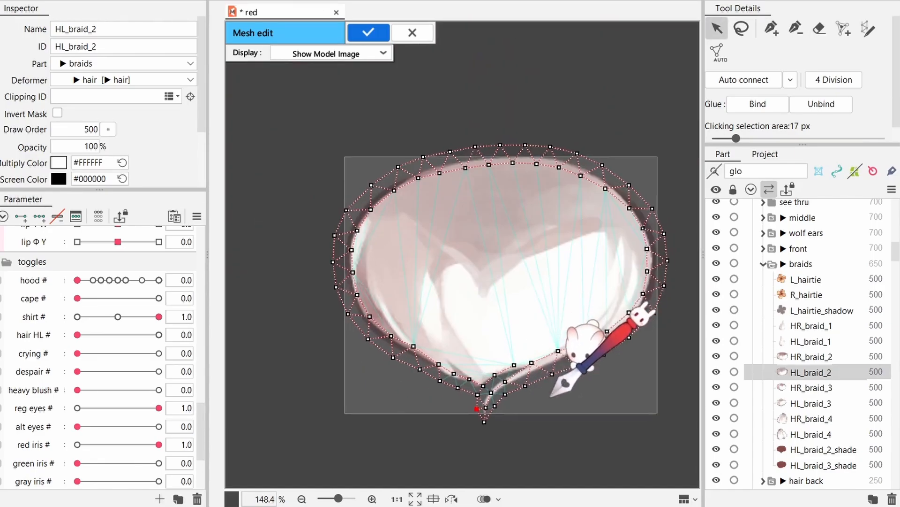
Outline the large white highlight in HL_braid_2's right half with connected vertices.
{"action": "key", "text": "p"}
{"action": "left_click", "coordinate": [455, 329]}
{"action": "left_click", "coordinate": [496, 287]}
{"action": "key", "text": "p"}
{"action": "left_click", "coordinate": [583, 314]}
{"action": "left_click", "coordinate": [566, 333]}
{"action": "left_click", "coordinate": [545, 354]}
{"action": "key", "text": "v"}
{"action": "left_click", "coordinate": [566, 334]}
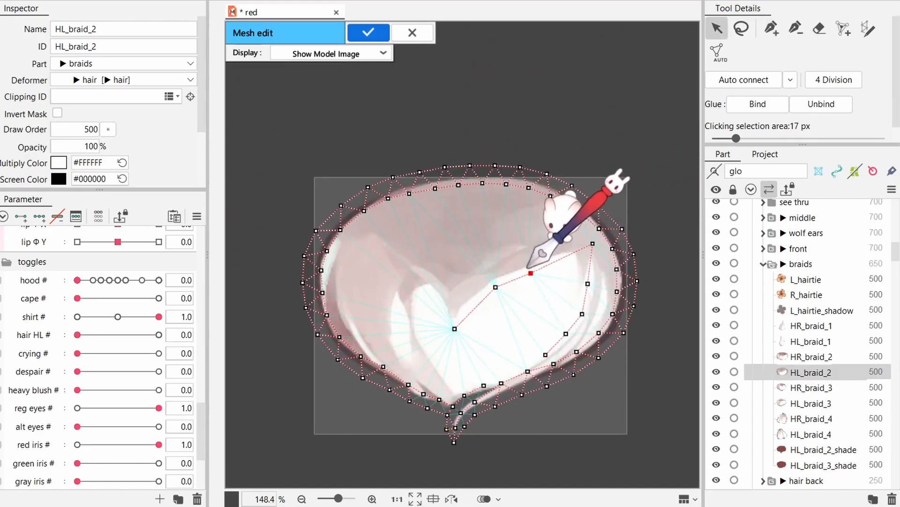
Outline the smaller left highlight lobe of HL_braid_2 and connect it to the larger highlight's outline.
{"action": "key", "text": "p"}
{"action": "left_click", "coordinate": [448, 376]}
{"action": "left_click", "coordinate": [423, 339]}
{"action": "left_click", "coordinate": [417, 305]}
{"action": "left_click", "coordinate": [423, 288]}
{"action": "left_click", "coordinate": [435, 292]}
{"action": "left_click", "coordinate": [445, 315]}
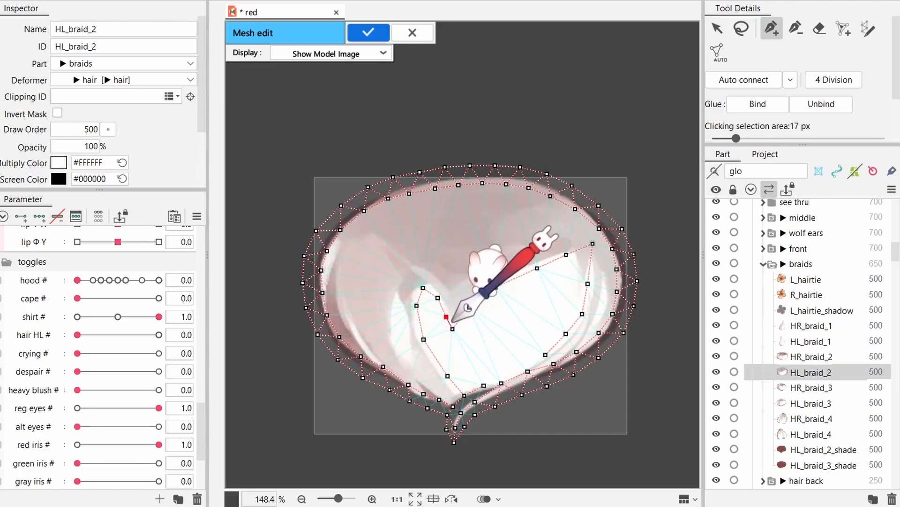
{"action": "left_click", "coordinate": [452, 329]}
Add lines of vertices along the shaded stripes on HL_braid_2's left side, up towards its upper-left edge.
{"action": "key", "text": "v"}
{"action": "key", "text": "p"}
{"action": "left_click", "coordinate": [378, 352]}
{"action": "left_click", "coordinate": [360, 320]}
{"action": "left_click", "coordinate": [349, 240]}
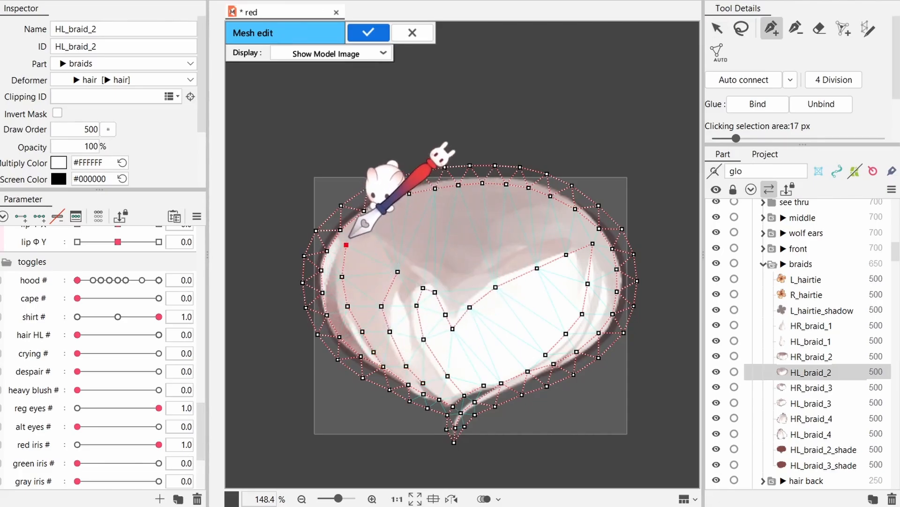
{"action": "key", "text": "v"}
Outline the upper edge of HR_braid_3's large white highlight with connected vertices, following the central notch across to its right lobe.
{"action": "left_click", "coordinate": [367, 248]}
{"action": "left_click", "coordinate": [390, 225]}
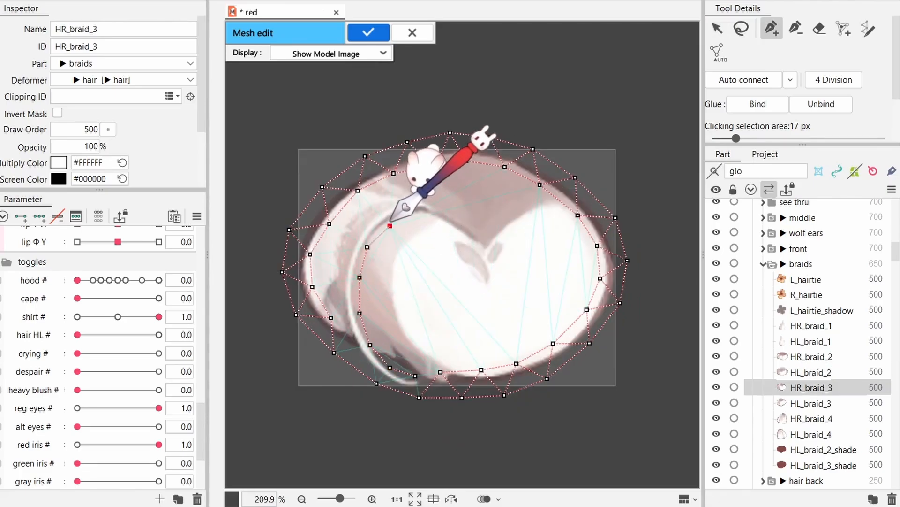
{"action": "left_click", "coordinate": [415, 216]}
{"action": "left_click", "coordinate": [444, 224]}
{"action": "left_click", "coordinate": [463, 240]}
{"action": "left_click", "coordinate": [484, 262]}
{"action": "left_click", "coordinate": [499, 240]}
{"action": "left_click", "coordinate": [544, 208]}
{"action": "left_click", "coordinate": [561, 201]}
{"action": "key", "text": "v"}
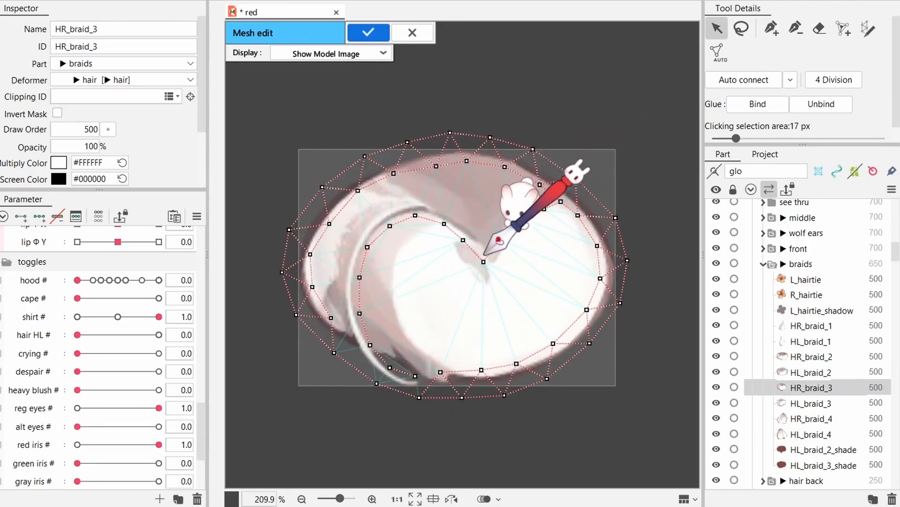
Outline the small shaded patches beneath HR_braid_3's central notch with connected vertices.
{"action": "key", "text": "p"}
{"action": "left_click", "coordinate": [442, 240]}
{"action": "left_click", "coordinate": [449, 262]}
{"action": "left_click", "coordinate": [469, 283]}
{"action": "left_click", "coordinate": [489, 300]}
{"action": "left_click", "coordinate": [500, 268]}
{"action": "left_click", "coordinate": [512, 242]}
{"action": "key", "text": "v"}
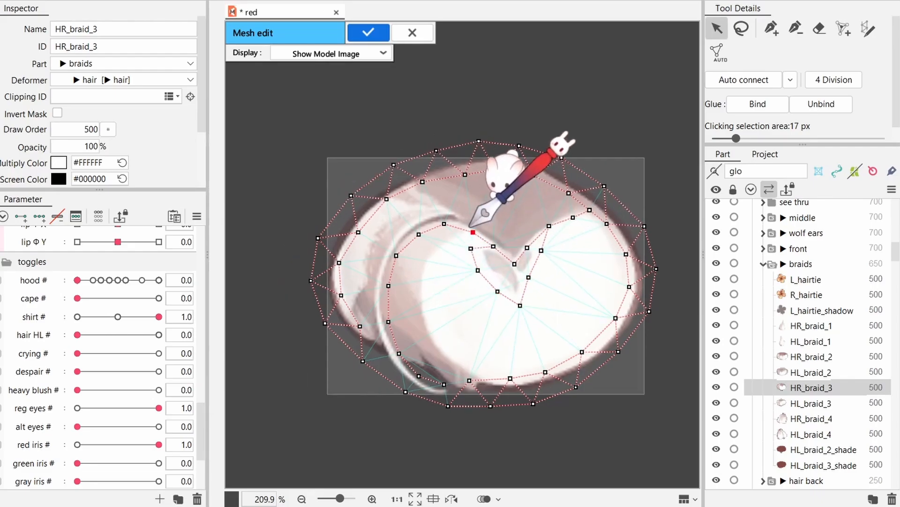
Trace the curved pale rim on HR_braid_3's left side with a line of vertices.
{"action": "scroll", "coordinate": [475, 363], "scroll_direction": "up", "scroll_amount": 2}
{"action": "key", "text": "v"}
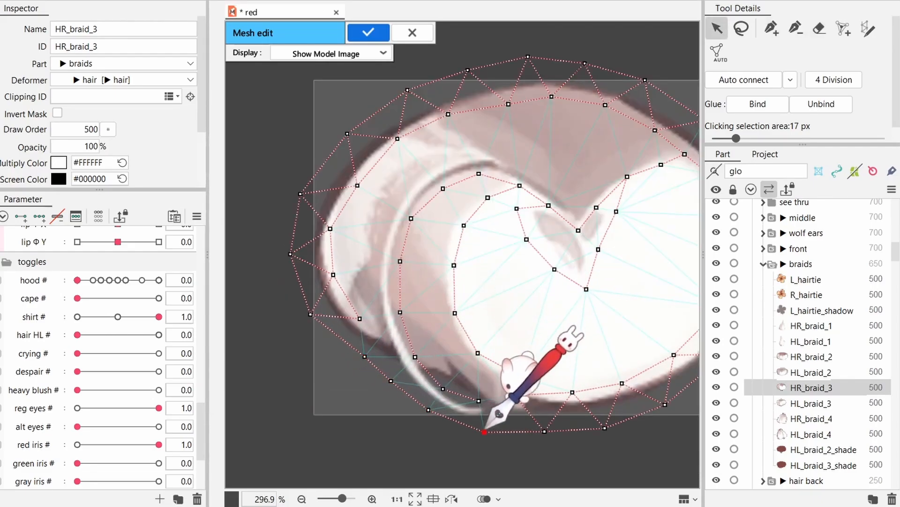
{"action": "key", "text": "p"}
{"action": "left_click", "coordinate": [537, 177]}
{"action": "left_click_drag", "start_coordinate": [537, 178], "coordinate": [541, 190]}
{"action": "left_click", "coordinate": [506, 171]}
{"action": "left_click", "coordinate": [468, 178]}
{"action": "left_click", "coordinate": [434, 202]}
{"action": "left_click", "coordinate": [408, 233]}
{"action": "left_click", "coordinate": [395, 273]}
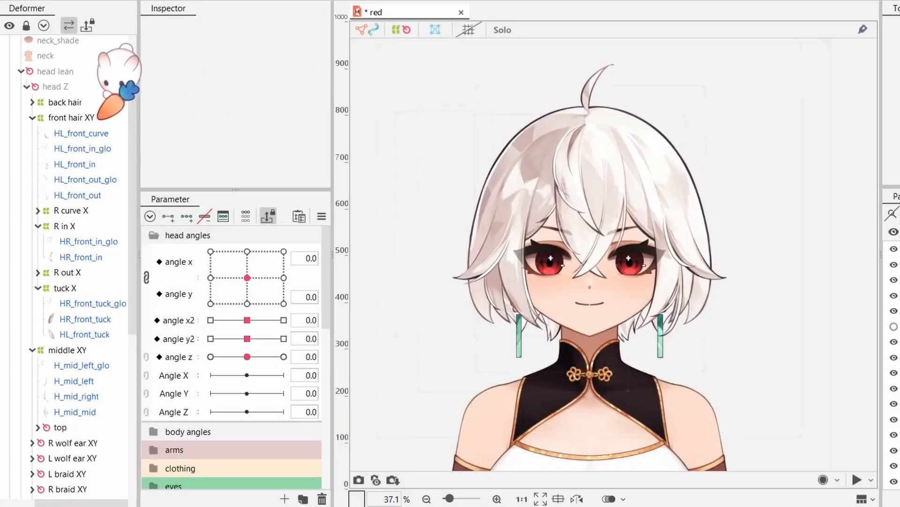
Examine the extents of the back hair, front hair XY, R curve X, R in X, tuck X and middle XY deformers.
{"action": "left_click", "coordinate": [71, 102]}
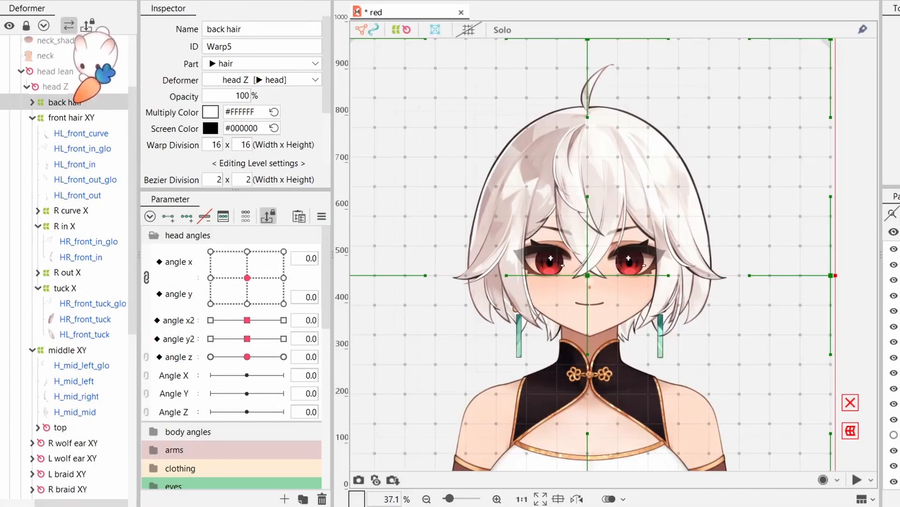
{"action": "left_click", "coordinate": [84, 118]}
{"action": "left_click", "coordinate": [68, 209]}
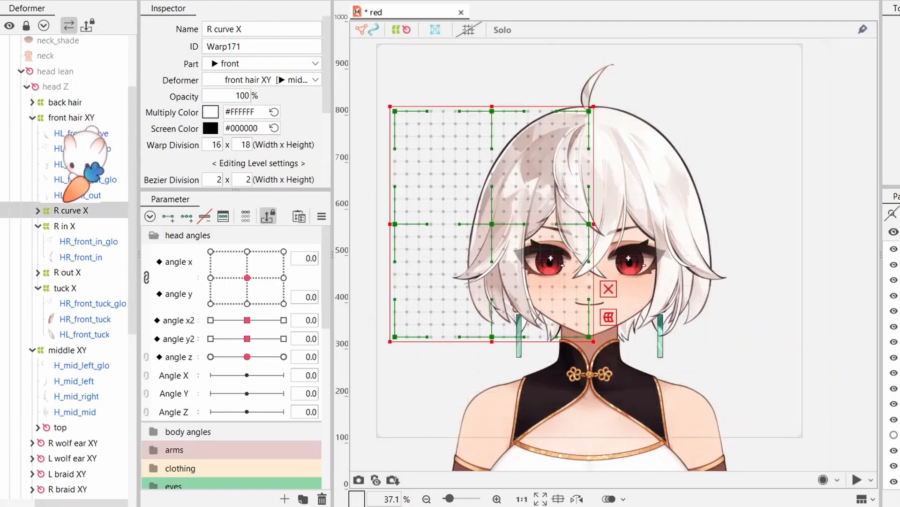
{"action": "left_click", "coordinate": [64, 221]}
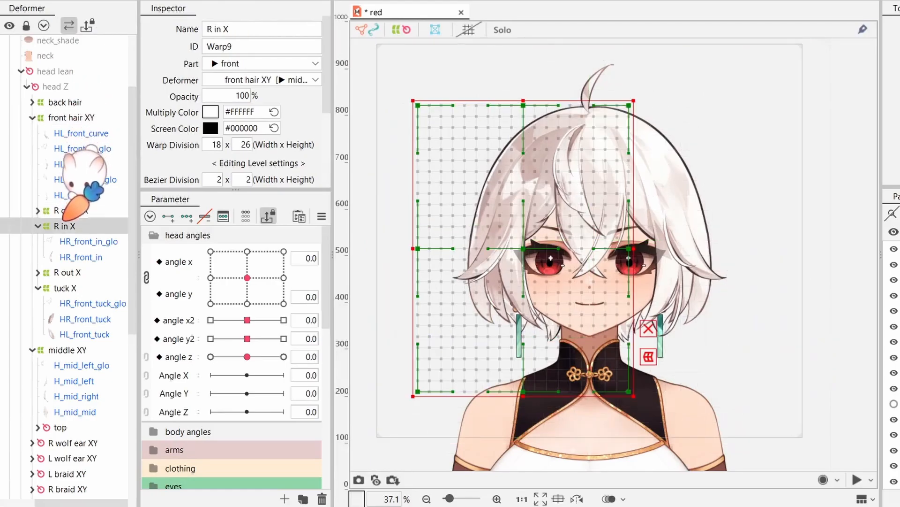
{"action": "left_click", "coordinate": [62, 283]}
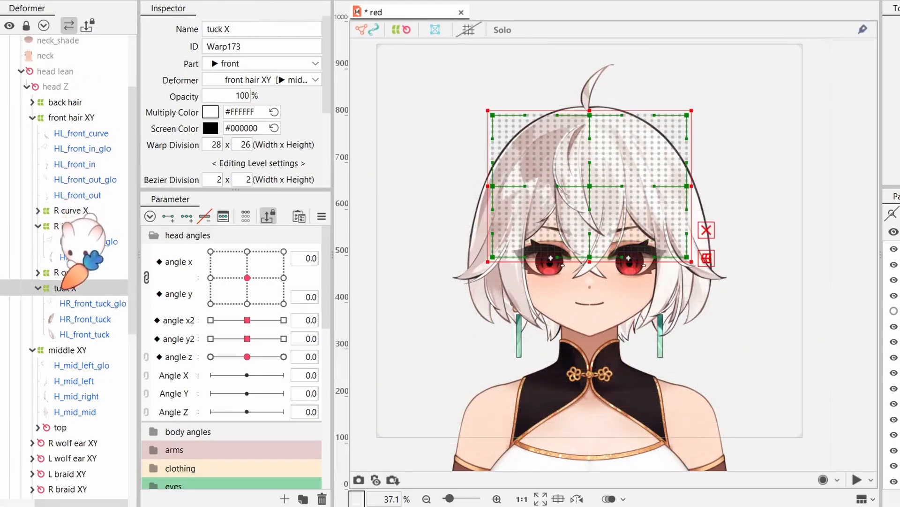
{"action": "left_click", "coordinate": [60, 345]}
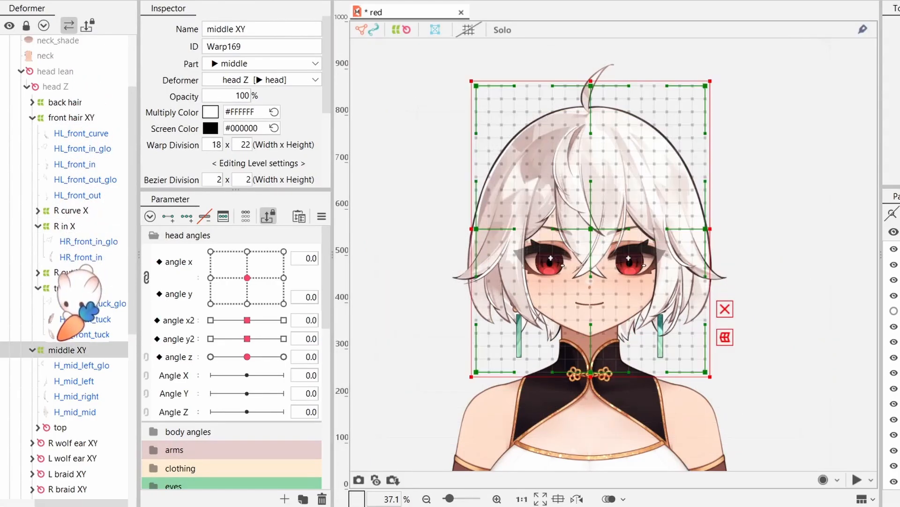
{"action": "left_click", "coordinate": [69, 115]}
Update all 3D rotation keyforms of the front hair XY and middle XY deformers for angle x and angle y.
{"action": "left_click", "coordinate": [190, 255]}
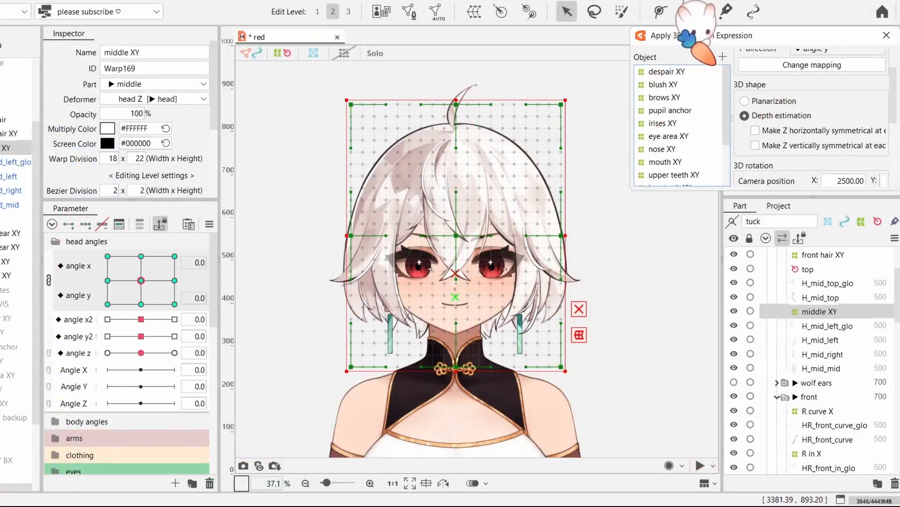
{"action": "scroll", "coordinate": [699, 71], "scroll_direction": "up", "scroll_amount": 1}
{"action": "left_click", "coordinate": [699, 70]}
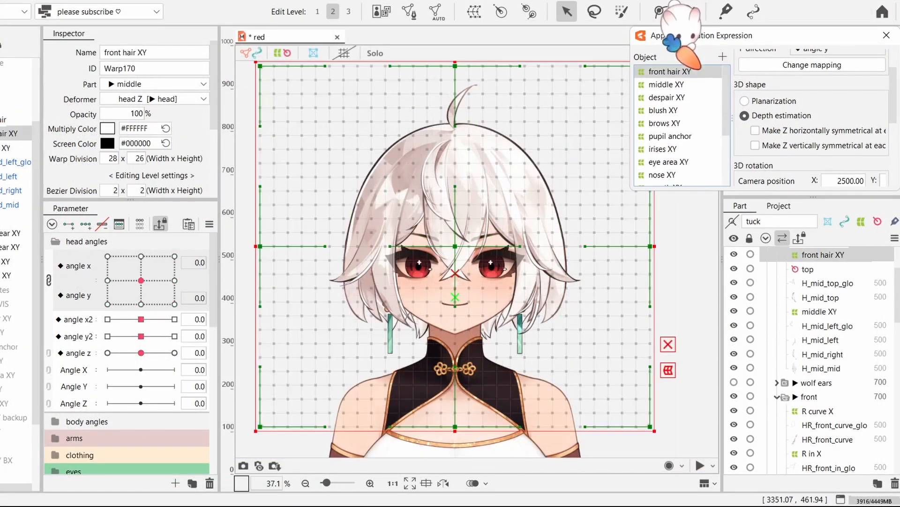
{"action": "left_click", "coordinate": [695, 84]}
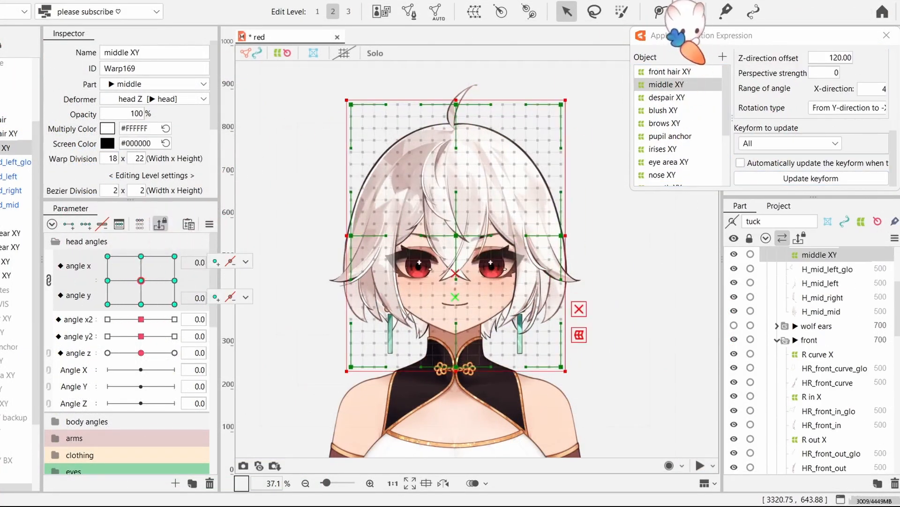
{"action": "left_click", "coordinate": [680, 72]}
{"action": "left_click", "coordinate": [810, 178]}
{"action": "left_click", "coordinate": [418, 265]}
{"action": "left_click_drag", "start_coordinate": [175, 280], "coordinate": [140, 280]}
{"action": "left_click", "coordinate": [680, 84], "text": "ctrl"}
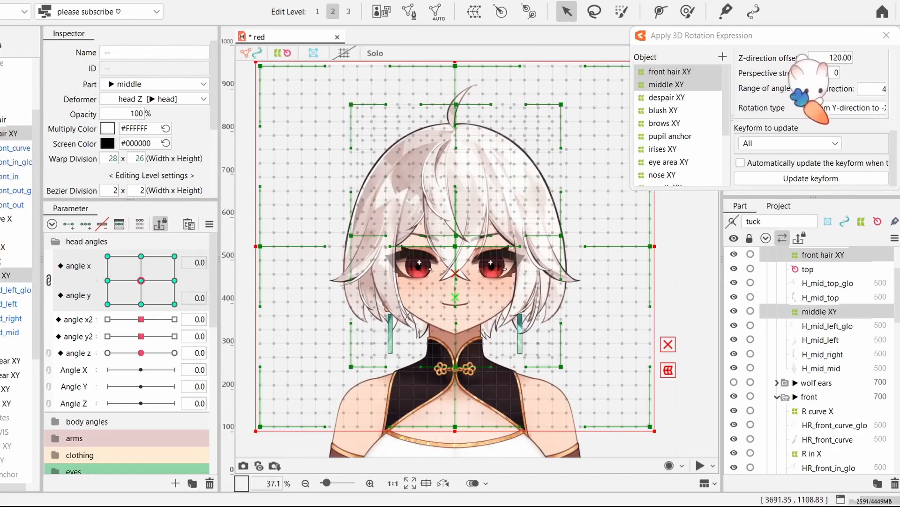
{"action": "left_click", "coordinate": [811, 178]}
At angle x -30, hide the selection display and reshape the front and middle hair with the deform brush.
{"action": "left_click", "coordinate": [418, 266]}
{"action": "left_click", "coordinate": [107, 280]}
{"action": "left_click_drag", "start_coordinate": [442, 241], "coordinate": [421, 240]}
{"action": "left_click", "coordinate": [687, 11]}
{"action": "key", "text": "ctrl+t"}
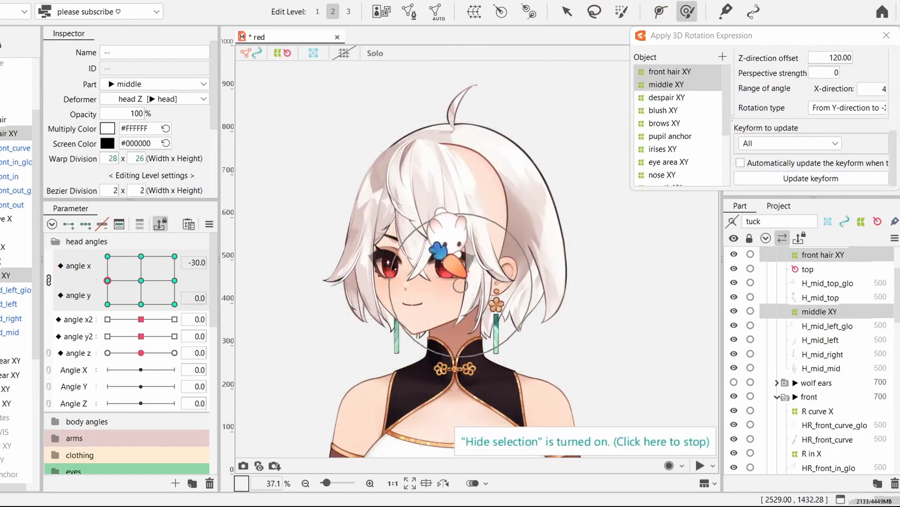
{"action": "left_click_drag", "start_coordinate": [371, 193], "coordinate": [430, 266]}
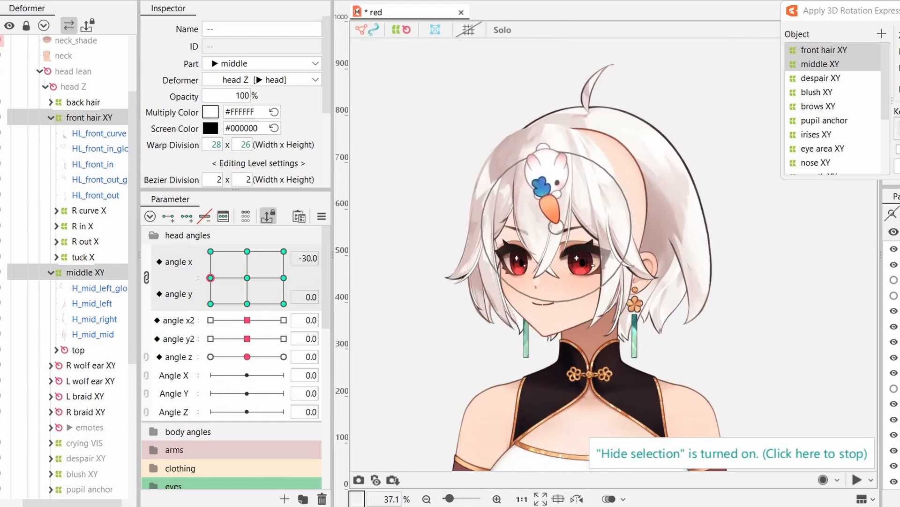
{"action": "left_click_drag", "start_coordinate": [193, 311], "coordinate": [208, 278]}
Show the selection display again and adjust middle XY's lower grid points at angle x -30.
{"action": "left_click", "coordinate": [89, 118]}
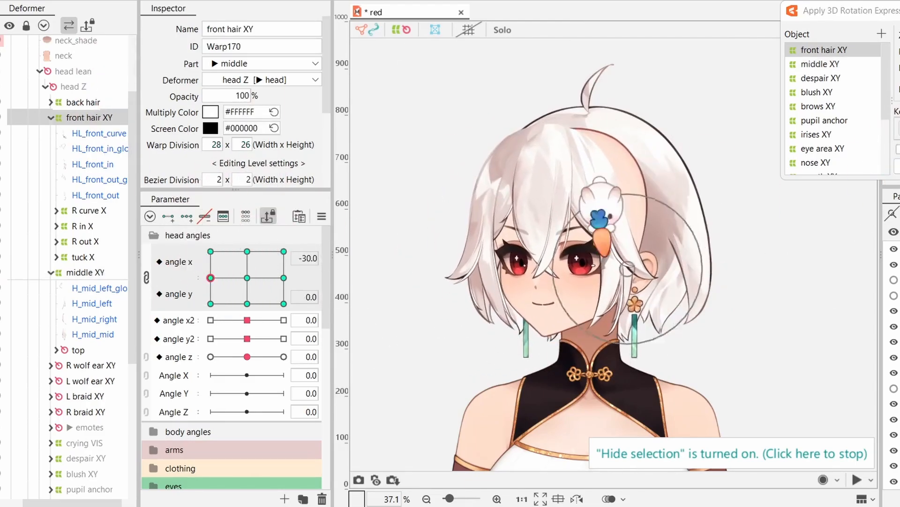
{"action": "key", "text": "ctrl+h"}
{"action": "left_click", "coordinate": [85, 273]}
{"action": "left_click_drag", "start_coordinate": [566, 277], "coordinate": [685, 283]}
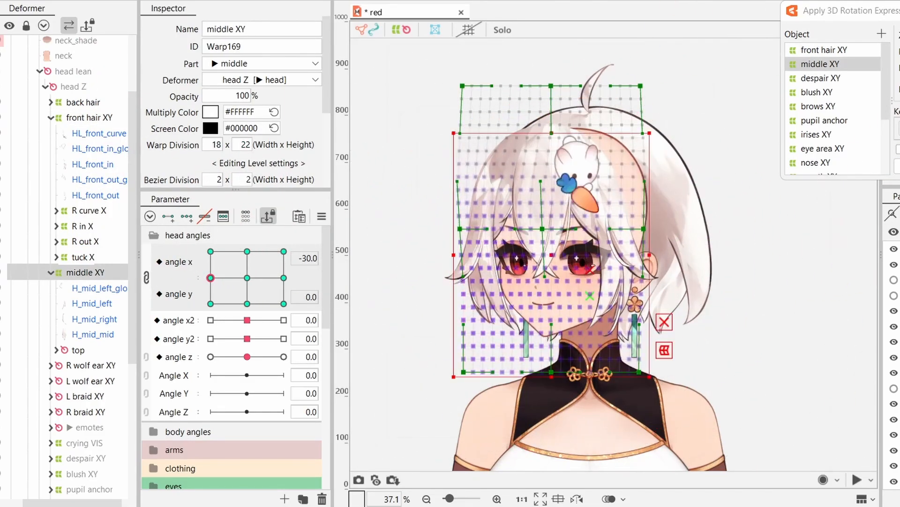
Check middle XY across angle y 30 to -30 and at angle x -30.
{"action": "scroll", "coordinate": [556, 257], "scroll_direction": "up", "scroll_amount": 2}
{"action": "mouse_move", "coordinate": [211, 278]}
{"action": "left_mouse_down"}
{"action": "mouse_move", "coordinate": [268, 305]}
{"action": "mouse_move", "coordinate": [161, 272]}
{"action": "left_mouse_up"}
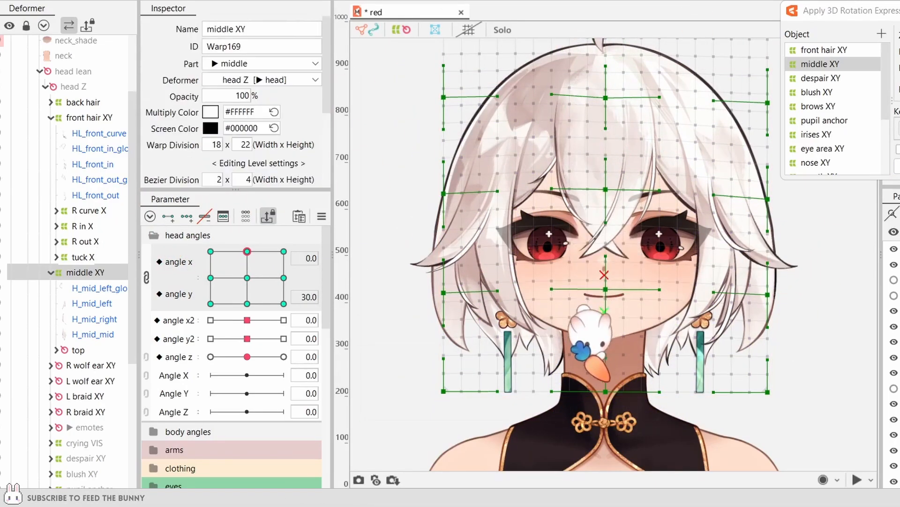
{"action": "left_click_drag", "start_coordinate": [248, 251], "coordinate": [247, 304]}
{"action": "left_click", "coordinate": [211, 278]}
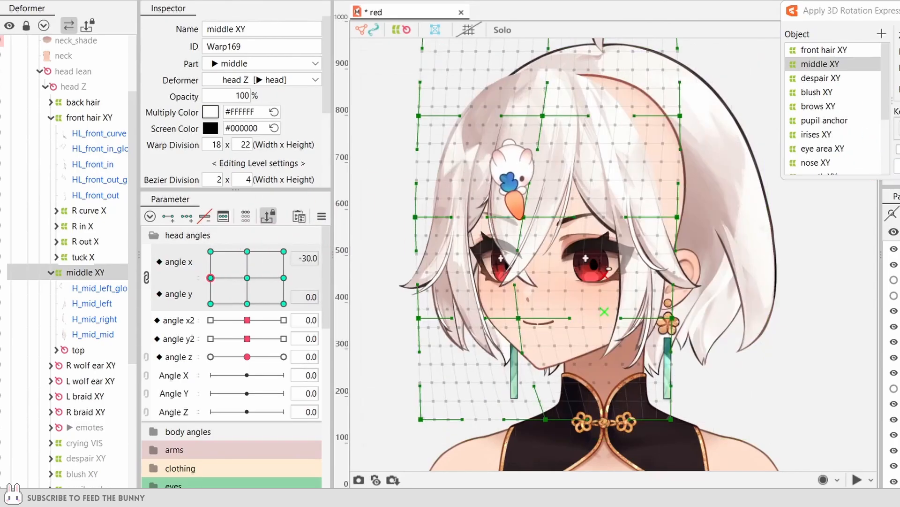
{"action": "left_click", "coordinate": [361, 257]}
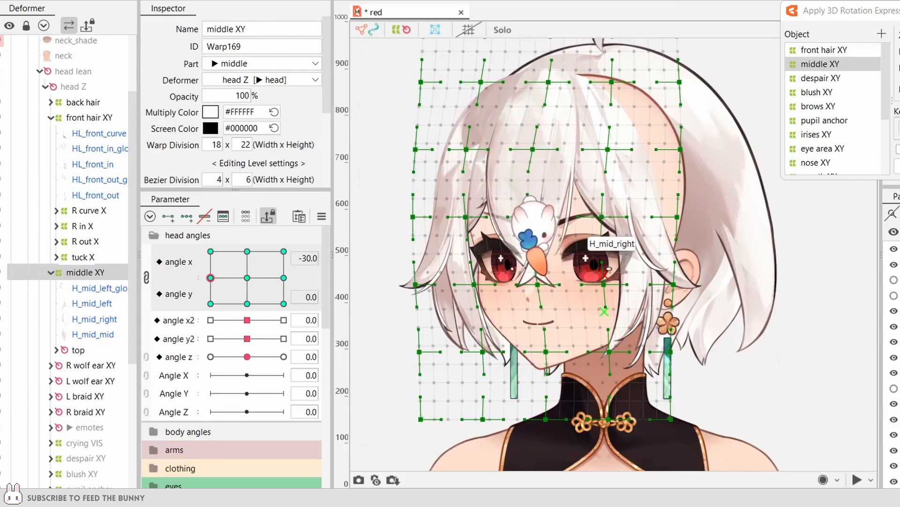
Unlink the angle x and angle y parameters, and set angle x to -30.
{"action": "left_click", "coordinate": [247, 278]}
{"action": "left_click", "coordinate": [146, 277]}
{"action": "left_click", "coordinate": [211, 253]}
{"action": "left_click", "coordinate": [146, 253]}
{"action": "left_click", "coordinate": [247, 277]}
{"action": "left_click", "coordinate": [146, 278]}
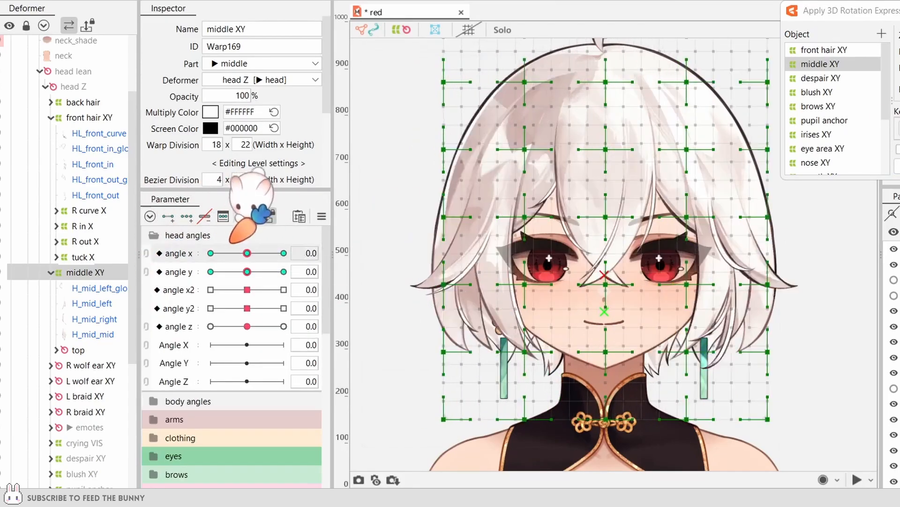
{"action": "left_click", "coordinate": [211, 253]}
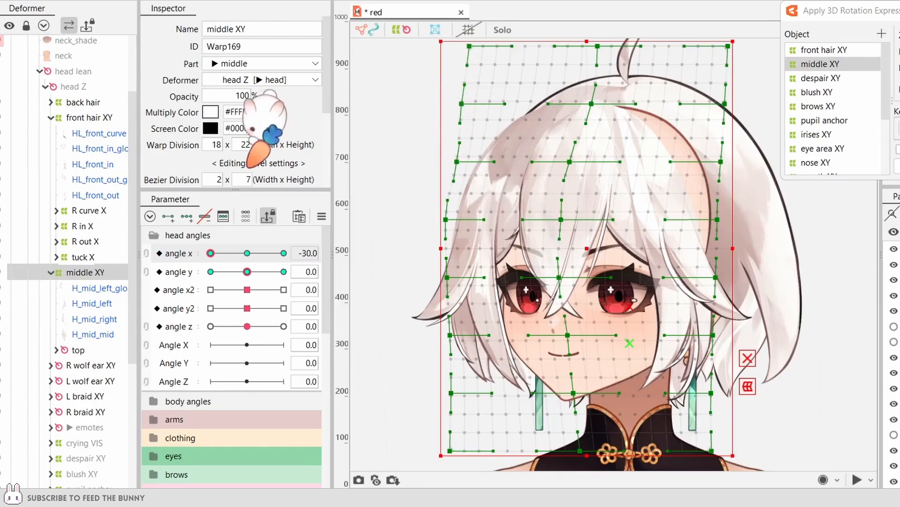
Set middle XY's Bezier division to 2 × 5 and front hair XY's Bezier type to Smooth3.
{"action": "type", "text": "5"}
{"action": "scroll", "coordinate": [237, 102], "scroll_direction": "down", "scroll_amount": 2}
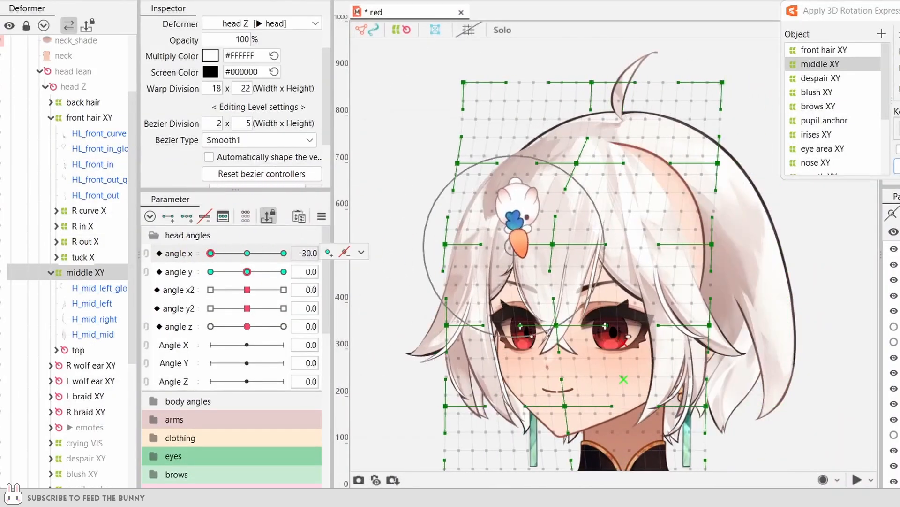
{"action": "left_click", "coordinate": [89, 118]}
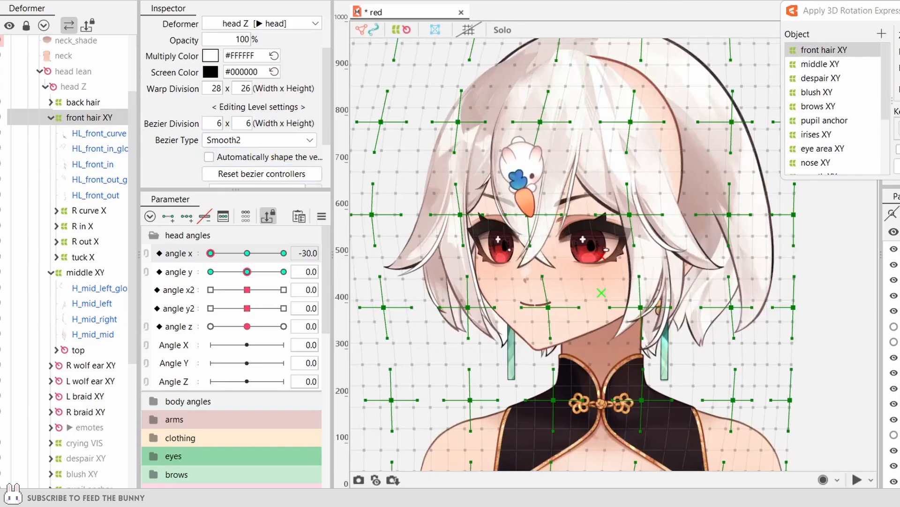
{"action": "key", "text": "Down"}
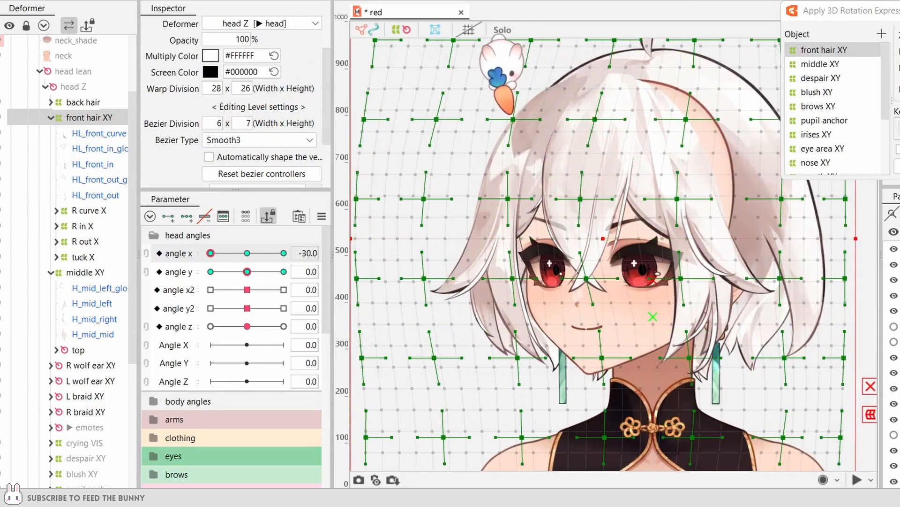
{"action": "key", "text": "Return"}
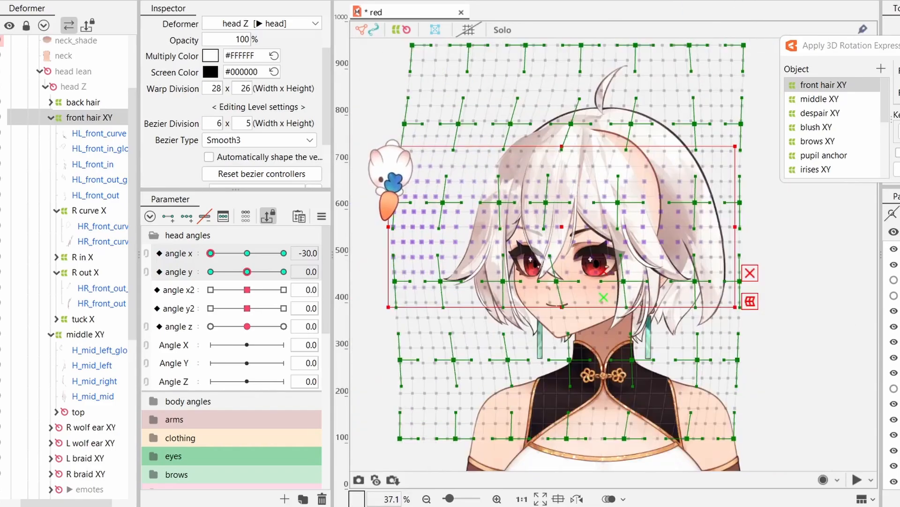
Compare front hair XY's shape at angle x 0 and -30.
{"action": "left_click", "coordinate": [583, 199]}
{"action": "left_click", "coordinate": [247, 253]}
{"action": "left_click", "coordinate": [210, 253]}
{"action": "scroll", "coordinate": [673, 186], "scroll_direction": "up", "scroll_amount": 2}
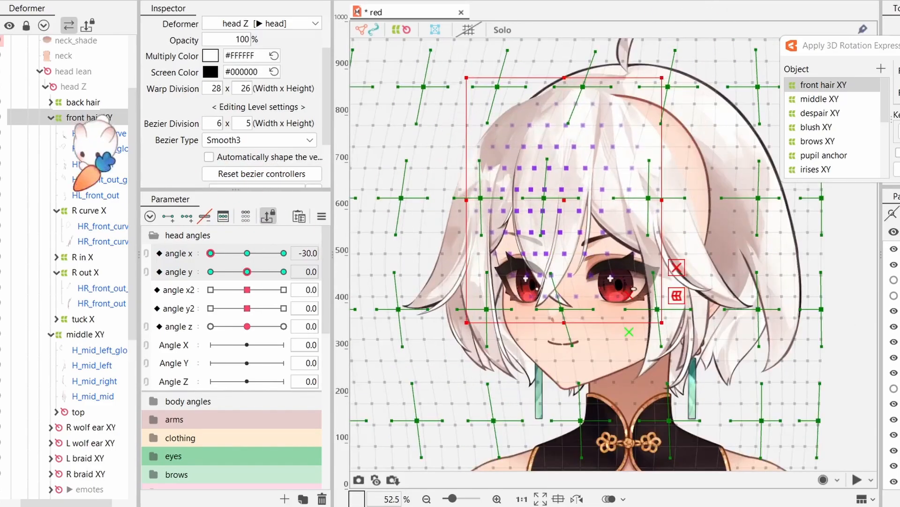
{"action": "scroll", "coordinate": [597, 205], "scroll_direction": "down", "scroll_amount": 2}
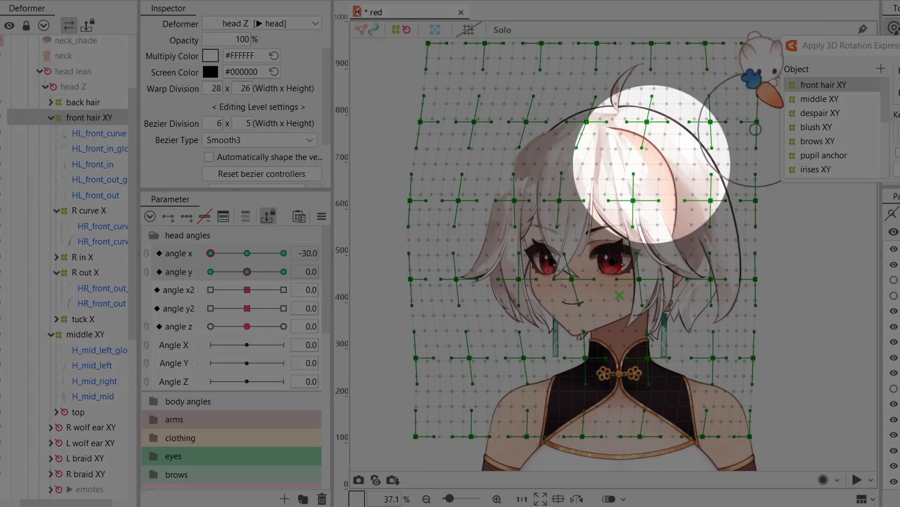
{"action": "key", "text": "ctrl+h"}
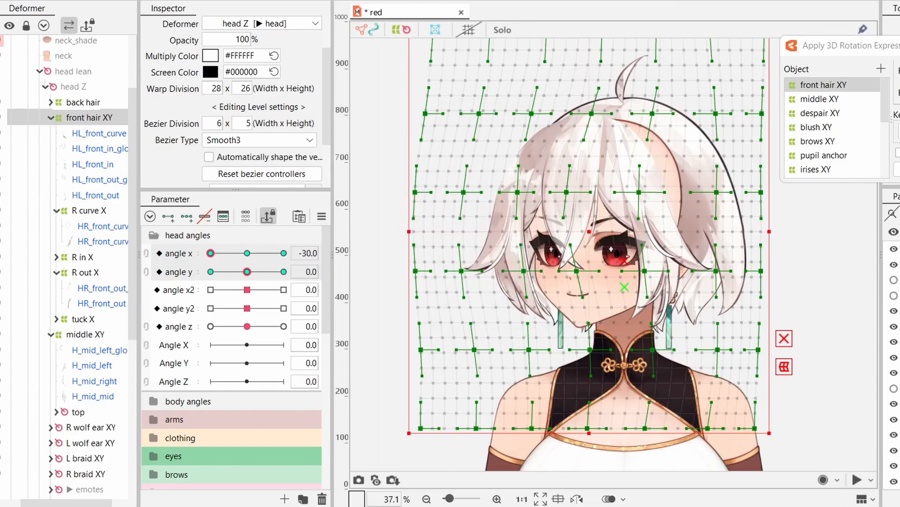
Nudge the front hair XY deformer slightly to the right at angle x -30 and refine its grid with the deform brush.
{"action": "key", "text": "Right"}
{"action": "key", "text": "b"}
{"action": "mouse_move", "coordinate": [545, 364]}
{"action": "left_mouse_down"}
{"action": "mouse_move", "coordinate": [693, 337]}
{"action": "mouse_move", "coordinate": [788, 301]}
{"action": "left_mouse_up"}
{"action": "key", "text": "ctrl+b"}
{"action": "left_click_drag", "start_coordinate": [546, 151], "coordinate": [272, 157]}
{"action": "left_click", "coordinate": [285, 244]}
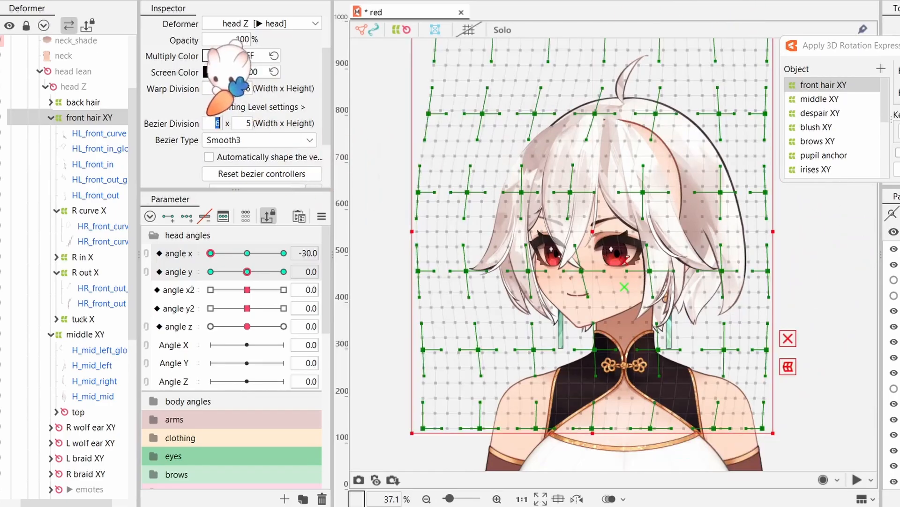
{"action": "left_click", "coordinate": [260, 140]}
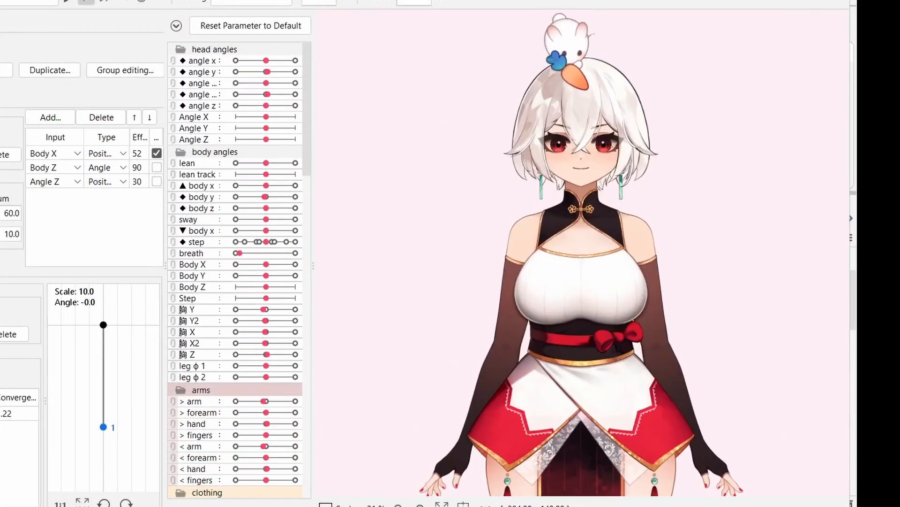
Preview the hair's motion on the moving head in the physics view and check R curve X at angle x 30.
{"action": "left_click_drag", "start_coordinate": [567, 52], "coordinate": [567, 107]}
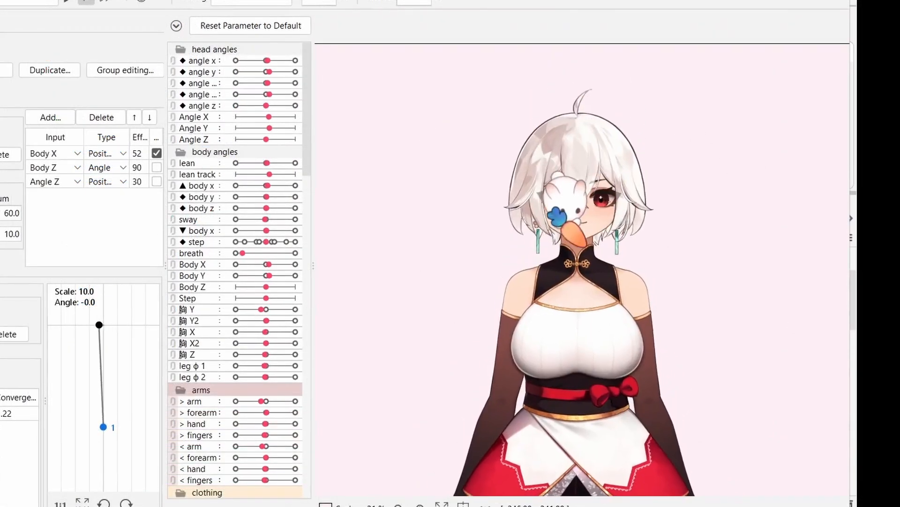
{"action": "left_click_drag", "start_coordinate": [568, 218], "coordinate": [544, 201]}
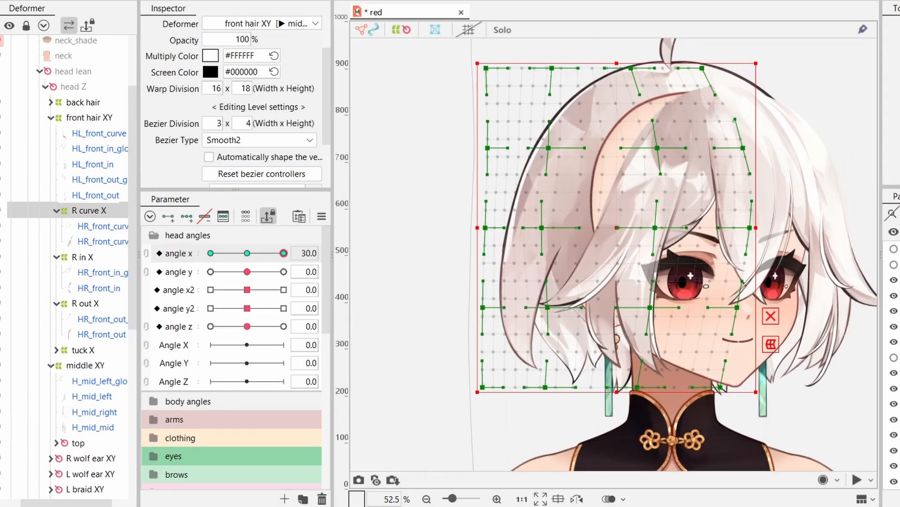
{"action": "key", "text": "ctrl+h"}
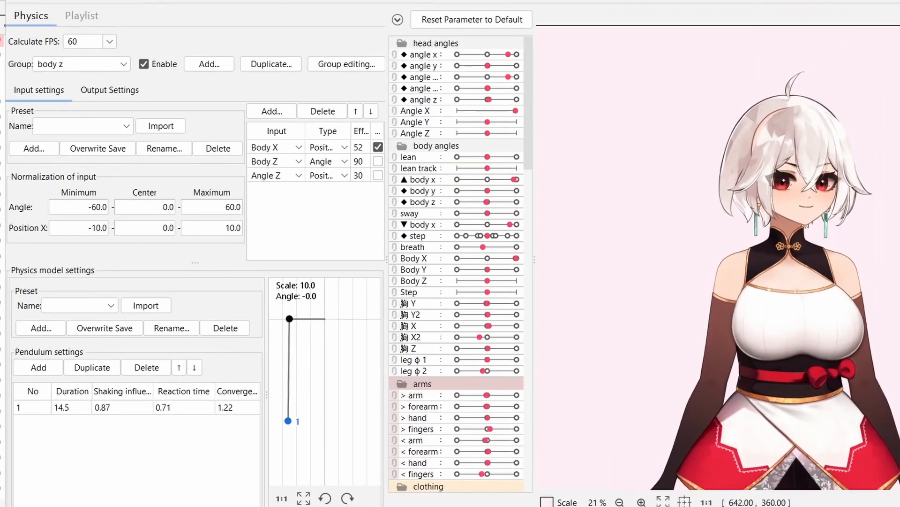
Toggle the hiding of the selection and check the front hair XY and R curve X shapes at angle x 30.
{"action": "mouse_move", "coordinate": [896, 206]}
{"action": "left_mouse_down"}
{"action": "mouse_move", "coordinate": [840, 202]}
{"action": "mouse_move", "coordinate": [899, 206]}
{"action": "left_mouse_up"}
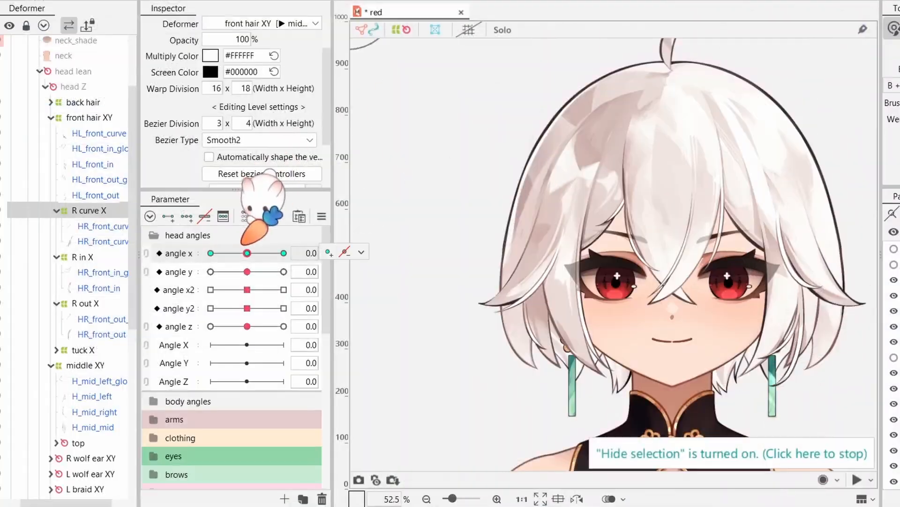
{"action": "key", "text": "ctrl+h"}
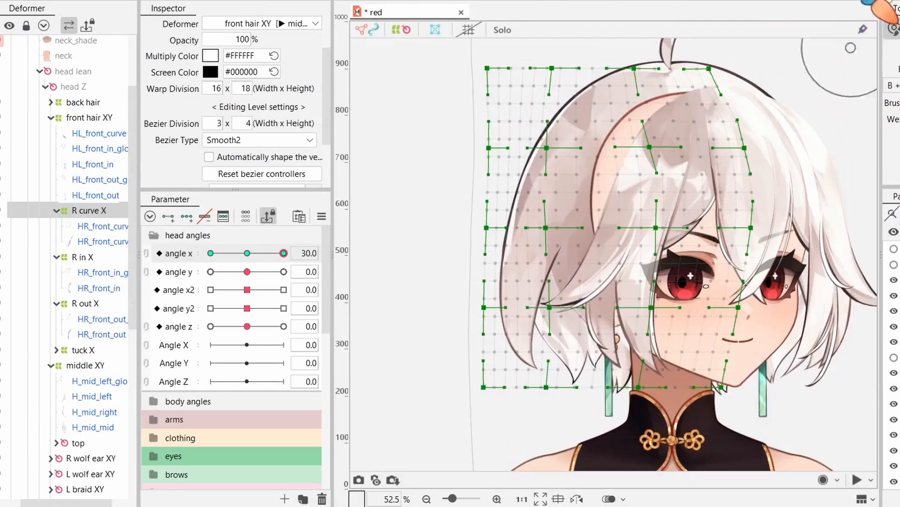
{"action": "left_click_drag", "start_coordinate": [284, 253], "coordinate": [308, 252]}
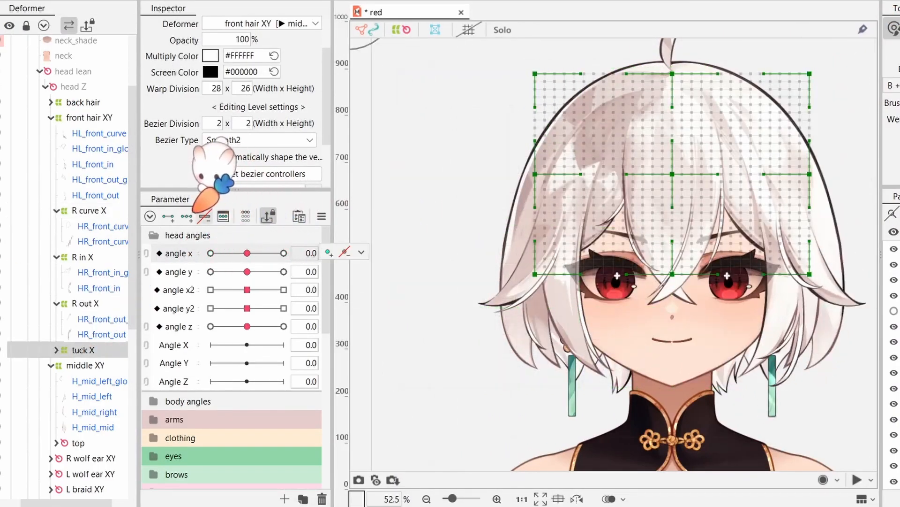
Shape the tuck X deformer at angle x -30 with the deform brush and preview the hair in the physics view.
{"action": "left_click_drag", "start_coordinate": [247, 253], "coordinate": [190, 252]}
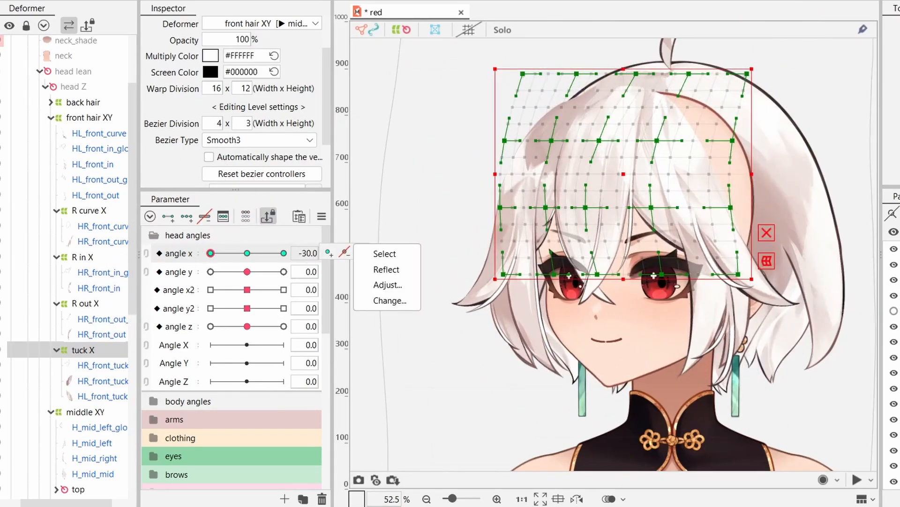
{"action": "key", "text": "b"}
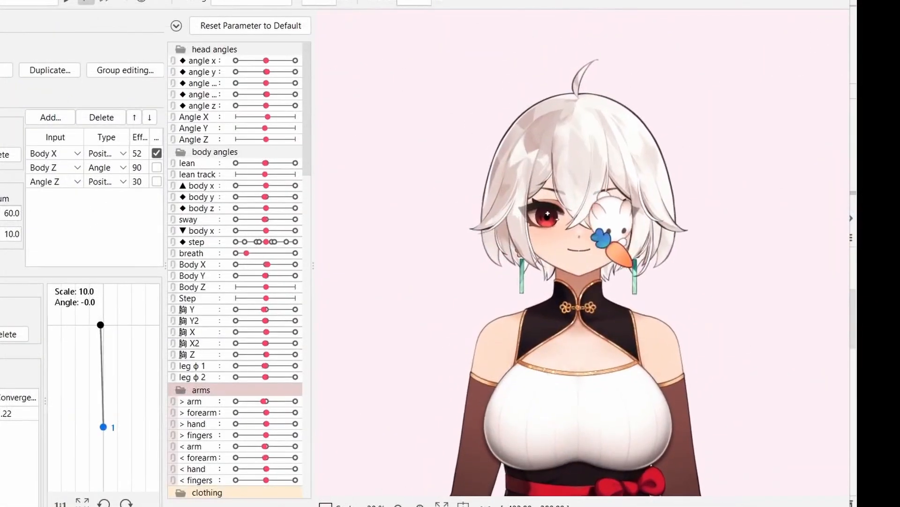
{"action": "left_click_drag", "start_coordinate": [299, 221], "coordinate": [466, 6]}
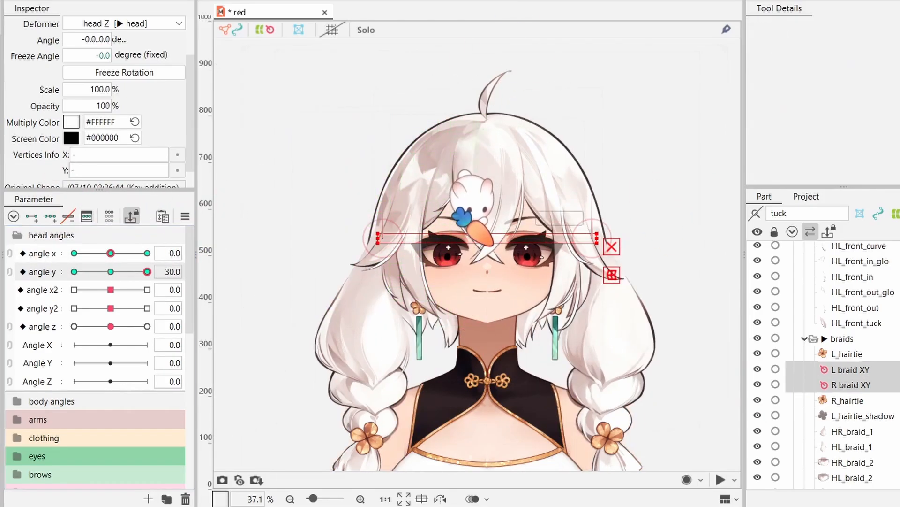
Move L braid XY left and R braid XY right at angle x -30, and check the braids at angle x 30.
{"action": "left_click_drag", "start_coordinate": [147, 271], "coordinate": [68, 253]}
{"action": "left_click_drag", "start_coordinate": [544, 239], "coordinate": [528, 239]}
{"action": "left_click_drag", "start_coordinate": [373, 238], "coordinate": [394, 238]}
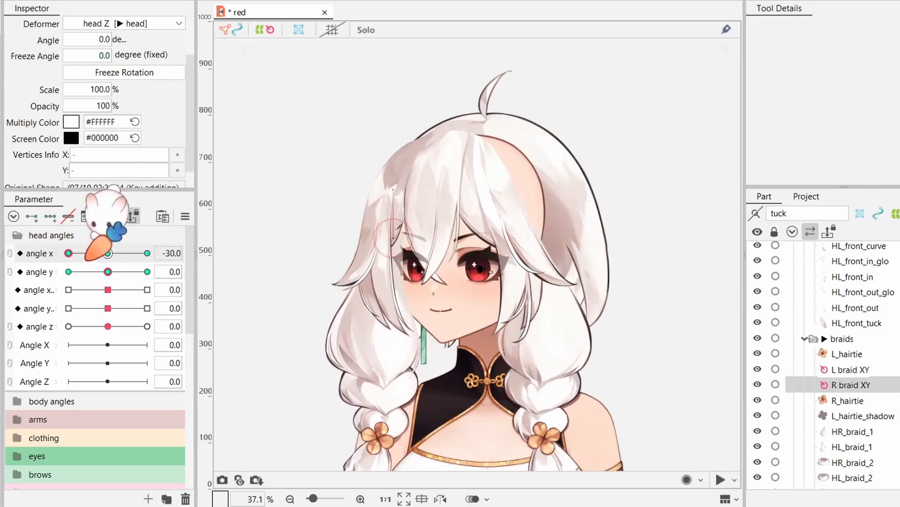
{"action": "left_click_drag", "start_coordinate": [68, 253], "coordinate": [147, 253]}
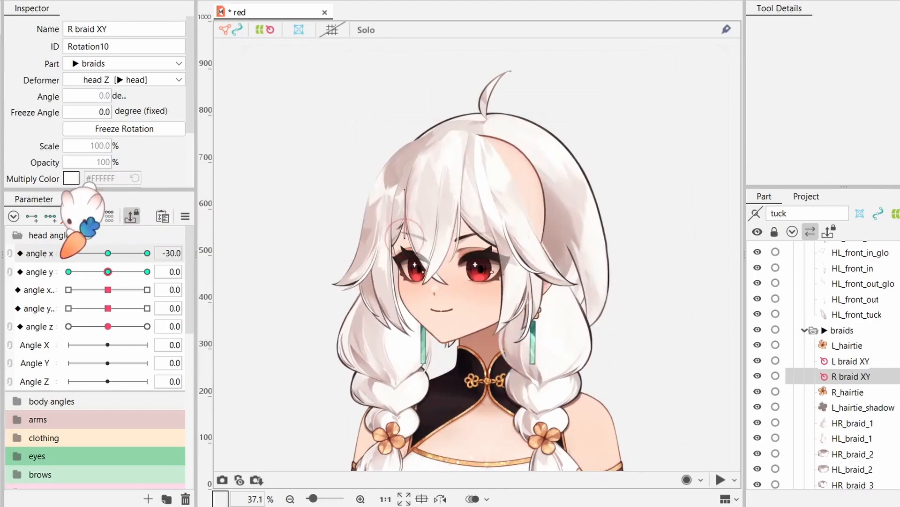
{"action": "left_click", "coordinate": [112, 253]}
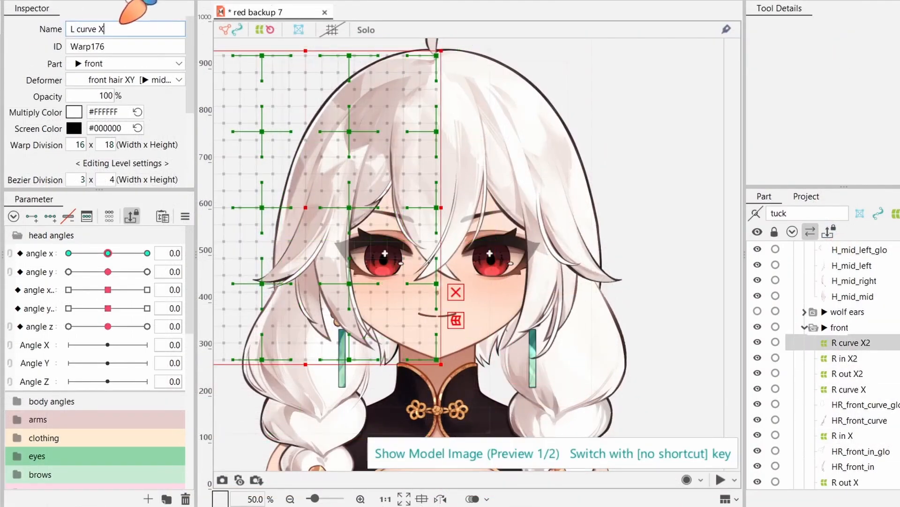
Rename the copied right-side deformers L curve X, L in X and L out X, and reflect them horizontally together with angle x.
{"action": "left_click", "coordinate": [73, 29]}
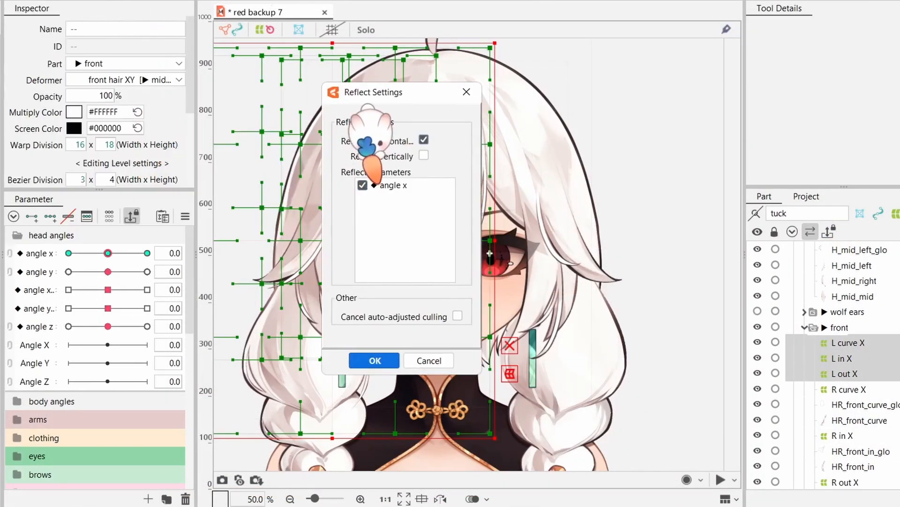
{"action": "key", "text": "Return"}
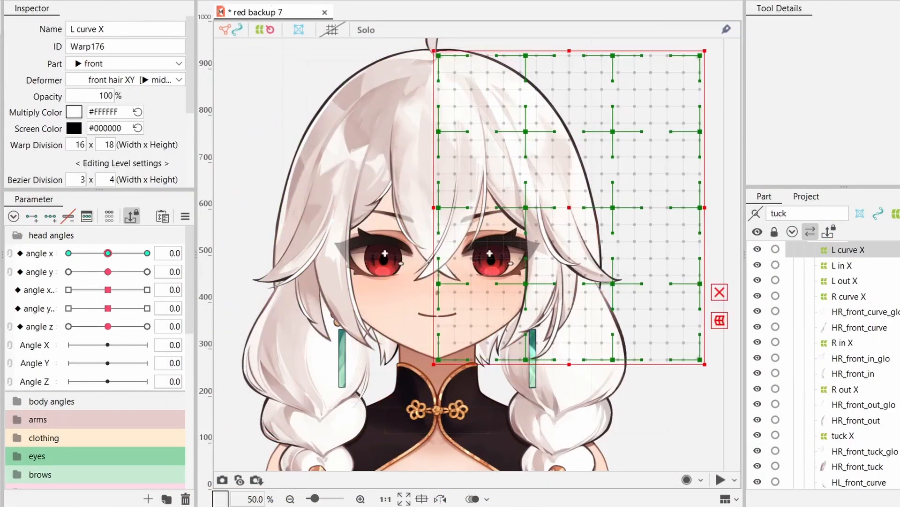
{"action": "left_click_drag", "start_coordinate": [107, 253], "coordinate": [141, 253]}
{"action": "left_click", "coordinate": [845, 281]}
{"action": "left_click", "coordinate": [859, 482]}
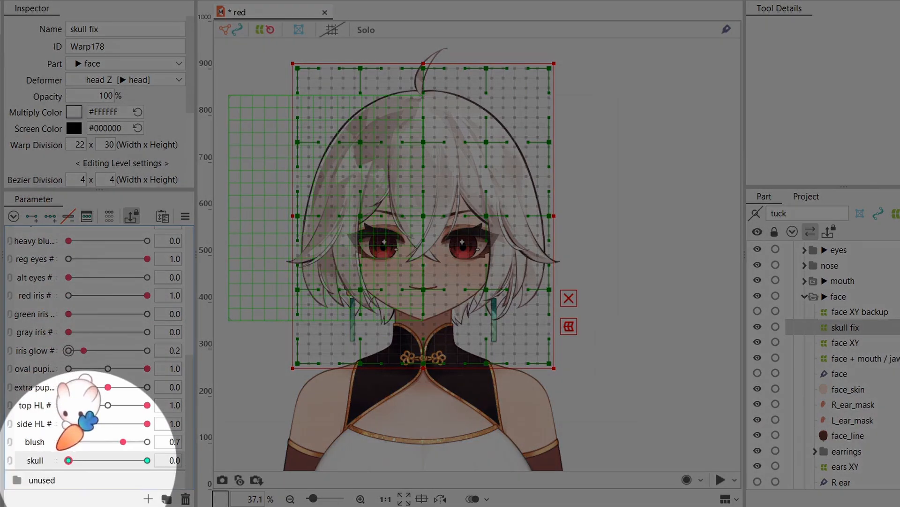
Set the skull parameter to its maximum and brush the skull fix deformer over the bare scalp at angle x -30, y 30.
{"action": "left_click_drag", "start_coordinate": [67, 460], "coordinate": [147, 460]}
{"action": "scroll", "coordinate": [126, 424], "scroll_direction": "up", "scroll_amount": 5}
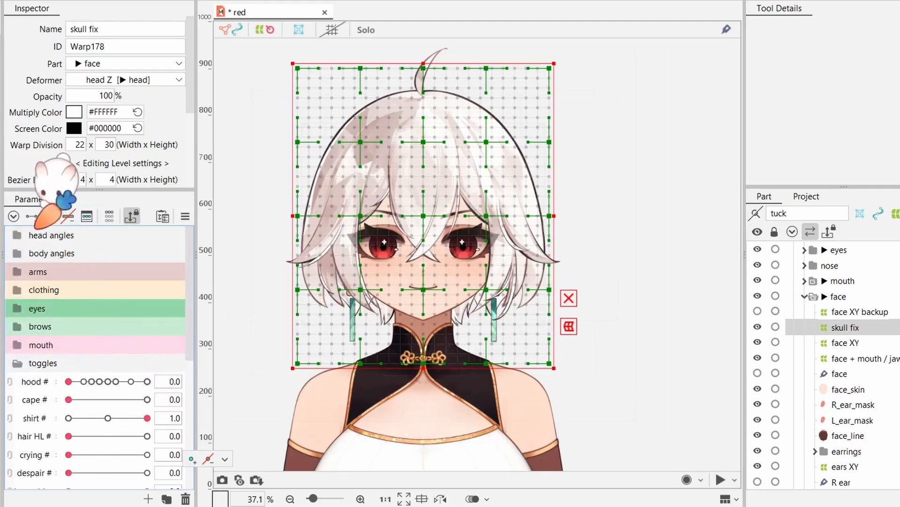
{"action": "left_click", "coordinate": [35, 235]}
{"action": "left_click_drag", "start_coordinate": [108, 278], "coordinate": [69, 252]}
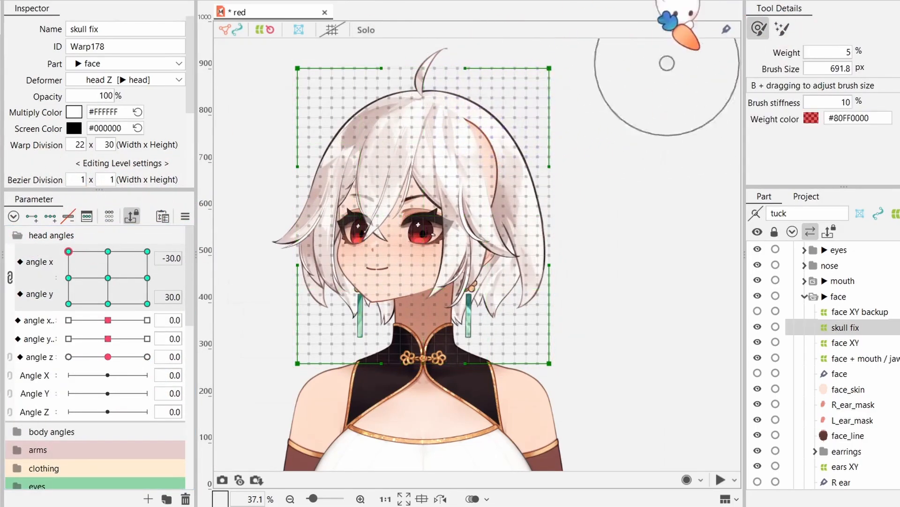
{"action": "mouse_move", "coordinate": [498, 120]}
{"action": "left_mouse_down"}
{"action": "mouse_move", "coordinate": [489, 146]}
{"action": "mouse_move", "coordinate": [514, 164]}
{"action": "left_mouse_up"}
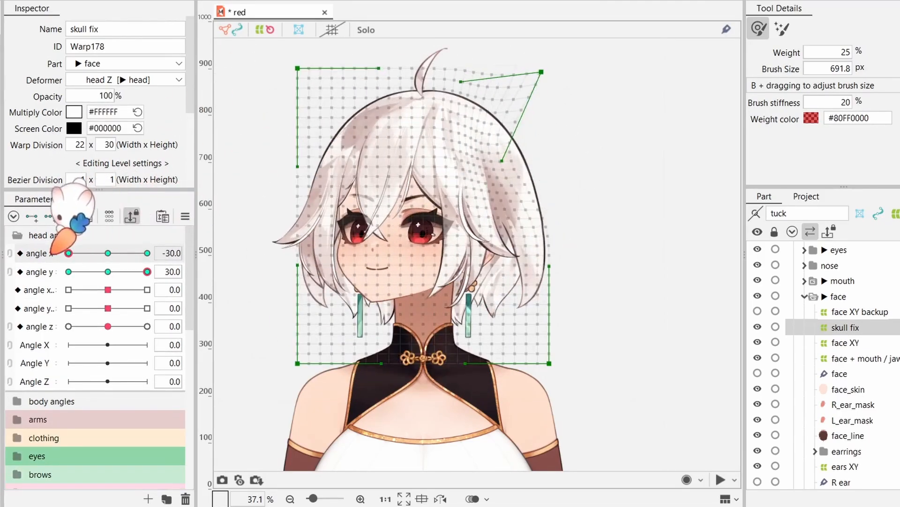
Reshape the skull fix deformer with the deform brush at angle x -30 for angle y 0 and -30.
{"action": "left_click", "coordinate": [68, 278]}
{"action": "left_click_drag", "start_coordinate": [478, 101], "coordinate": [518, 142]}
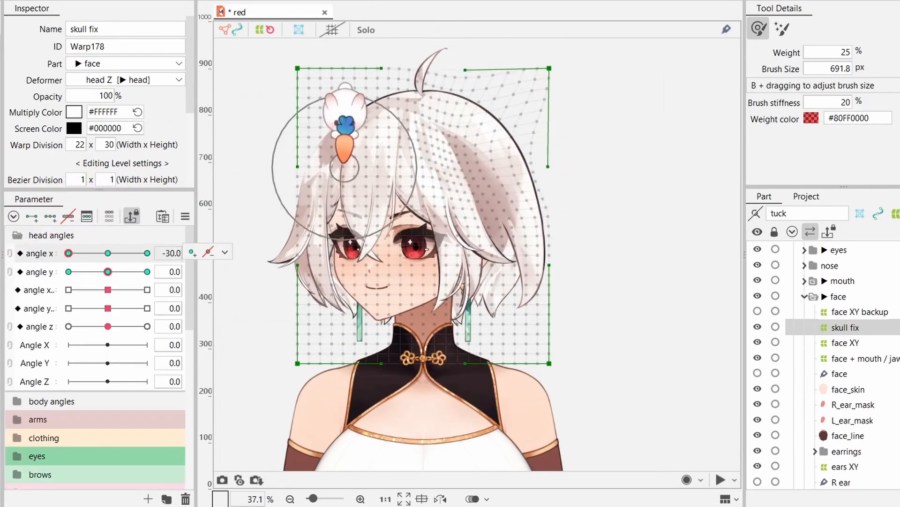
{"action": "left_click", "coordinate": [68, 304]}
{"action": "scroll", "coordinate": [400, 96], "scroll_direction": "up", "scroll_amount": 3}
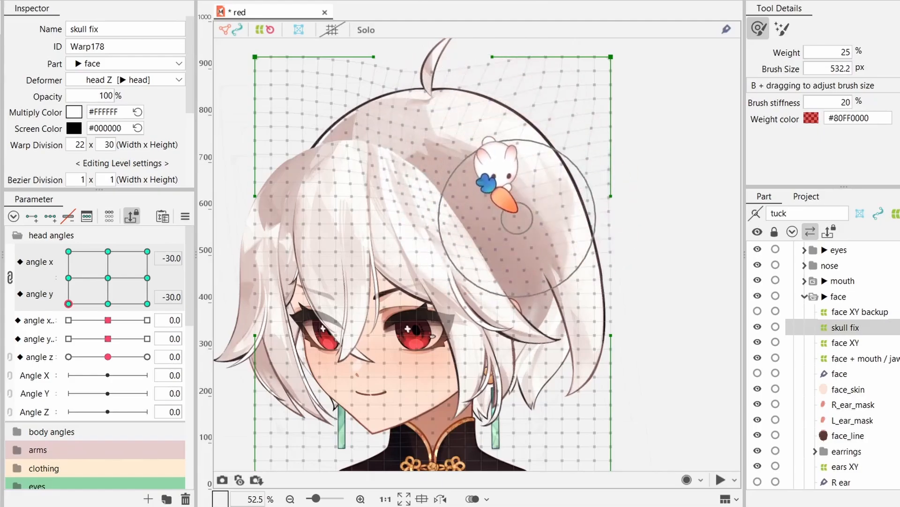
{"action": "scroll", "coordinate": [457, 140], "scroll_direction": "down", "scroll_amount": 3}
{"action": "left_click_drag", "start_coordinate": [68, 303], "coordinate": [107, 290]}
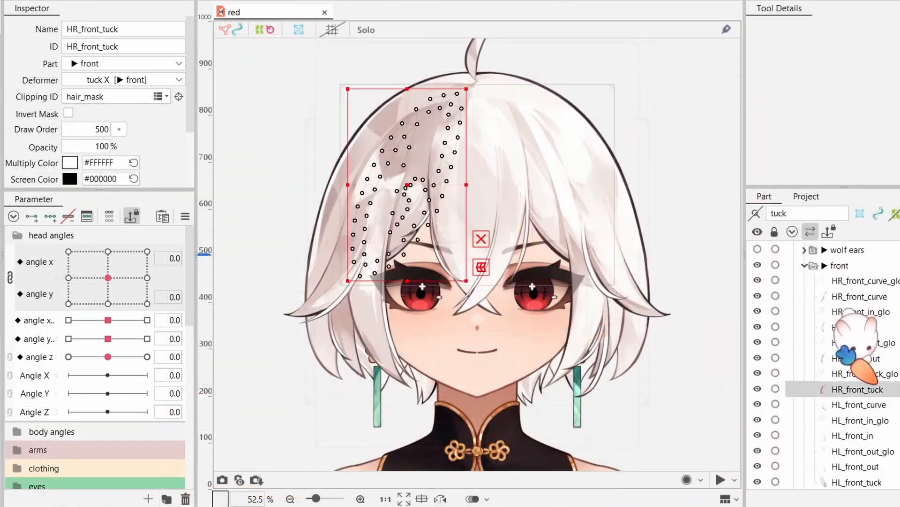
Duplicate the left and right front in and tuck meshes, replacing the number suffix of the copies' names and IDs with S.
{"action": "left_click", "coordinate": [855, 271]}
{"action": "left_click", "coordinate": [858, 317], "text": "shift"}
{"action": "left_click", "coordinate": [329, 430]}
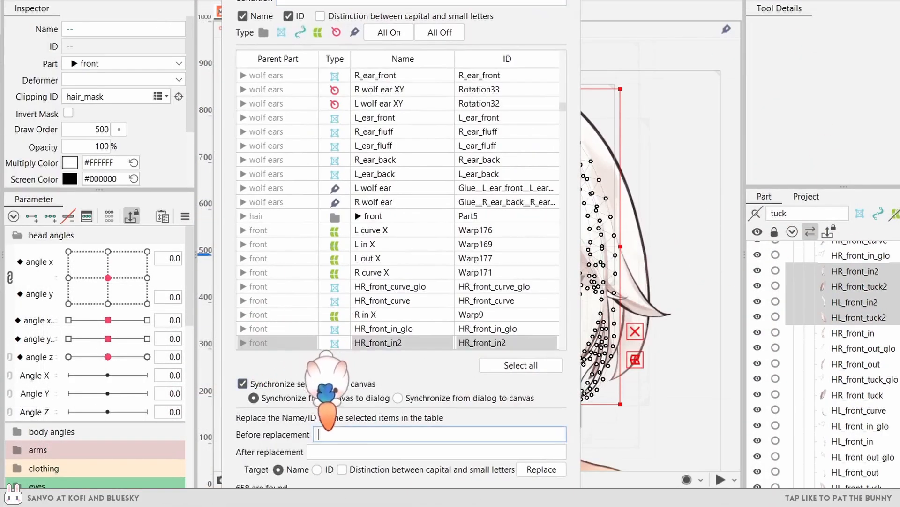
{"action": "left_click", "coordinate": [319, 469]}
{"action": "left_click", "coordinate": [541, 469]}
{"action": "key", "text": "Escape"}
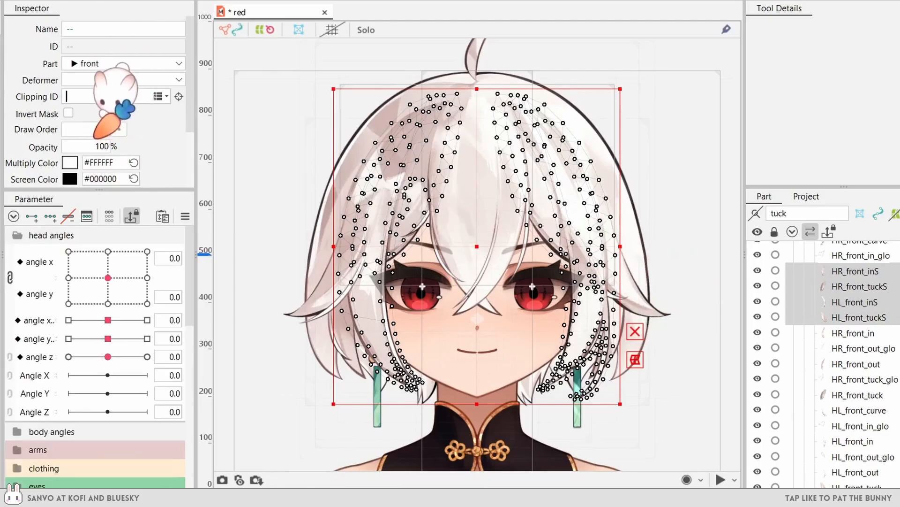
Duplicate H_mid_left, H_mid_right and H_mid_mid with the suffix S and set the copies' opacity to 0%.
{"action": "scroll", "coordinate": [805, 329], "scroll_direction": "up", "scroll_amount": 4}
{"action": "left_click", "coordinate": [805, 291]}
{"action": "left_click", "coordinate": [830, 383]}
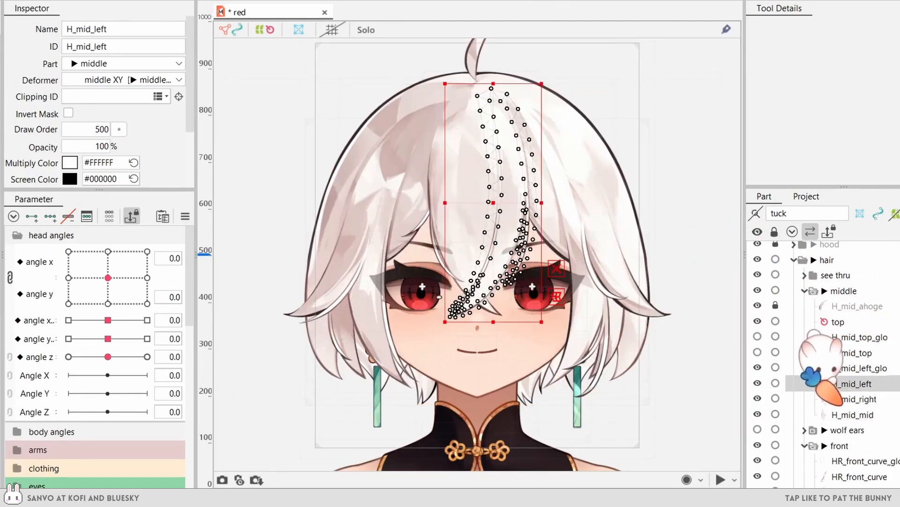
{"action": "left_click", "coordinate": [832, 414], "text": "shift"}
{"action": "key", "text": "ctrl+c"}
{"action": "key", "text": "ctrl+v"}
{"action": "left_click", "coordinate": [19, 197]}
{"action": "left_click", "coordinate": [567, 1]}
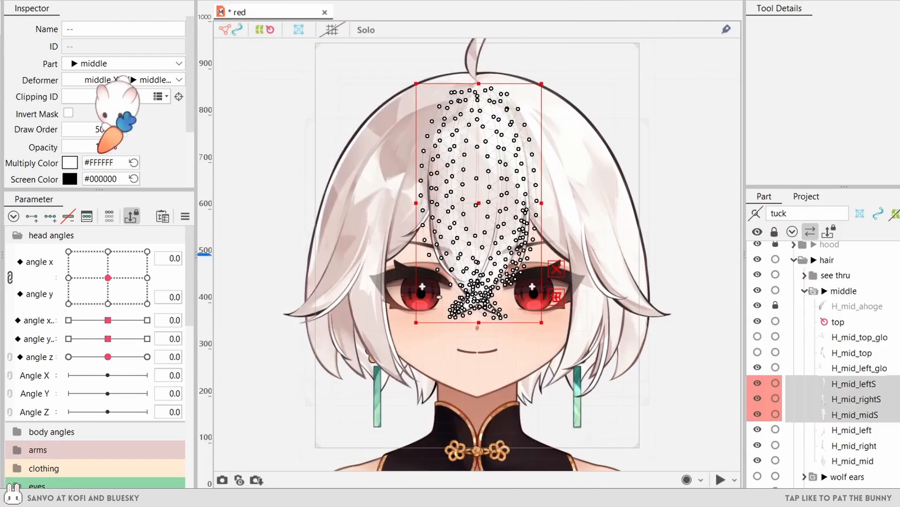
{"action": "left_click", "coordinate": [98, 146]}
{"action": "type", "text": "0"}
Duplicate the face_skin mesh in the face part and set the copy's name and ID to face_skinS.
{"action": "scroll", "coordinate": [792, 394], "scroll_direction": "down", "scroll_amount": 10}
{"action": "left_click", "coordinate": [814, 417]}
{"action": "key", "text": "ctrl+c"}
{"action": "key", "text": "ctrl+v"}
{"action": "left_click", "coordinate": [140, 31]}
{"action": "type", "text": "S"}
{"action": "key", "text": "ctrl+v"}
Clip face_skinS to the copied S hair meshes by entering their IDs as its clipping ID.
{"action": "scroll", "coordinate": [831, 398], "scroll_direction": "up", "scroll_amount": 5}
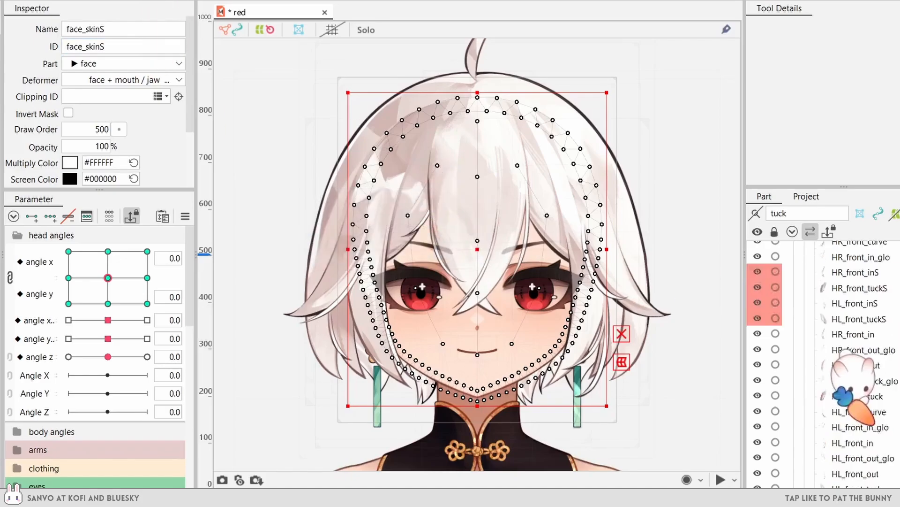
{"action": "left_click", "coordinate": [835, 378]}
{"action": "left_click", "coordinate": [835, 426], "text": "shift"}
{"action": "left_click", "coordinate": [844, 356]}
{"action": "left_click", "coordinate": [99, 96]}
{"action": "key", "text": "ctrl+v"}
Check face_skinS with the head turned to angle x 30 and remove its angle x and angle y keyforms.
{"action": "left_click_drag", "start_coordinate": [108, 277], "coordinate": [160, 280]}
{"action": "scroll", "coordinate": [117, 384], "scroll_direction": "down", "scroll_amount": 10}
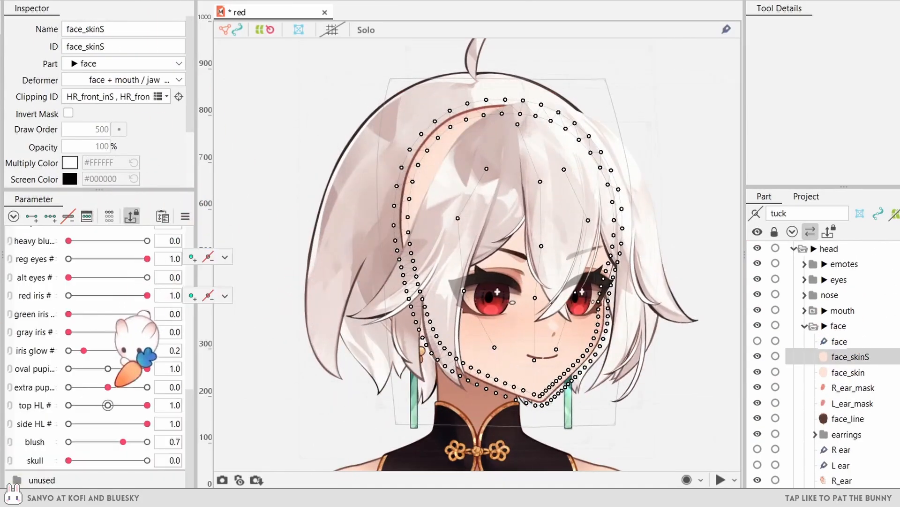
{"action": "scroll", "coordinate": [75, 422], "scroll_direction": "up", "scroll_amount": 10}
{"action": "left_click", "coordinate": [108, 277]}
{"action": "left_click", "coordinate": [69, 217]}
Try to glue face_skinS to face_skin by binding all of their mesh vertices.
{"action": "left_click", "coordinate": [839, 372], "text": "ctrl"}
{"action": "key", "text": "ctrl+e"}
{"action": "key", "text": "ctrl+a"}
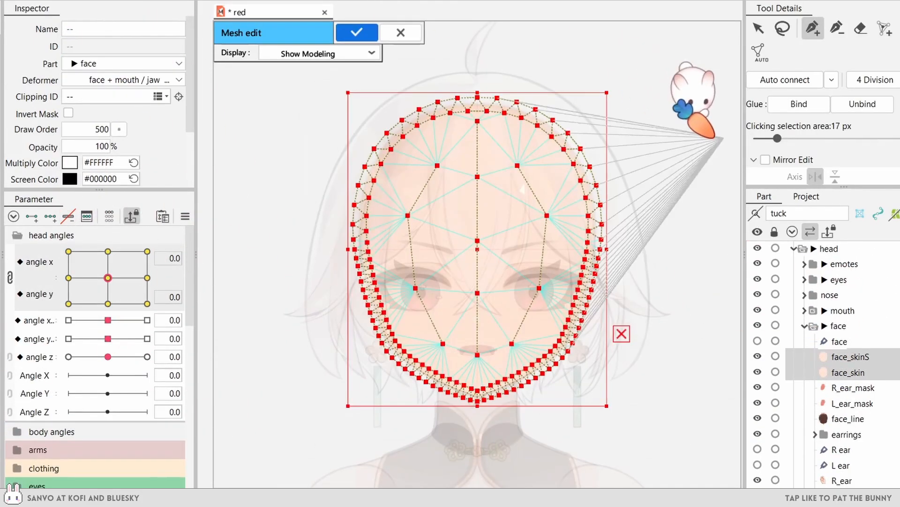
{"action": "left_click", "coordinate": [800, 103]}
{"action": "left_click", "coordinate": [357, 32]}
Erase the vertices around the top of the forehead from face_skinS's mesh and apply the mesh edit.
{"action": "left_click", "coordinate": [844, 358]}
{"action": "key", "text": "ctrl+e"}
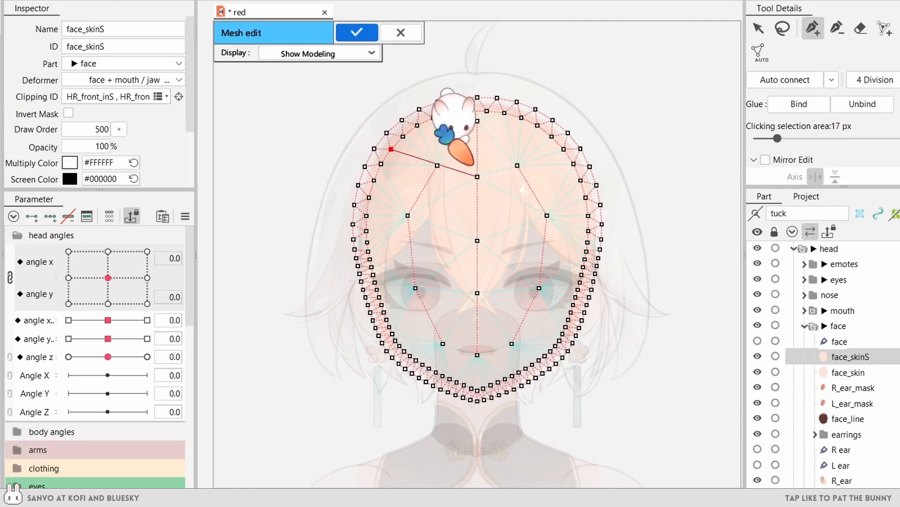
{"action": "key", "text": "e"}
{"action": "left_click_drag", "start_coordinate": [592, 93], "coordinate": [399, 113]}
{"action": "mouse_move", "coordinate": [394, 115]}
{"action": "left_mouse_down"}
{"action": "mouse_move", "coordinate": [474, 85]}
{"action": "mouse_move", "coordinate": [552, 118]}
{"action": "left_mouse_up"}
{"action": "scroll", "coordinate": [436, 259], "scroll_direction": "up", "scroll_amount": 2}
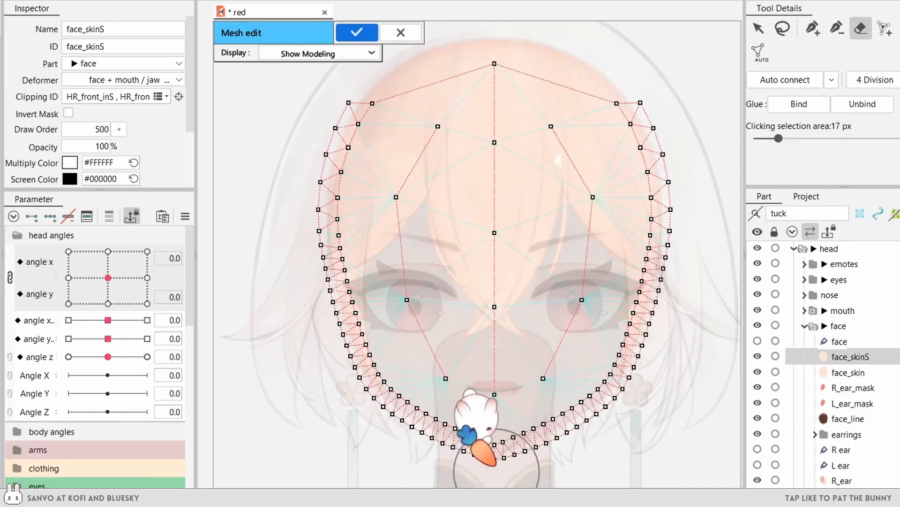
{"action": "left_click", "coordinate": [439, 127]}
{"action": "key", "text": "e"}
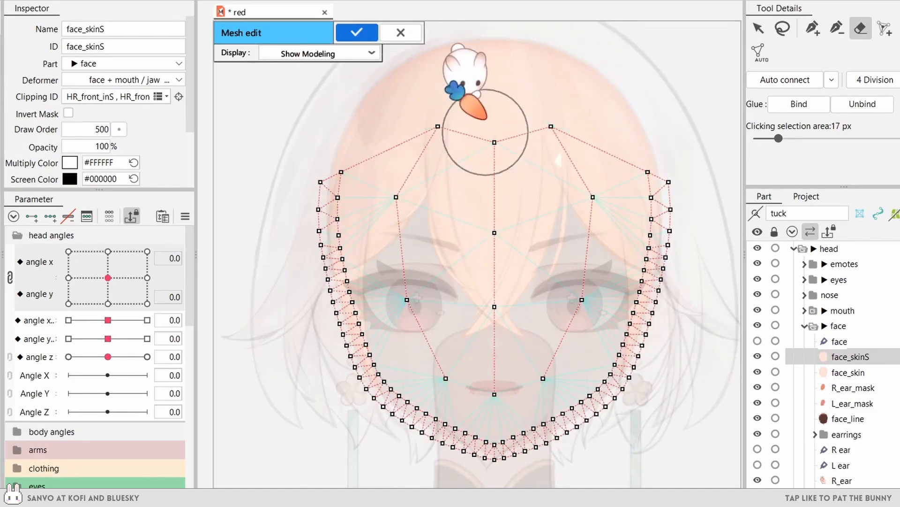
{"action": "left_click", "coordinate": [358, 32]}
Bind all vertices of face_skinS and face_skin with glue and apply the mesh edit.
{"action": "left_click", "coordinate": [847, 372], "text": "ctrl"}
{"action": "key", "text": "ctrl+e"}
{"action": "key", "text": "ctrl+a"}
{"action": "left_click", "coordinate": [800, 104]}
{"action": "left_click", "coordinate": [358, 33]}
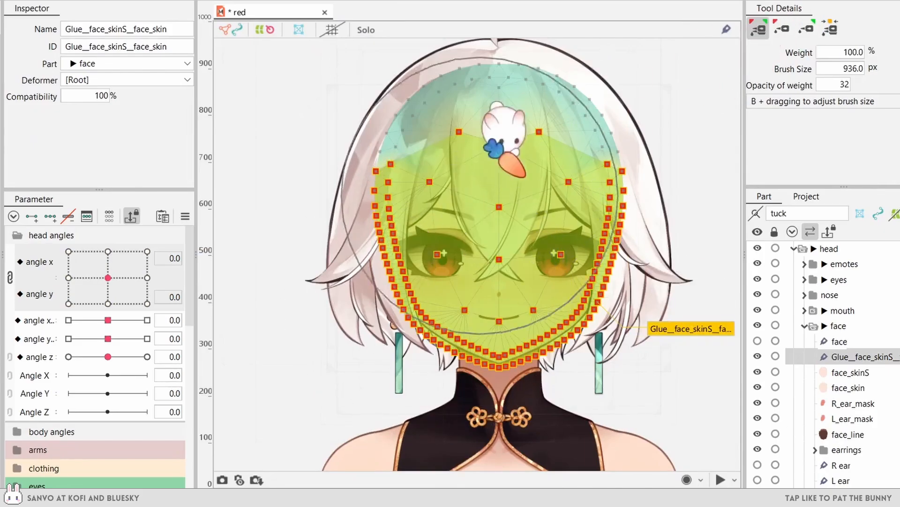
Shift the glue's weight entirely to one mesh and name the glue hair shadows.
{"action": "left_click", "coordinate": [683, 96]}
{"action": "left_click", "coordinate": [835, 372]}
{"action": "left_click_drag", "start_coordinate": [108, 278], "coordinate": [96, 304]}
{"action": "left_click", "coordinate": [835, 388]}
{"action": "left_click", "coordinate": [282, 140]}
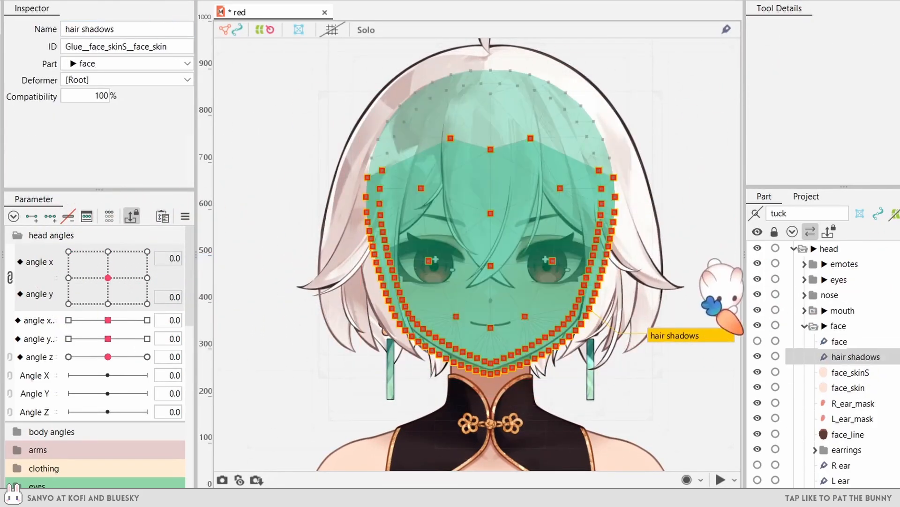
Set face_skinS's multiply color to #ECA7A7.
{"action": "left_click", "coordinate": [845, 372]}
{"action": "left_click", "coordinate": [69, 162]}
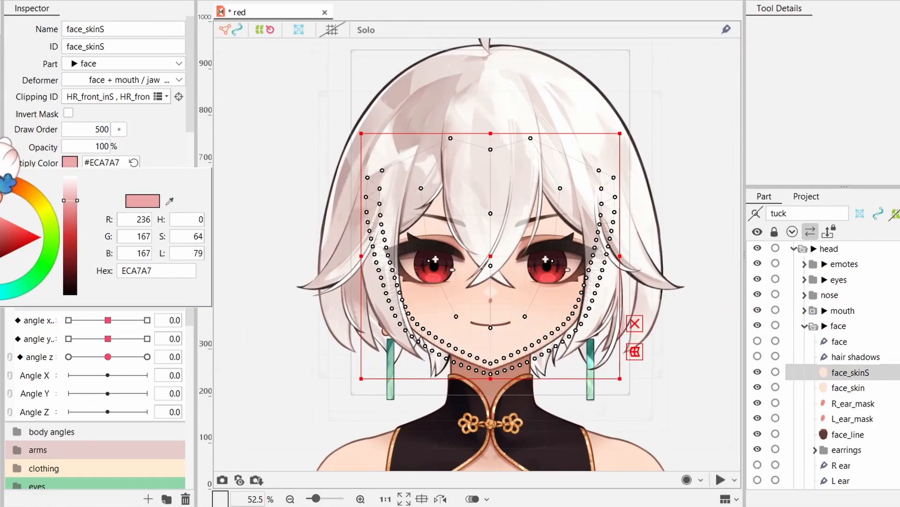
{"action": "left_click", "coordinate": [262, 254]}
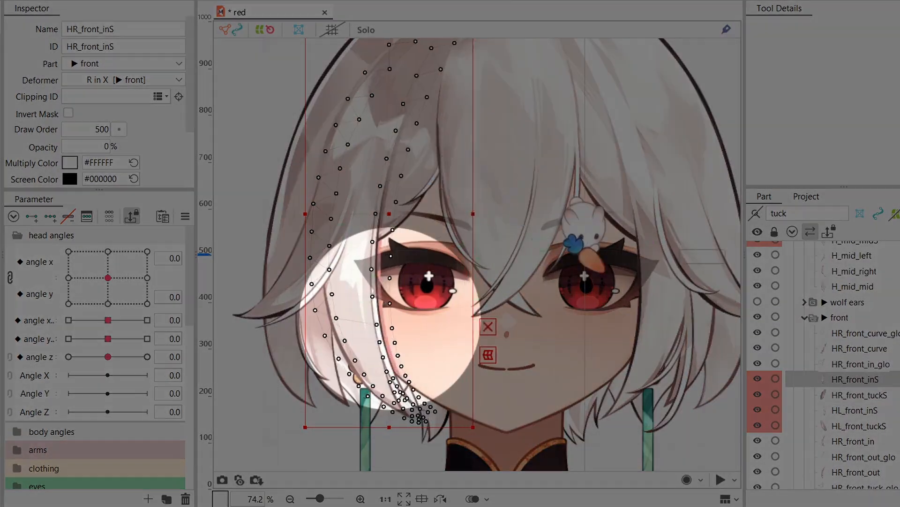
Set face_skinS in the head part to Multiply blend mode, 50% opacity and multiply color #EFCDB8.
{"action": "left_click", "coordinate": [839, 387]}
{"action": "scroll", "coordinate": [115, 52], "scroll_direction": "down", "scroll_amount": 3}
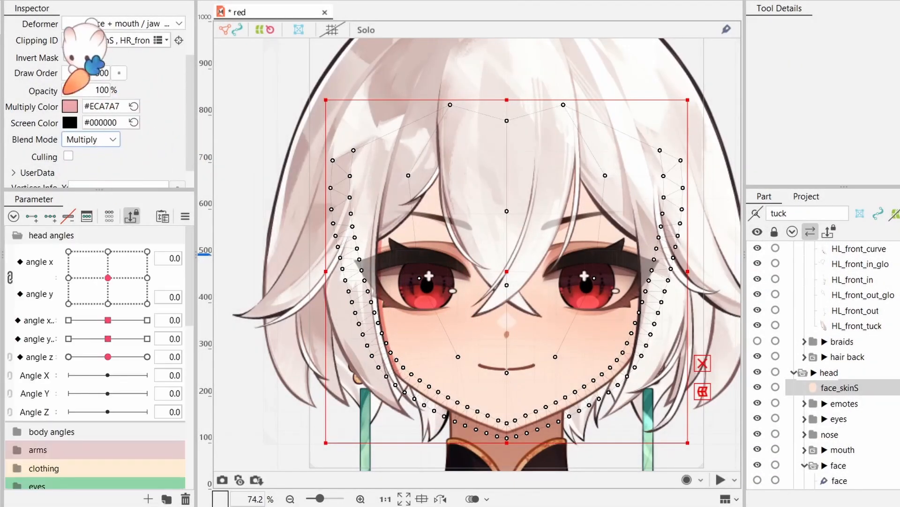
{"action": "left_click", "coordinate": [69, 107]}
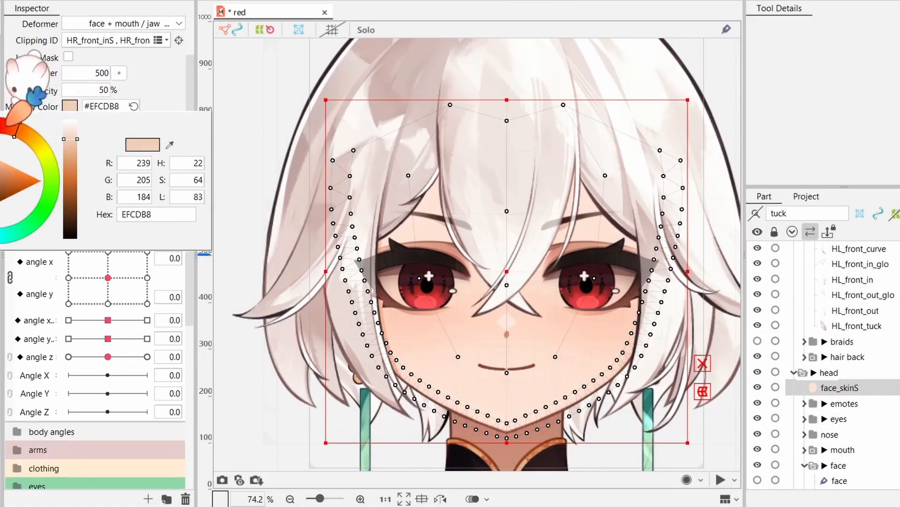
Reshape HR_front_tuckS and HL_front_tuckS together with a 2 x 2 temporary warp.
{"action": "scroll", "coordinate": [837, 263], "scroll_direction": "up", "scroll_amount": 7}
{"action": "left_click", "coordinate": [854, 447]}
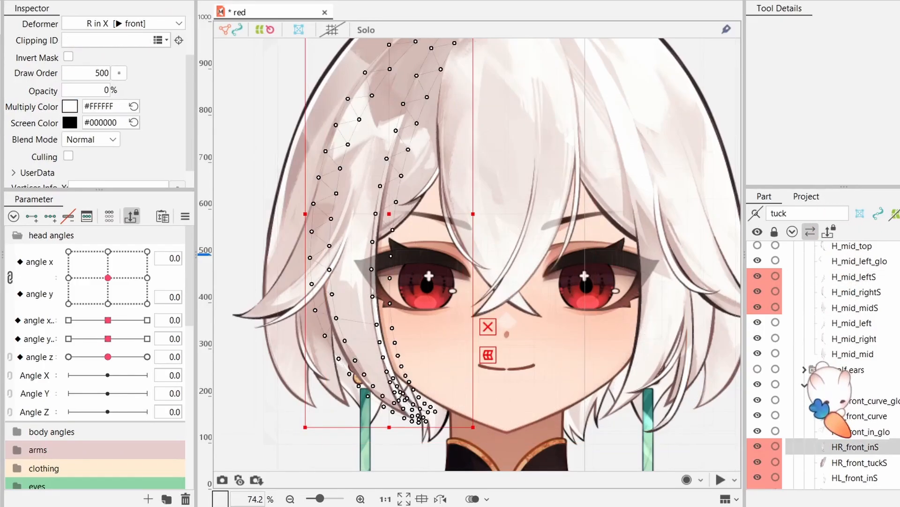
{"action": "scroll", "coordinate": [853, 409], "scroll_direction": "down", "scroll_amount": 3}
{"action": "left_click", "coordinate": [854, 436]}
{"action": "left_click", "coordinate": [855, 421]}
{"action": "left_click", "coordinate": [884, 406]}
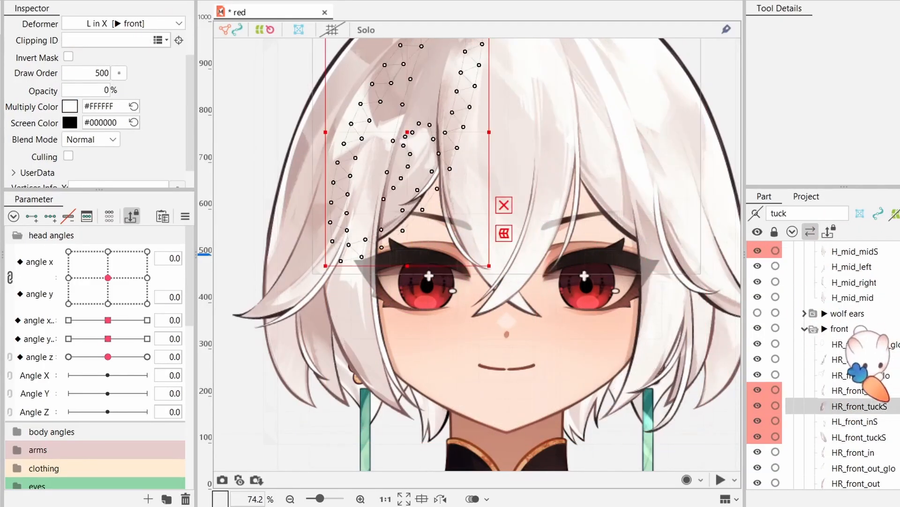
{"action": "left_click", "coordinate": [875, 437], "text": "ctrl"}
{"action": "left_click_drag", "start_coordinate": [511, 281], "coordinate": [481, 313]}
{"action": "key", "text": "ctrl+t"}
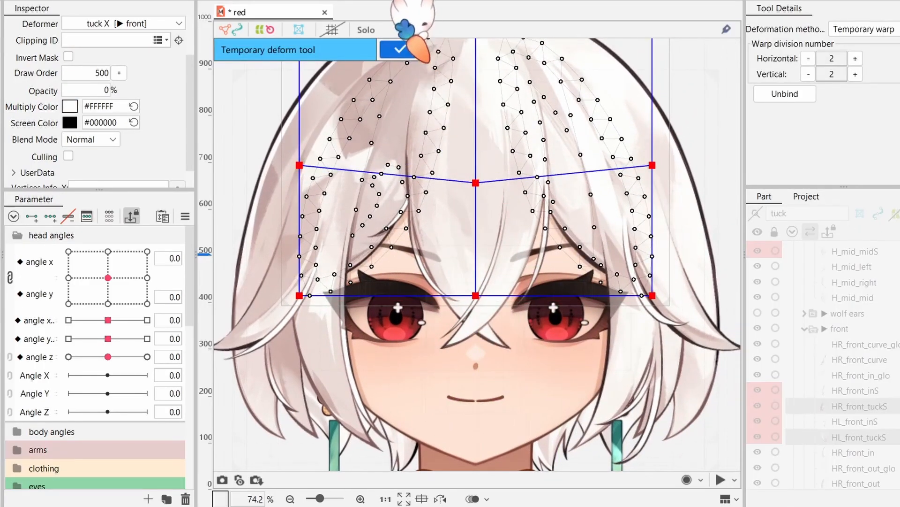
{"action": "left_click", "coordinate": [401, 49]}
{"action": "left_click_drag", "start_coordinate": [533, 375], "coordinate": [532, 350]}
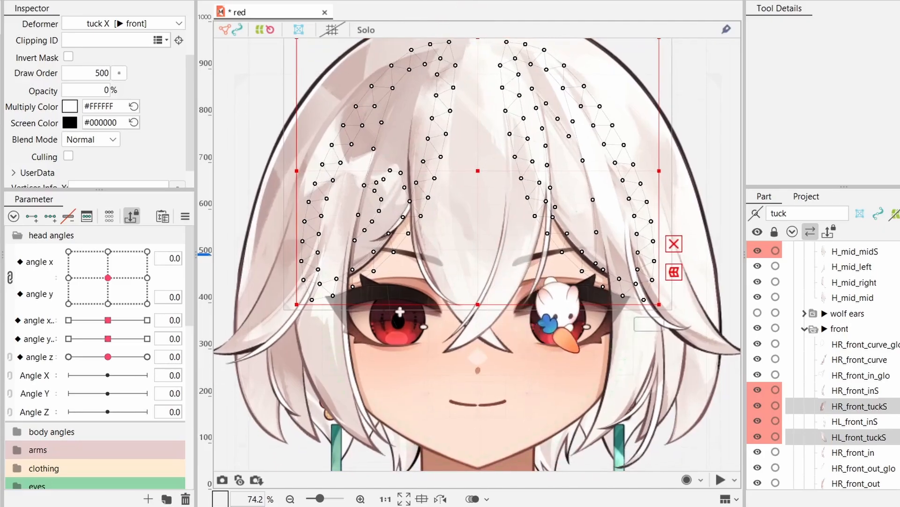
Nudge the middle hair shadow meshes H_mid_leftS, H_mid_rightS and H_mid_midS as a group.
{"action": "left_click", "coordinate": [867, 421]}
{"action": "left_click", "coordinate": [865, 407]}
{"action": "scroll", "coordinate": [859, 371], "scroll_direction": "up", "scroll_amount": 3}
{"action": "left_click", "coordinate": [851, 363]}
{"action": "left_click", "coordinate": [850, 333], "text": "shift"}
{"action": "left_click_drag", "start_coordinate": [567, 193], "coordinate": [571, 193]}
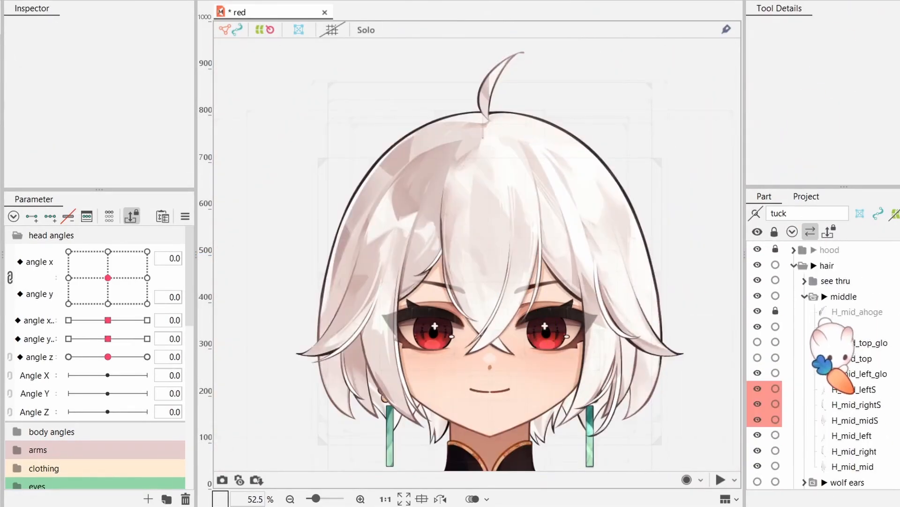
With the selection display hidden, set face_skinS's opacity to 68% and retune its multiply color, checking it in the physics preview.
{"action": "left_click", "coordinate": [535, 319]}
{"action": "left_click_drag", "start_coordinate": [556, 348], "coordinate": [550, 325]}
{"action": "key", "text": "ctrl+t"}
{"action": "left_click_drag", "start_coordinate": [85, 146], "coordinate": [91, 147]}
{"action": "left_click", "coordinate": [68, 162]}
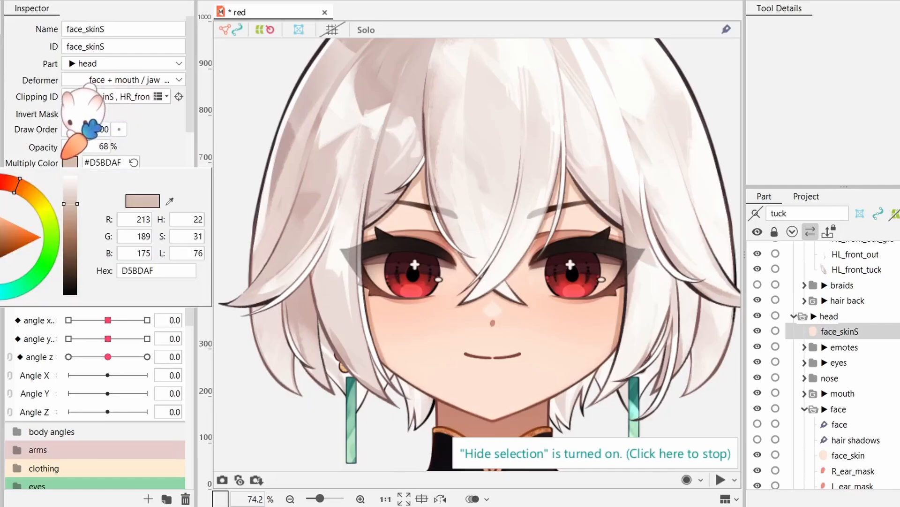
{"action": "left_click", "coordinate": [7, 155]}
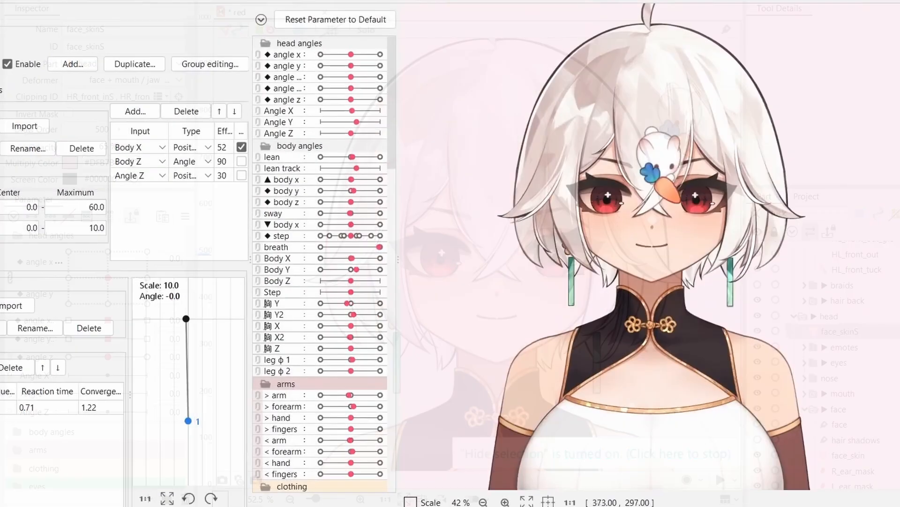
{"action": "left_click_drag", "start_coordinate": [430, 225], "coordinate": [842, 251]}
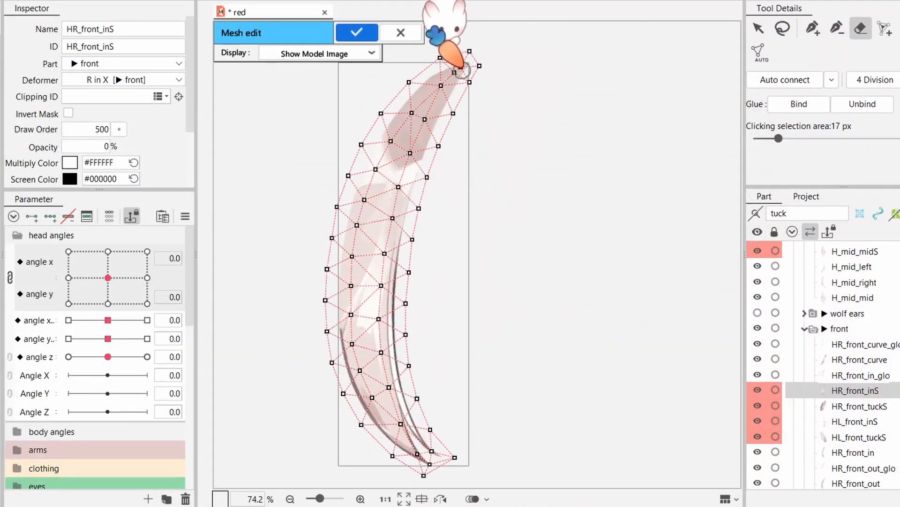
Thin out the inner vertices of HR_front_inS's mesh and test the result by turning the head.
{"action": "left_click_drag", "start_coordinate": [369, 397], "coordinate": [351, 363]}
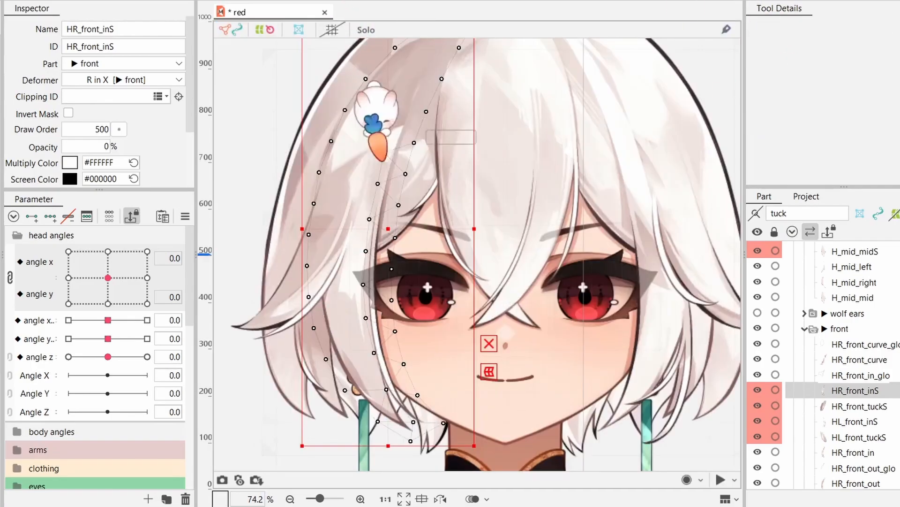
{"action": "left_click_drag", "start_coordinate": [108, 278], "coordinate": [128, 265]}
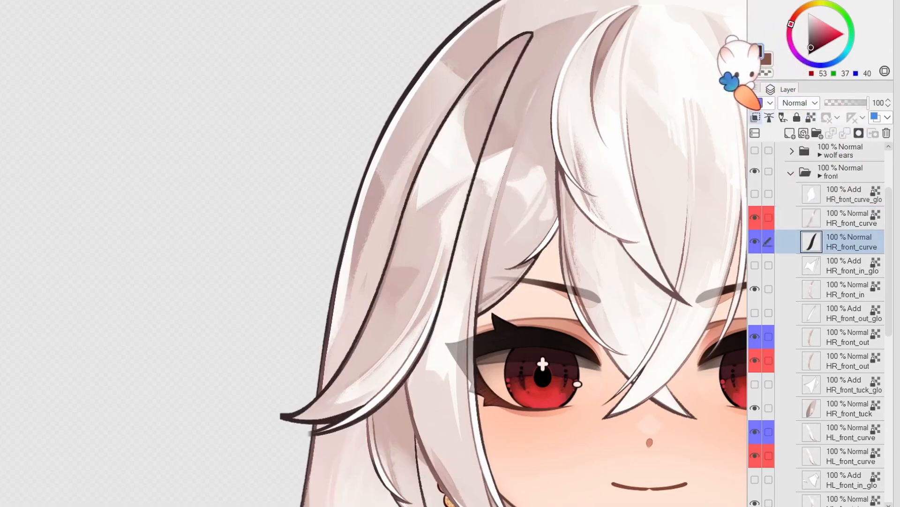
In Clip Studio Paint, restore the copied HR_front_curve layer to 100% opacity and fill the copied HR_front_out layer with the dark hair color.
{"action": "left_click_drag", "start_coordinate": [615, 338], "coordinate": [646, 299]}
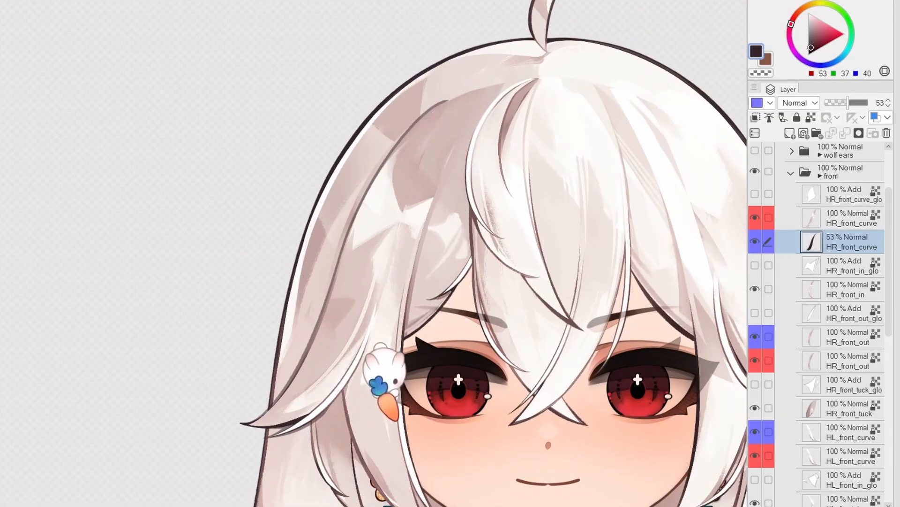
{"action": "left_click_drag", "start_coordinate": [398, 419], "coordinate": [304, 375]}
{"action": "left_click", "coordinate": [868, 105]}
{"action": "left_click", "coordinate": [826, 337]}
{"action": "left_click", "coordinate": [815, 360], "text": "ctrl"}
{"action": "left_click", "coordinate": [851, 339]}
{"action": "left_click", "coordinate": [811, 118]}
{"action": "key", "text": "alt+Delete"}
{"action": "key", "text": "ctrl+d"}
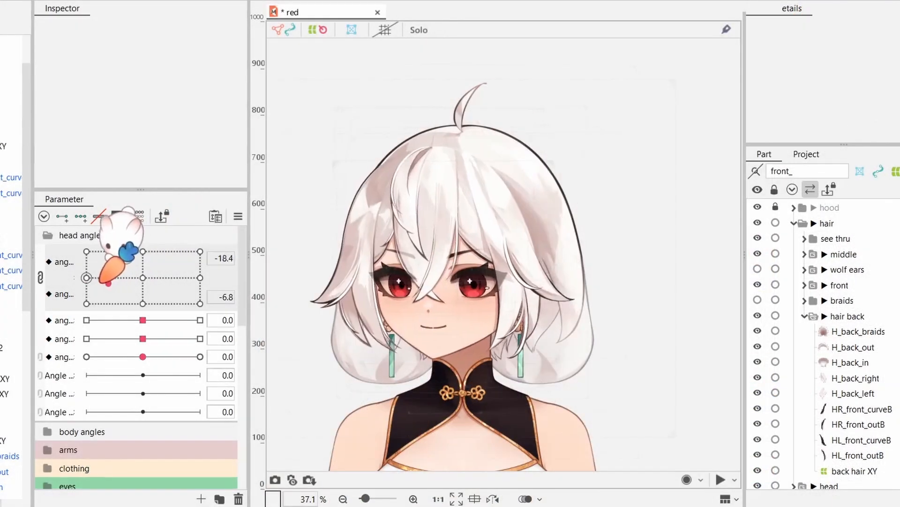
Examine the new back pieces of the front hair while turning the head to both sides.
{"action": "mouse_move", "coordinate": [181, 281]}
{"action": "left_mouse_down"}
{"action": "mouse_move", "coordinate": [215, 284]}
{"action": "mouse_move", "coordinate": [185, 285]}
{"action": "left_mouse_up"}
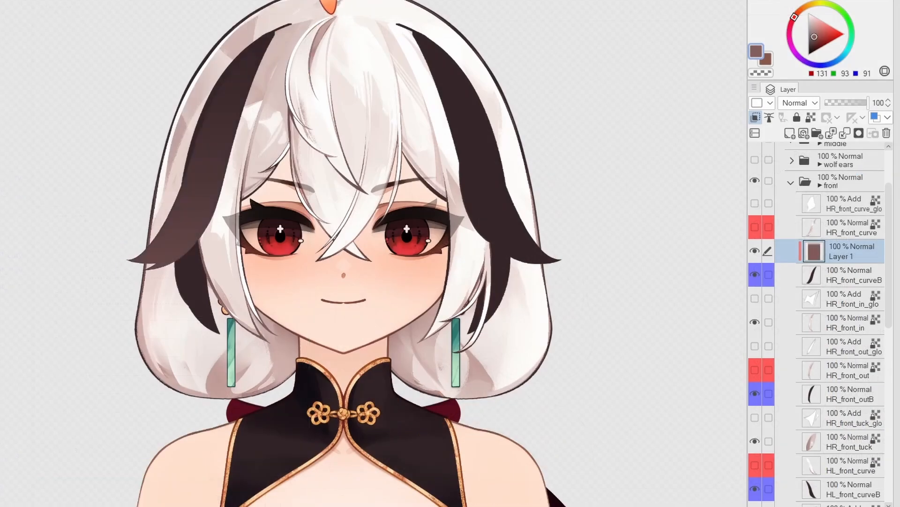
{"action": "scroll", "coordinate": [834, 253], "scroll_direction": "up", "scroll_amount": 1}
{"action": "scroll", "coordinate": [826, 329], "scroll_direction": "down", "scroll_amount": 2}
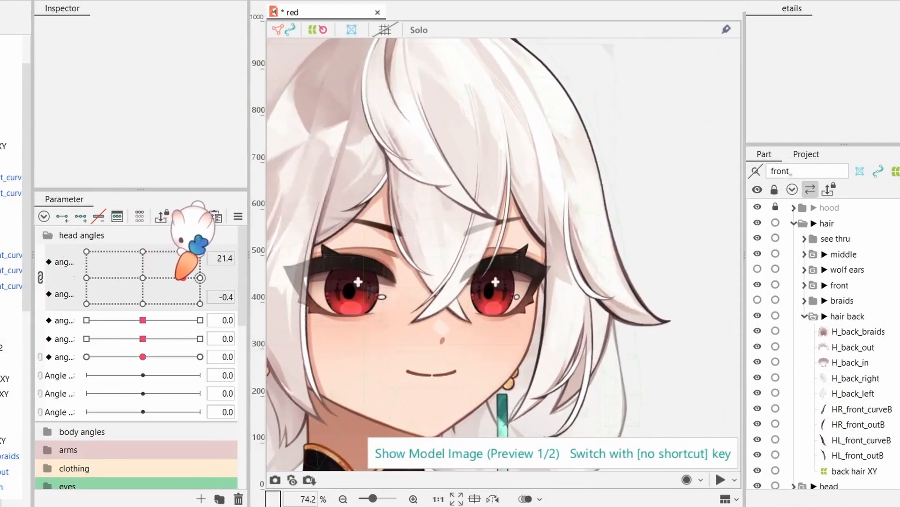
{"action": "mouse_move", "coordinate": [183, 277]}
{"action": "left_mouse_down"}
{"action": "mouse_move", "coordinate": [156, 276]}
{"action": "mouse_move", "coordinate": [197, 275]}
{"action": "left_mouse_up"}
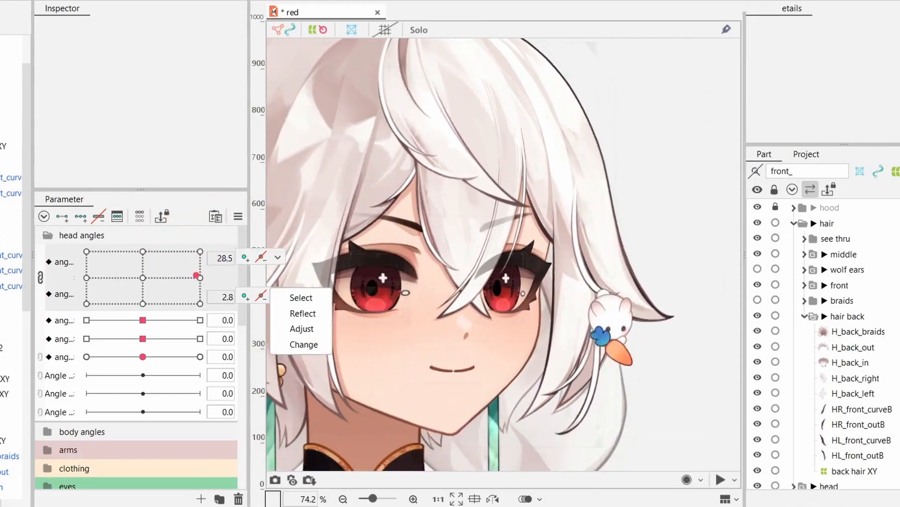
{"action": "scroll", "coordinate": [594, 323], "scroll_direction": "down", "scroll_amount": 4}
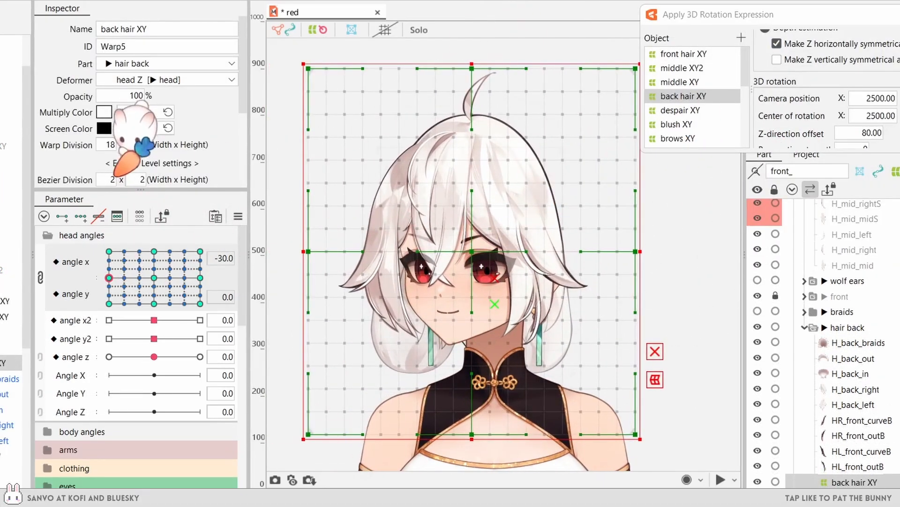
Pull the Bezier handles of the back hair XY warp outward on the far side at angle x -30.
{"action": "left_click_drag", "start_coordinate": [526, 191], "coordinate": [543, 190]}
{"action": "left_click_drag", "start_coordinate": [636, 190], "coordinate": [647, 191]}
{"action": "left_click_drag", "start_coordinate": [526, 313], "coordinate": [544, 313]}
{"action": "scroll", "coordinate": [188, 154], "scroll_direction": "down", "scroll_amount": 2}
{"action": "left_click_drag", "start_coordinate": [636, 313], "coordinate": [649, 312]}
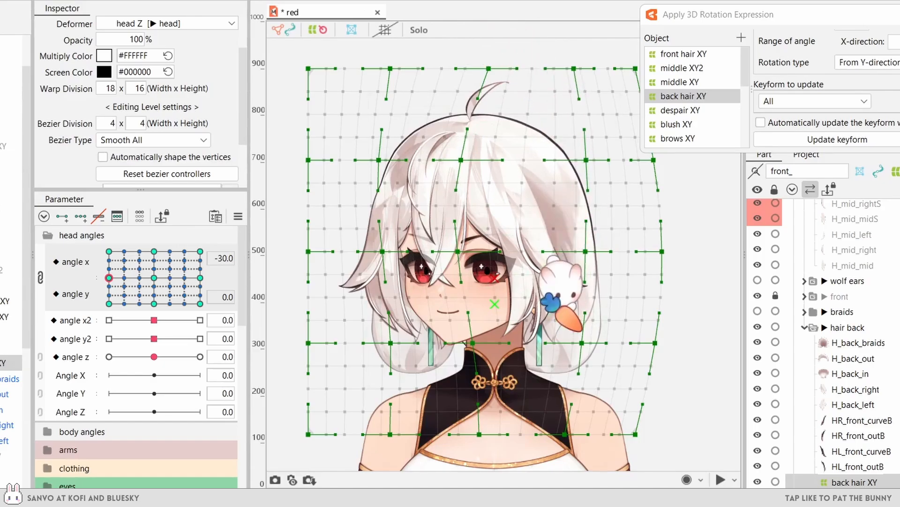
Blend the neutral form of back hair XY into its angle x -30 keyform with compatibility 50, and test the head turn.
{"action": "mouse_move", "coordinate": [108, 280]}
{"action": "left_mouse_down"}
{"action": "mouse_move", "coordinate": [65, 310]}
{"action": "mouse_move", "coordinate": [90, 240]}
{"action": "mouse_move", "coordinate": [108, 279]}
{"action": "left_mouse_up"}
{"action": "scroll", "coordinate": [850, 287], "scroll_direction": "down", "scroll_amount": 1}
{"action": "left_click", "coordinate": [851, 288]}
{"action": "left_click", "coordinate": [4, 363]}
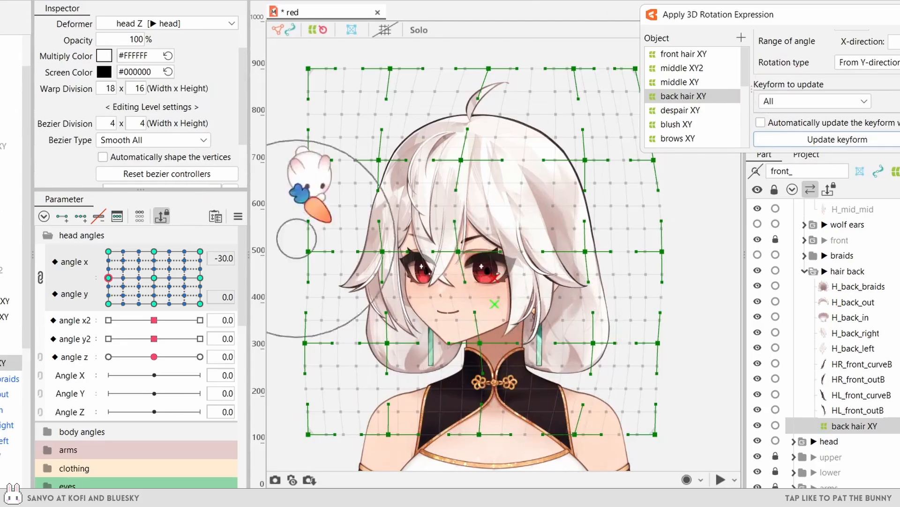
{"action": "left_click", "coordinate": [154, 277]}
{"action": "scroll", "coordinate": [494, 367], "scroll_direction": "down", "scroll_amount": 2}
{"action": "left_click_drag", "start_coordinate": [357, 197], "coordinate": [408, 361]}
{"action": "left_click", "coordinate": [108, 278]}
{"action": "key", "text": "ctrl+shift+v"}
{"action": "left_click", "coordinate": [251, 309]}
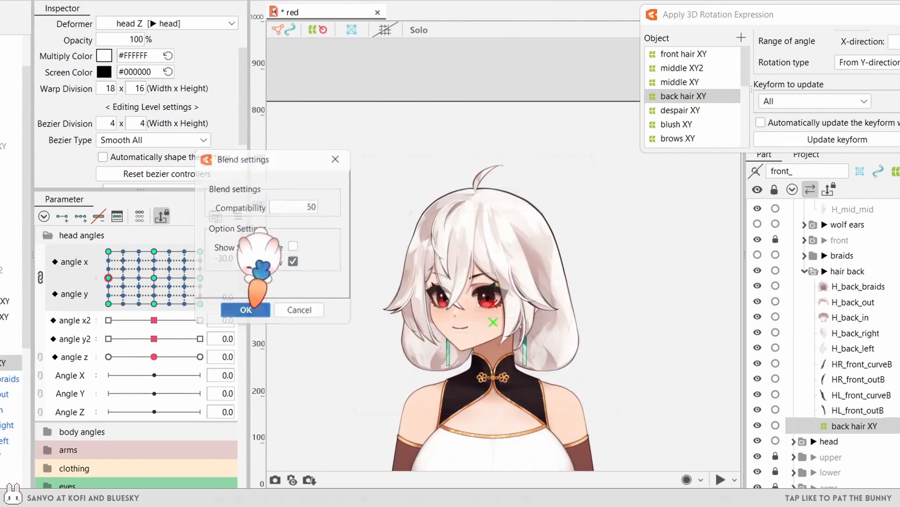
{"action": "left_click", "coordinate": [247, 309]}
{"action": "left_click_drag", "start_coordinate": [108, 278], "coordinate": [122, 285]}
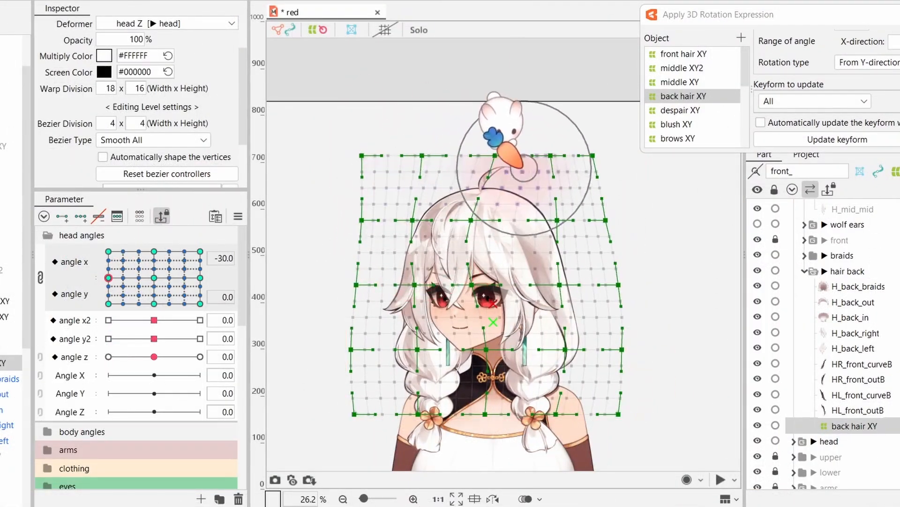
Refine back hair XY with the deform brush at angle x -30 and move on to the adjacent angle y corner keyform.
{"action": "scroll", "coordinate": [524, 168], "scroll_direction": "up", "scroll_amount": 2}
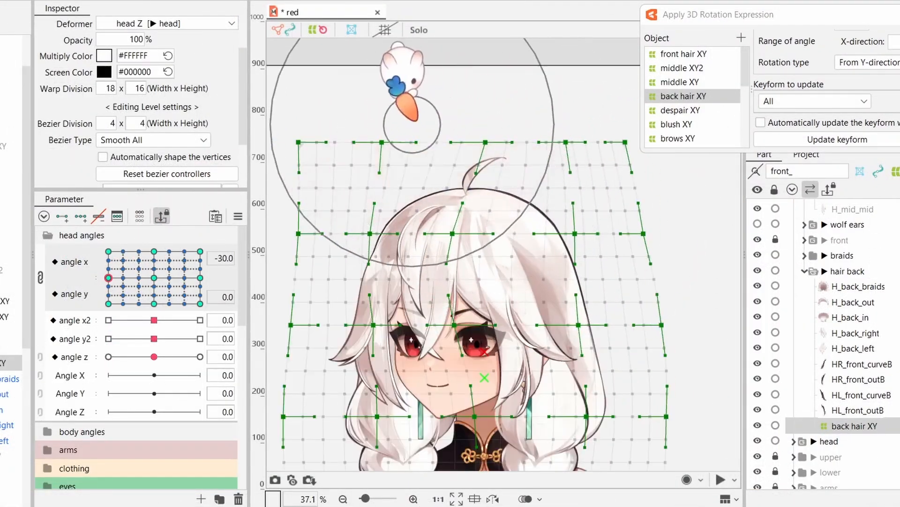
{"action": "left_click_drag", "start_coordinate": [587, 204], "coordinate": [597, 99]}
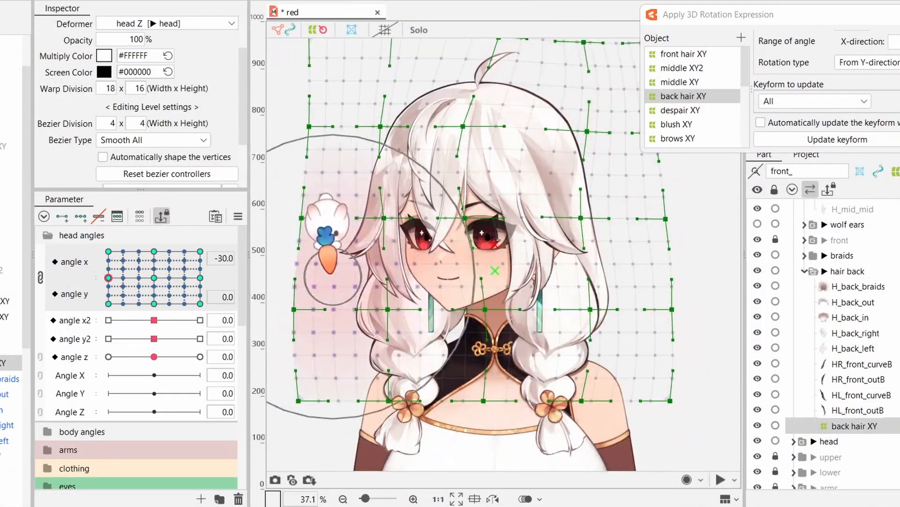
{"action": "scroll", "coordinate": [527, 223], "scroll_direction": "down", "scroll_amount": 2}
{"action": "left_click_drag", "start_coordinate": [108, 278], "coordinate": [108, 251]}
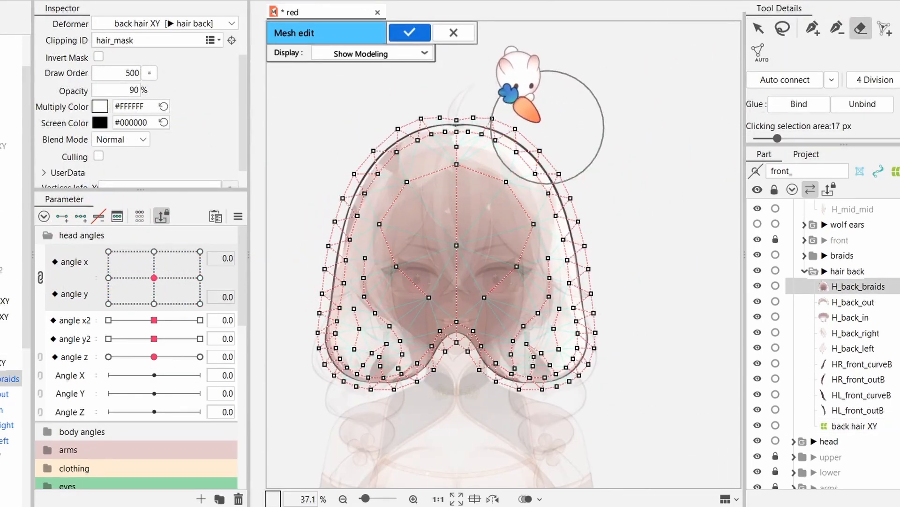
Erase the upper outer vertices on the right half of H_back_braids's mesh and delete the mesh's entire left half.
{"action": "left_click_drag", "start_coordinate": [486, 125], "coordinate": [555, 128]}
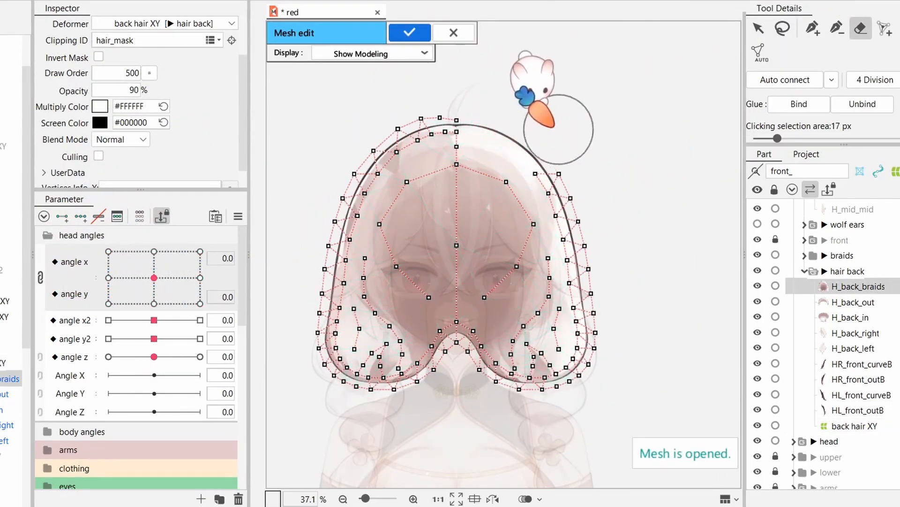
{"action": "left_click", "coordinate": [759, 29]}
{"action": "left_click_drag", "start_coordinate": [287, 90], "coordinate": [444, 450]}
{"action": "key", "text": "Delete"}
Draw a mesh-mapping stroke along the right outer outline of H_back_braids from the lower tip to the crown.
{"action": "left_click", "coordinate": [886, 31]}
{"action": "scroll", "coordinate": [615, 219], "scroll_direction": "up", "scroll_amount": 2}
{"action": "left_click_drag", "start_coordinate": [548, 442], "coordinate": [394, 83]}
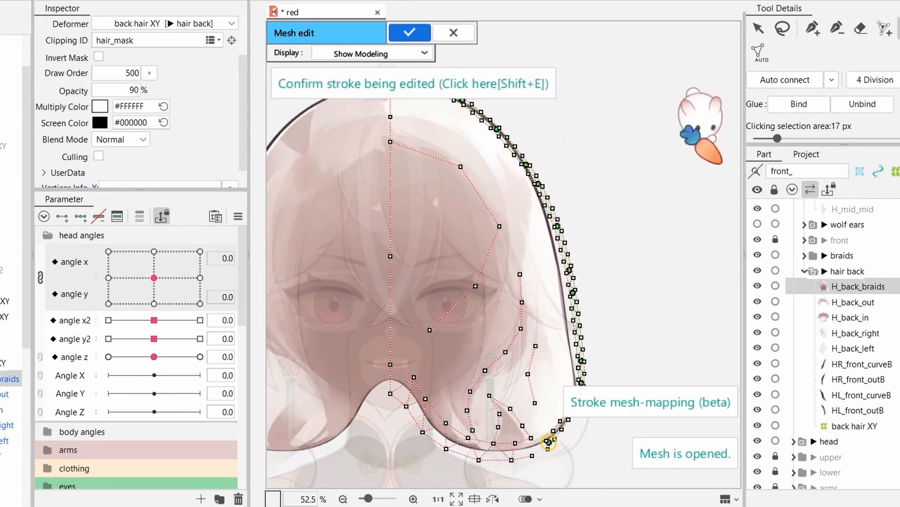
{"action": "scroll", "coordinate": [897, 134], "scroll_direction": "down", "scroll_amount": 3}
{"action": "scroll", "coordinate": [583, 157], "scroll_direction": "up", "scroll_amount": 5}
{"action": "scroll", "coordinate": [532, 201], "scroll_direction": "down", "scroll_amount": 4}
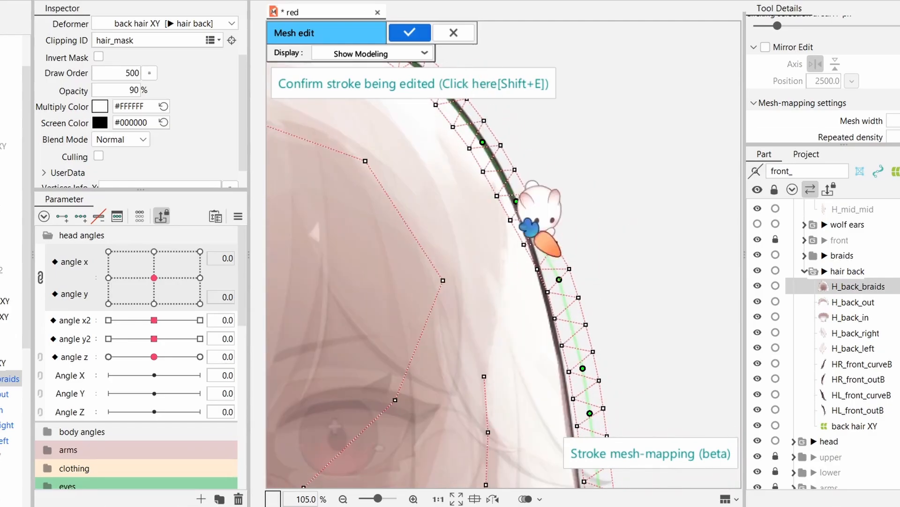
Fit the stroke's control points to the H_back_braids outline, adding points around the lower curve.
{"action": "left_click_drag", "start_coordinate": [617, 251], "coordinate": [598, 249]}
{"action": "left_click_drag", "start_coordinate": [619, 295], "coordinate": [607, 303]}
{"action": "scroll", "coordinate": [528, 412], "scroll_direction": "up", "scroll_amount": 5}
{"action": "left_click", "coordinate": [476, 430]}
{"action": "left_click", "coordinate": [679, 249]}
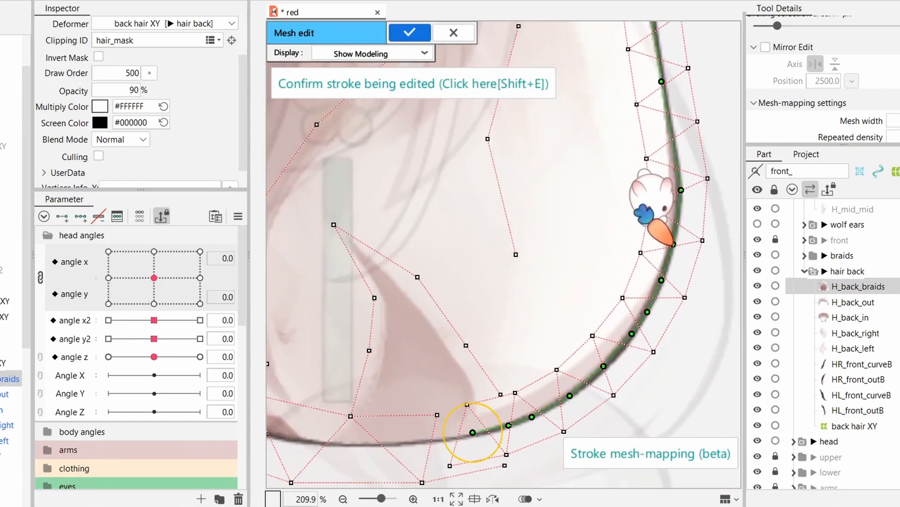
{"action": "left_click_drag", "start_coordinate": [669, 241], "coordinate": [607, 408]}
{"action": "left_click_drag", "start_coordinate": [572, 31], "coordinate": [535, 235]}
{"action": "mouse_move", "coordinate": [518, 71]}
{"action": "left_mouse_down"}
{"action": "mouse_move", "coordinate": [545, 135]}
{"action": "mouse_move", "coordinate": [598, 211]}
{"action": "mouse_move", "coordinate": [550, 219]}
{"action": "mouse_move", "coordinate": [366, 151]}
{"action": "left_mouse_up"}
{"action": "scroll", "coordinate": [569, 221], "scroll_direction": "down", "scroll_amount": 3}
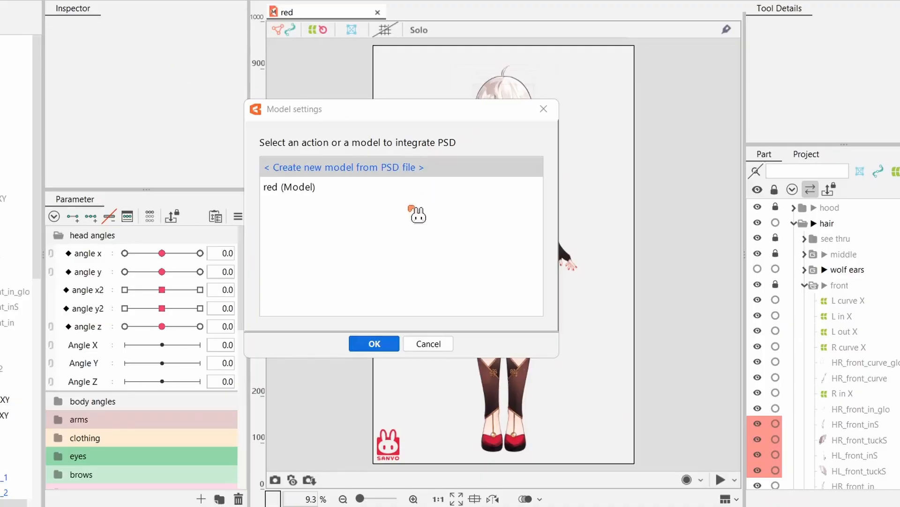
Integrate the updated red.psd into the red model and paste the copied item into the part hierarchy.
{"action": "key", "text": "Return"}
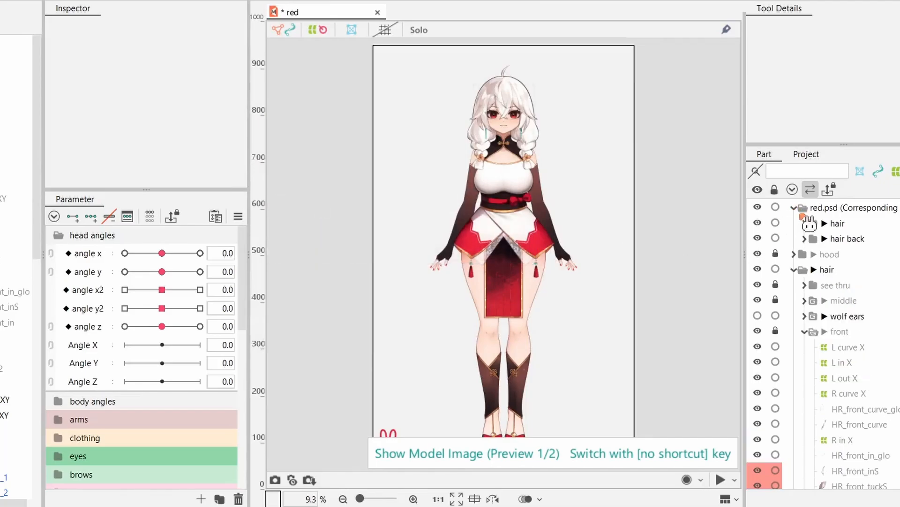
{"action": "left_click", "coordinate": [497, 230]}
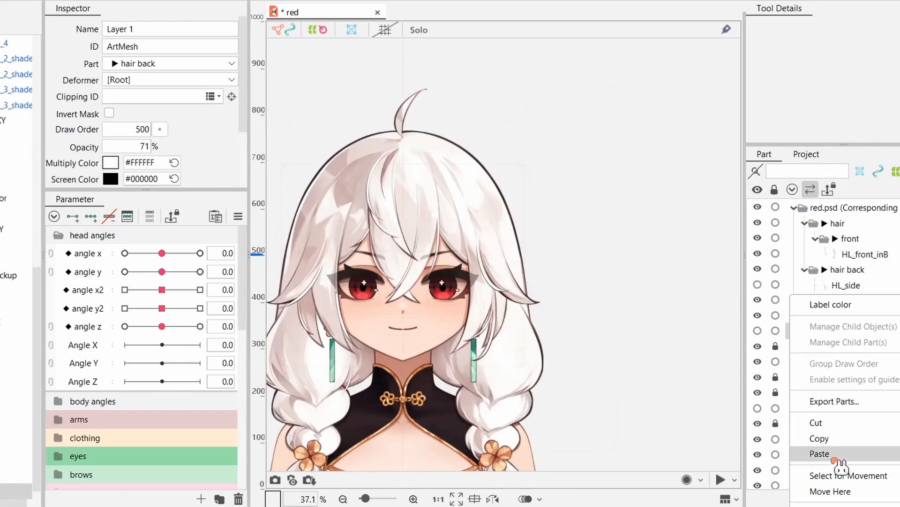
{"action": "left_click", "coordinate": [788, 454]}
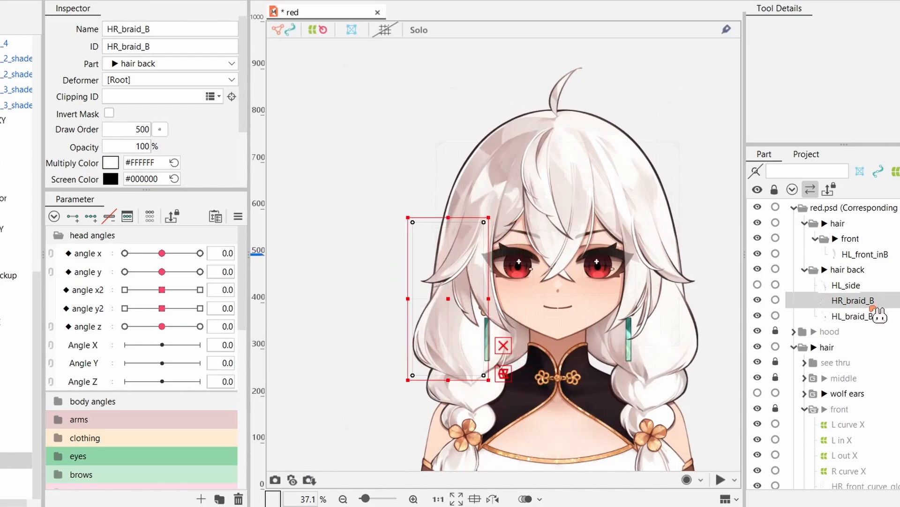
Inspect the imported HL_side and HL_front_inB pieces against the hair at angle x -30, and return the head to neutral.
{"action": "left_click", "coordinate": [844, 284]}
{"action": "left_click", "coordinate": [125, 254]}
{"action": "left_click", "coordinate": [865, 253]}
{"action": "left_click", "coordinate": [846, 285]}
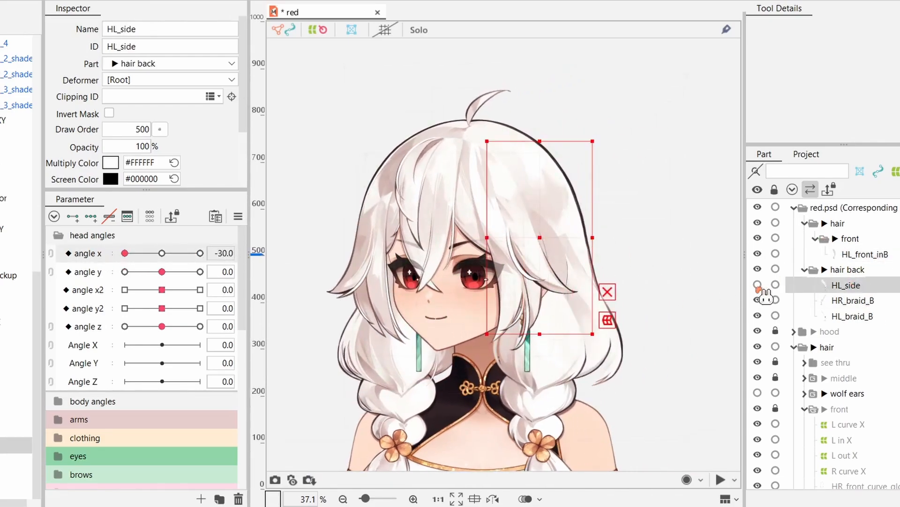
{"action": "left_click", "coordinate": [162, 253]}
Move HL_braid_B aside to examine it, undo the move, and pull HL_front_inB away from the head for inspection.
{"action": "left_click_drag", "start_coordinate": [603, 276], "coordinate": [640, 264]}
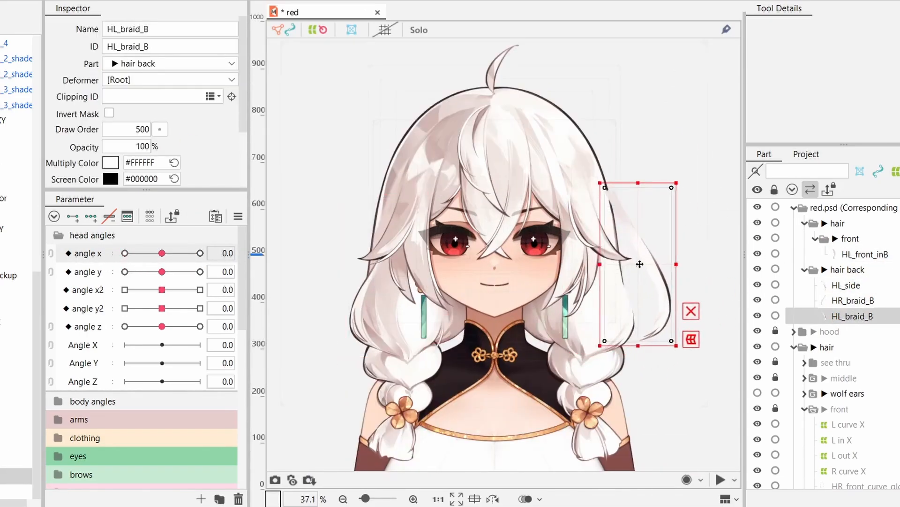
{"action": "key", "text": "ctrl+z"}
{"action": "left_click", "coordinate": [858, 269]}
{"action": "left_click", "coordinate": [863, 254]}
{"action": "left_click_drag", "start_coordinate": [560, 232], "coordinate": [677, 240]}
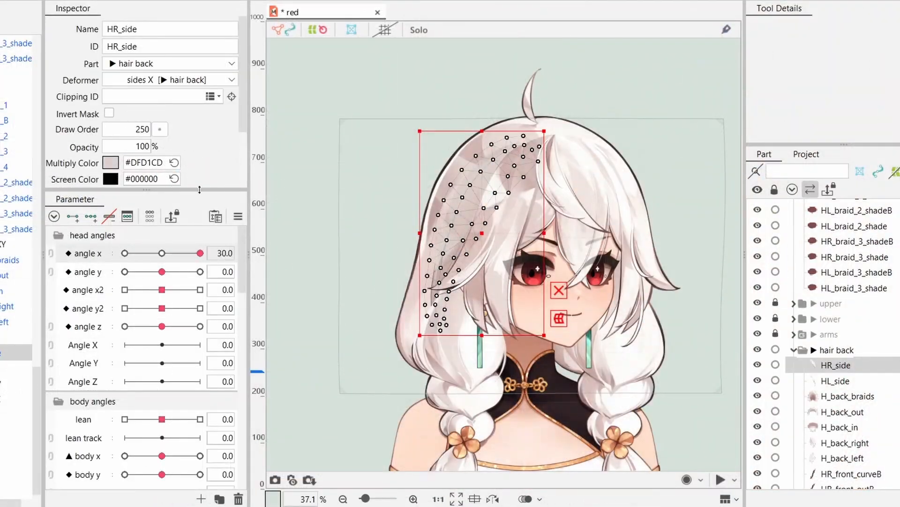
Open HR_side's multiply color for editing.
{"action": "left_click", "coordinate": [111, 162]}
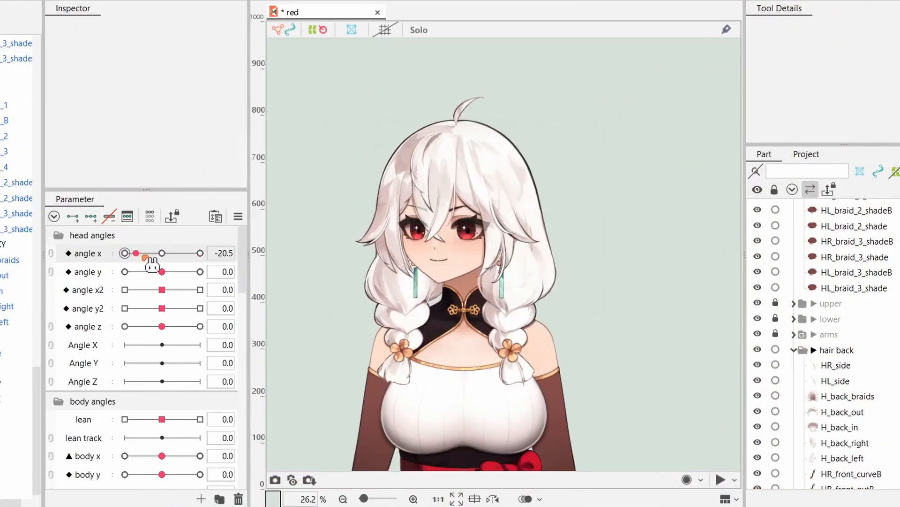
Inspect the HR_side hair piece and its multiply color at angle x 30, and check the braid side at angle x -30.
{"action": "left_click_drag", "start_coordinate": [146, 258], "coordinate": [553, 165]}
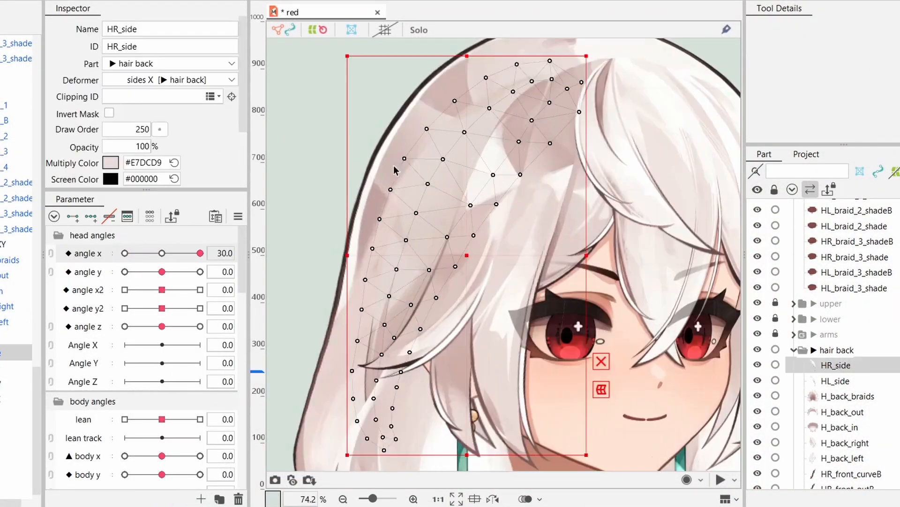
{"action": "left_click", "coordinate": [111, 163]}
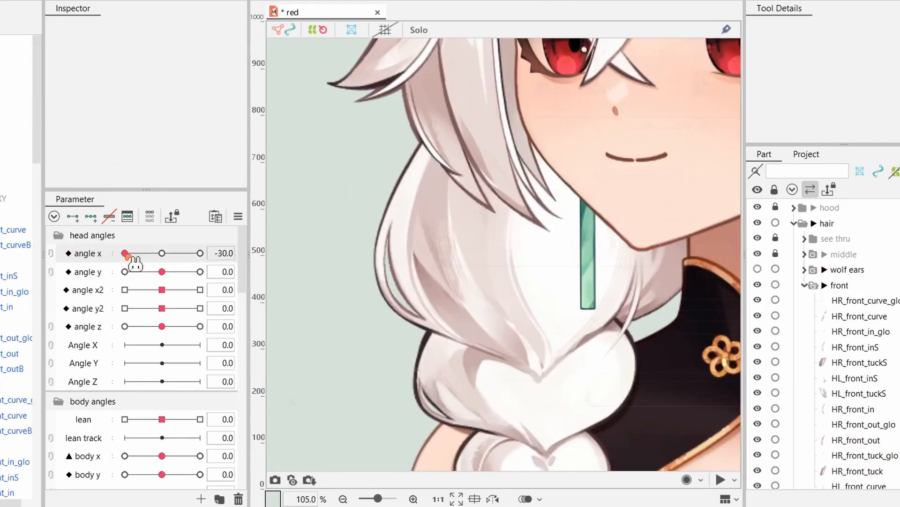
{"action": "left_click_drag", "start_coordinate": [135, 262], "coordinate": [185, 267]}
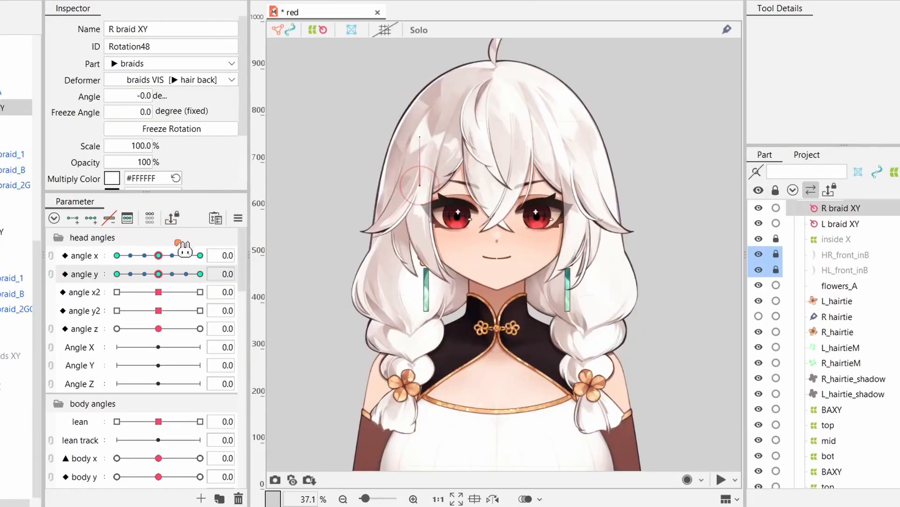
Test the R braid XY rotation deformer across angle x and angle y.
{"action": "left_click_drag", "start_coordinate": [181, 256], "coordinate": [159, 265]}
{"action": "left_click_drag", "start_coordinate": [158, 273], "coordinate": [174, 287]}
{"action": "left_click", "coordinate": [51, 256]}
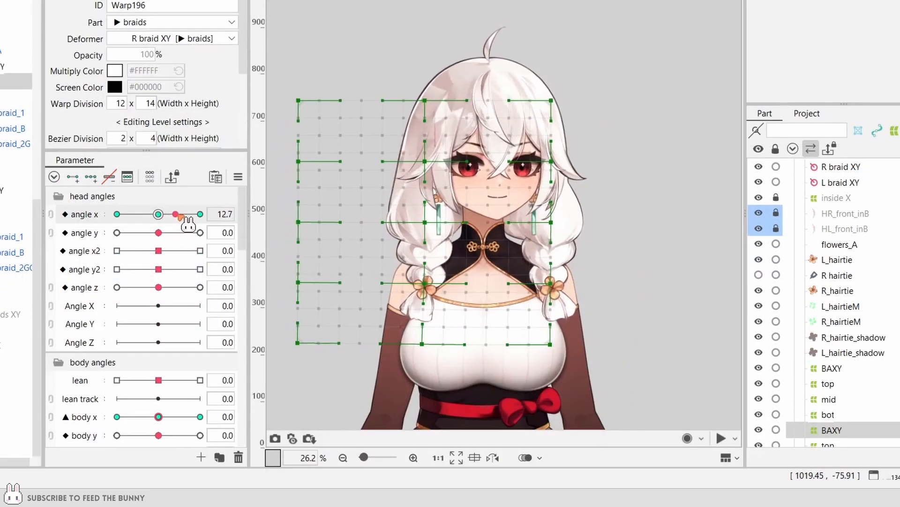
Examine the right braid's BAXY warp across angle x and body x, including angle x -30 with body x -10, and return both to 0.
{"action": "left_click_drag", "start_coordinate": [185, 217], "coordinate": [150, 225]}
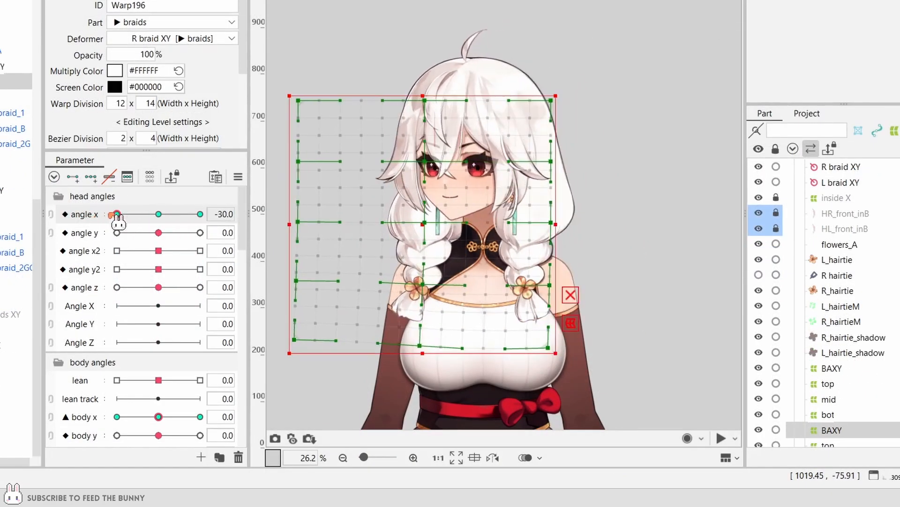
{"action": "left_click_drag", "start_coordinate": [159, 416], "coordinate": [85, 412]}
{"action": "left_click_drag", "start_coordinate": [160, 214], "coordinate": [205, 216]}
{"action": "mouse_move", "coordinate": [118, 417]}
{"action": "left_mouse_down"}
{"action": "mouse_move", "coordinate": [167, 418]}
{"action": "mouse_move", "coordinate": [111, 415]}
{"action": "left_mouse_up"}
{"action": "left_click_drag", "start_coordinate": [175, 215], "coordinate": [111, 230]}
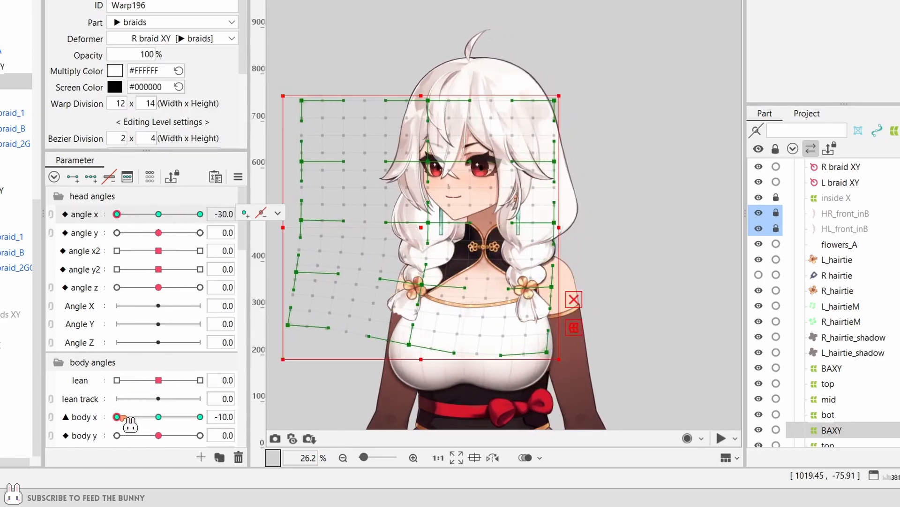
{"action": "left_click_drag", "start_coordinate": [120, 417], "coordinate": [159, 408]}
{"action": "left_click", "coordinate": [157, 215]}
Test the breath parameter on the right braid's BAXY deformer.
{"action": "scroll", "coordinate": [158, 287], "scroll_direction": "down", "scroll_amount": 5}
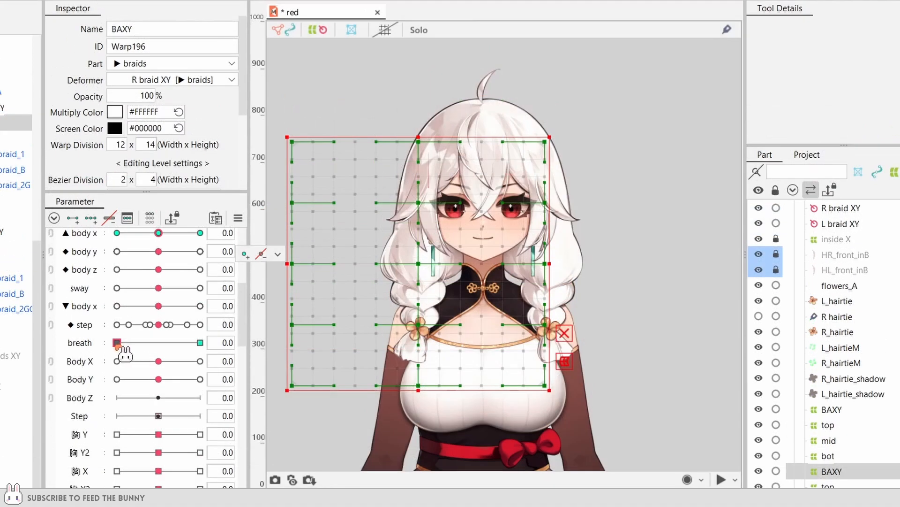
{"action": "left_click_drag", "start_coordinate": [117, 343], "coordinate": [133, 358]}
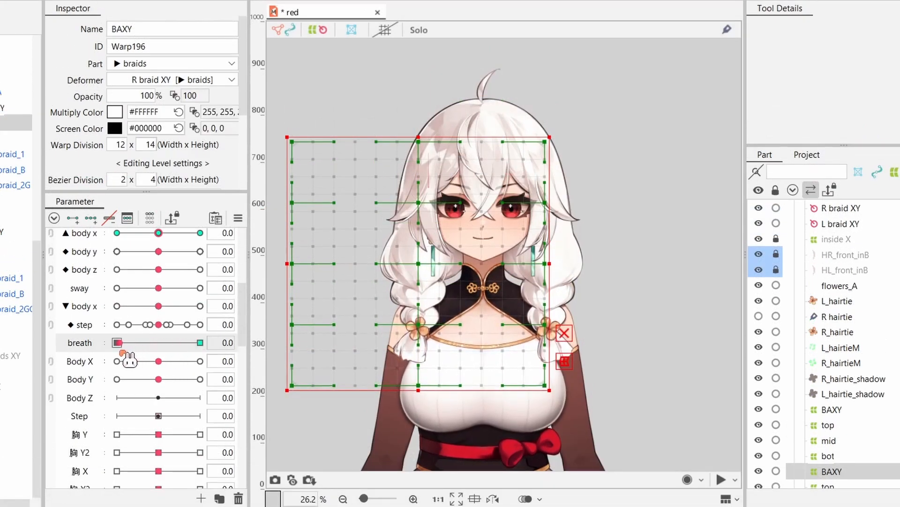
{"action": "scroll", "coordinate": [133, 358], "scroll_direction": "up", "scroll_amount": 10}
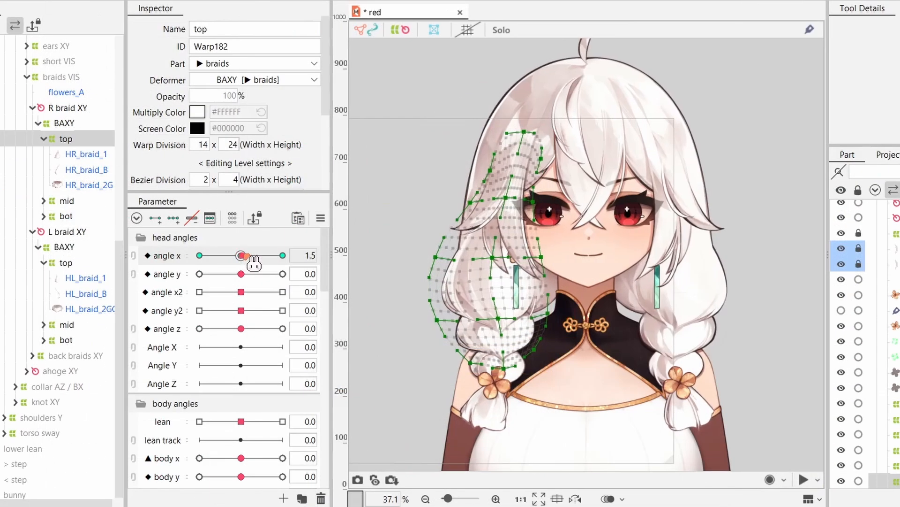
Examine how the right braid's top and mid warp deformers move with angle x, and return the head to neutral.
{"action": "left_click_drag", "start_coordinate": [253, 261], "coordinate": [231, 261]}
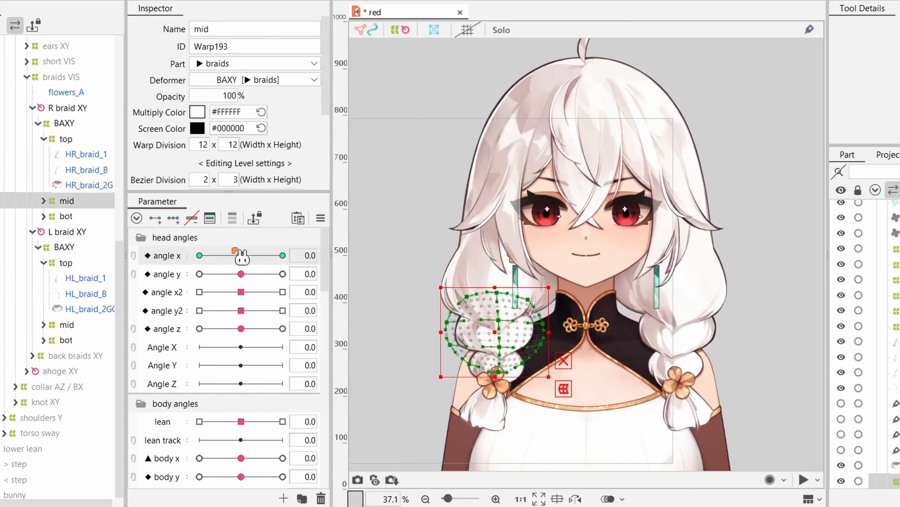
{"action": "left_click_drag", "start_coordinate": [237, 261], "coordinate": [201, 255]}
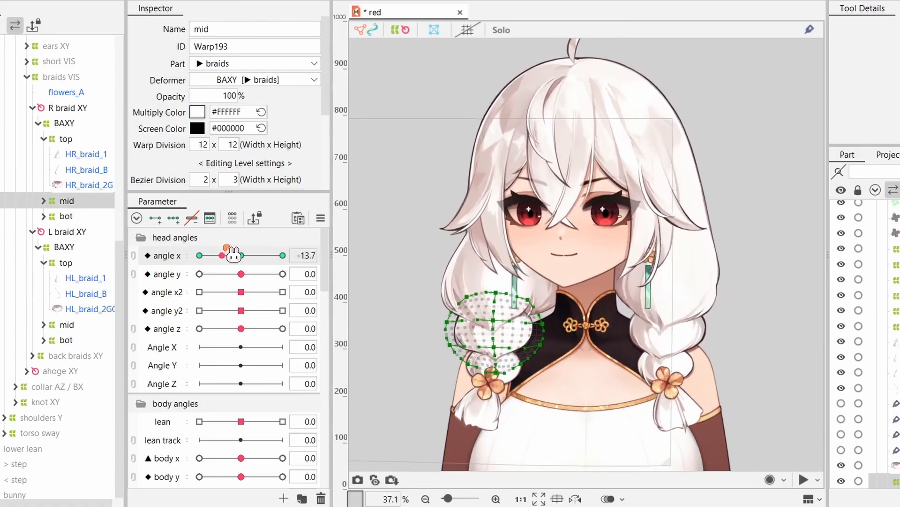
{"action": "left_click_drag", "start_coordinate": [223, 256], "coordinate": [241, 256]}
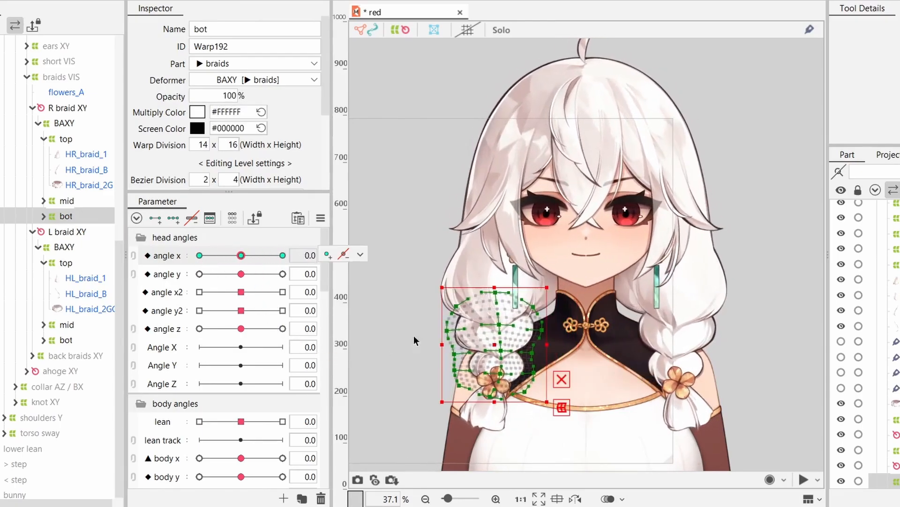
Expand the right braid's bot deformer and inspect the R top-mid and R mid-bot glues and the HR_braid_2GG mesh.
{"action": "scroll", "coordinate": [495, 316], "scroll_direction": "up", "scroll_amount": 3}
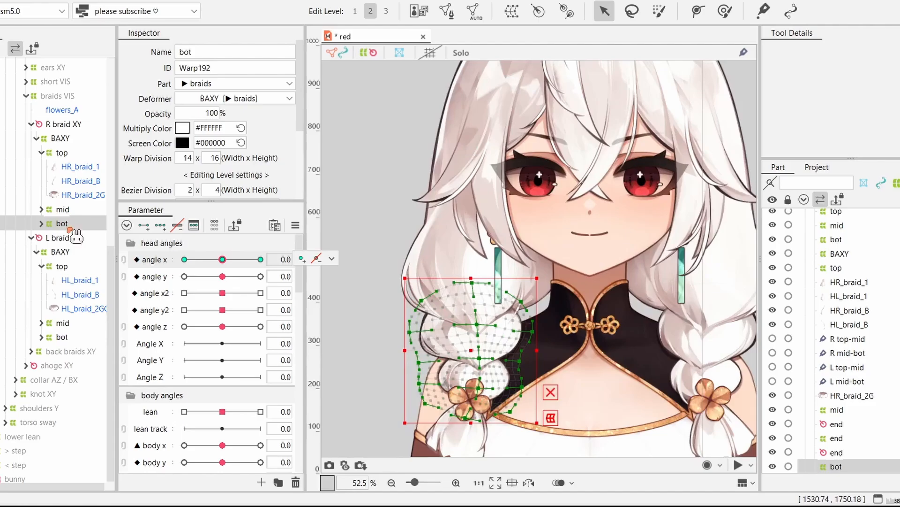
{"action": "left_click", "coordinate": [41, 223]}
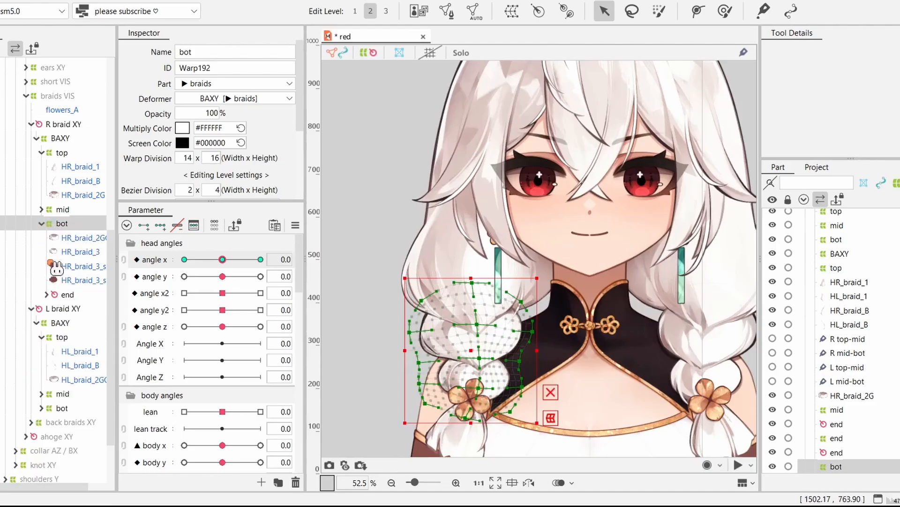
{"action": "left_click", "coordinate": [854, 352]}
{"action": "left_click", "coordinate": [847, 340]}
{"action": "left_click", "coordinate": [846, 352]}
{"action": "left_click", "coordinate": [847, 340]}
{"action": "left_click_drag", "start_coordinate": [84, 486], "coordinate": [106, 493]}
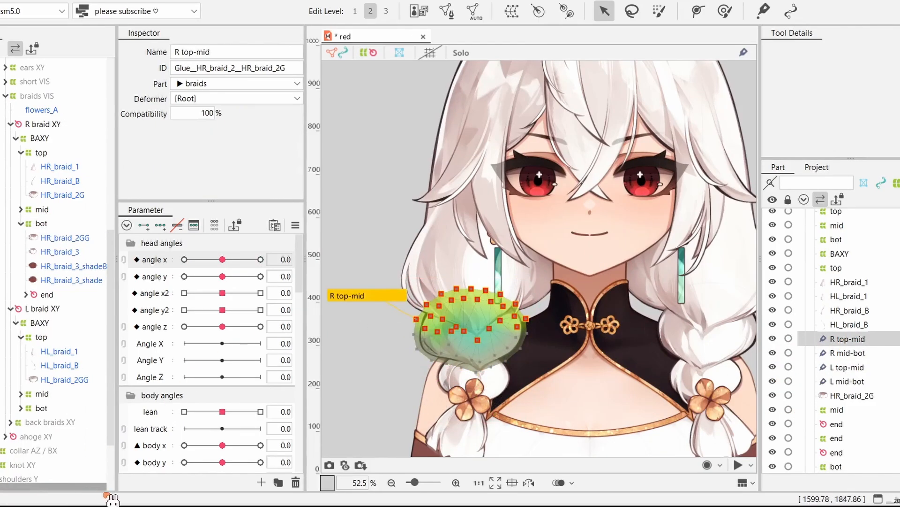
{"action": "left_click", "coordinate": [74, 239]}
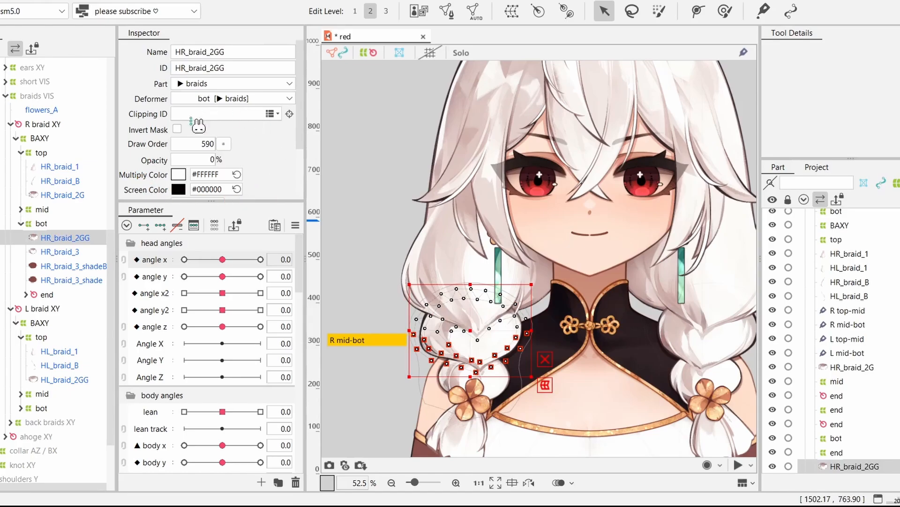
Expand the right braid's end rotation deformer and examine it and its nested end warp across angle x.
{"action": "left_click", "coordinate": [26, 294]}
{"action": "left_click", "coordinate": [47, 294]}
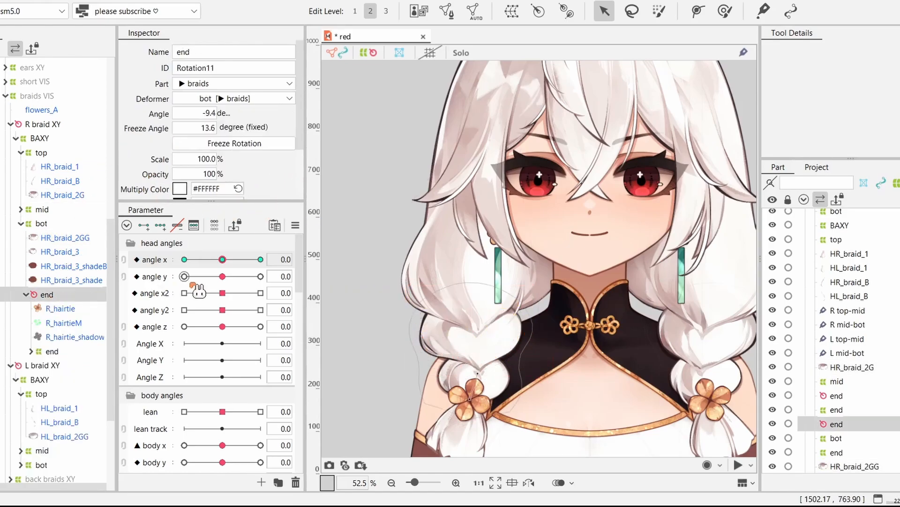
{"action": "left_click_drag", "start_coordinate": [392, 314], "coordinate": [370, 188]}
{"action": "scroll", "coordinate": [370, 188], "scroll_direction": "up", "scroll_amount": 3}
{"action": "mouse_move", "coordinate": [222, 259]}
{"action": "left_mouse_down"}
{"action": "mouse_move", "coordinate": [263, 268]}
{"action": "mouse_move", "coordinate": [181, 261]}
{"action": "mouse_move", "coordinate": [208, 267]}
{"action": "left_mouse_up"}
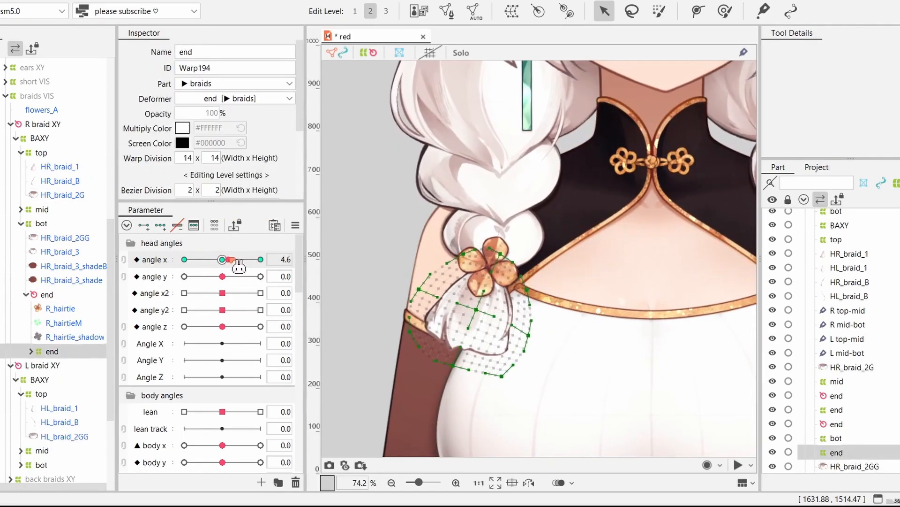
{"action": "mouse_move", "coordinate": [230, 260]}
{"action": "left_mouse_down"}
{"action": "mouse_move", "coordinate": [261, 261]}
{"action": "mouse_move", "coordinate": [167, 257]}
{"action": "mouse_move", "coordinate": [227, 263]}
{"action": "left_mouse_up"}
{"action": "scroll", "coordinate": [331, 157], "scroll_direction": "down", "scroll_amount": 3}
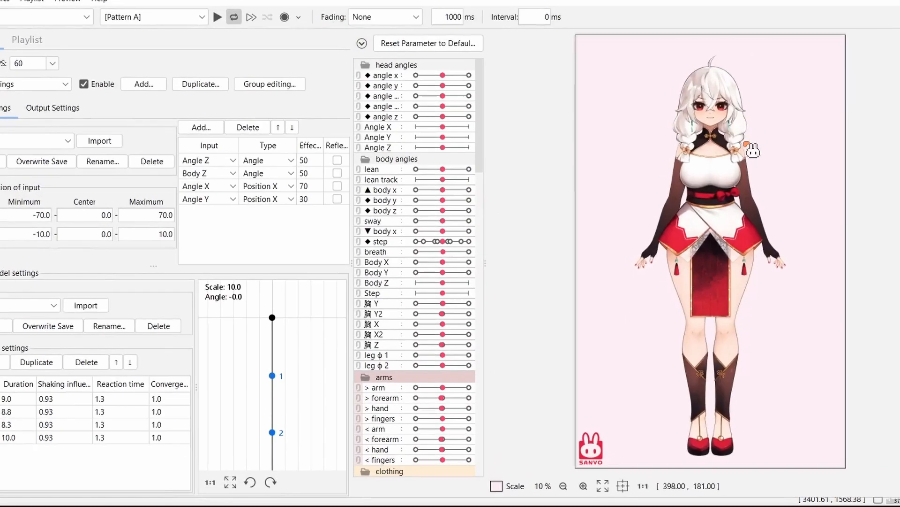
Preview the model's physics up close, review the cursor tracking settings, and accept them.
{"action": "scroll", "coordinate": [753, 150], "scroll_direction": "up", "scroll_amount": 4}
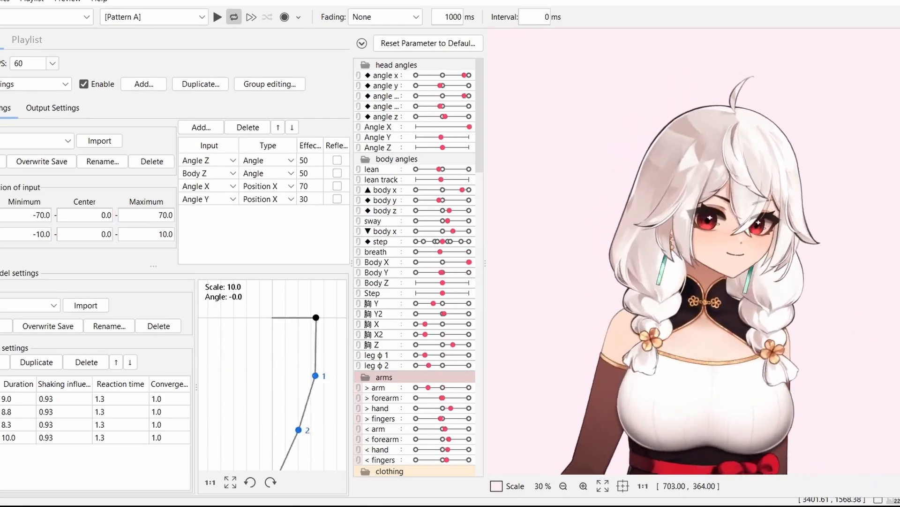
{"action": "left_click", "coordinate": [82, 16]}
{"action": "left_click", "coordinate": [141, 83]}
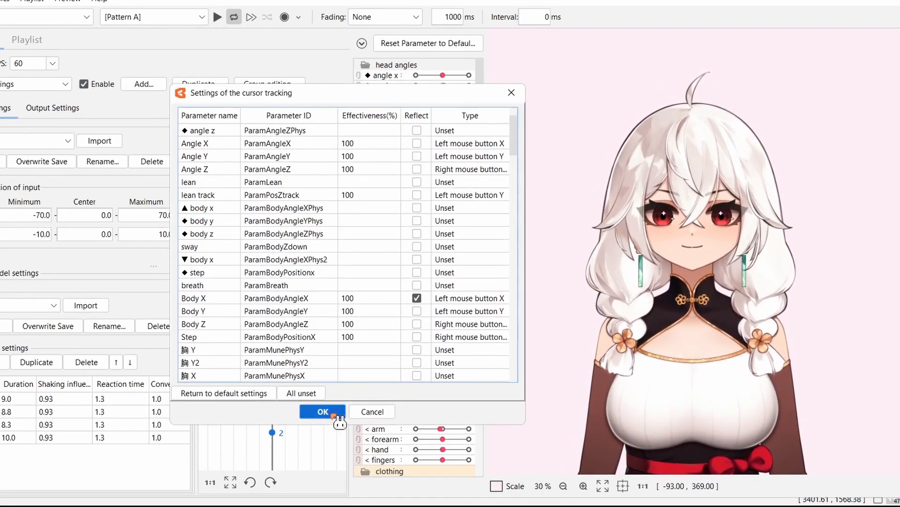
{"action": "left_click", "coordinate": [323, 411]}
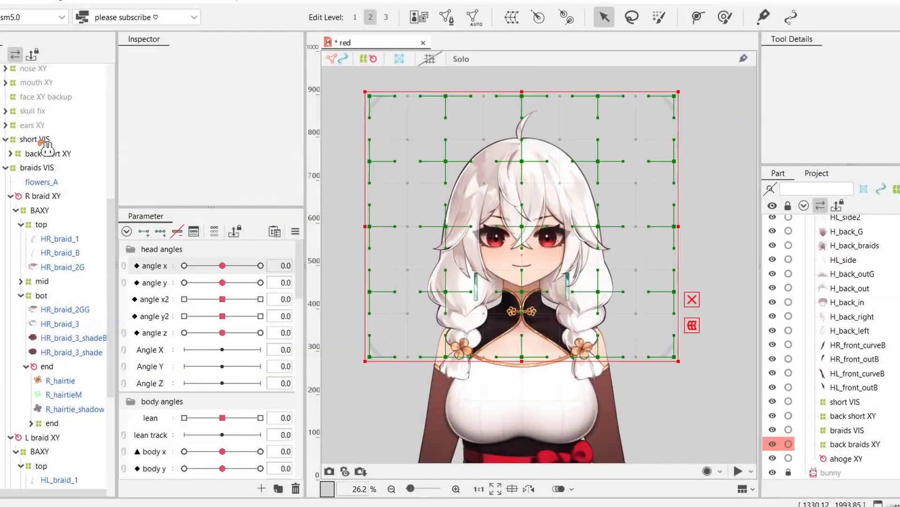
Compare the short VIS and braids VIS deformers by sweeping hair style # between 0 and 1.
{"action": "left_click", "coordinate": [38, 140]}
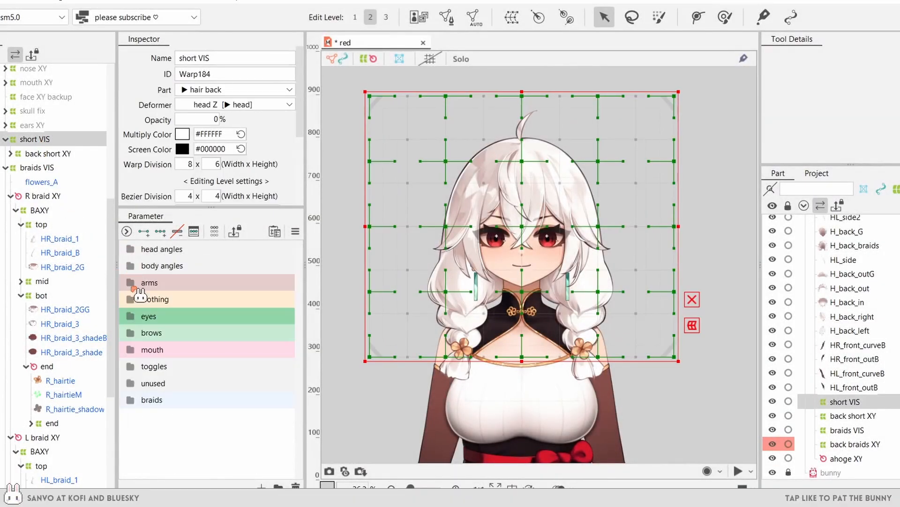
{"action": "left_click", "coordinate": [130, 367]}
{"action": "left_click_drag", "start_coordinate": [261, 383], "coordinate": [225, 387]}
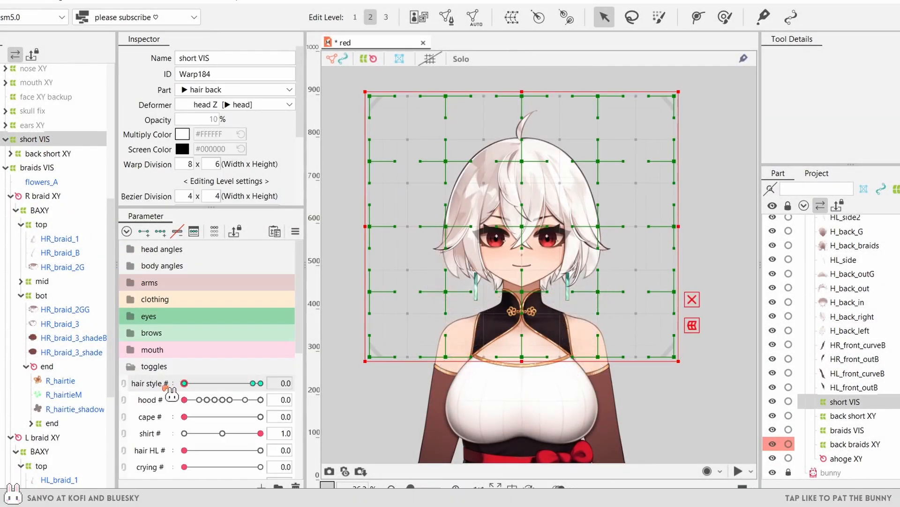
{"action": "left_click", "coordinate": [60, 168]}
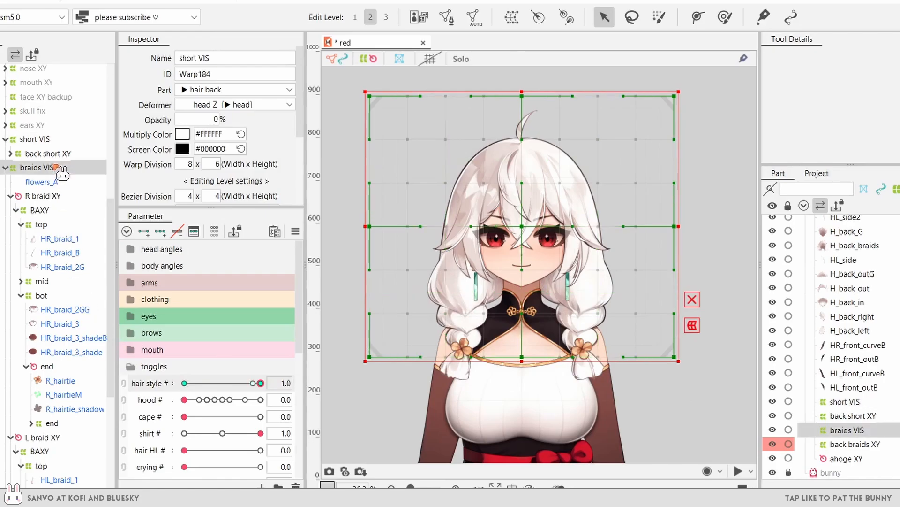
{"action": "left_click_drag", "start_coordinate": [259, 383], "coordinate": [169, 386]}
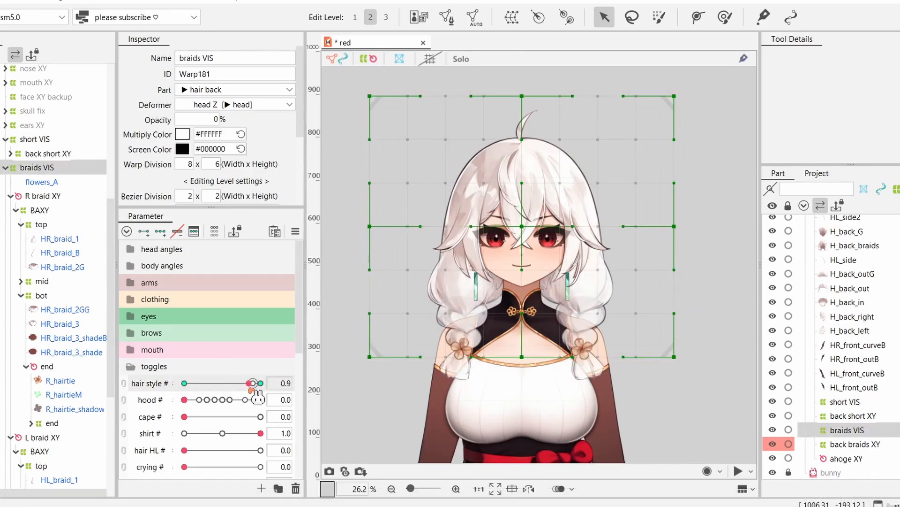
Collapse the left and right braid groups and examine the back braids XY warp across angle x and angle y.
{"action": "left_click", "coordinate": [143, 255]}
{"action": "left_click", "coordinate": [10, 438]}
{"action": "left_click", "coordinate": [11, 196]}
{"action": "left_click", "coordinate": [71, 362]}
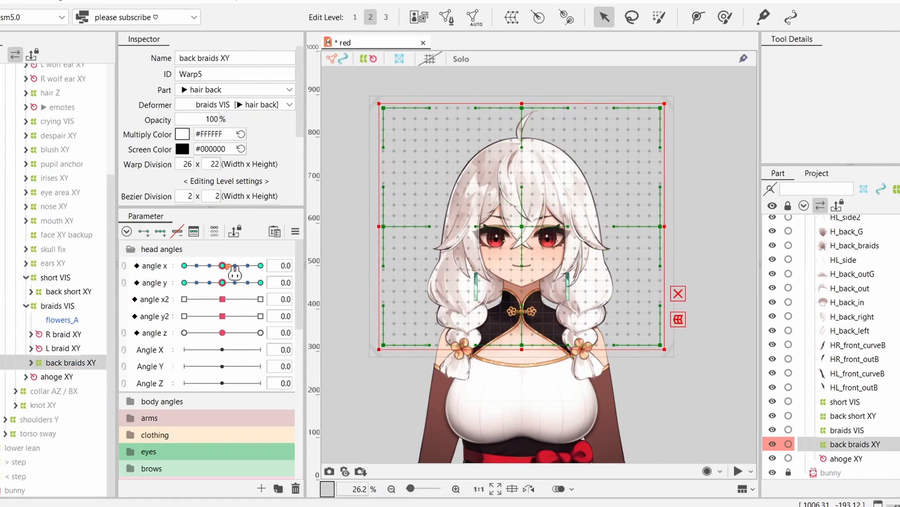
{"action": "left_click_drag", "start_coordinate": [224, 265], "coordinate": [244, 267]}
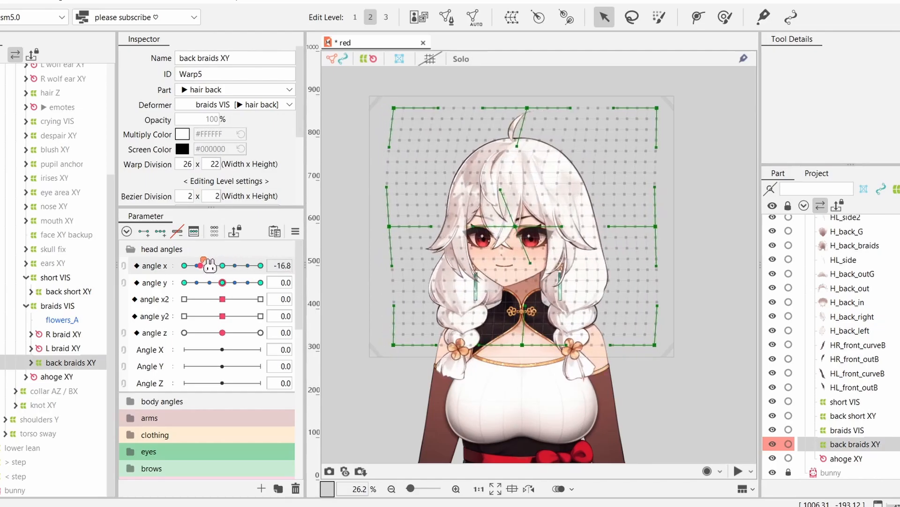
{"action": "left_click_drag", "start_coordinate": [171, 271], "coordinate": [222, 265]}
{"action": "left_click_drag", "start_coordinate": [222, 282], "coordinate": [185, 302]}
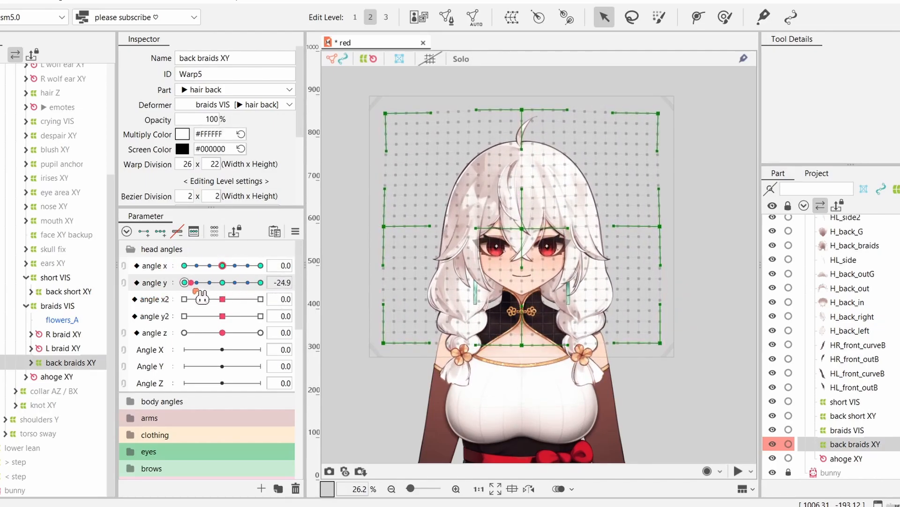
Examine the ahoge XY rotation deformer across angle x and angle y.
{"action": "left_click", "coordinate": [71, 377]}
{"action": "left_click_drag", "start_coordinate": [222, 266], "coordinate": [137, 282]}
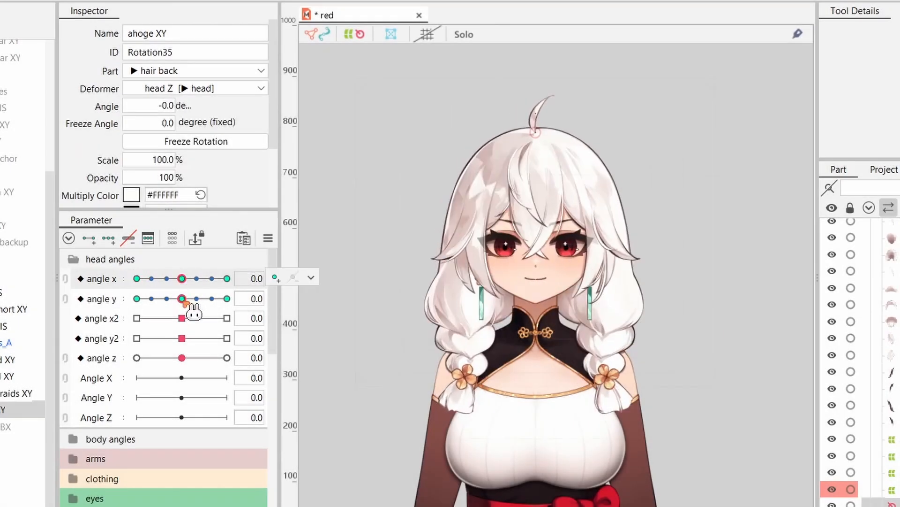
{"action": "left_click_drag", "start_coordinate": [187, 304], "coordinate": [238, 307]}
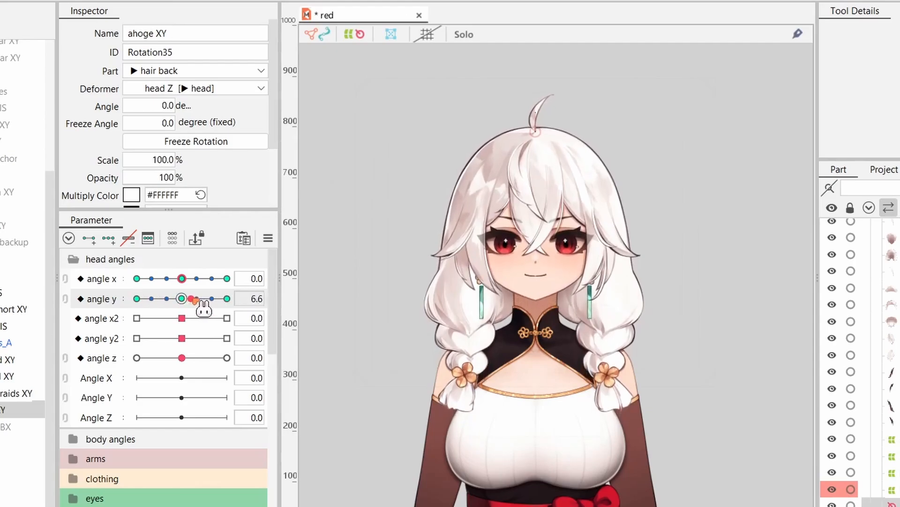
{"action": "left_click_drag", "start_coordinate": [143, 299], "coordinate": [209, 300]}
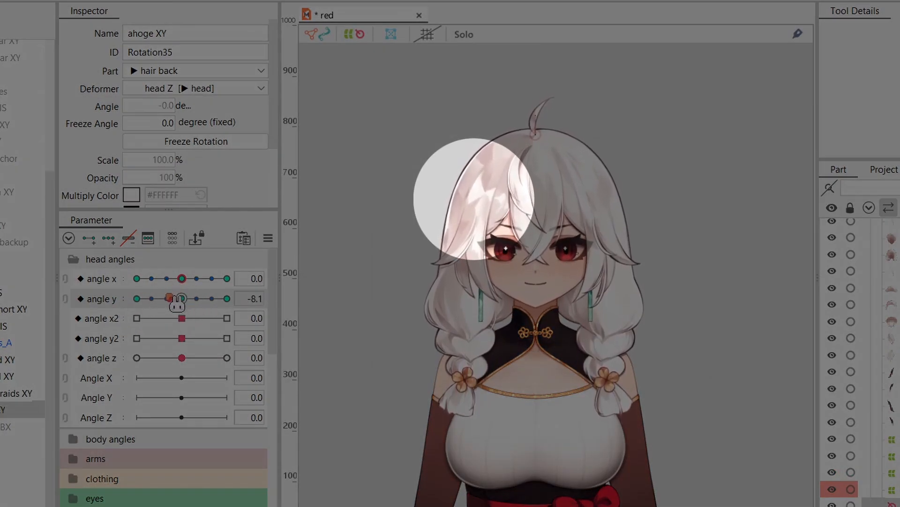
{"action": "left_click_drag", "start_coordinate": [174, 306], "coordinate": [154, 309]}
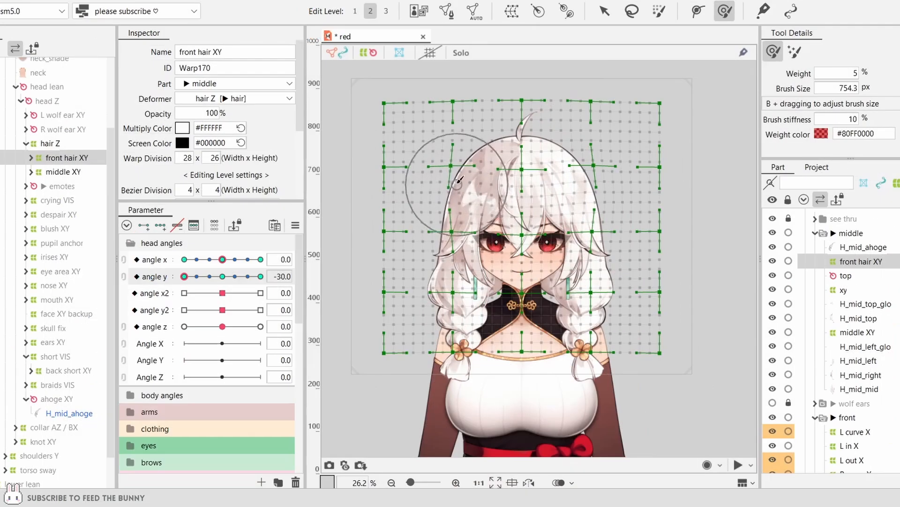
Adjust the front hair XY warp near the hair's outer edge with the deform brush at angle y -30, and return angle y to 0.
{"action": "key", "text": "ctrl+t"}
{"action": "mouse_move", "coordinate": [184, 277]}
{"action": "left_mouse_down"}
{"action": "mouse_move", "coordinate": [199, 277]}
{"action": "mouse_move", "coordinate": [182, 278]}
{"action": "left_mouse_up"}
{"action": "left_click_drag", "start_coordinate": [459, 192], "coordinate": [451, 192]}
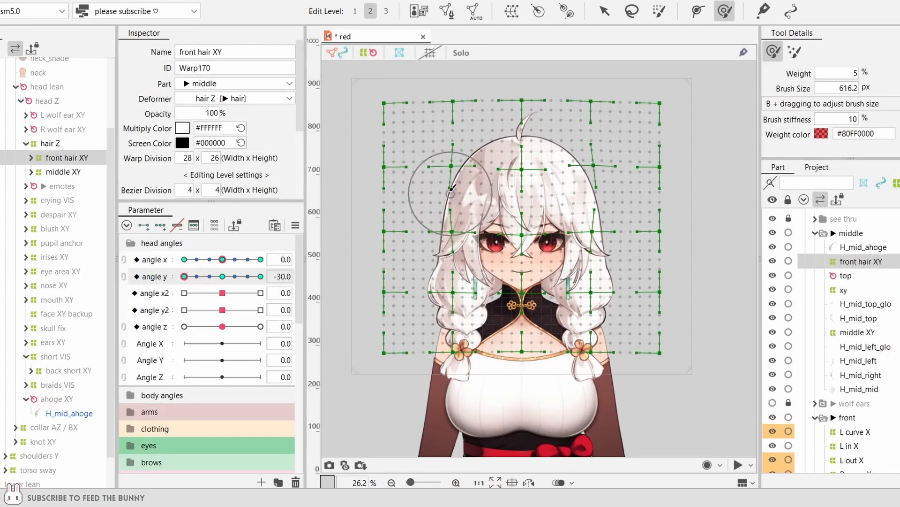
{"action": "key", "text": "ctrl+t"}
{"action": "left_click_drag", "start_coordinate": [255, 278], "coordinate": [221, 277]}
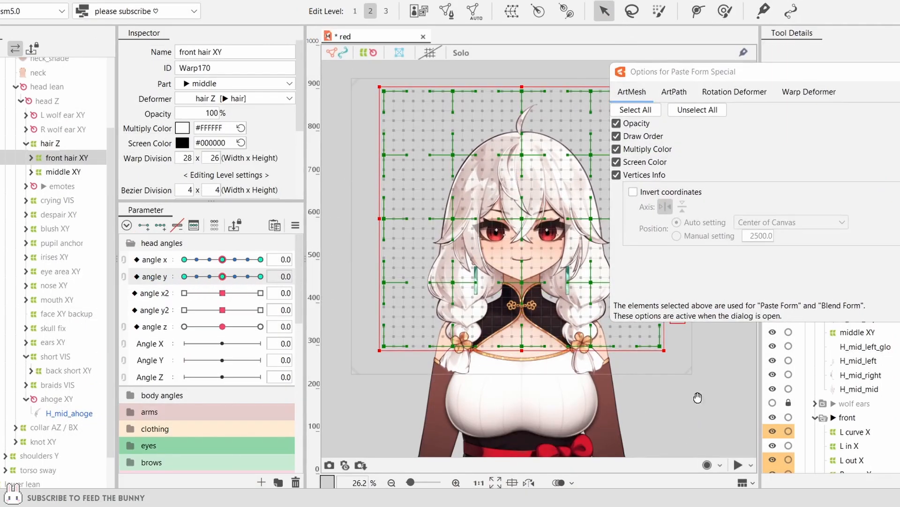
Display the Warp Deformer options for Paste Form Special and enable Invert coordinates.
{"action": "left_click", "coordinate": [809, 92]}
{"action": "left_click_drag", "start_coordinate": [731, 383], "coordinate": [709, 400]}
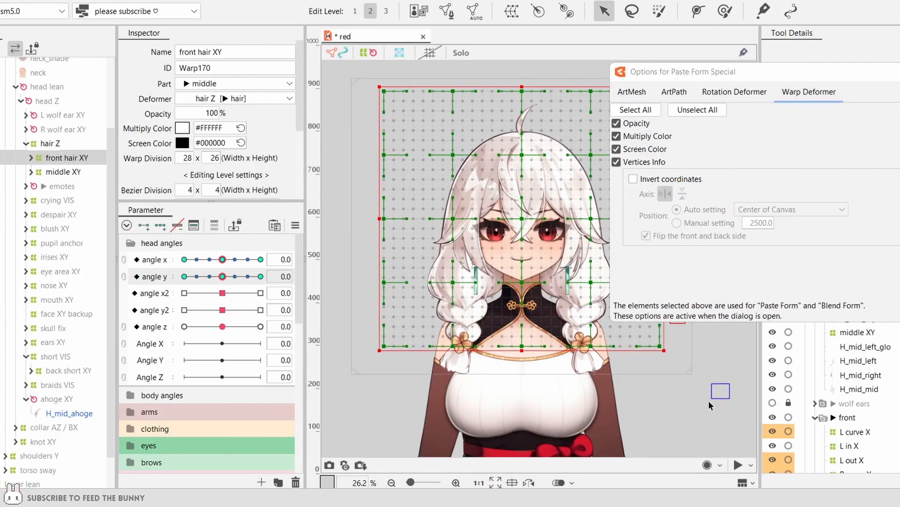
{"action": "left_click", "coordinate": [659, 178]}
{"action": "left_click_drag", "start_coordinate": [486, 441], "coordinate": [486, 442]}
Hide the selection display and examine the front hair's deformation by sweeping angle y from -30 back to 0.
{"action": "left_click_drag", "start_coordinate": [222, 277], "coordinate": [185, 278]}
{"action": "left_click", "coordinate": [506, 319]}
{"action": "key", "text": "ctrl+t"}
{"action": "left_click_drag", "start_coordinate": [185, 278], "coordinate": [223, 279]}
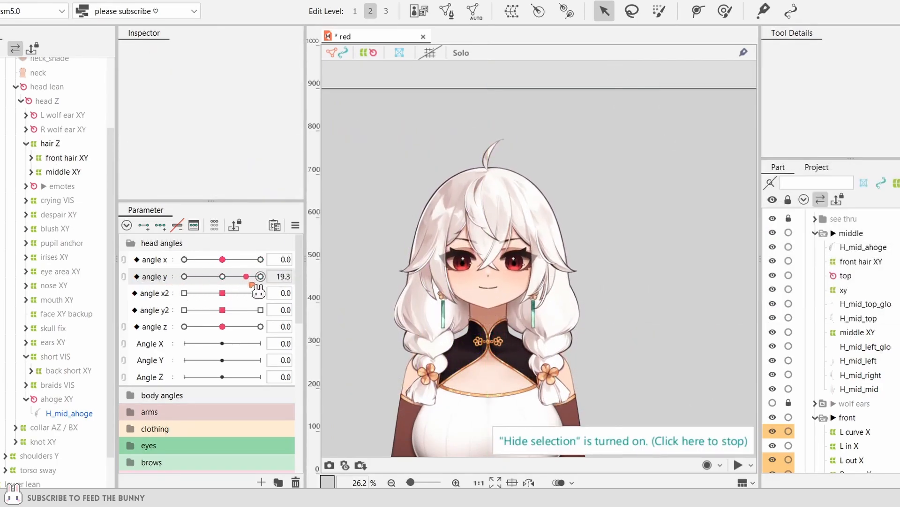
Collapse the part folders and create a parent warp deformer with 5 x 5 divisions for the head lean rotation deformer.
{"action": "scroll", "coordinate": [94, 233], "scroll_direction": "up", "scroll_amount": 2}
{"action": "left_click", "coordinate": [803, 199]}
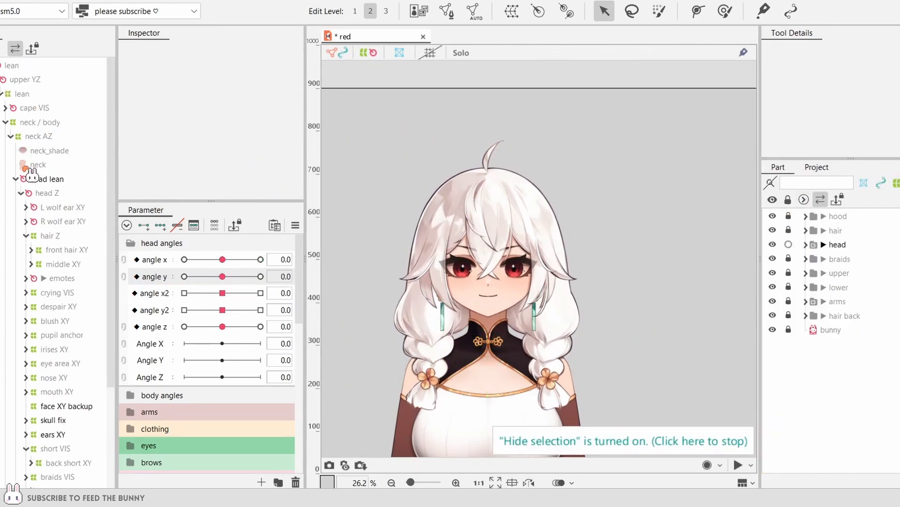
{"action": "left_click", "coordinate": [31, 179]}
{"action": "left_click_drag", "start_coordinate": [653, 244], "coordinate": [662, 187]}
{"action": "left_click", "coordinate": [513, 11]}
{"action": "left_click", "coordinate": [484, 298]}
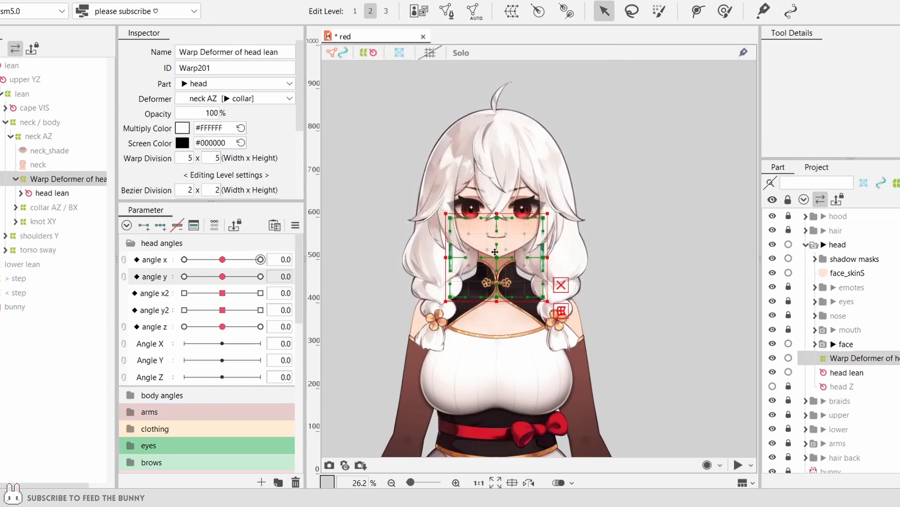
Bring up the available hierarchy actions for the new warp deformer above head lean.
{"action": "scroll", "coordinate": [495, 252], "scroll_direction": "up", "scroll_amount": 2}
{"action": "left_click", "coordinate": [297, 225]}
{"action": "left_click", "coordinate": [337, 181]}
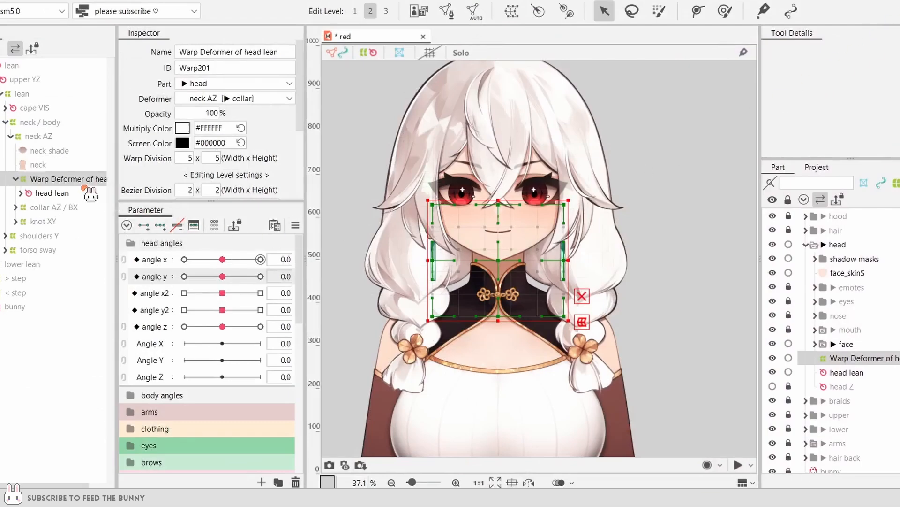
{"action": "right_click", "coordinate": [85, 189]}
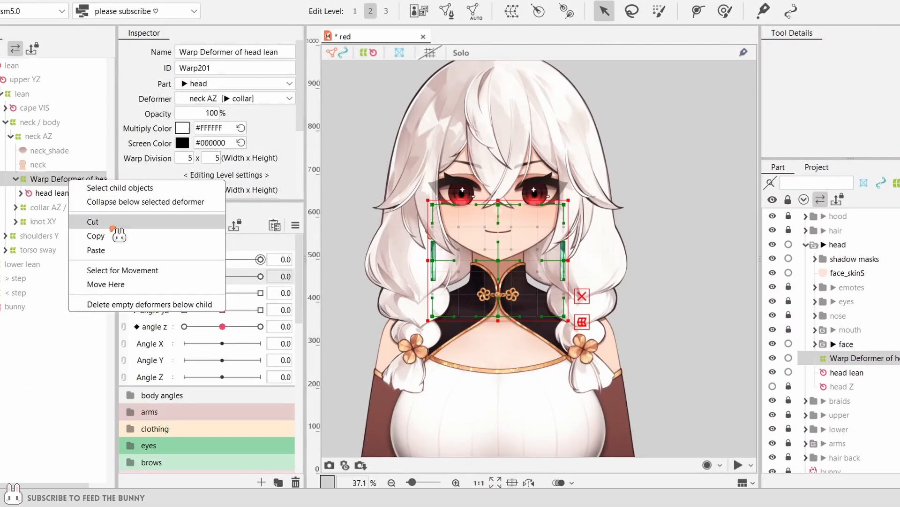